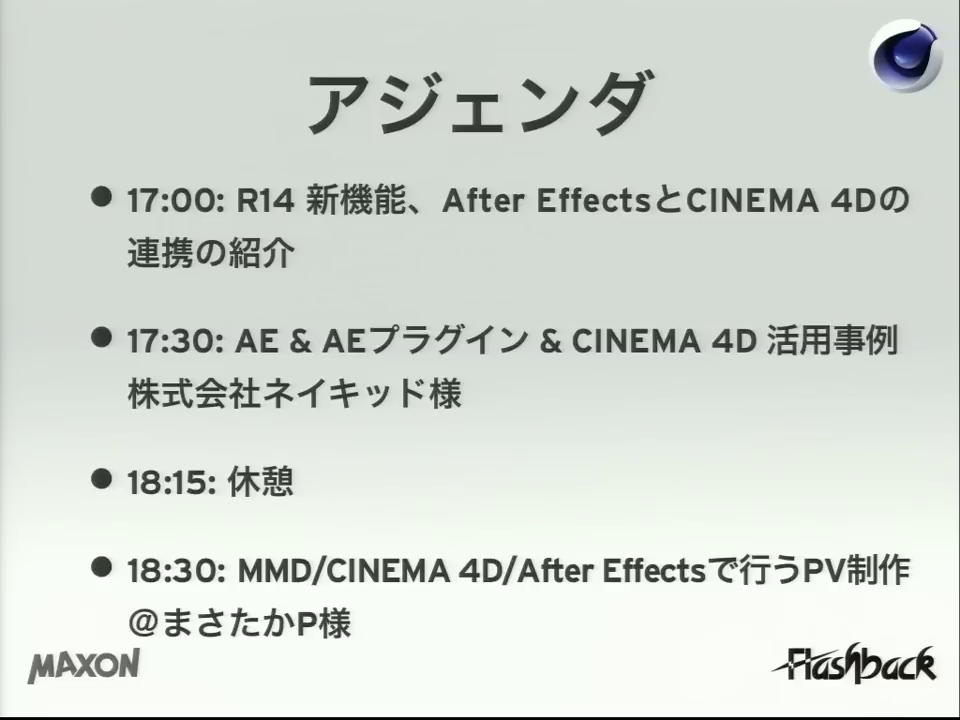
# - Advance from the agenda slide to the slide on R14 features and After Effects integration
pyautogui.press('Right')
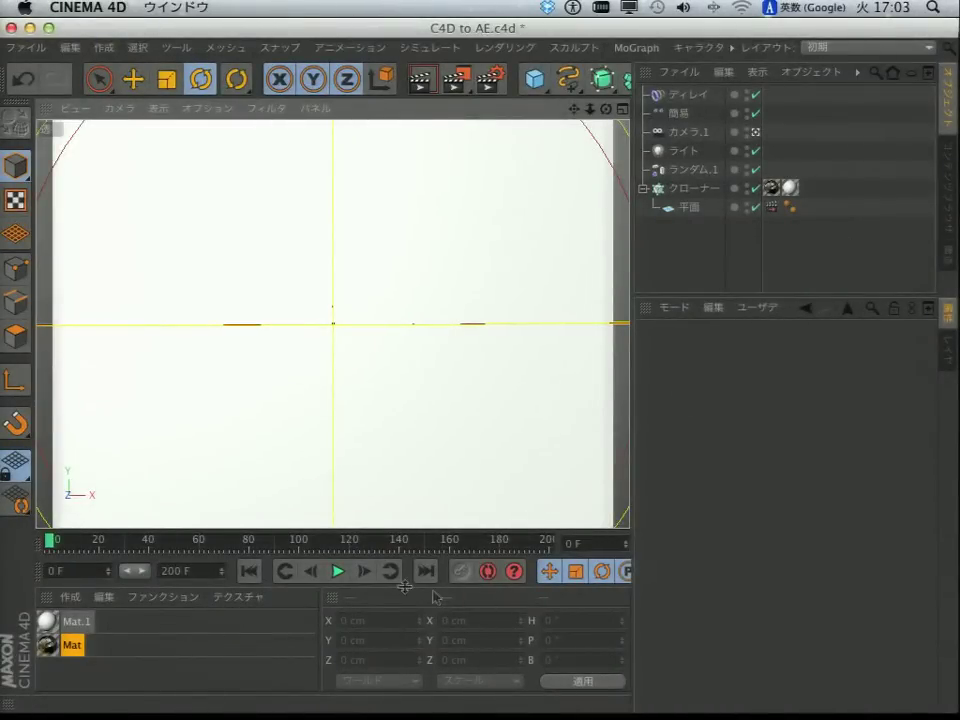
# - Play the album-cover clone animation and show the 簡易 effector's 180° H rotation setting
pyautogui.click(338, 571)
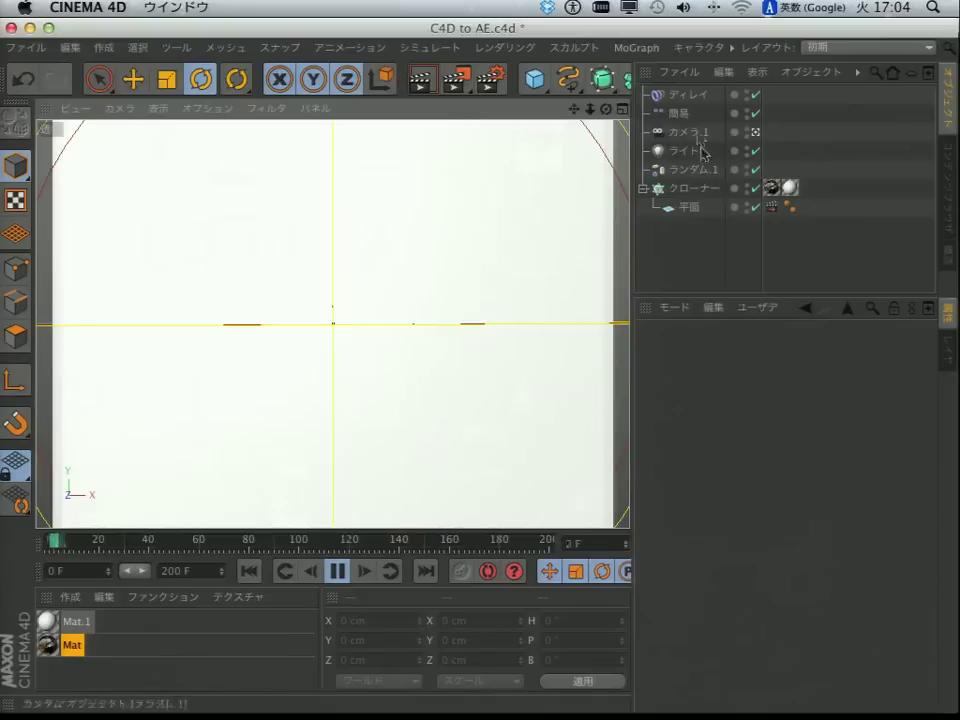
pyautogui.click(683, 113)
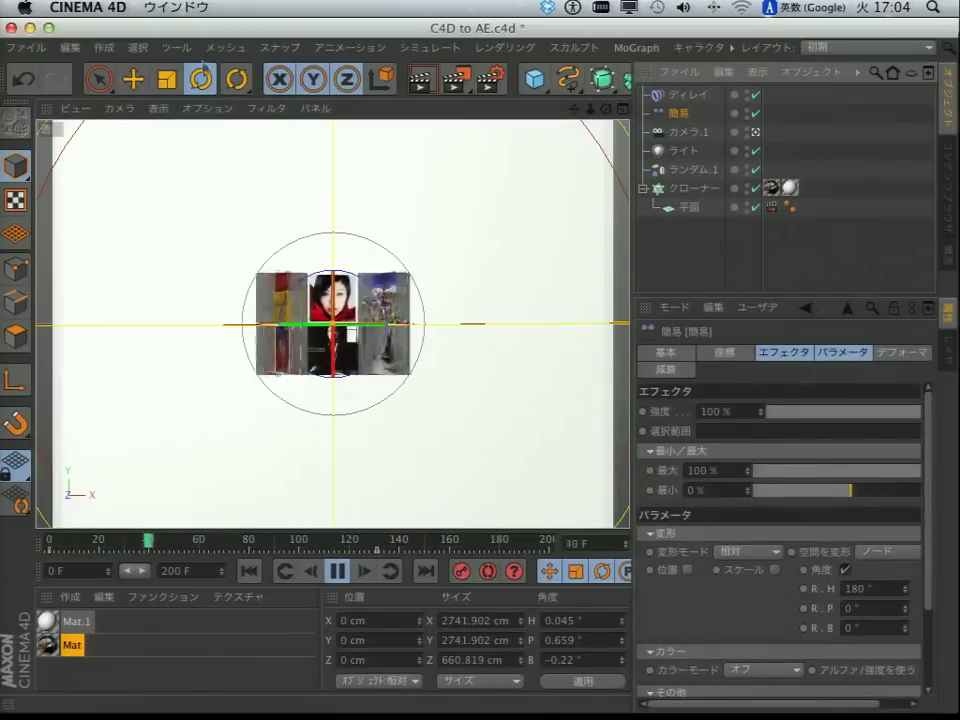
# - Stop playback, rewind to frame 0, and select the 200 × 200 cm 平面 plane
pyautogui.click(136, 80)
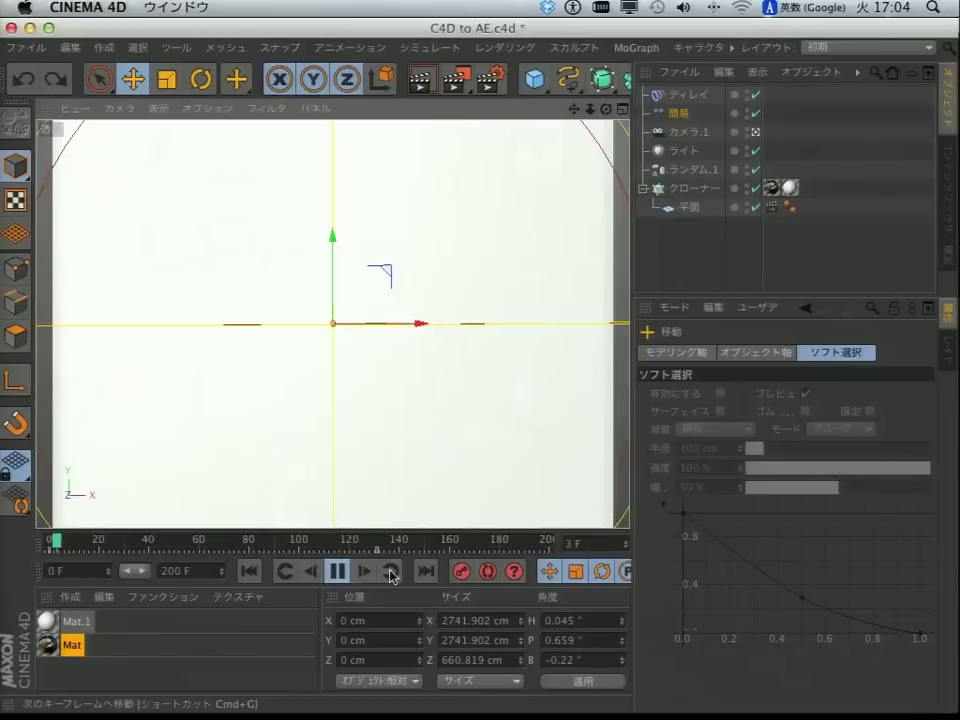
pyautogui.click(338, 571)
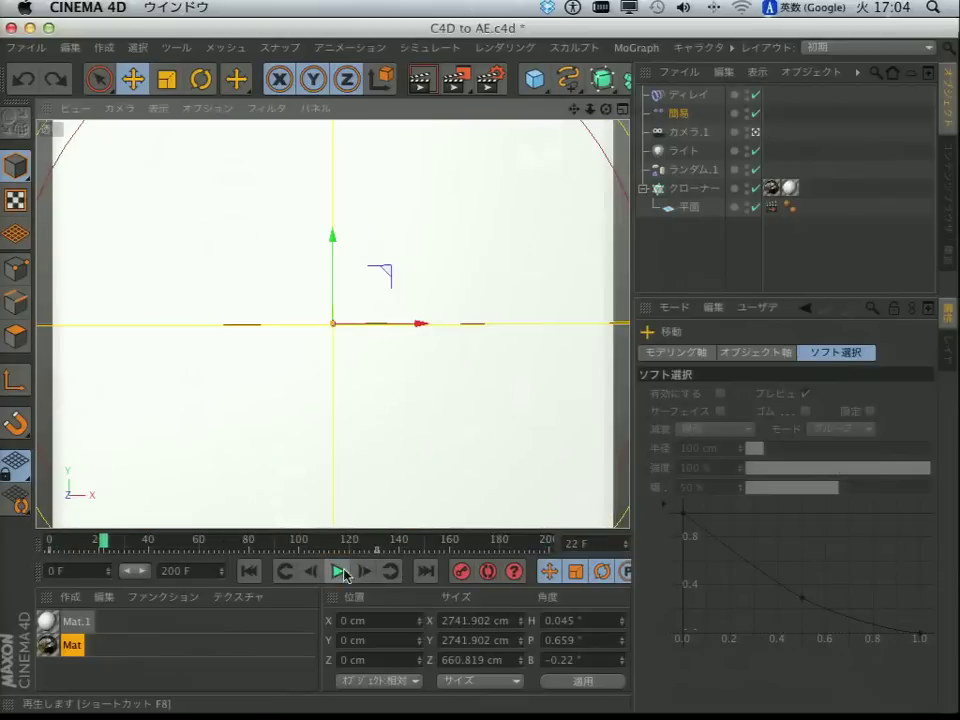
pyautogui.click(249, 571)
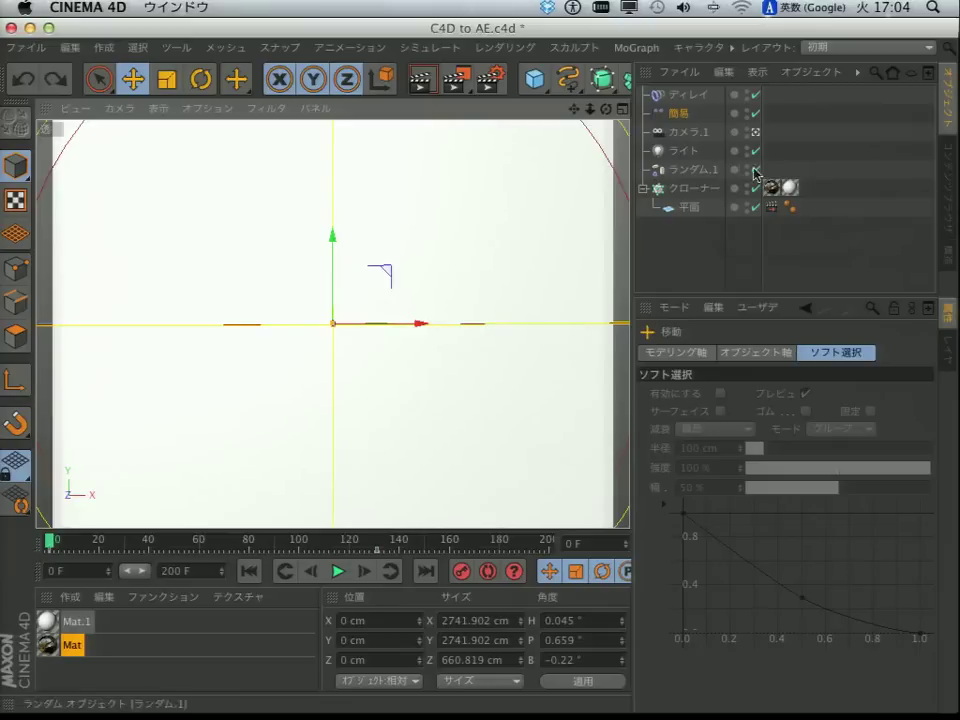
pyautogui.click(689, 208)
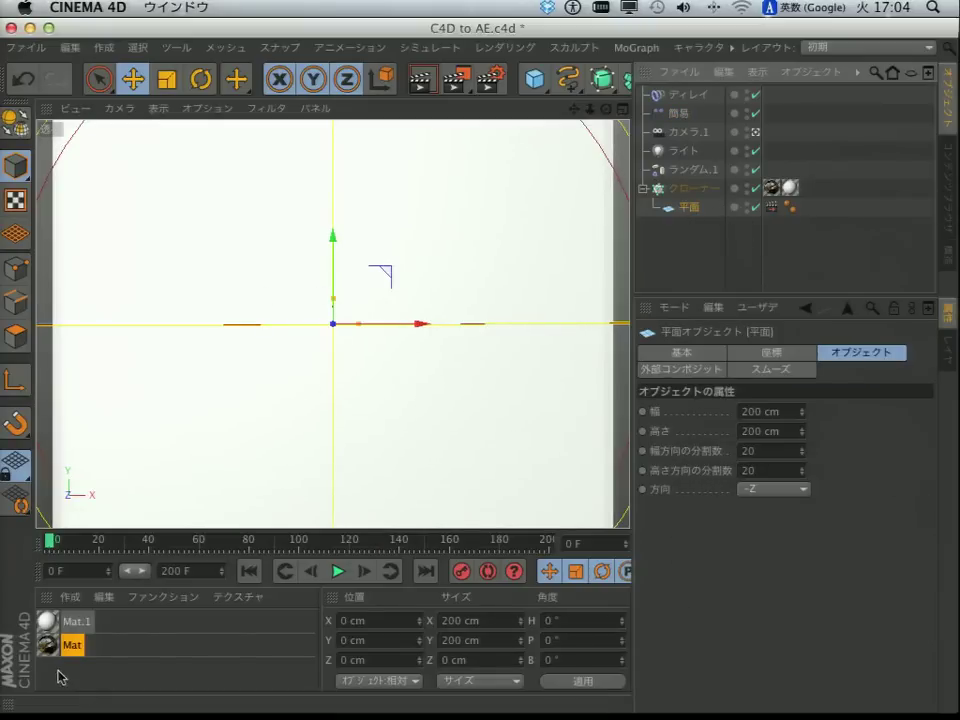
# - Scrub the timeline to frame 78
pyautogui.click(255, 545)
pyautogui.moveTo(257, 546); pyautogui.dragTo(245, 545)
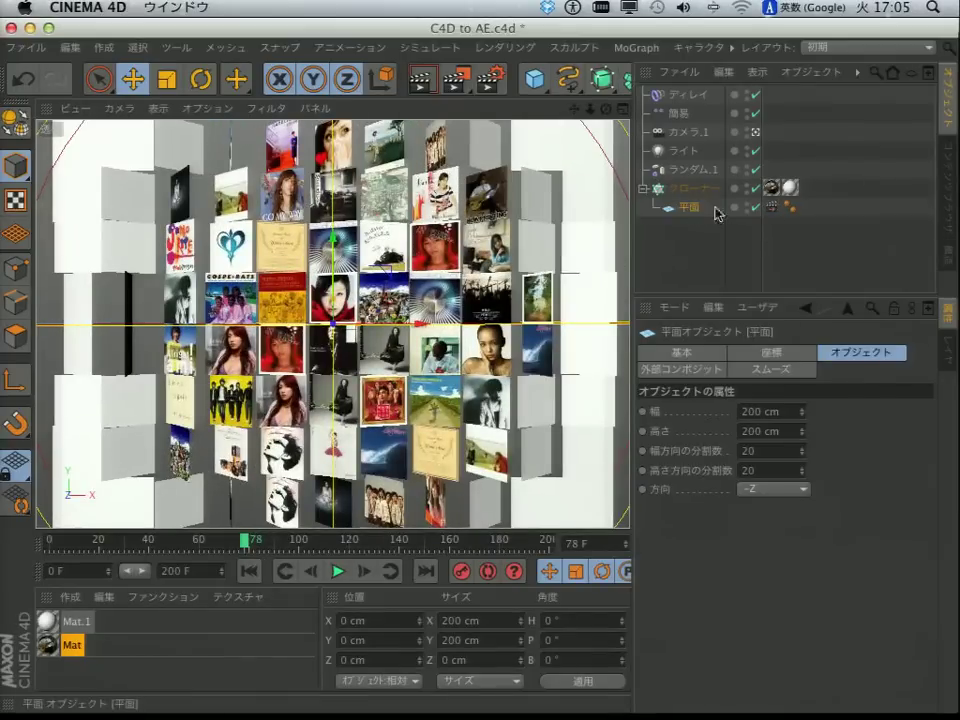
pyautogui.click(770, 208)
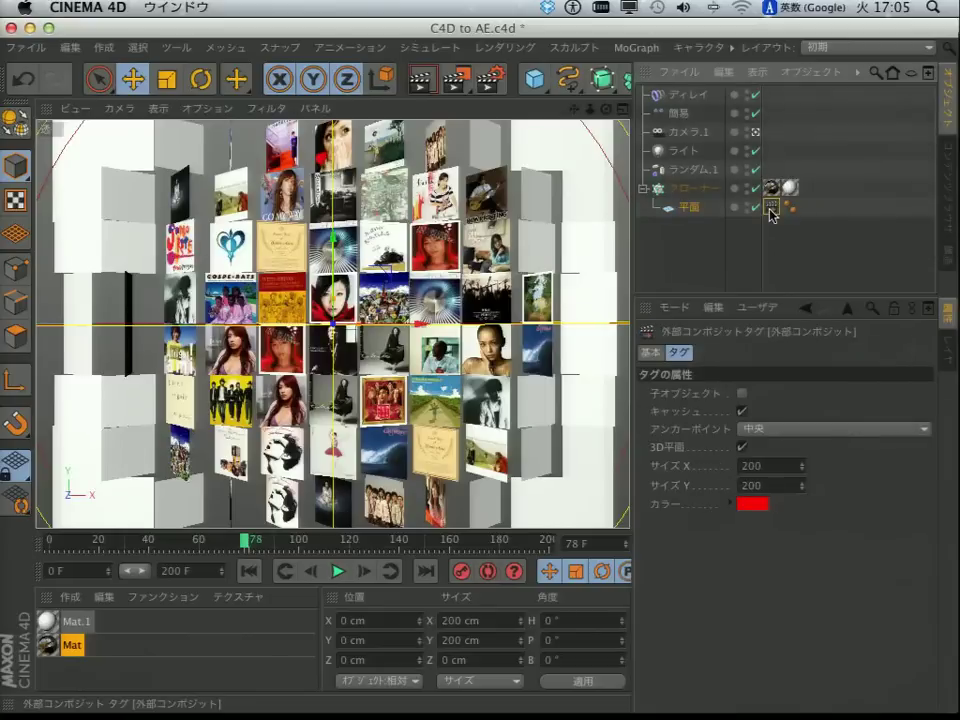
# - Add an External Compositing tag to 平面 with 3D平面 enabled at 200 × 200
pyautogui.rightClick(691, 213)
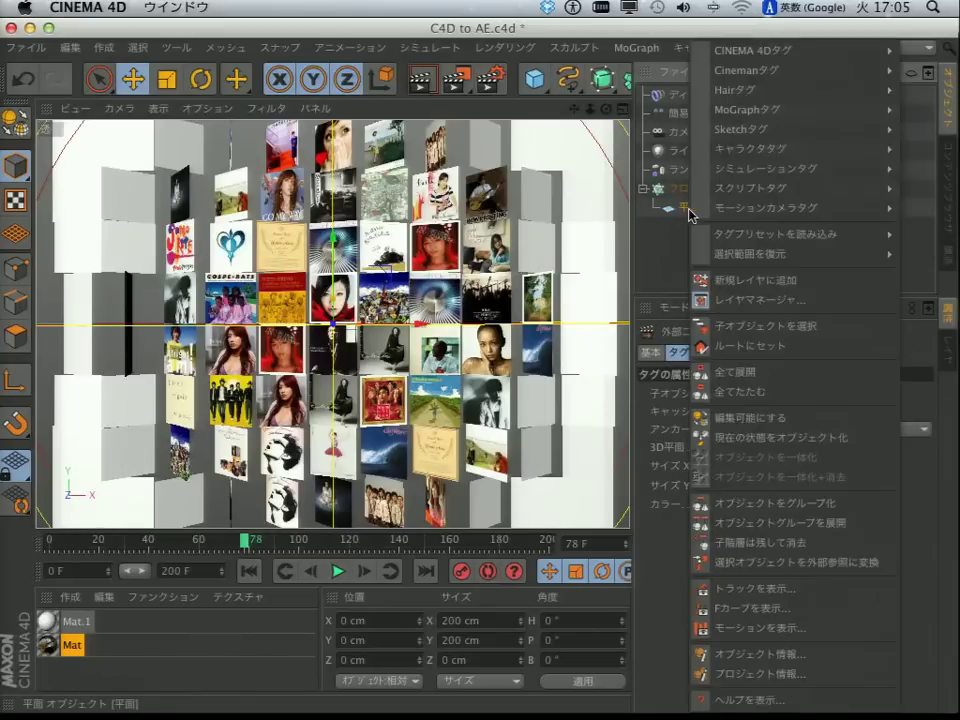
pyautogui.moveTo(775, 50)
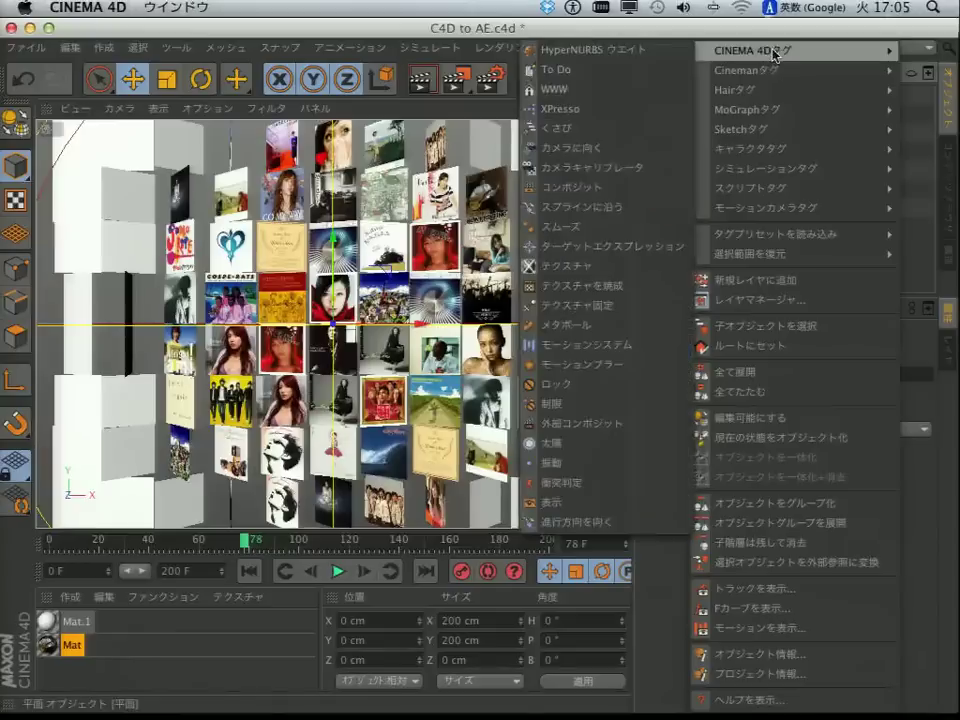
pyautogui.click(631, 437)
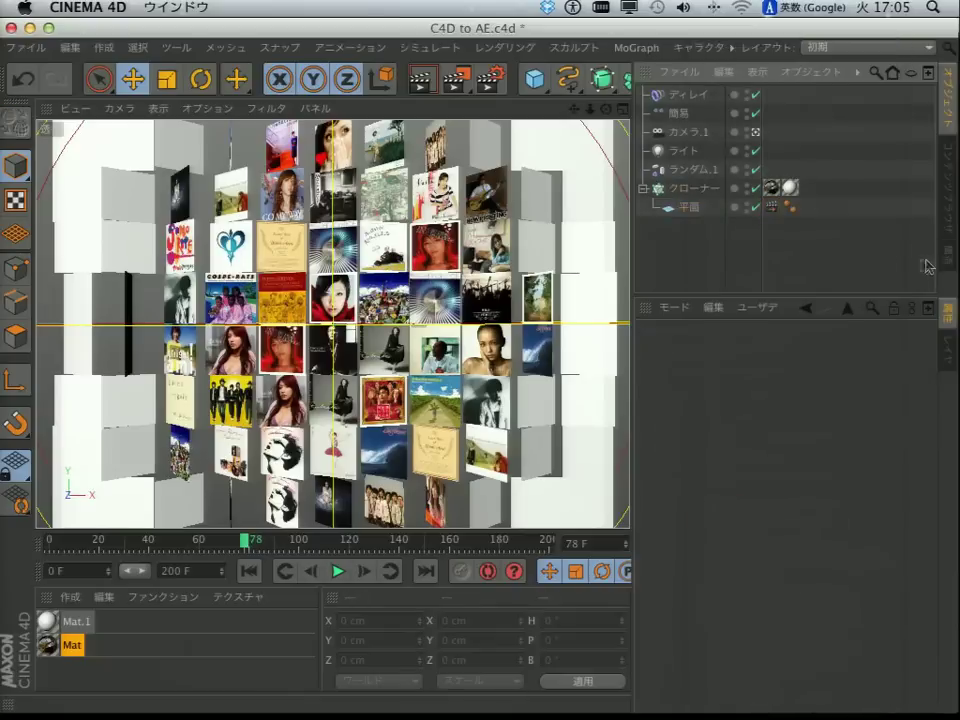
pyautogui.click(769, 206)
pyautogui.moveTo(813, 298); pyautogui.dragTo(811, 232)
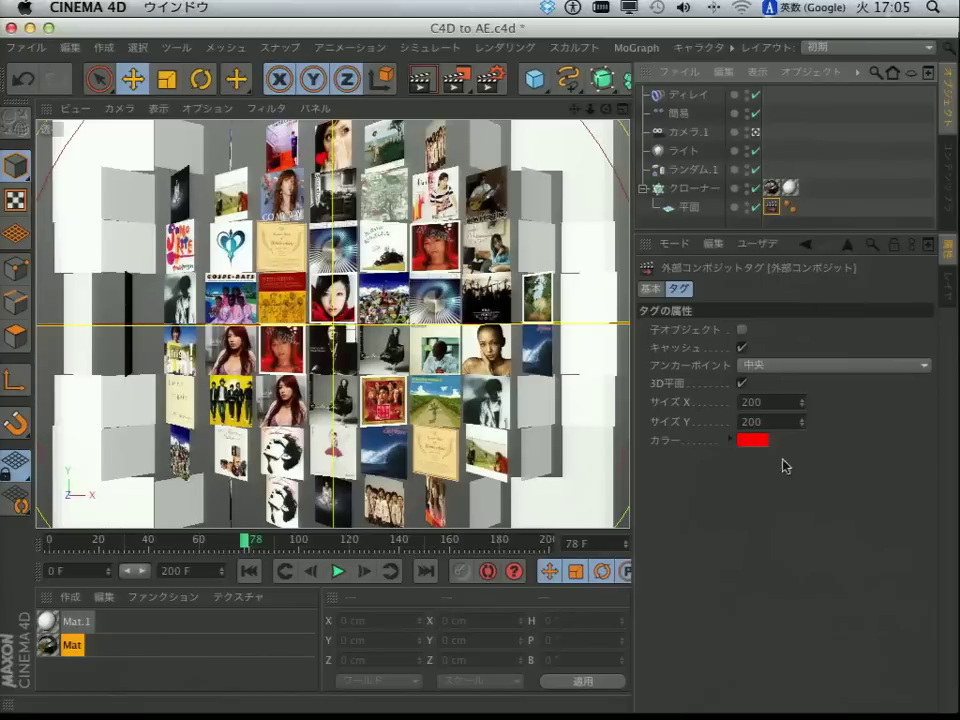
pyautogui.click(742, 383)
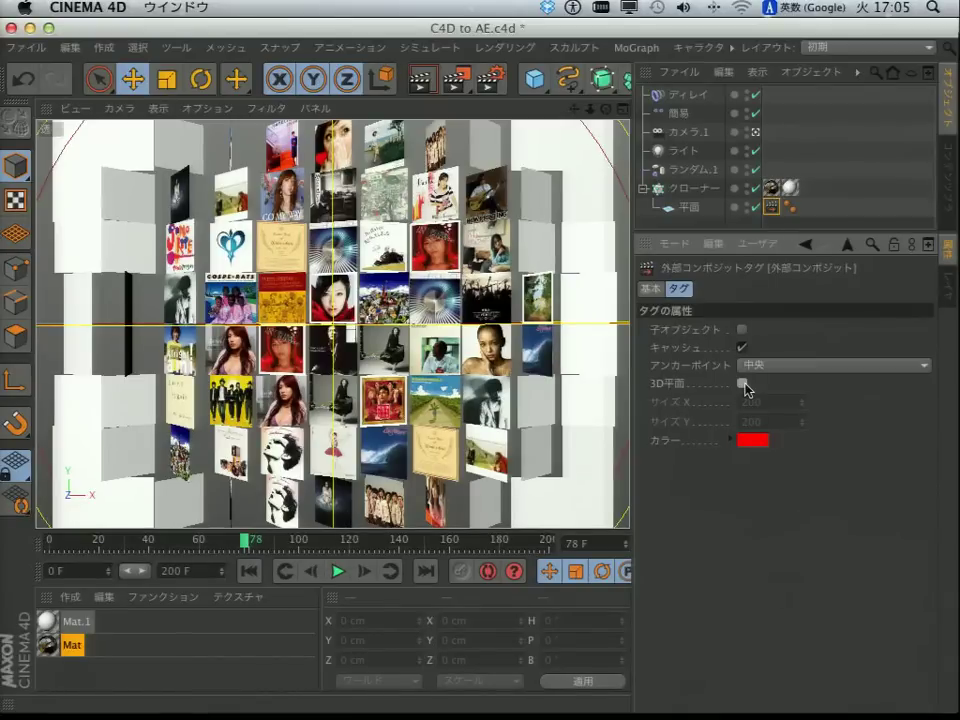
pyautogui.click(742, 383)
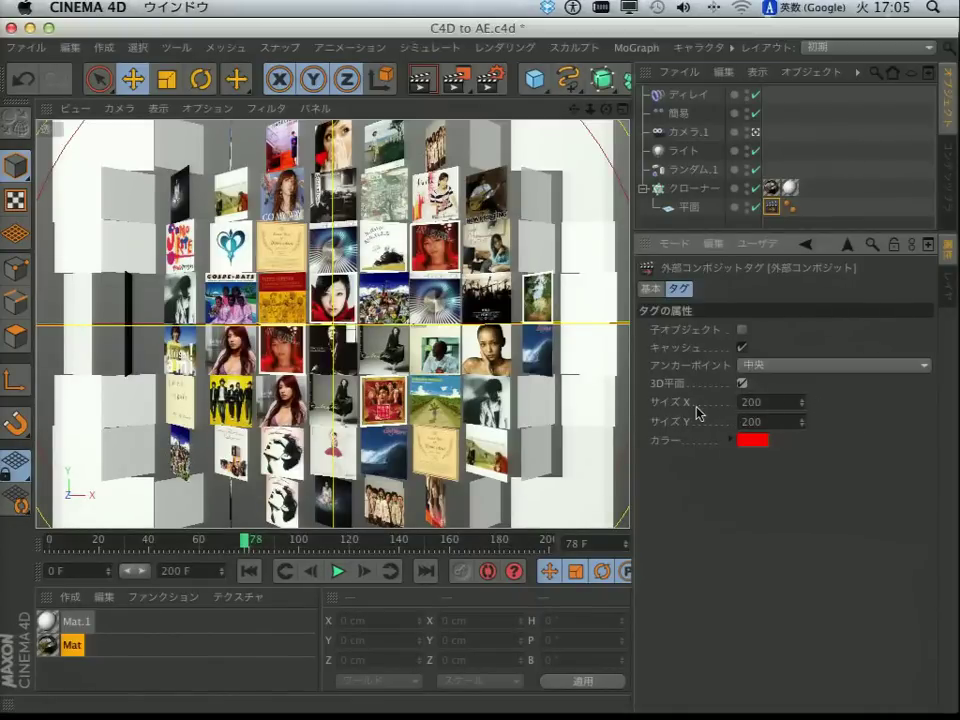
# - Reselect 平面 and open Render Settings showing 800 × 600 output, 30 fps, frames 0–200
pyautogui.click(689, 209)
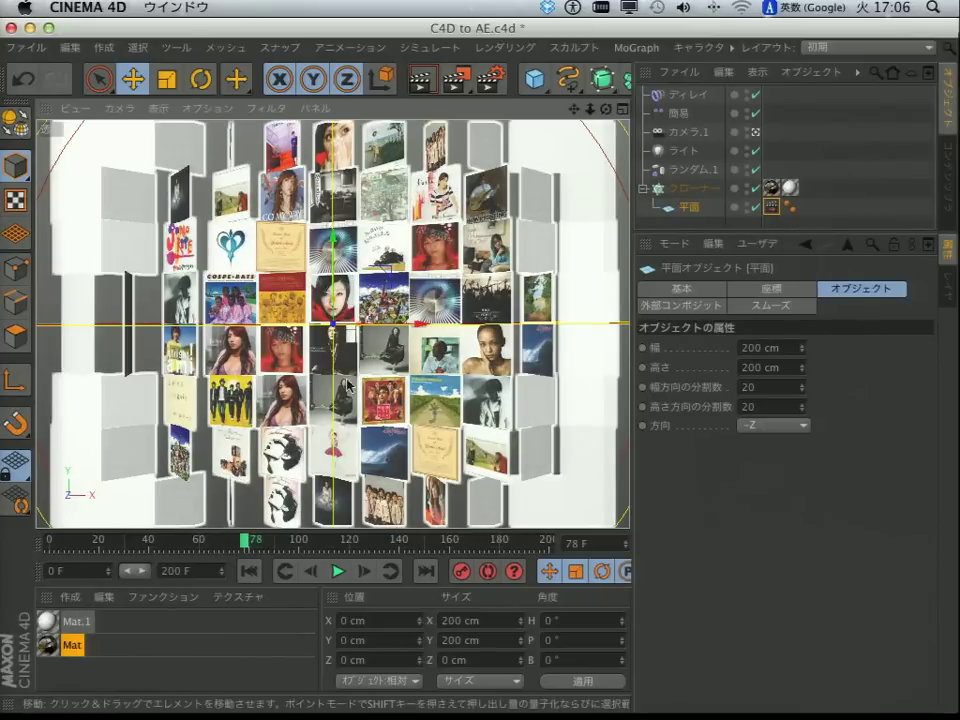
pyautogui.click(490, 78)
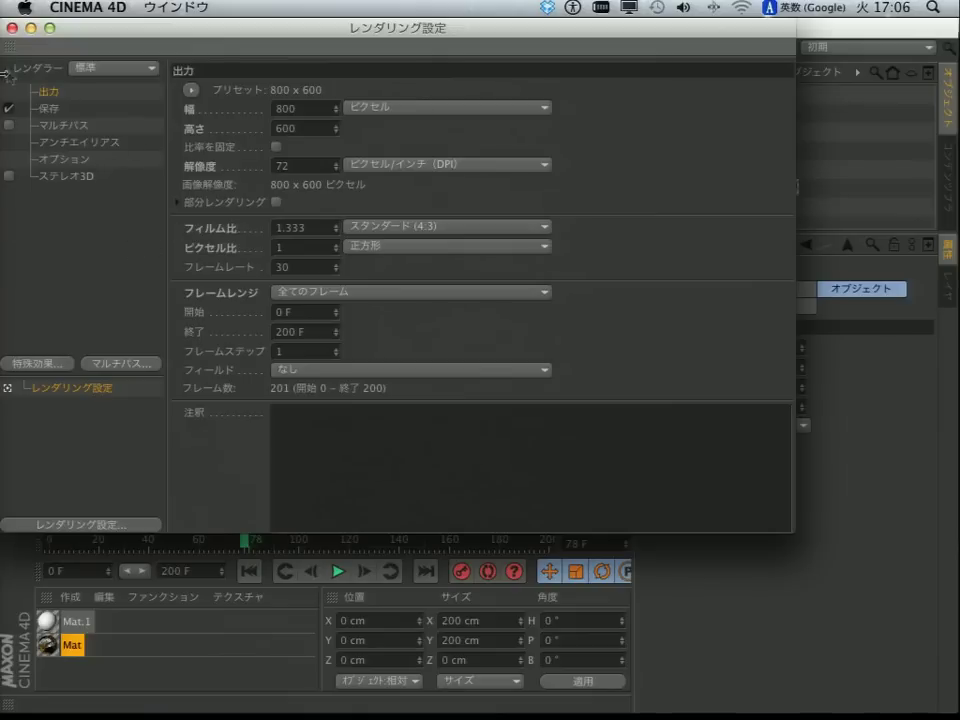
# - Close Render Settings and return to the album-cover wall scene at frame 78
pyautogui.click(12, 30)
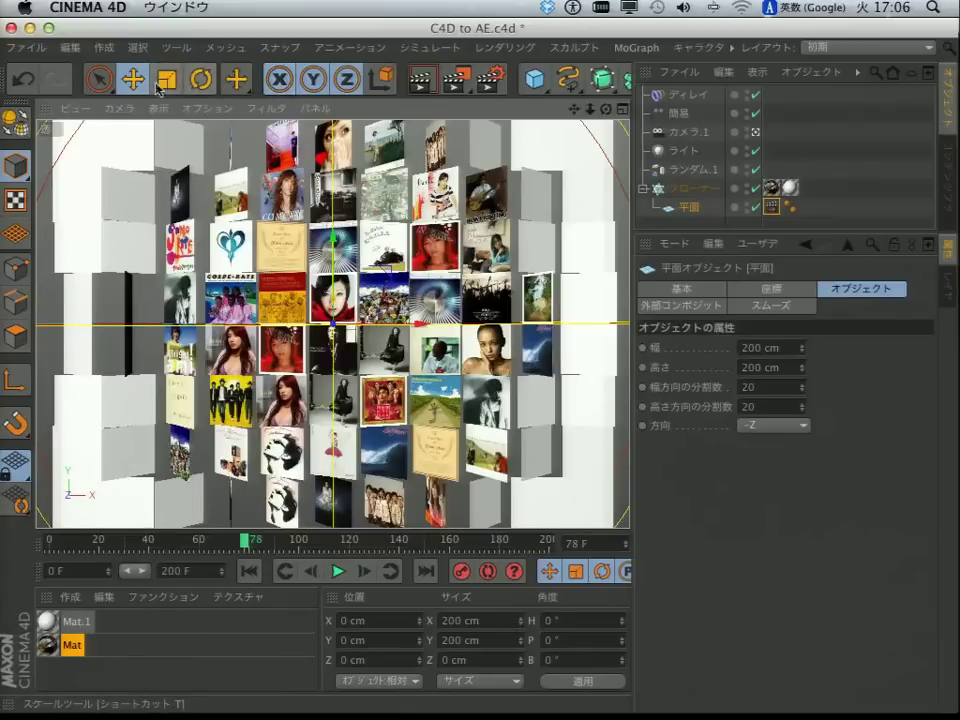
pyautogui.click(75, 48)
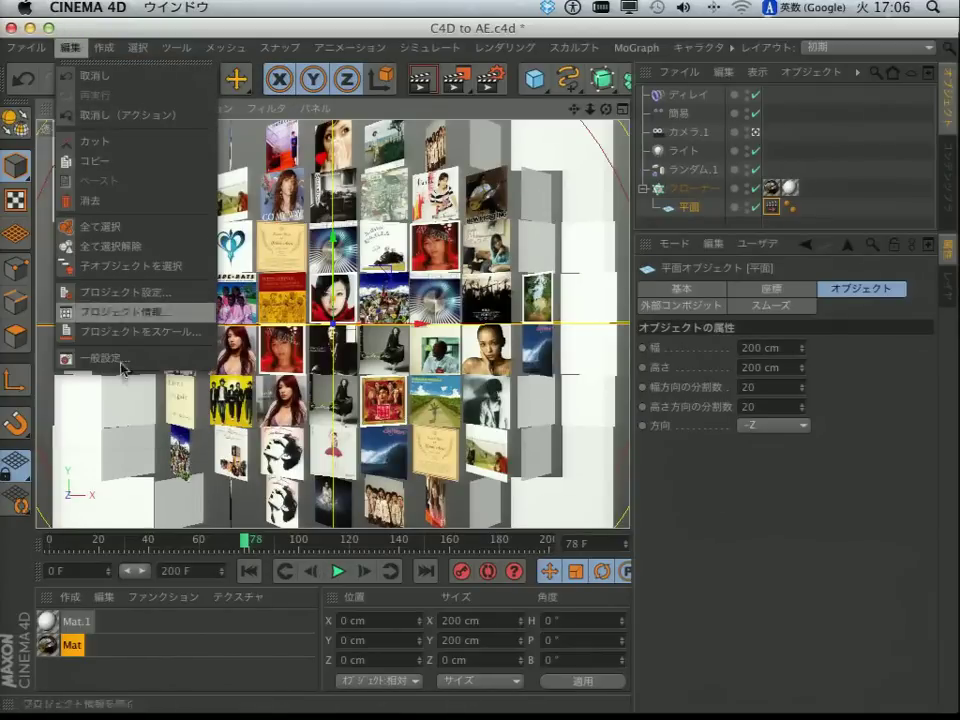
# - In Preferences > Files, uncheck Save Polygons and Save Animation for Melange, then close Preferences
pyautogui.click(124, 366)
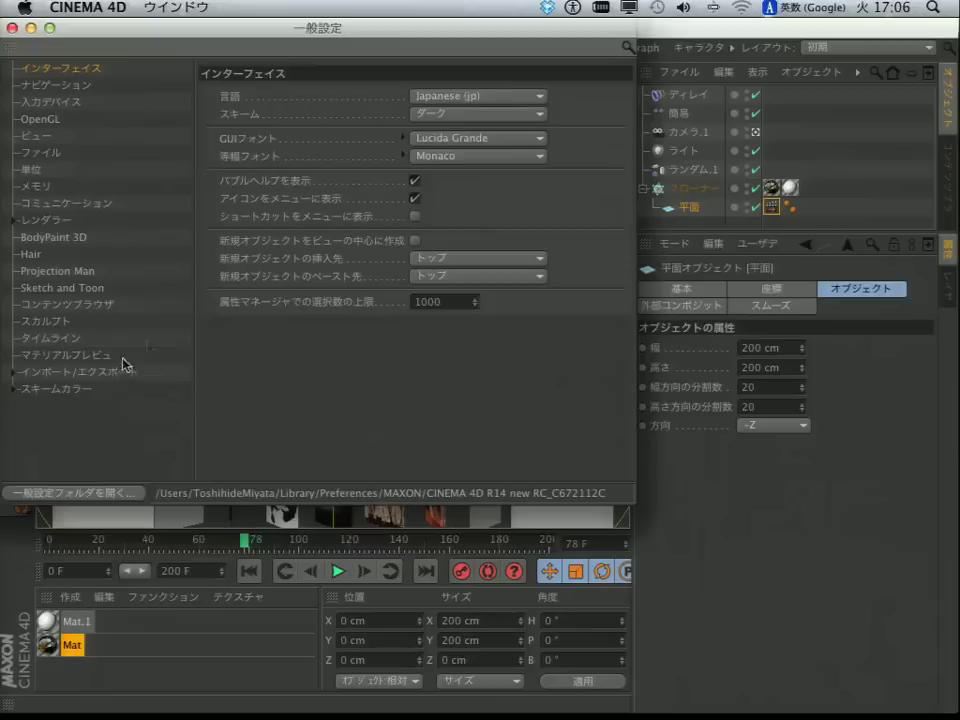
pyautogui.moveTo(205, 35); pyautogui.dragTo(287, 56)
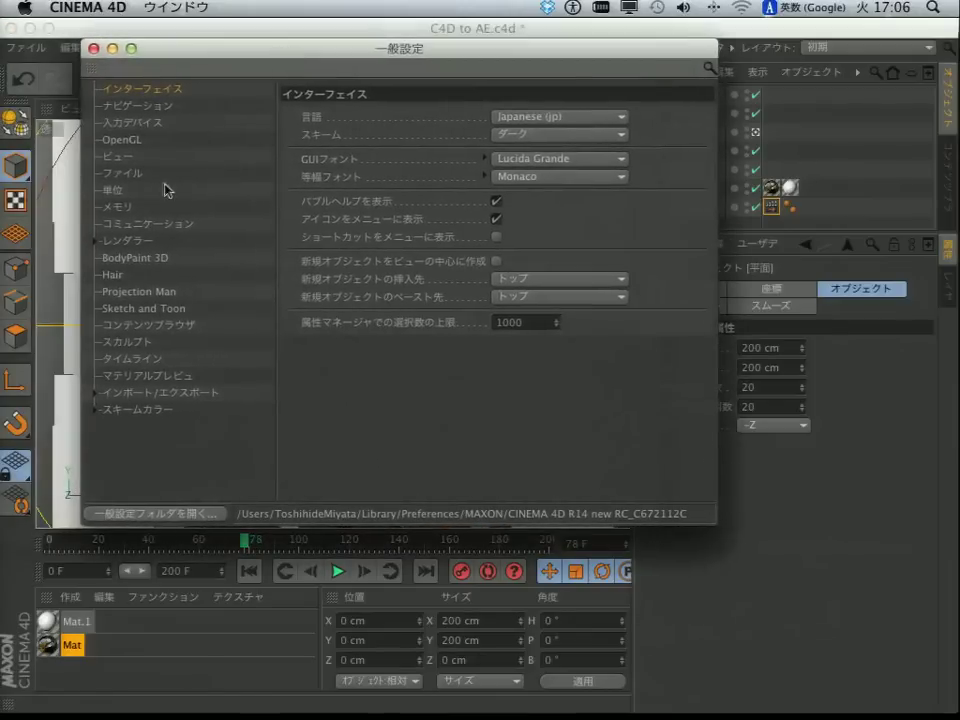
pyautogui.click(122, 173)
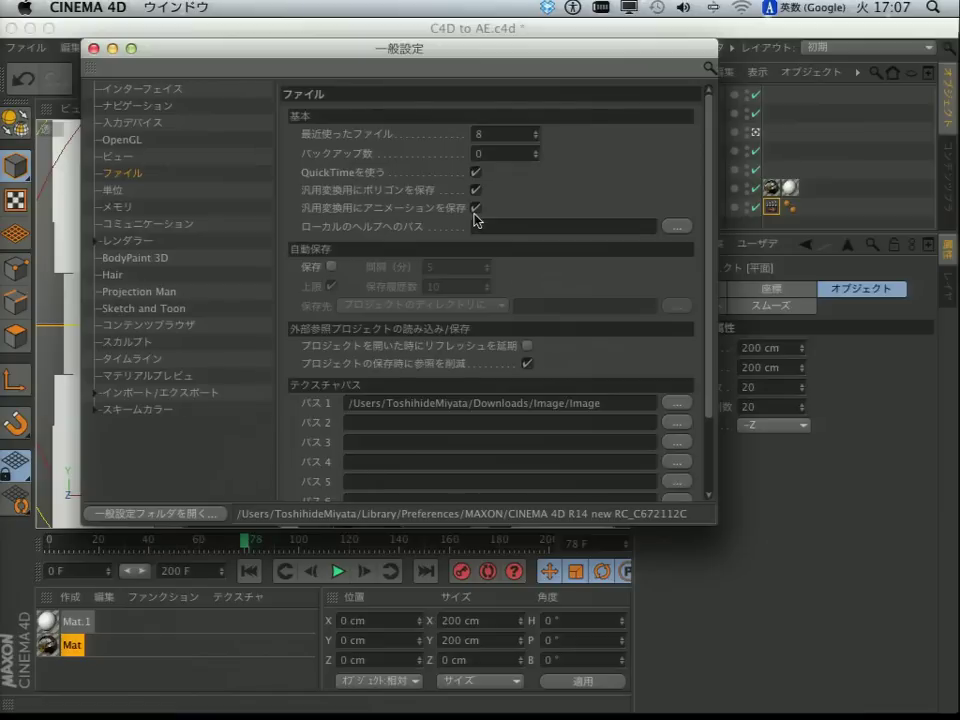
pyautogui.click(476, 207)
pyautogui.click(476, 189)
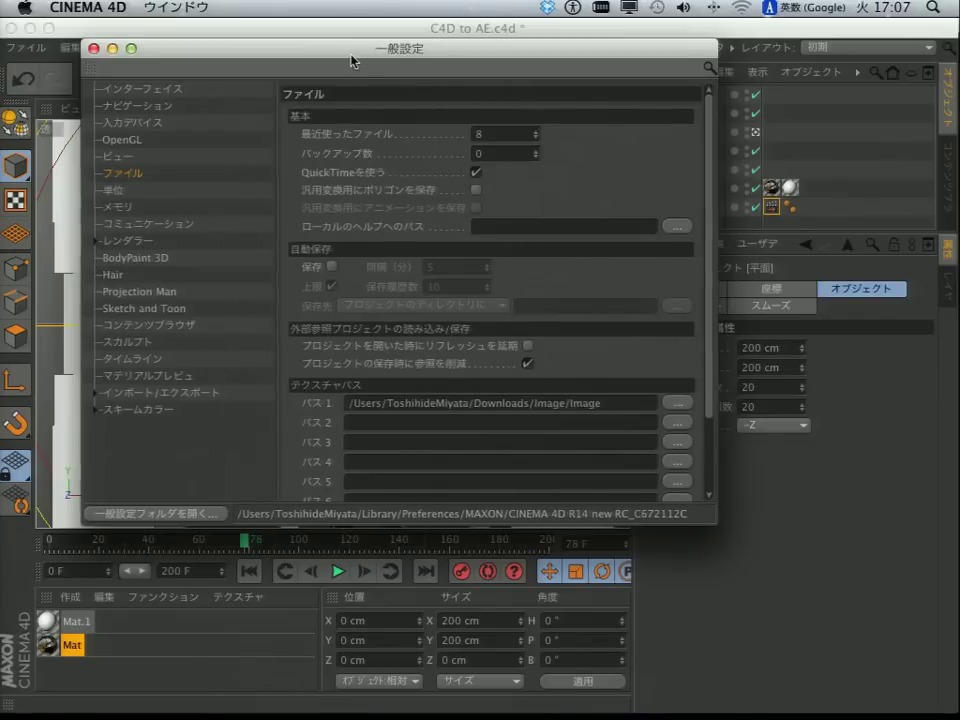
pyautogui.moveTo(355, 66); pyautogui.dragTo(375, 69)
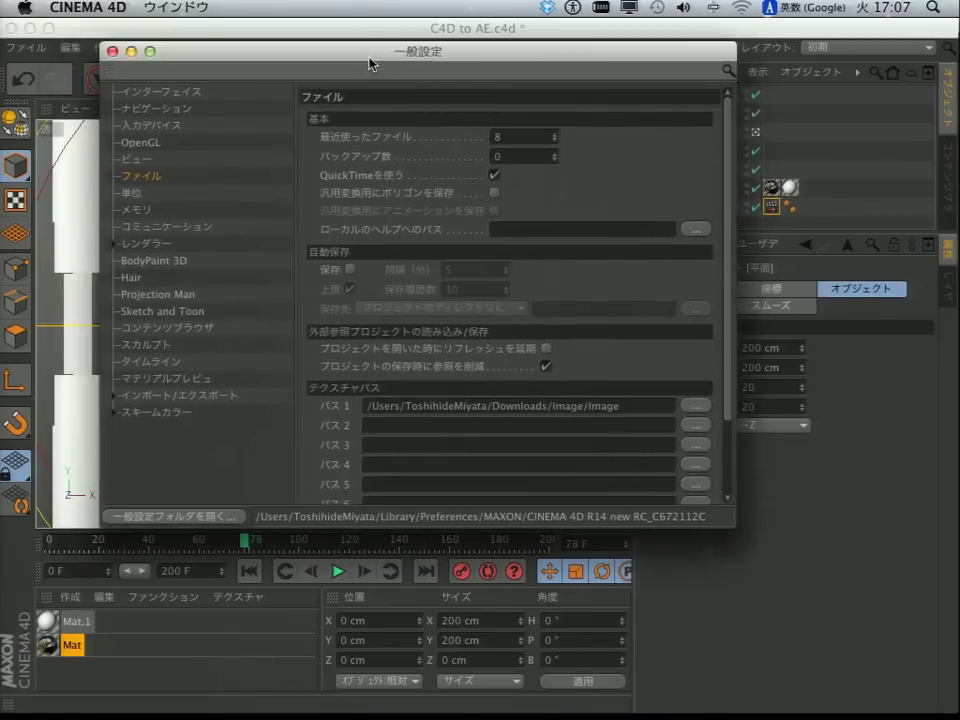
pyautogui.click(494, 193)
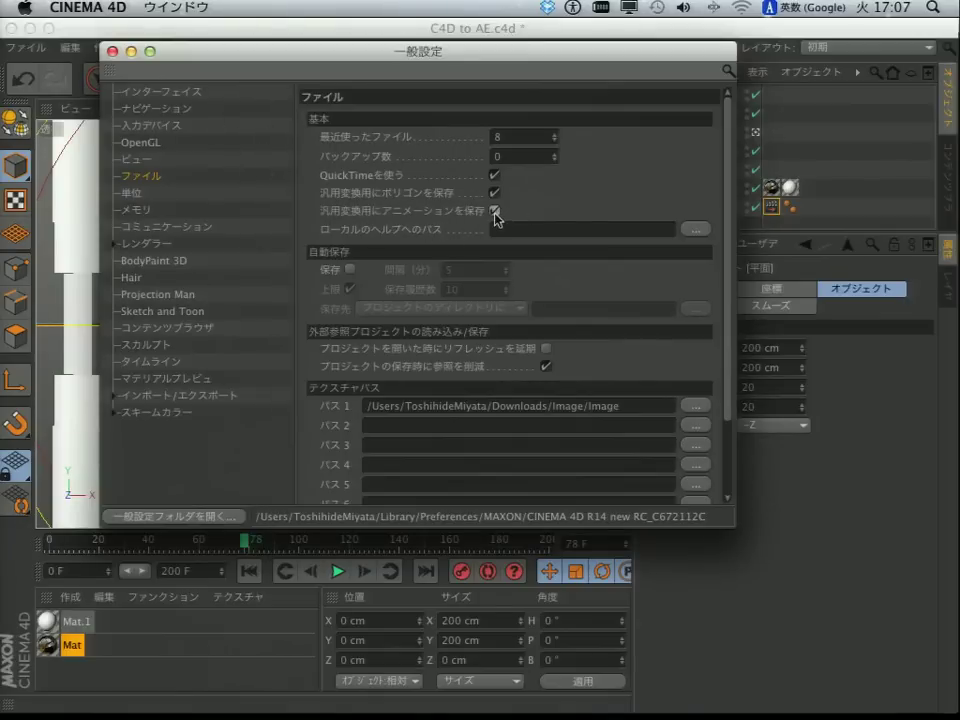
pyautogui.click(493, 193)
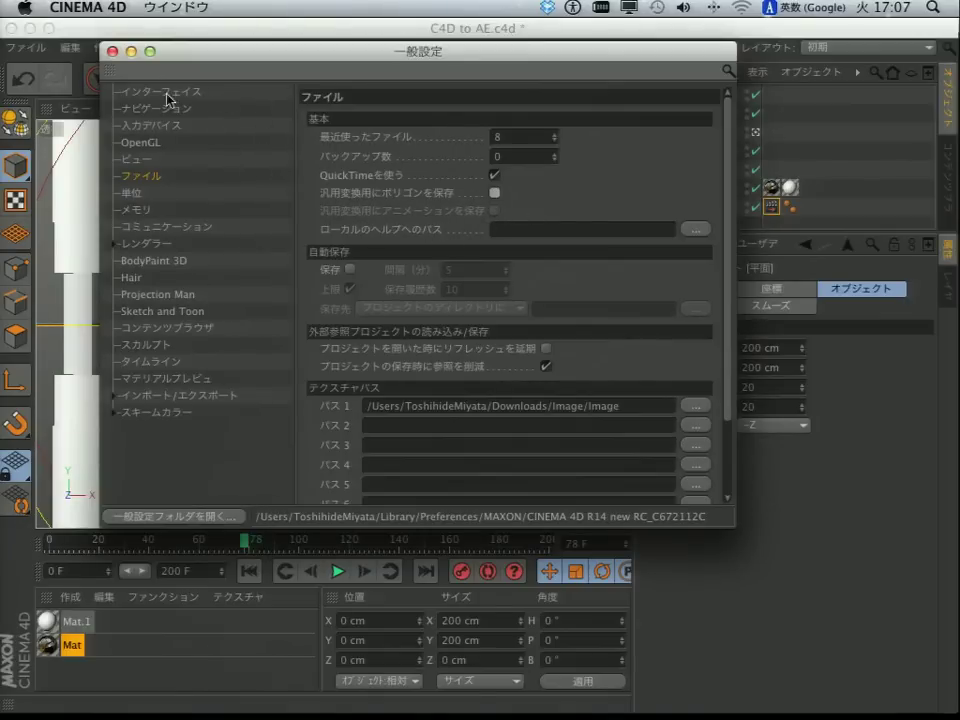
pyautogui.click(113, 50)
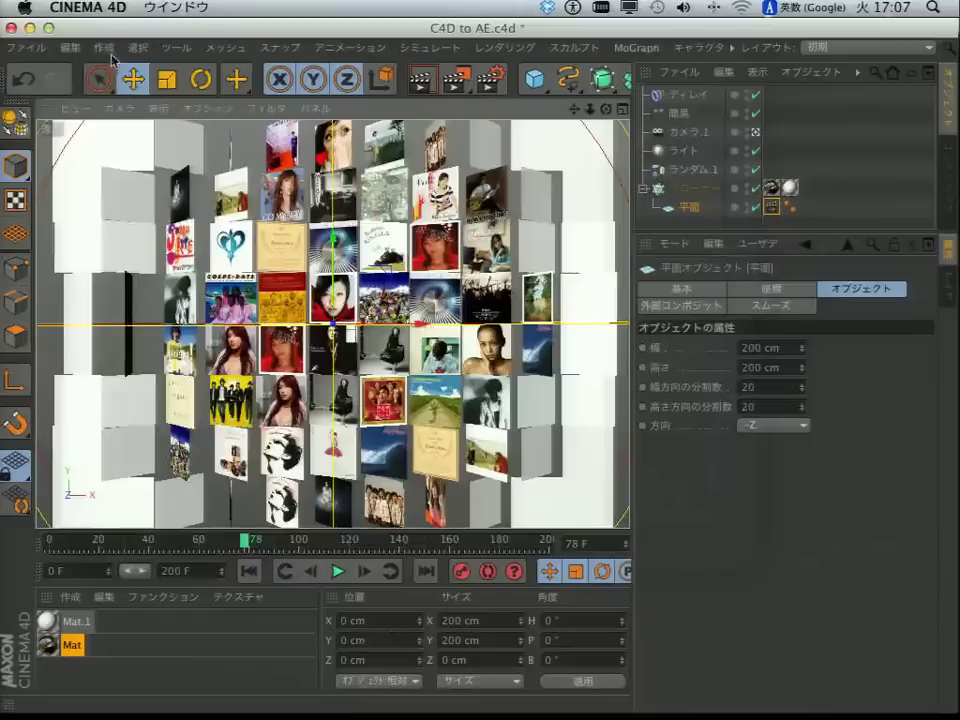
# - Save the scene for Melange exchange as C4D2AE.c4d on the Desktop
pyautogui.click(20, 47)
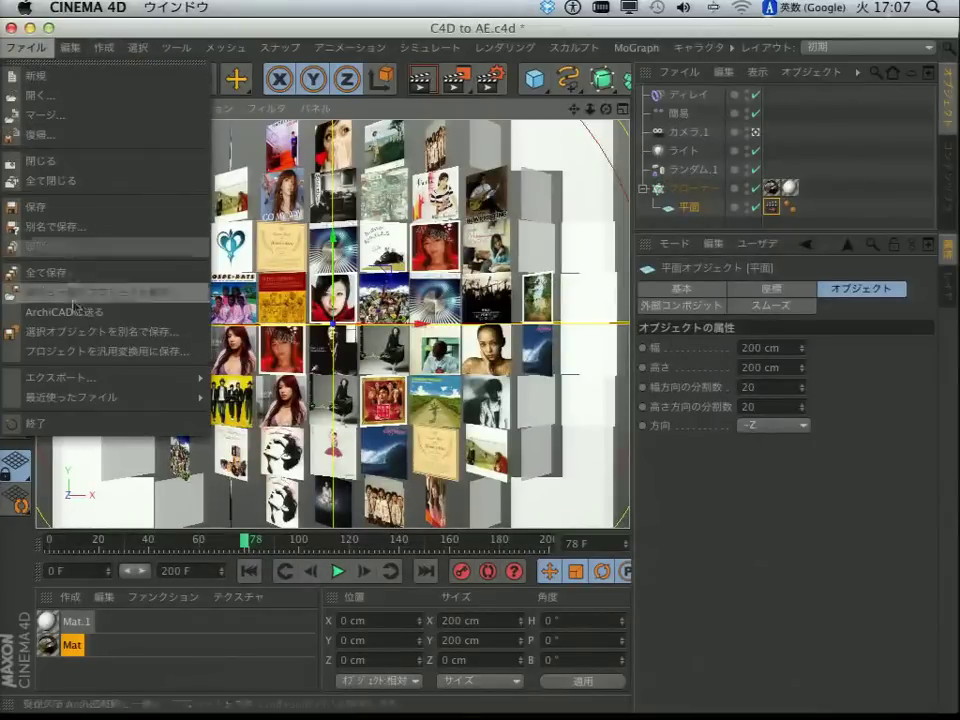
pyautogui.click(96, 355)
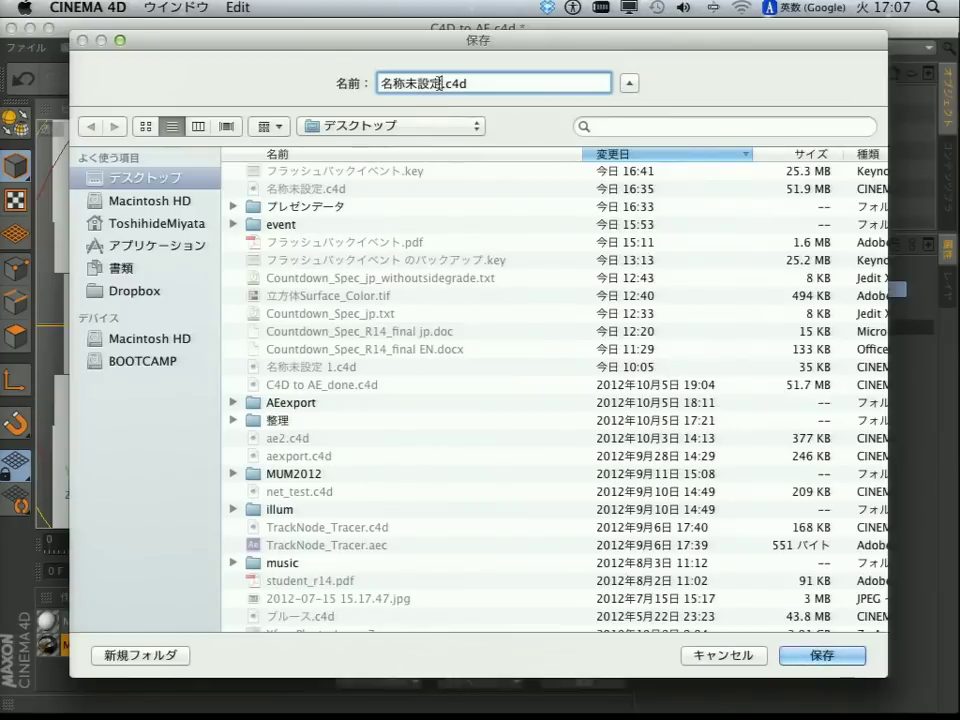
pyautogui.write('AE')
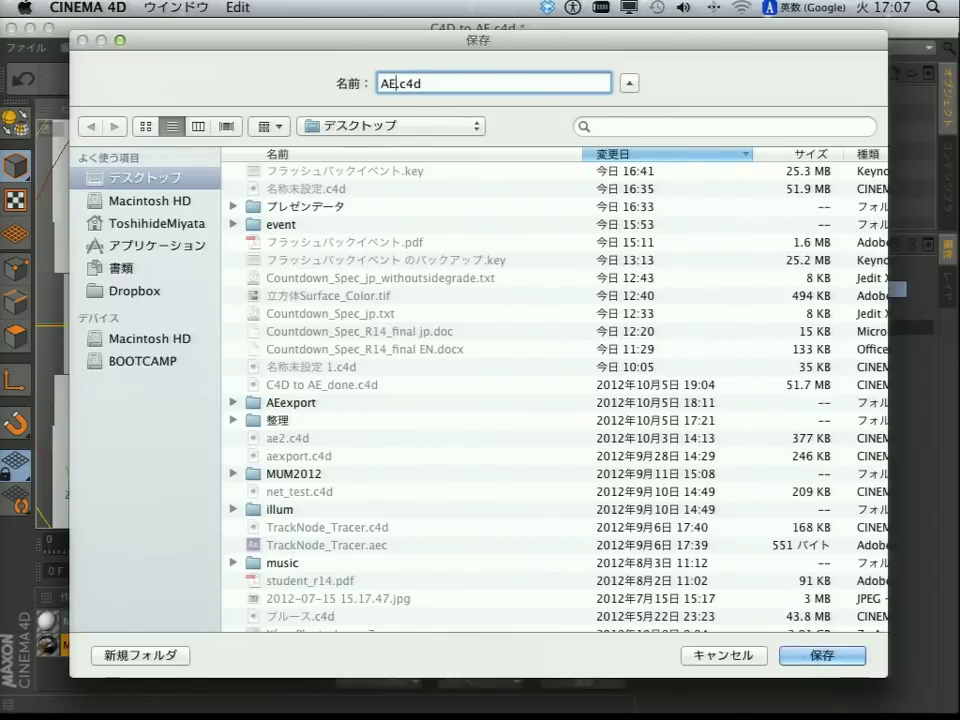
pyautogui.write('2C')
pyautogui.press('BackSpace')
pyautogui.press('BackSpace')
pyautogui.press('BackSpace')
pyautogui.press('BackSpace')
pyautogui.write('C4D2AE')
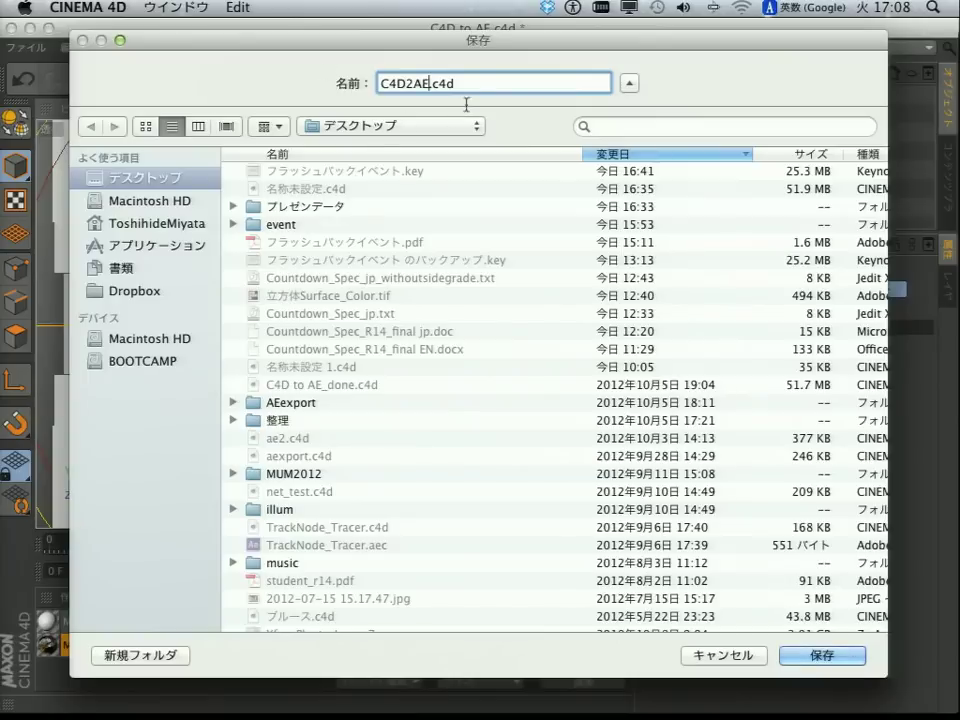
pyautogui.click(816, 657)
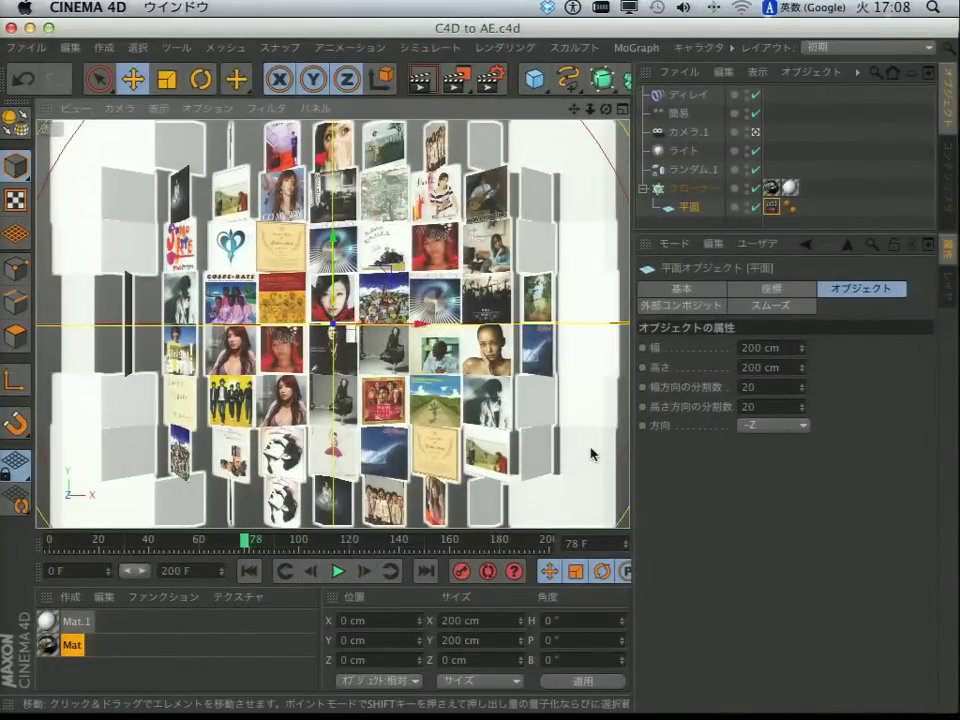
pyautogui.press('super+Tab')
pyautogui.press('super+Tab')
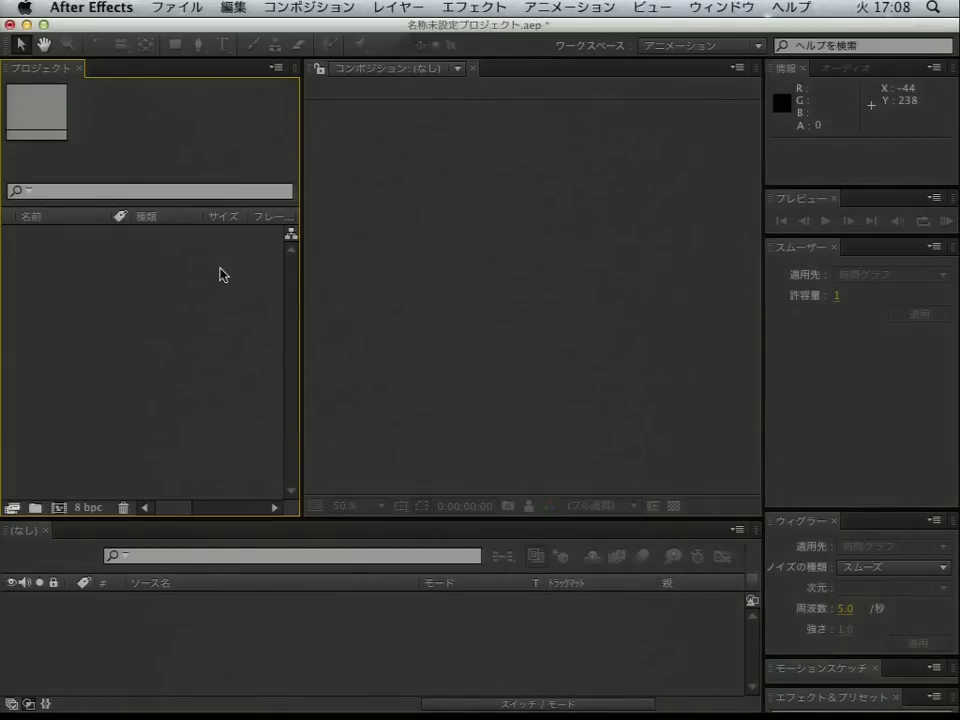
# - Import the C4D2AE.c4d file into the After Effects project
pyautogui.rightClick(167, 289)
pyautogui.moveTo(295, 354)
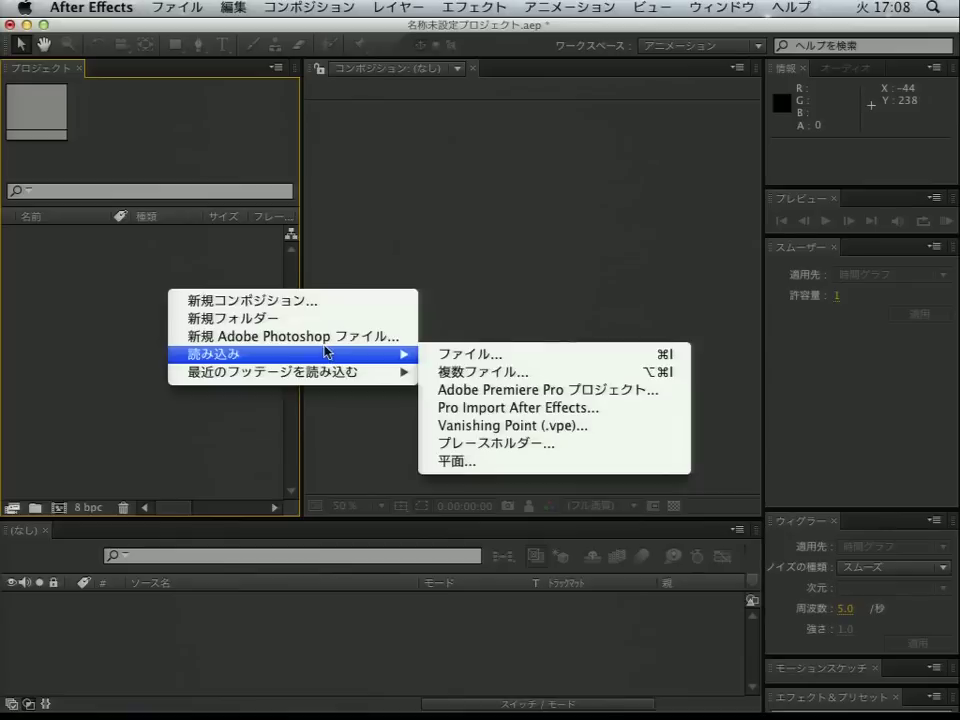
pyautogui.click(543, 360)
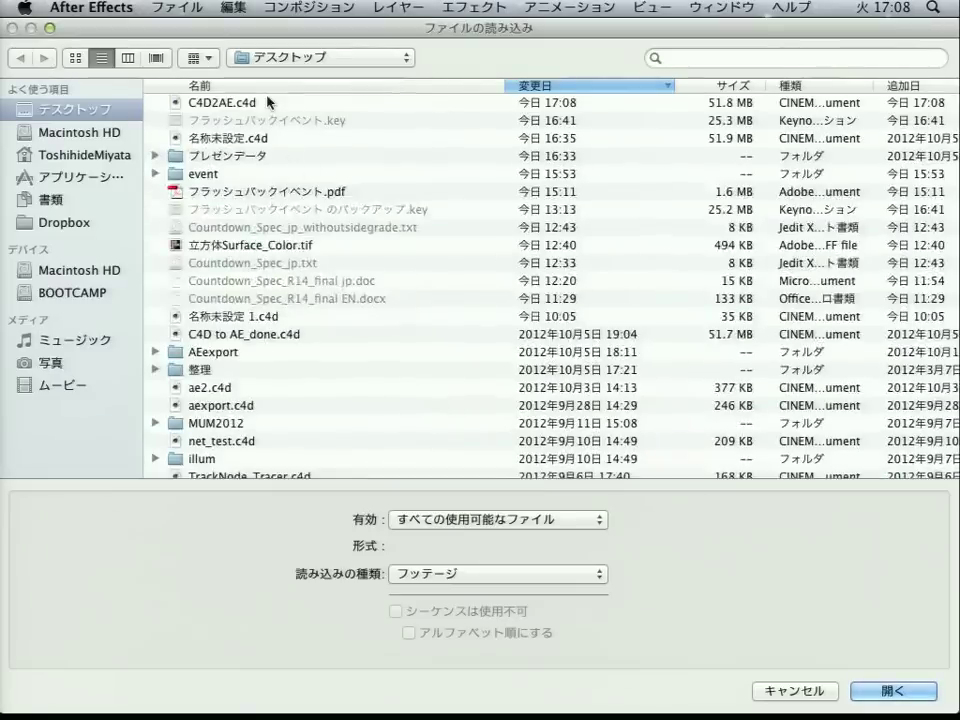
pyautogui.click(270, 102)
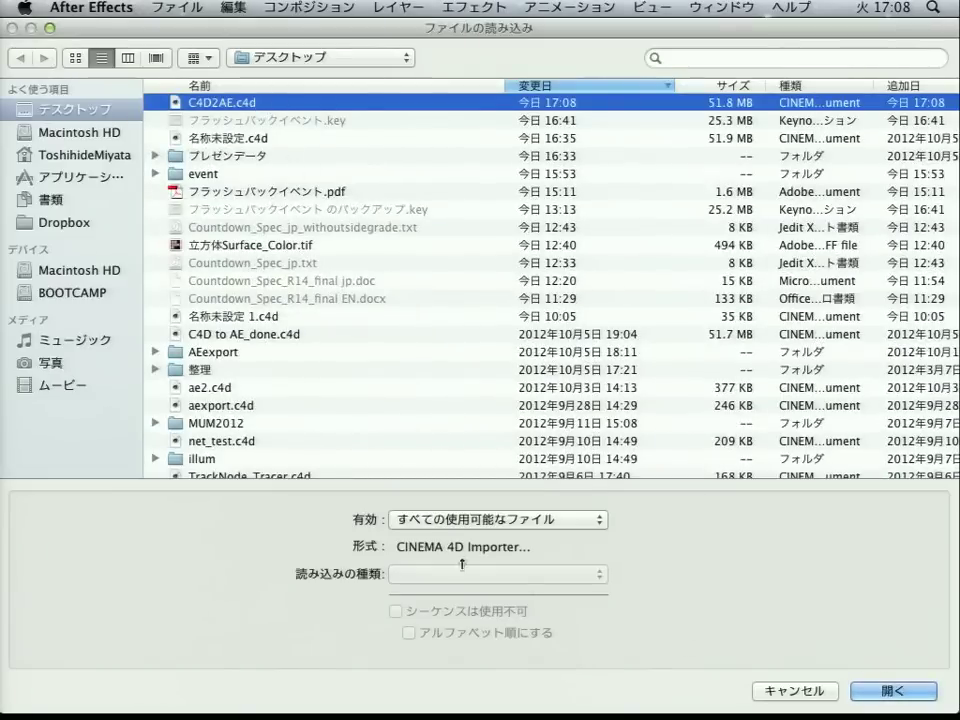
pyautogui.click(493, 519)
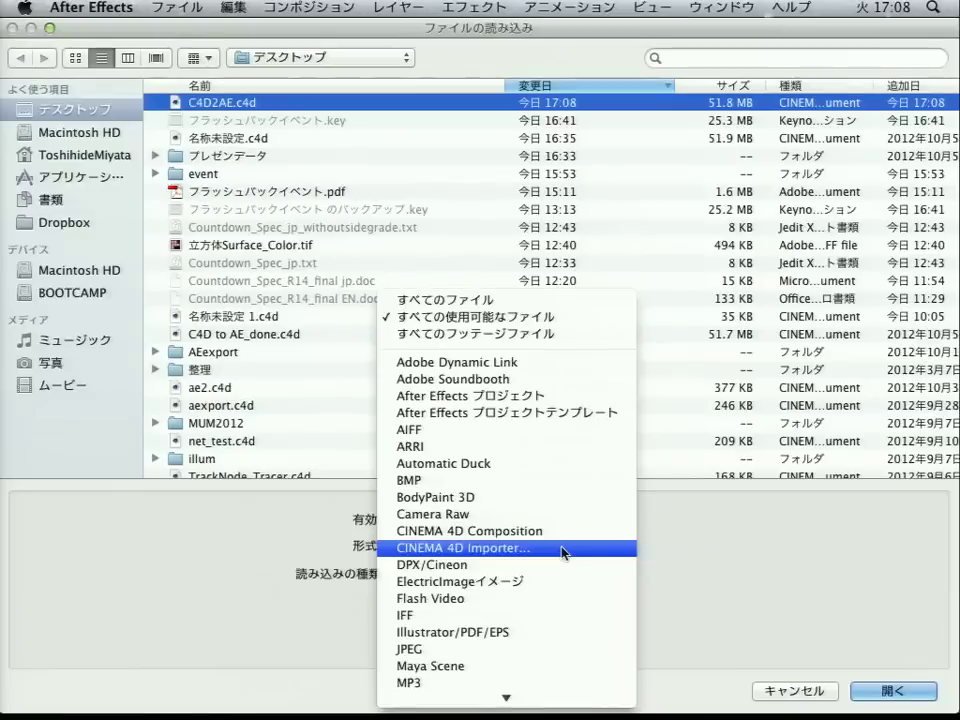
pyautogui.click(872, 579)
pyautogui.click(881, 692)
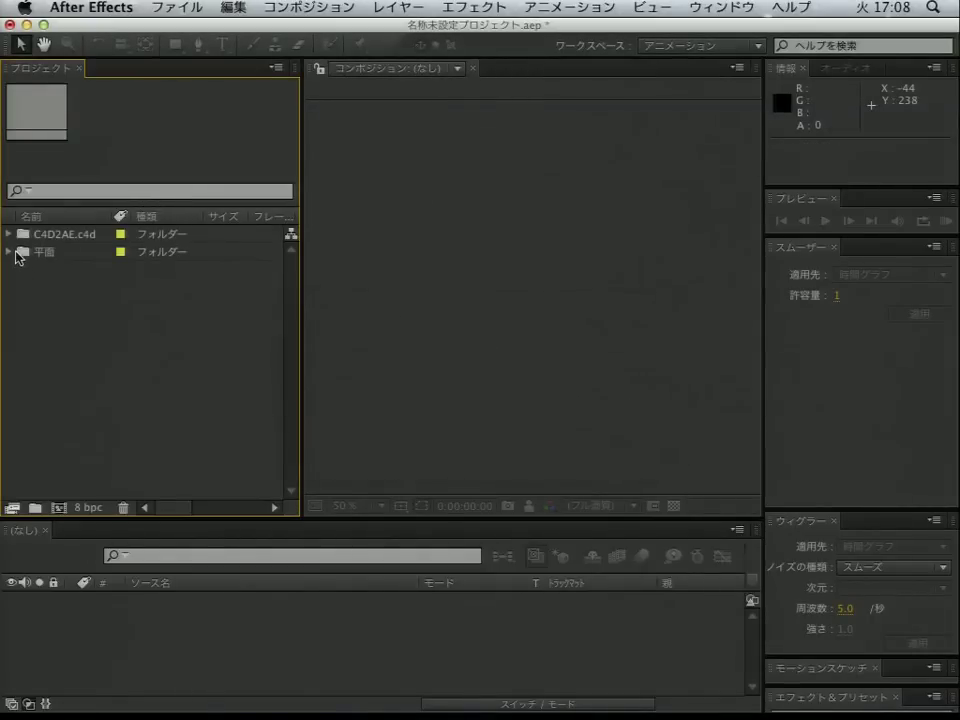
# - Expand the imported folders and open the 800×600, 30 fps C4D2AE.c4d composition
pyautogui.click(9, 252)
pyautogui.click(9, 252)
pyautogui.click(9, 234)
pyautogui.doubleClick(70, 256)
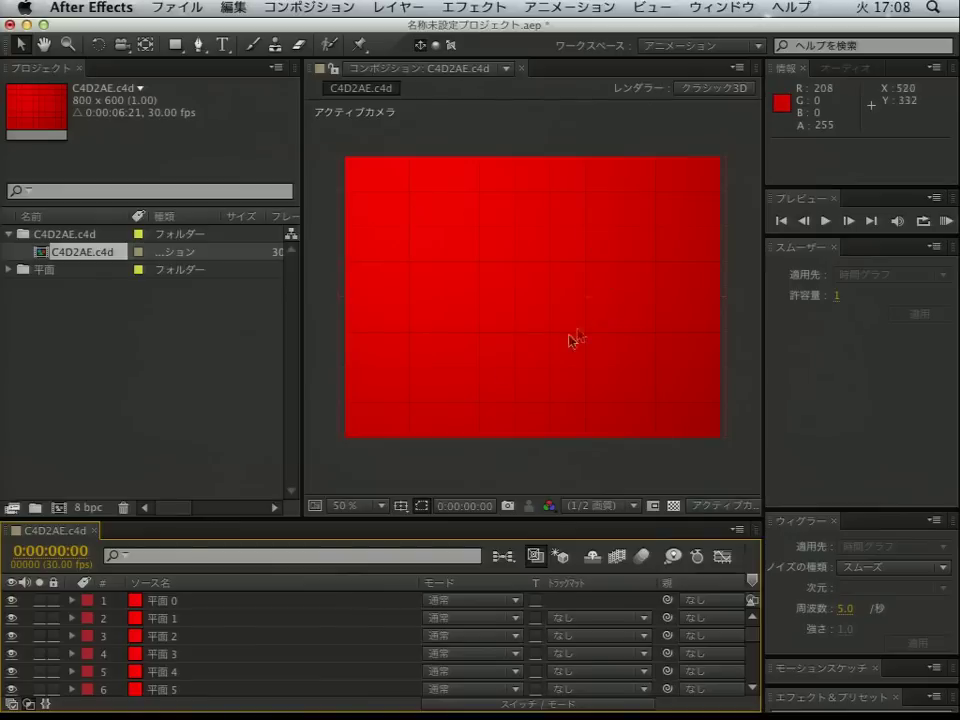
# - Enlarge the layer list, browse the red plane layers, and play the composition preview
pyautogui.moveTo(400, 515); pyautogui.dragTo(400, 366)
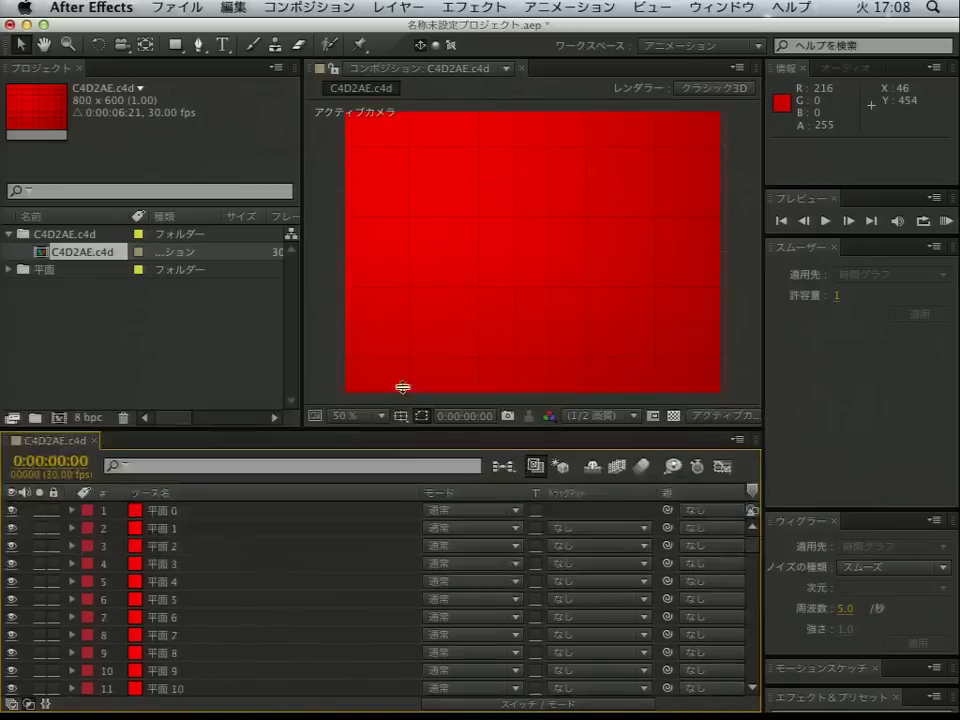
pyautogui.scroll(-5, 375, 525)
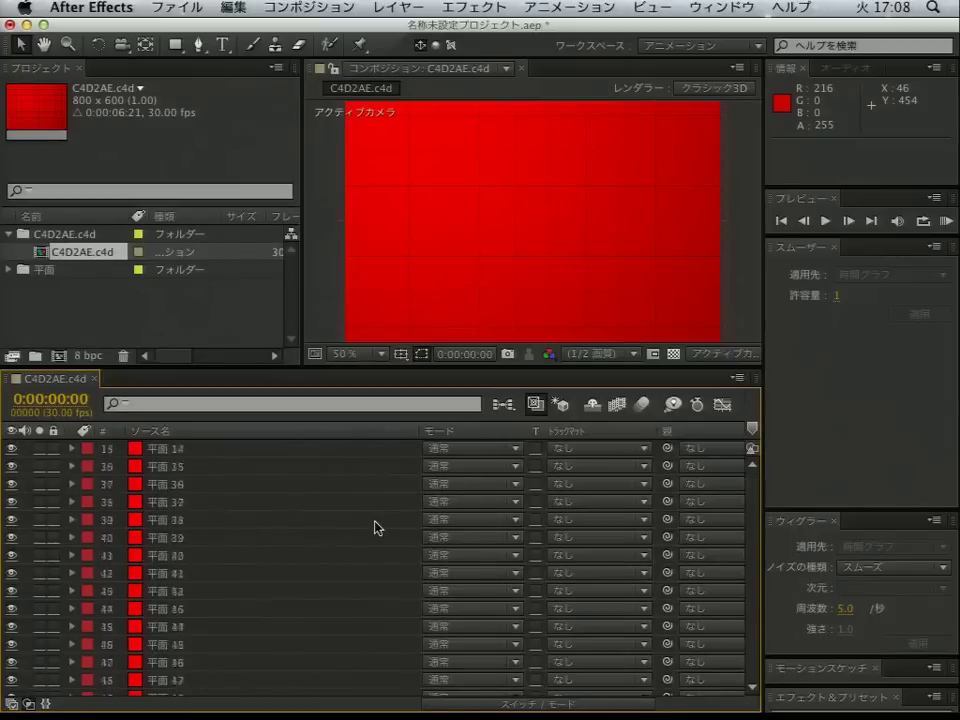
pyautogui.scroll(-15, 378, 526)
pyautogui.scroll(8, 365, 547)
pyautogui.scroll(12, 364, 546)
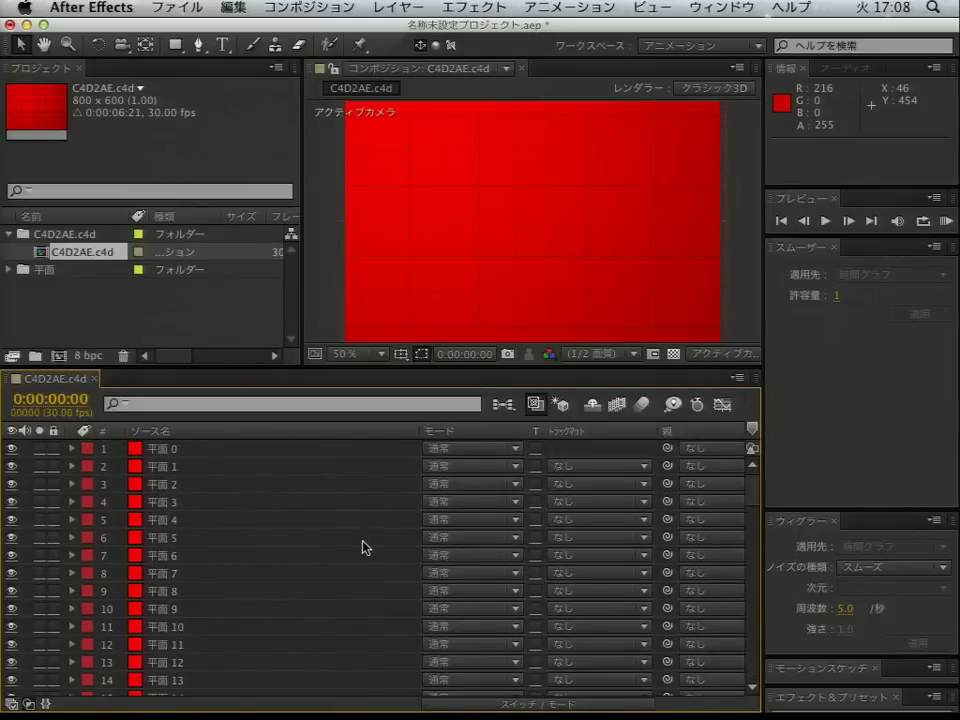
pyautogui.moveTo(560, 369); pyautogui.dragTo(560, 432)
pyautogui.click(826, 220)
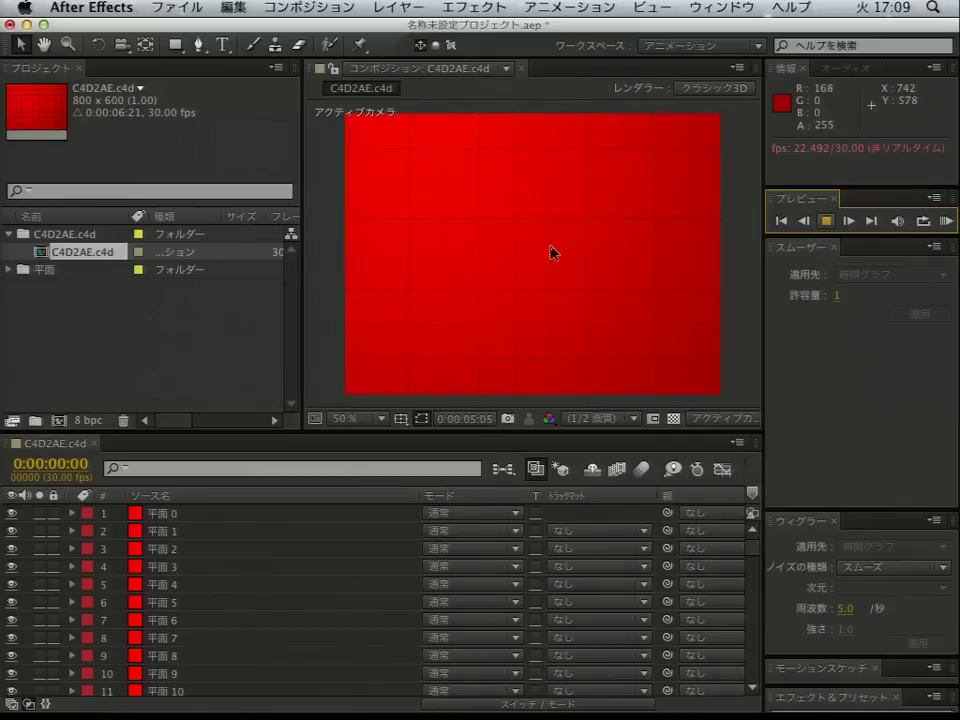
# - Stop the preview, resume it, then stop it again at 0:00:03:11
pyautogui.click(826, 221)
pyautogui.click(826, 221)
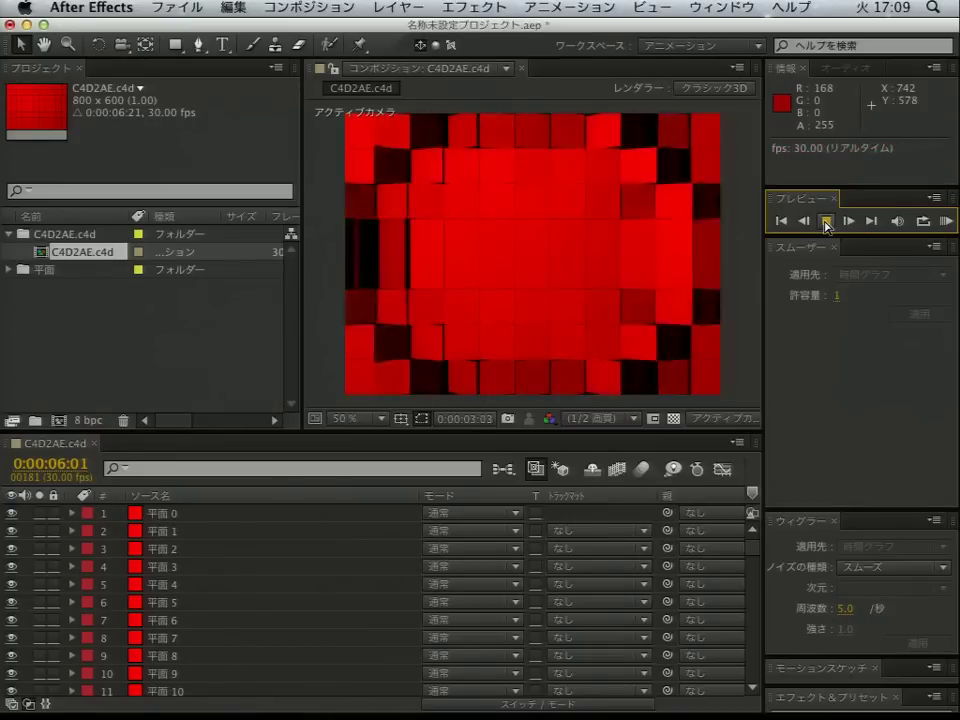
pyautogui.click(826, 221)
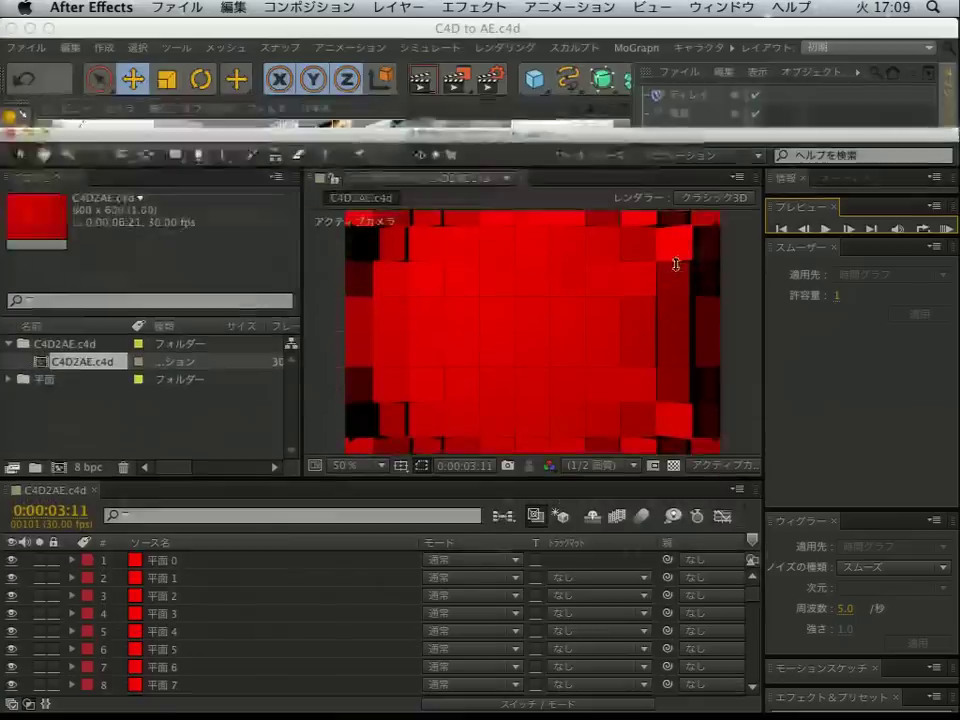
# - Shrink After Effects to glimpse the CINEMA 4D scene behind it, restore the window, then switch to CINEMA 4D
pyautogui.moveTo(480, 17); pyautogui.dragTo(480, 303)
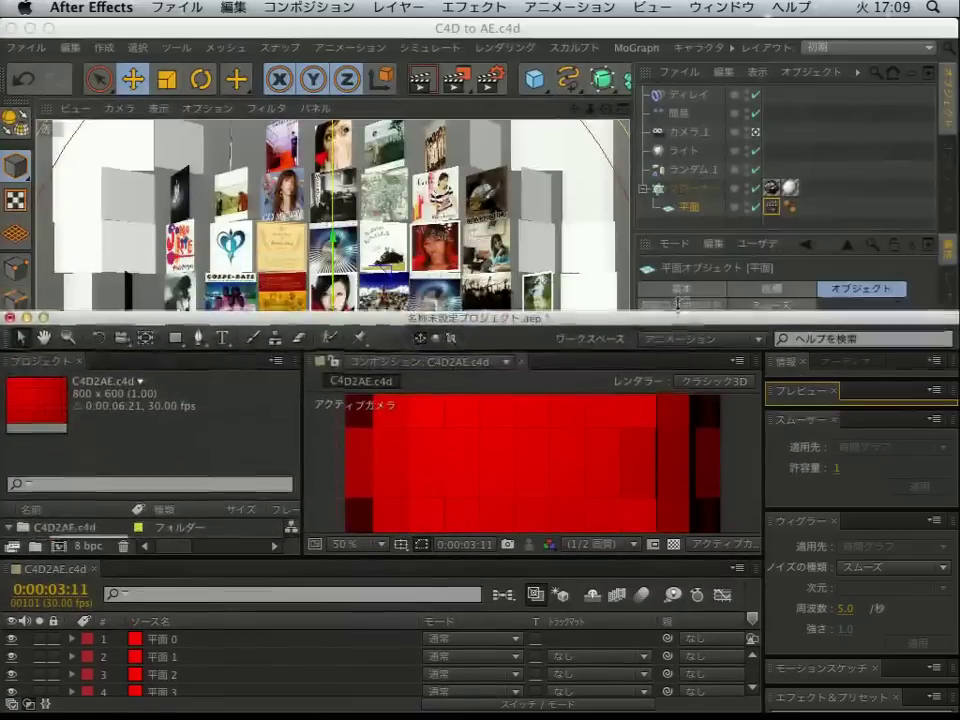
pyautogui.moveTo(560, 301)
pyautogui.mouseDown()
pyautogui.moveTo(628, 37)
pyautogui.moveTo(650, 5)
pyautogui.mouseUp()
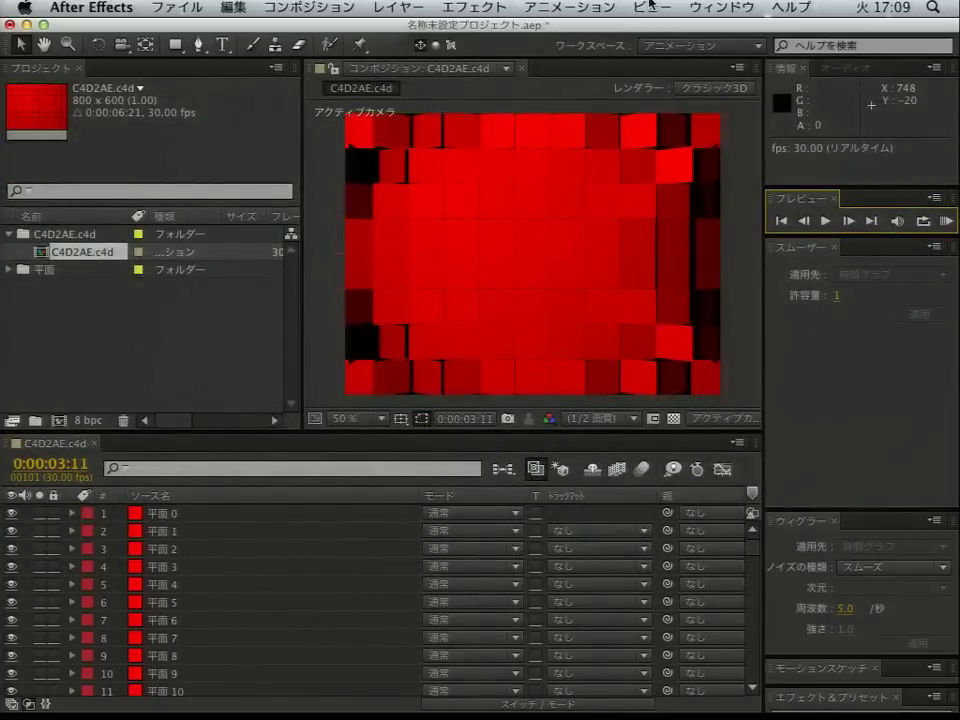
pyautogui.moveTo(606, 32)
pyautogui.mouseDown()
pyautogui.moveTo(607, 40)
pyautogui.moveTo(610, 19)
pyautogui.mouseUp()
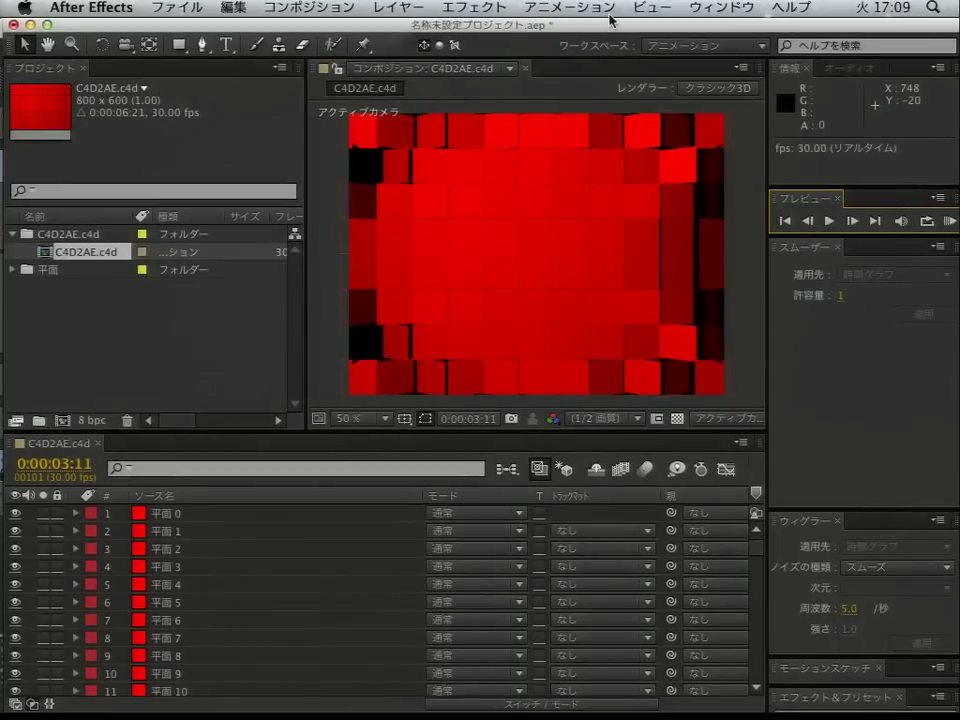
pyautogui.press('super+Tab')
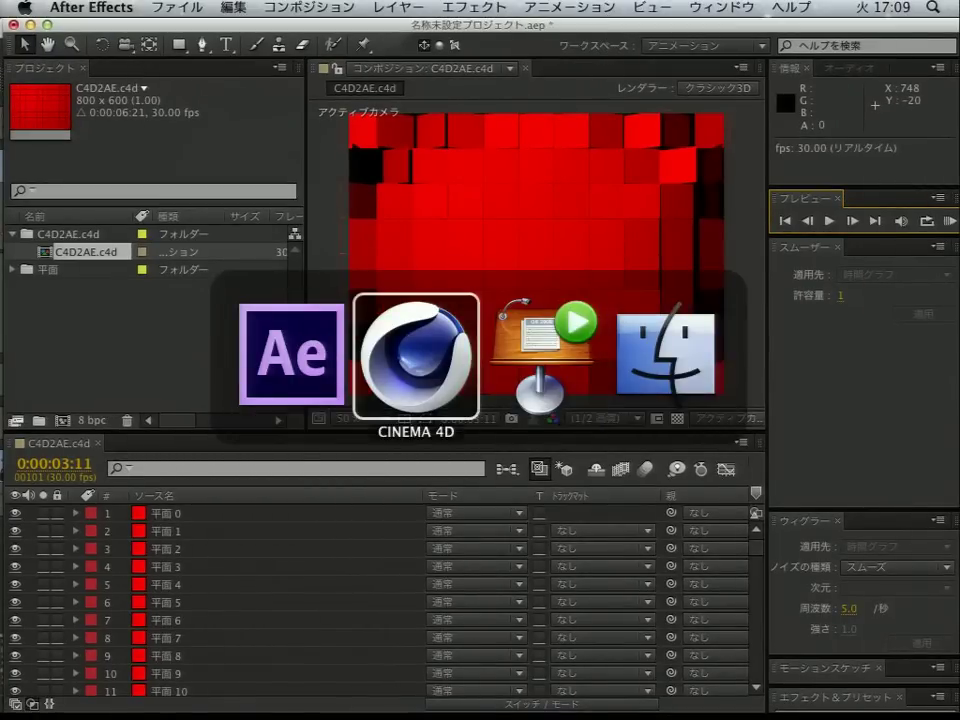
# - Move the animation to frame 139 and inspect the Cloner's 11×8×1 grid over 2000×1400 cm
pyautogui.click(415, 355)
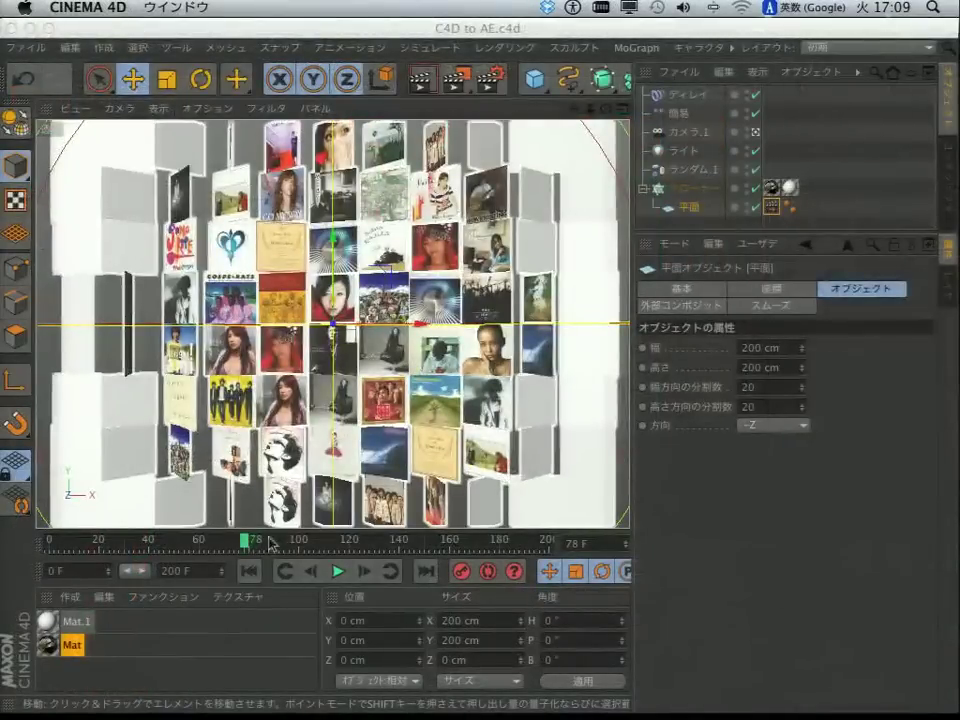
pyautogui.moveTo(246, 541); pyautogui.dragTo(397, 545)
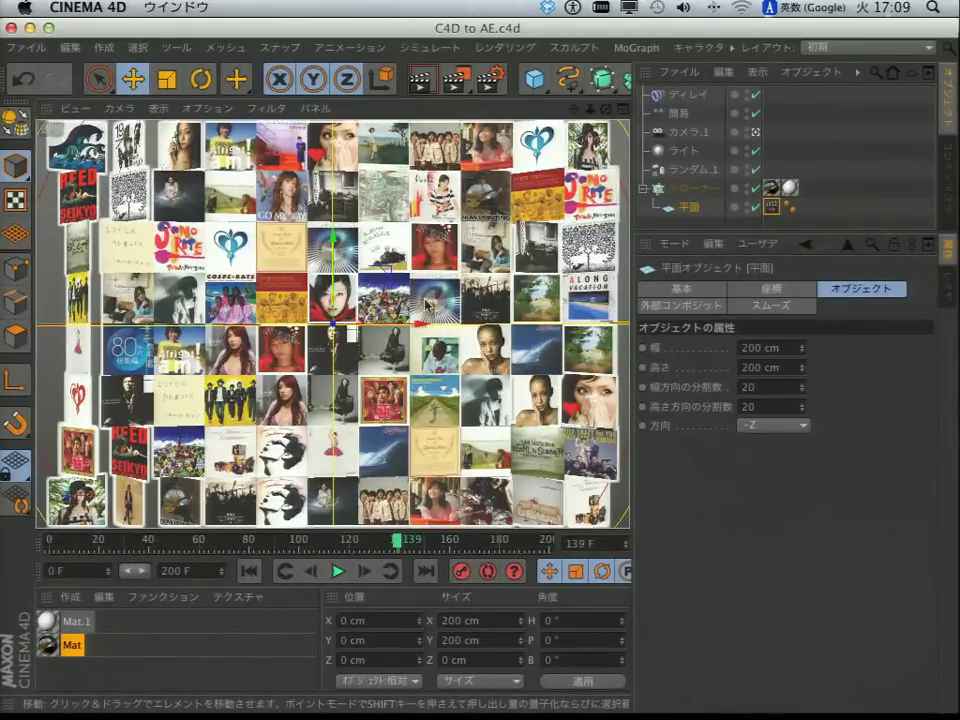
pyautogui.click(332, 230)
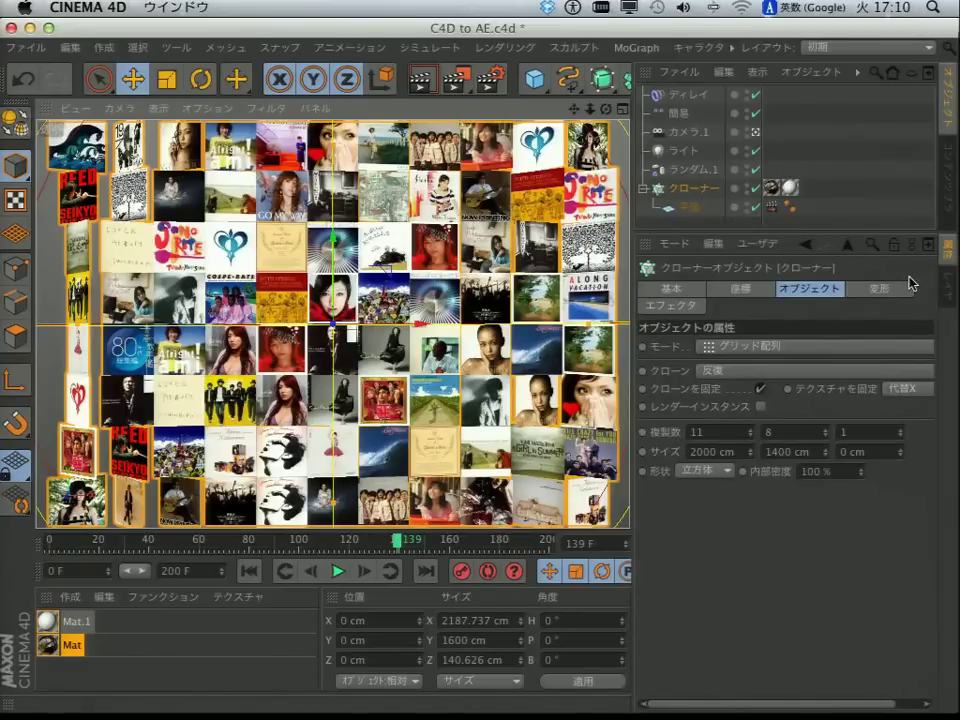
pyautogui.press('super+Tab')
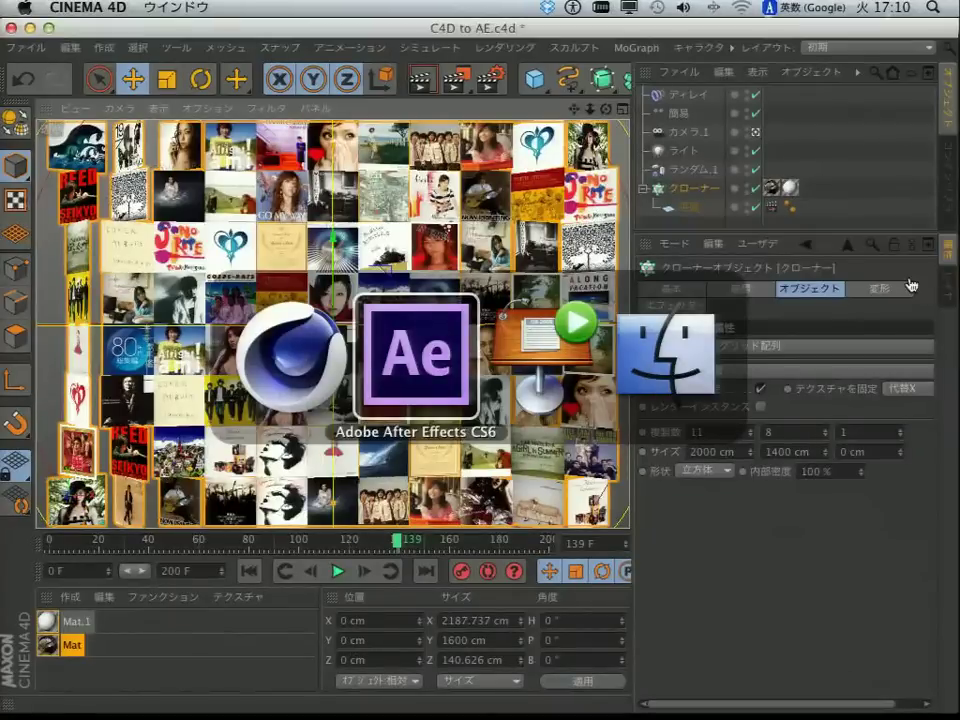
# - Return to After Effects, showing the C4D2AE composition at 0:00:03:11
pyautogui.press('super+Tab')
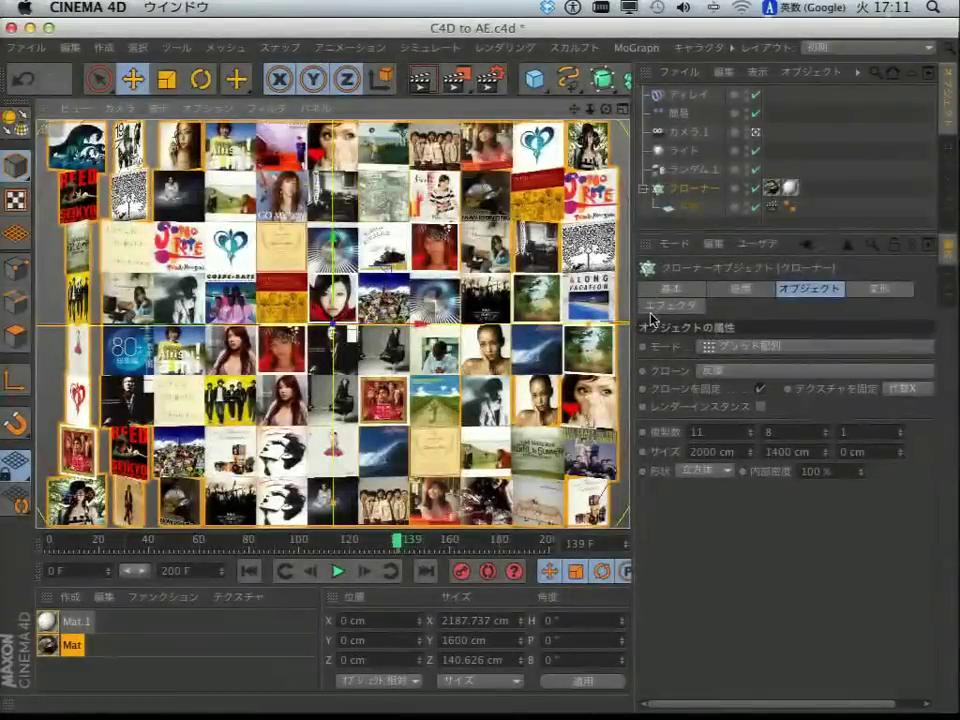
pyautogui.press('super+Tab')
pyautogui.press('super+Tab')
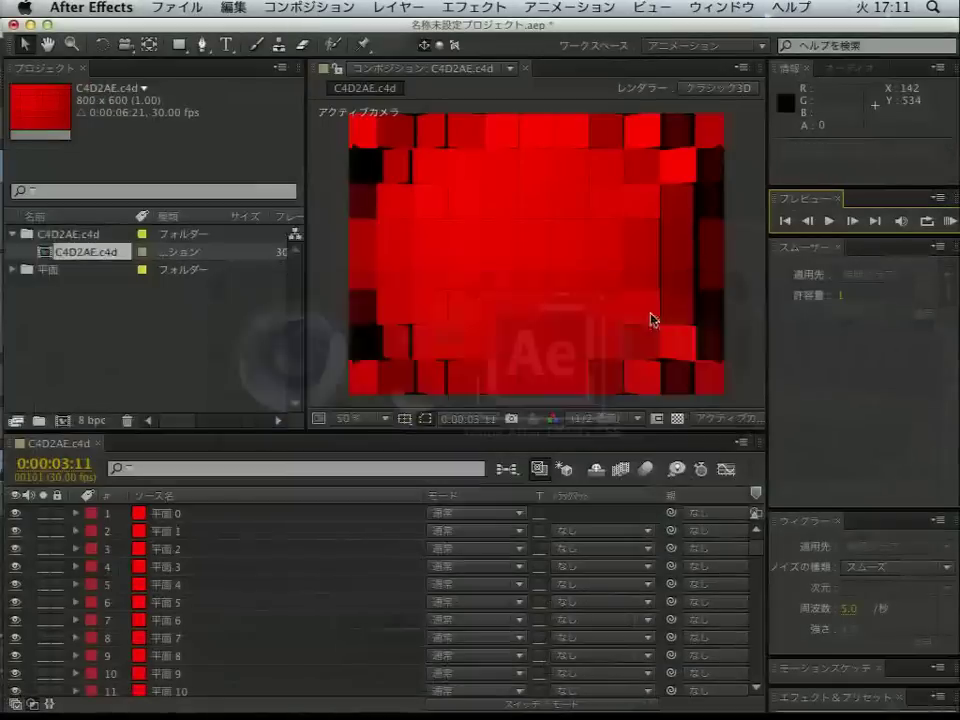
# - Delete all three items from the After Effects project
pyautogui.press('super+a')
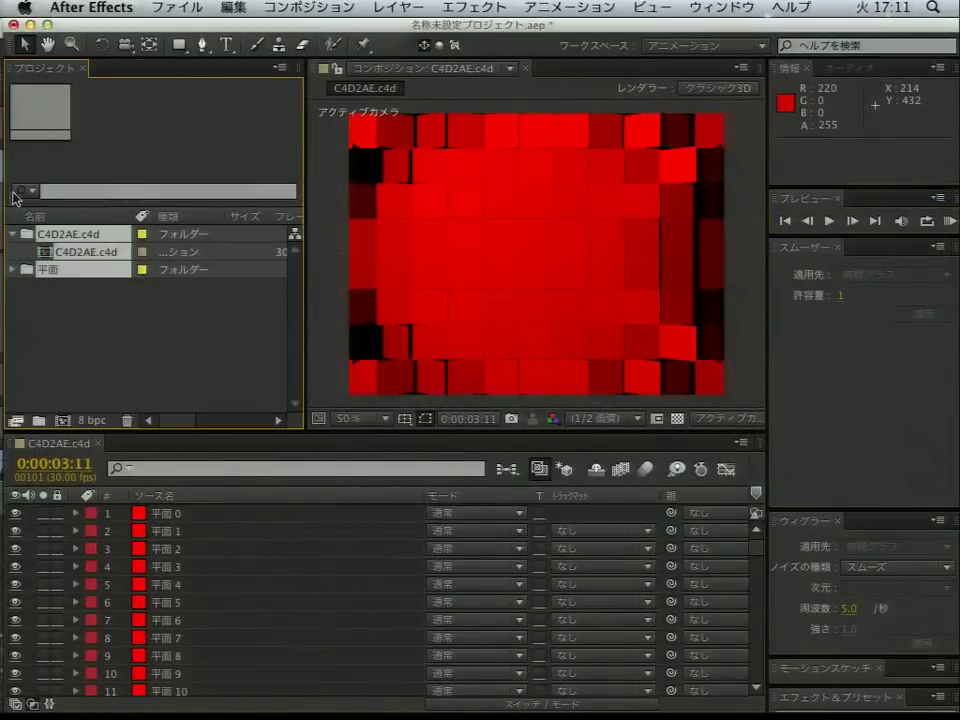
pyautogui.press('BackSpace')
pyautogui.press('Return')
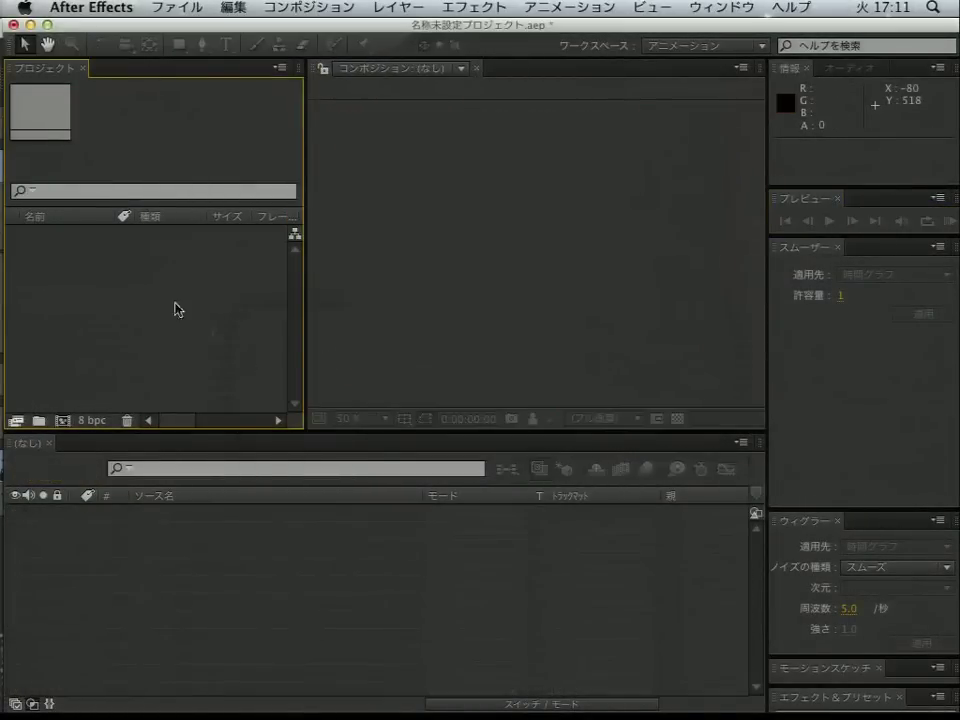
# - Import trackingmovie.mov from プレゼンデータ > 3Dトラック into the project
pyautogui.rightClick(157, 300)
pyautogui.click(450, 364)
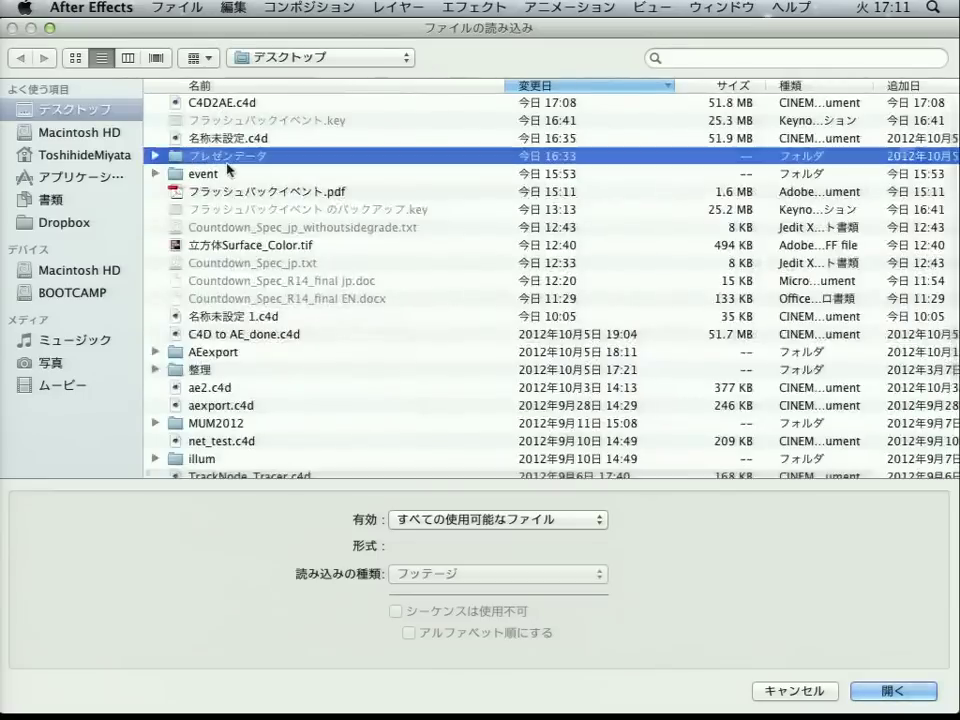
pyautogui.doubleClick(225, 156)
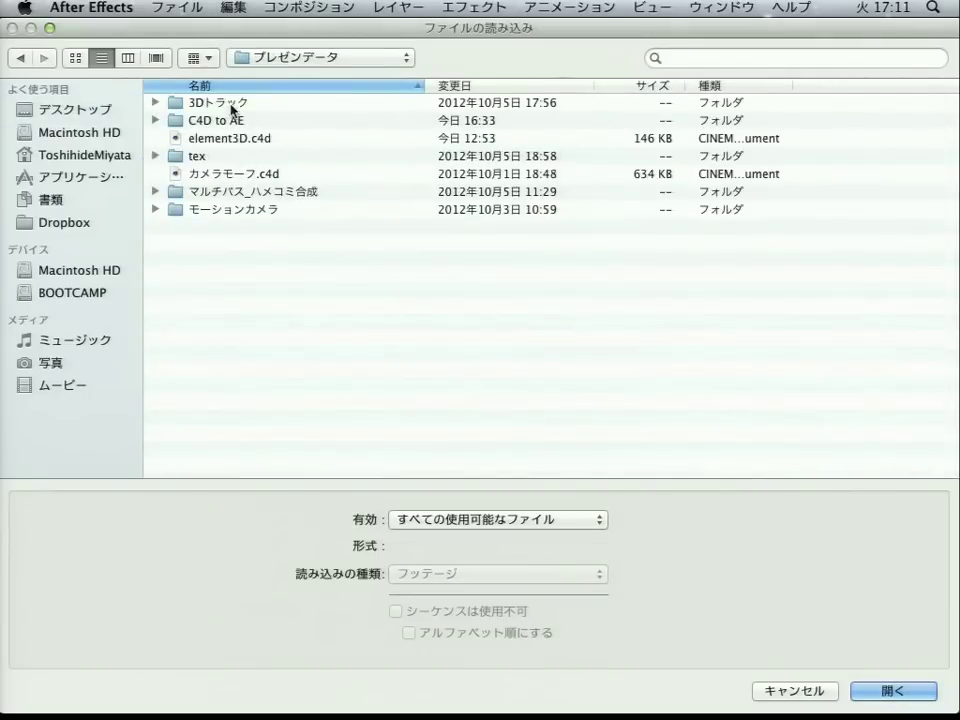
pyautogui.doubleClick(203, 103)
pyautogui.doubleClick(241, 121)
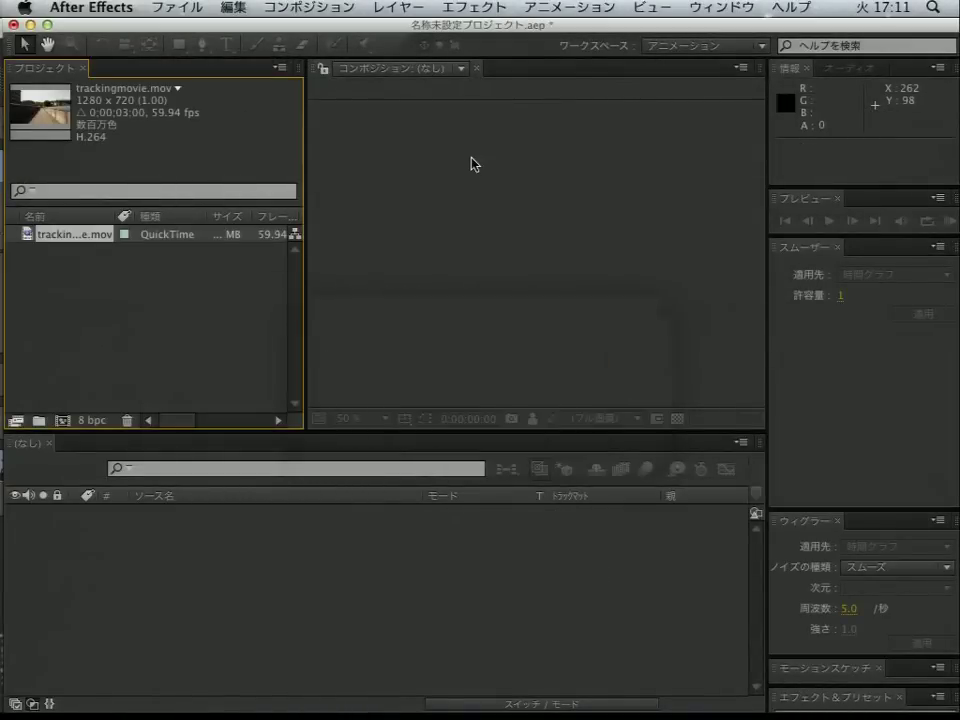
# - Build a trackingmovie composition from the clip, preview it, rewind, and select its layer
pyautogui.moveTo(55, 243); pyautogui.dragTo(133, 583)
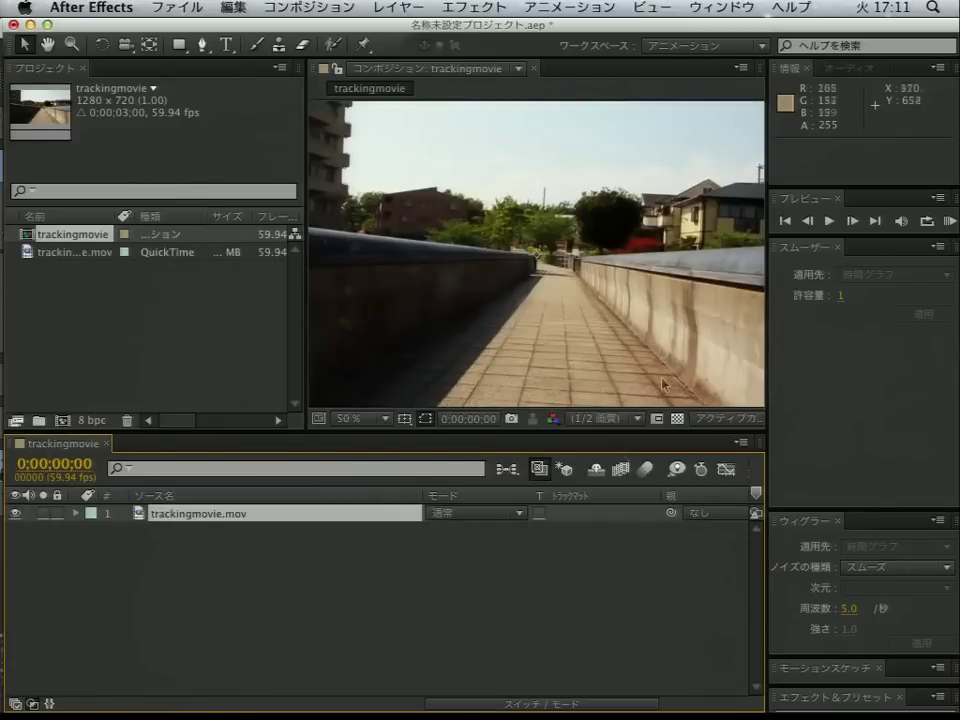
pyautogui.click(828, 221)
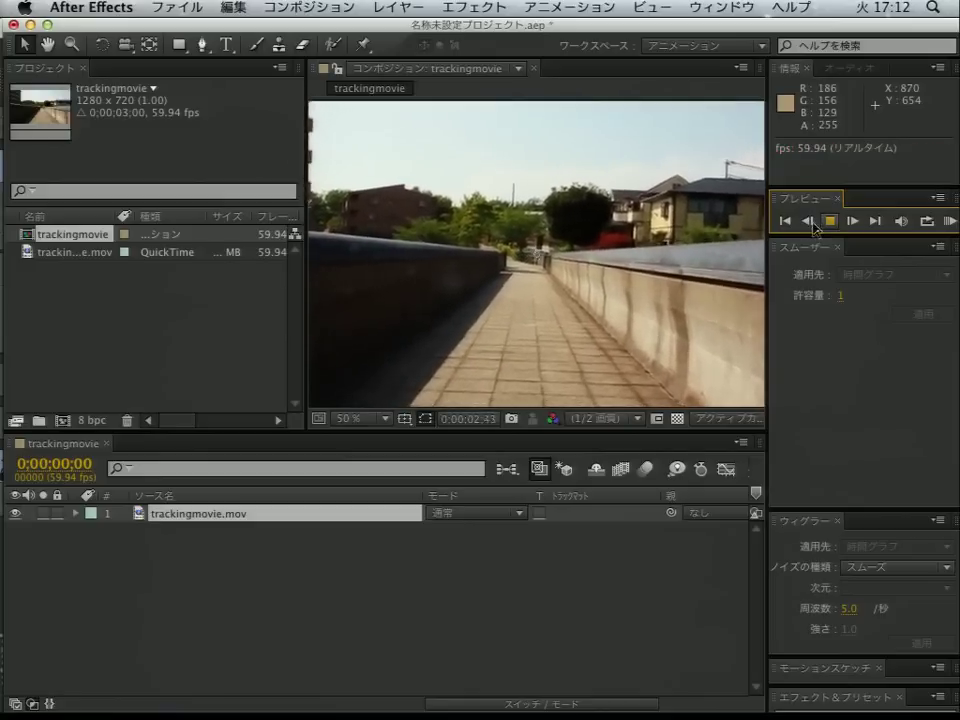
pyautogui.click(816, 226)
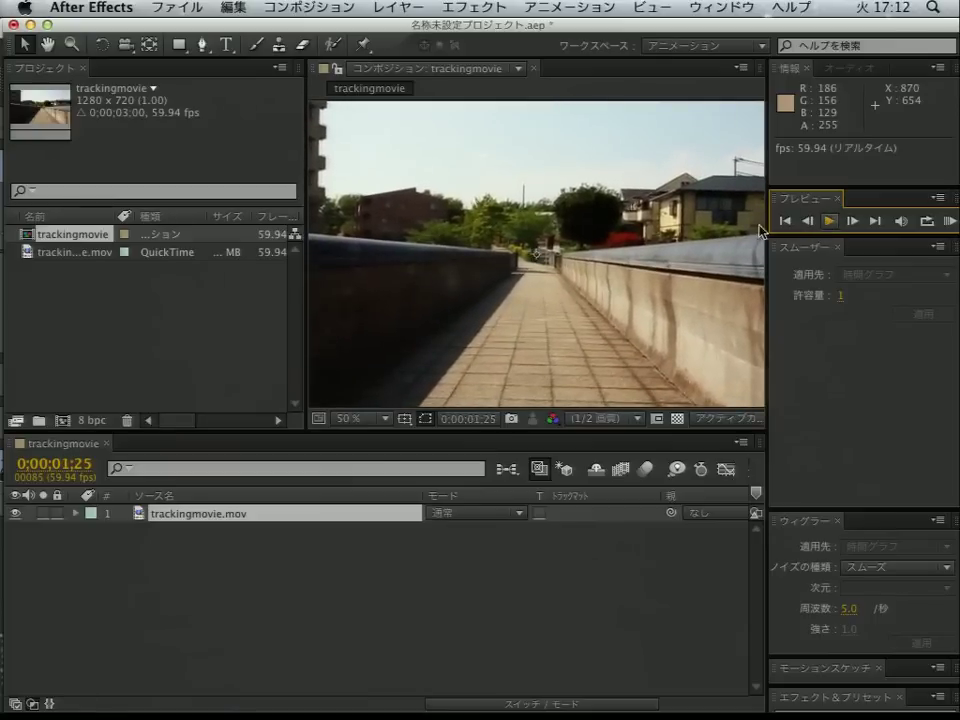
pyautogui.click(784, 221)
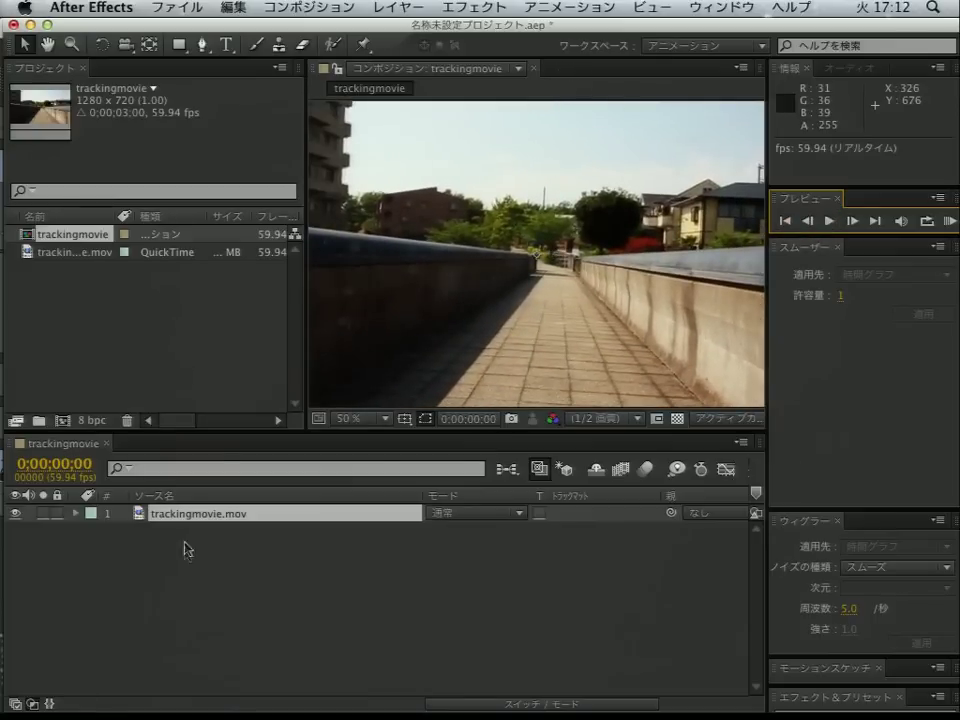
pyautogui.click(188, 516)
pyautogui.click(572, 7)
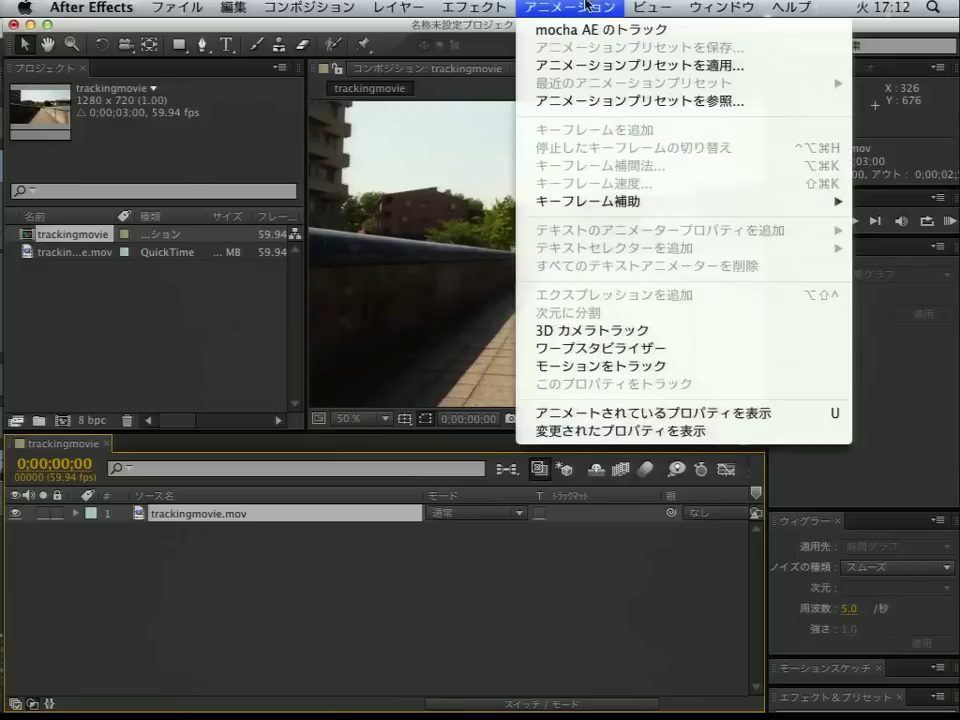
# - Apply 3D Camera Tracker to the walkway clip, enlarging the viewer while it solves to 0.43 px error
pyautogui.click(612, 330)
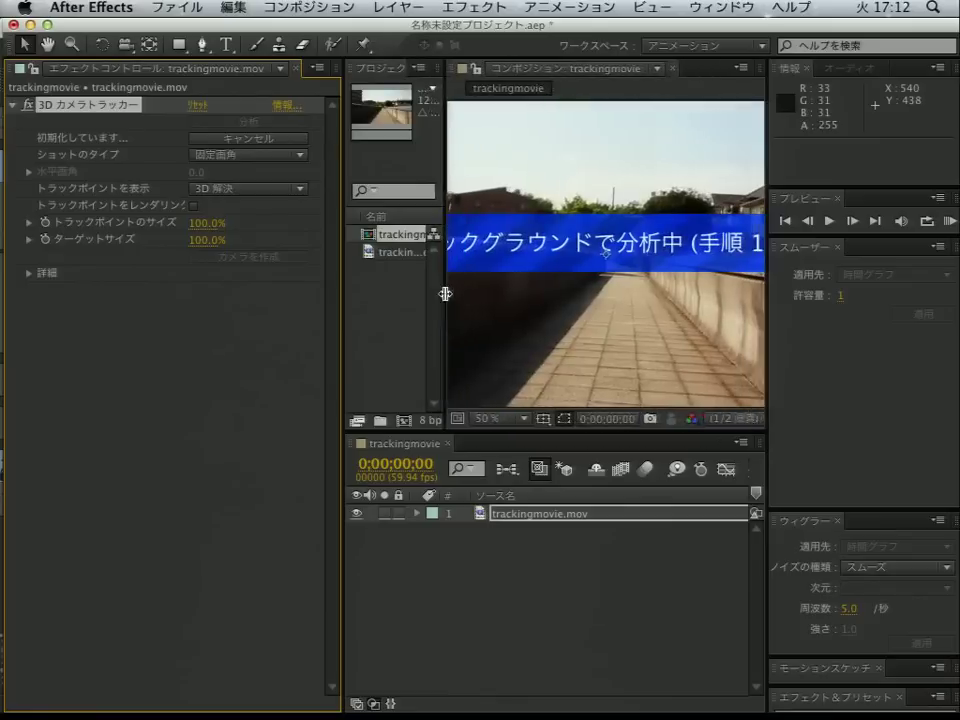
pyautogui.moveTo(646, 291); pyautogui.dragTo(426, 293)
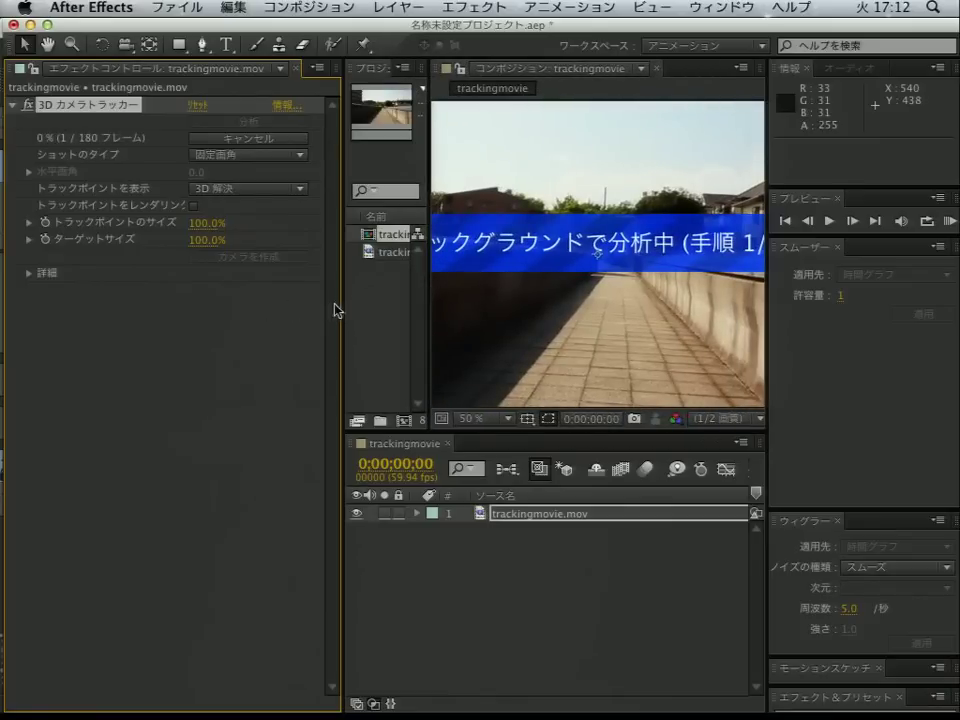
pyautogui.moveTo(330, 311); pyautogui.dragTo(225, 312)
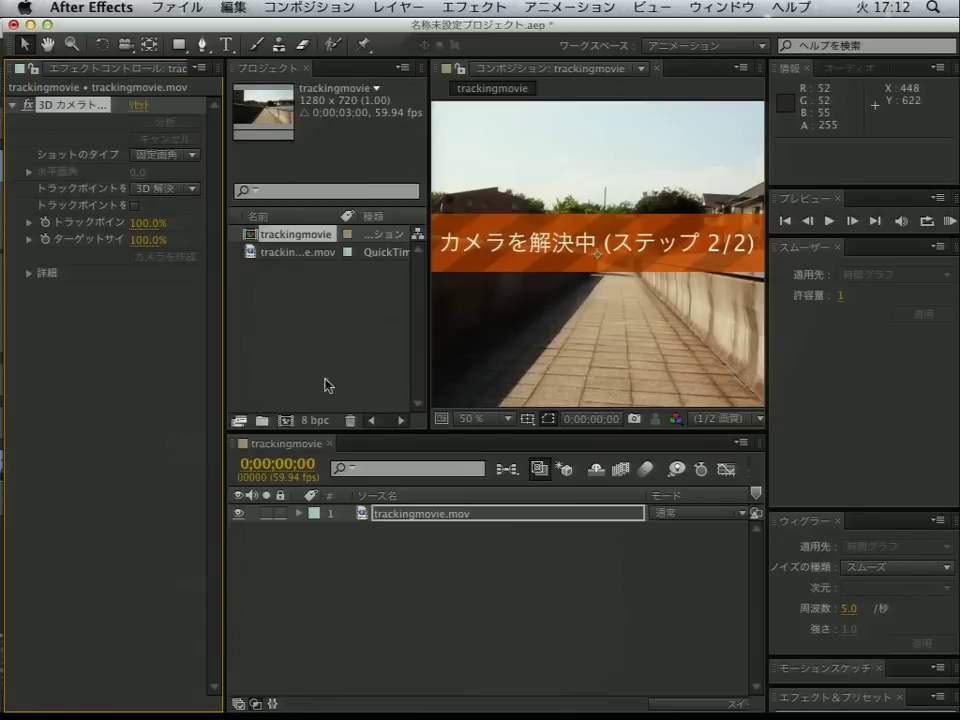
pyautogui.moveTo(224, 360); pyautogui.dragTo(88, 360)
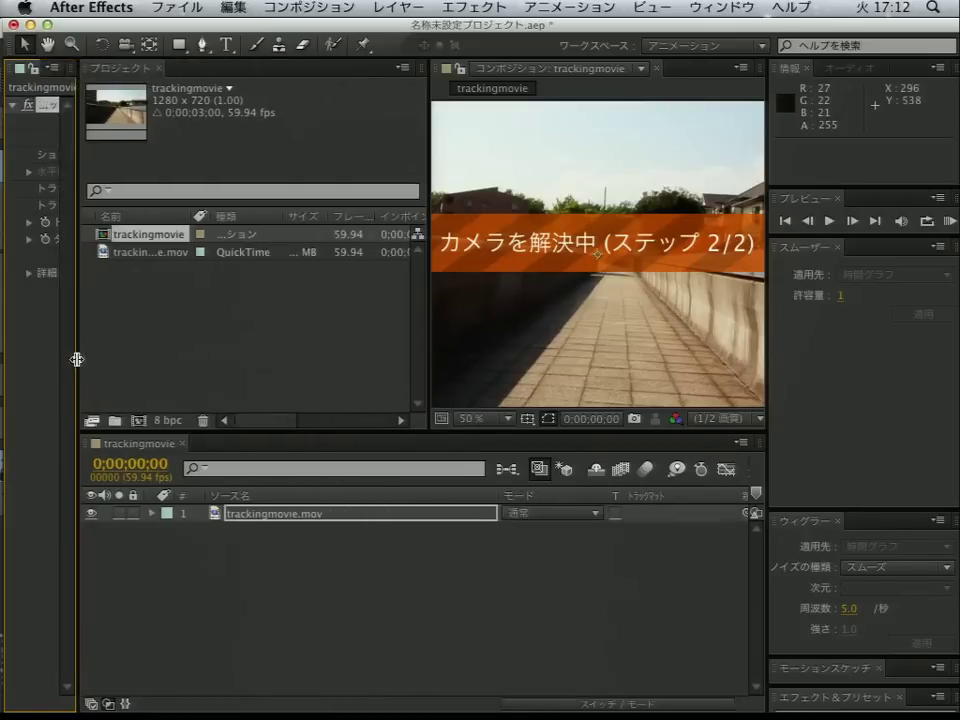
pyautogui.moveTo(430, 330); pyautogui.dragTo(231, 331)
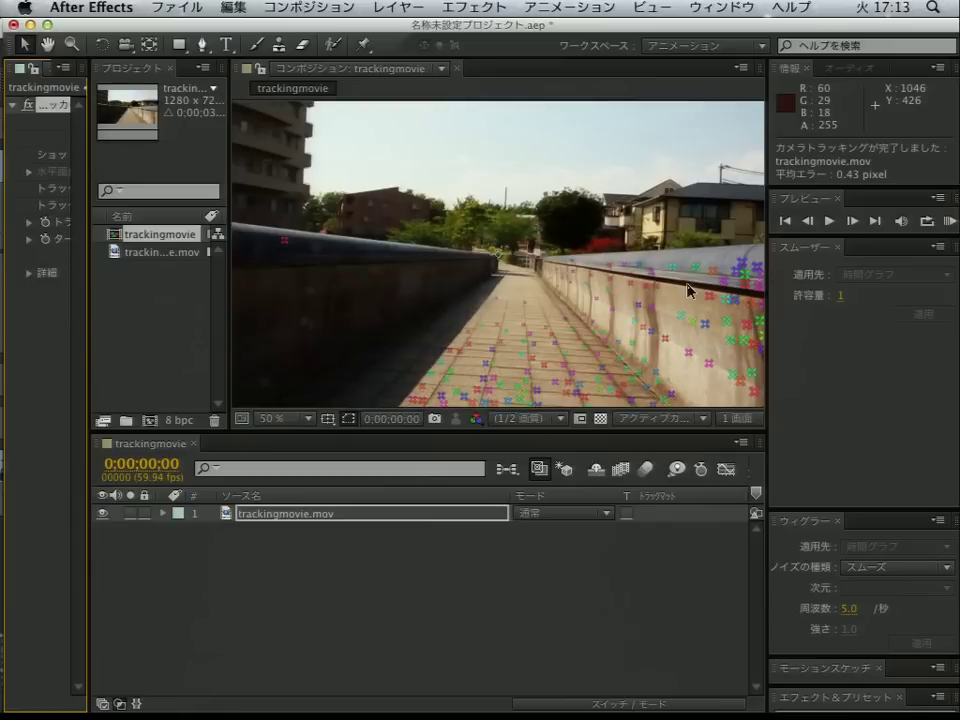
# - Preview the solved track, rewind, and select floor track points to place the target on the walkway
pyautogui.click(829, 221)
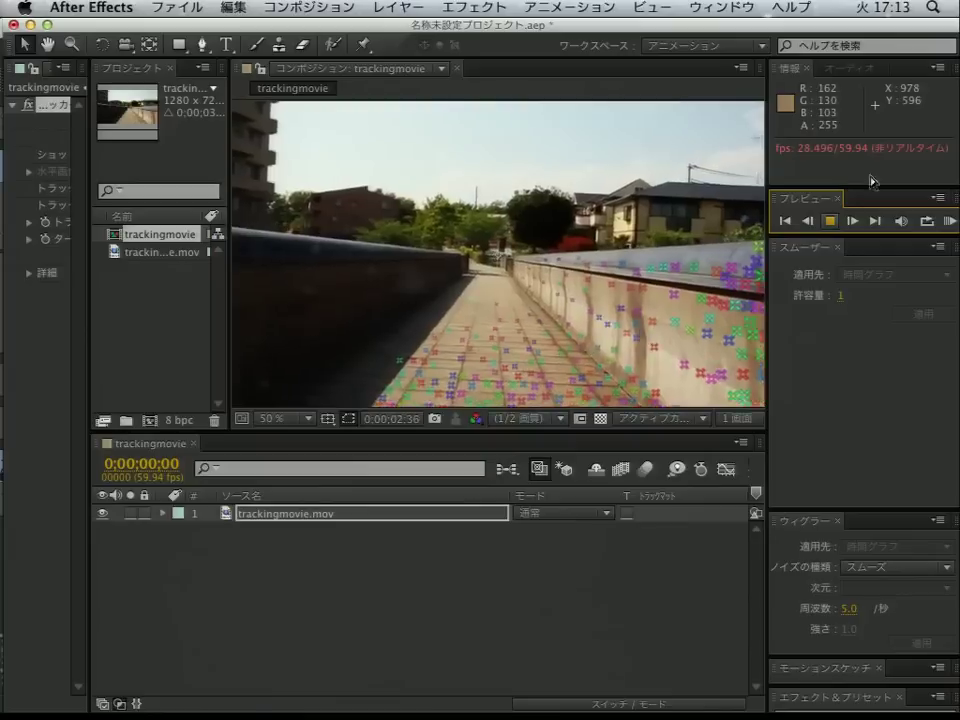
pyautogui.click(826, 220)
pyautogui.click(786, 222)
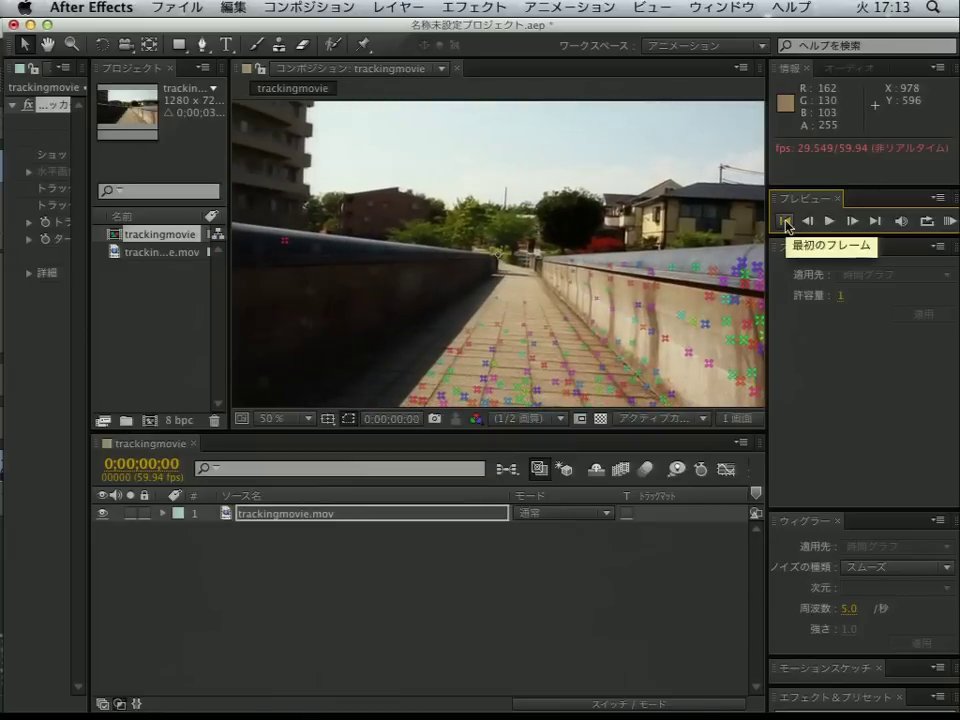
pyautogui.click(501, 386)
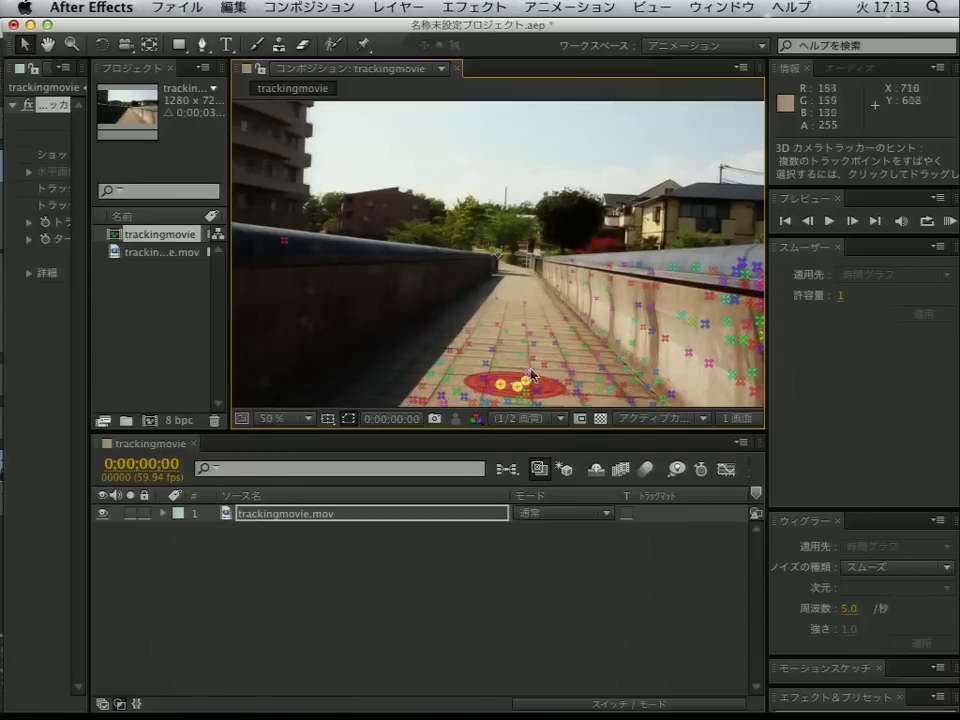
pyautogui.keyDown('shift'); pyautogui.click(556, 384); pyautogui.keyUp('shift')
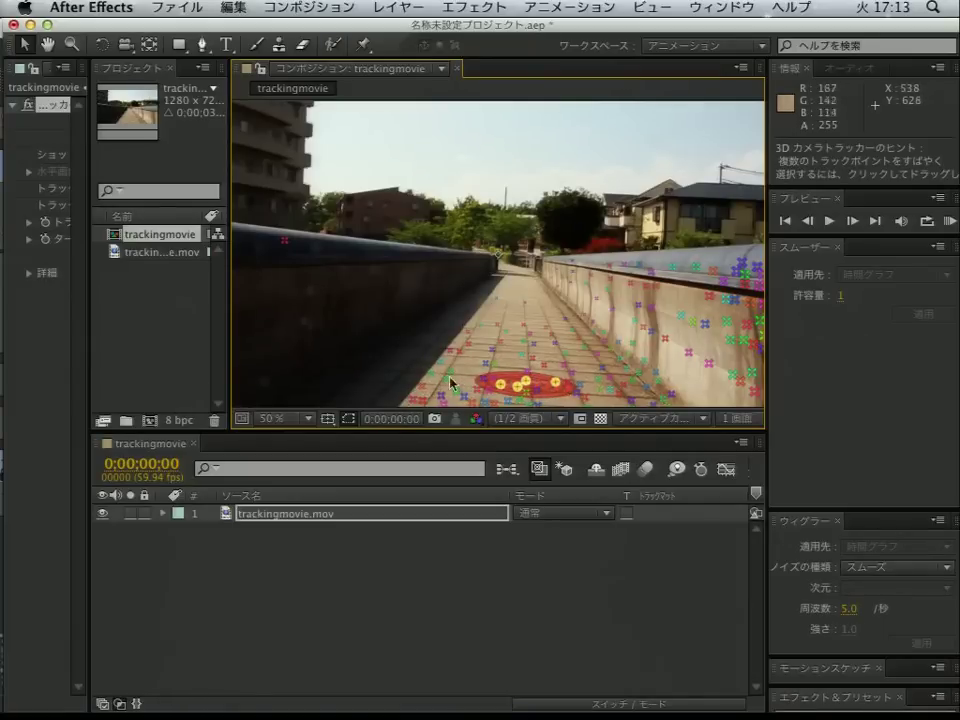
pyautogui.rightClick(537, 385)
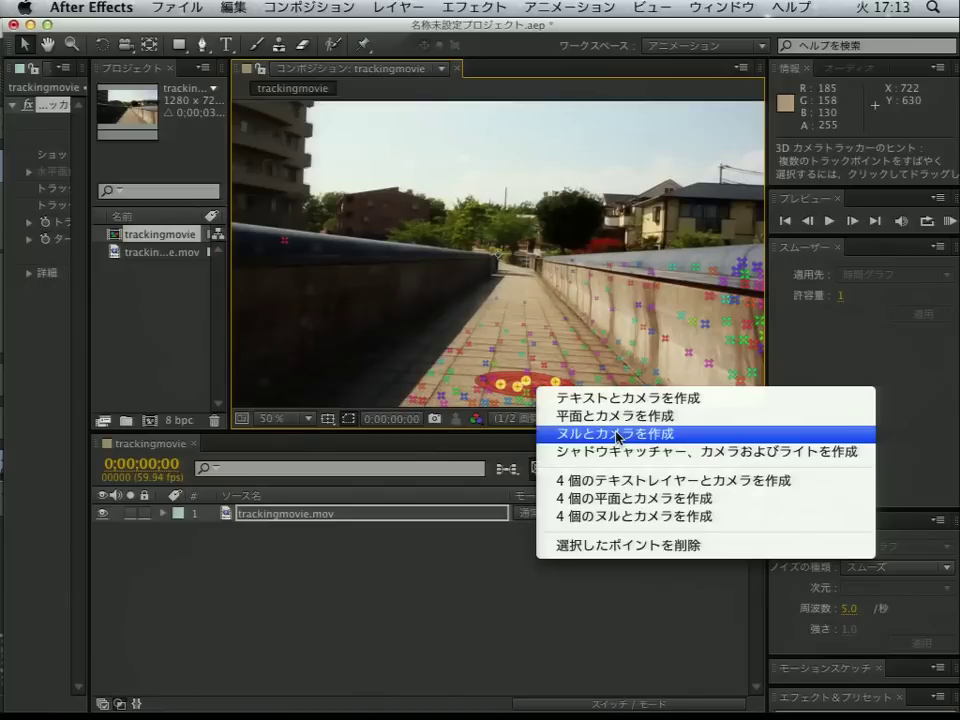
# - Create a tracked null and 3D tracker camera, then select the 'ヌル 1 をトラック' layer
pyautogui.click(618, 435)
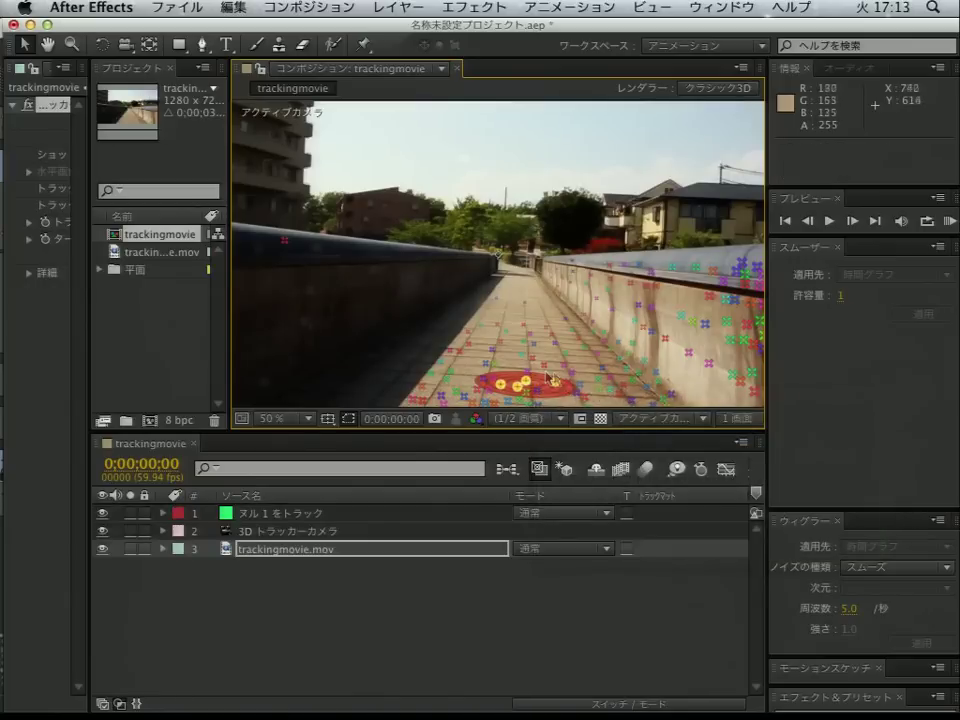
pyautogui.click(288, 532)
pyautogui.click(303, 514)
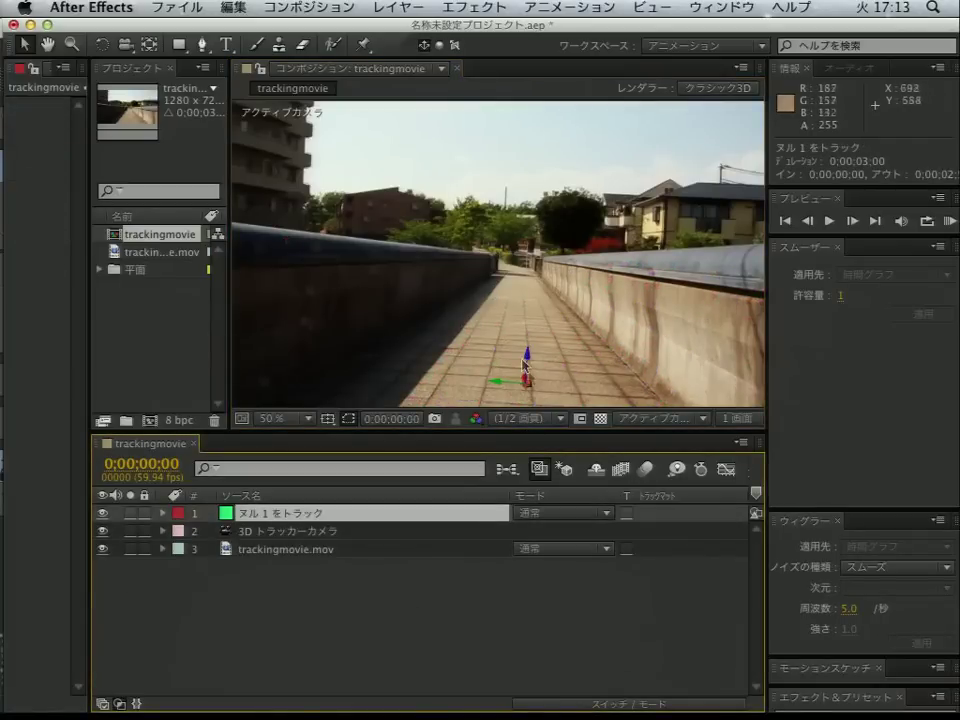
# - Preview to confirm the tracked null holds on the walkway, then check the camera and null layers
pyautogui.click(832, 221)
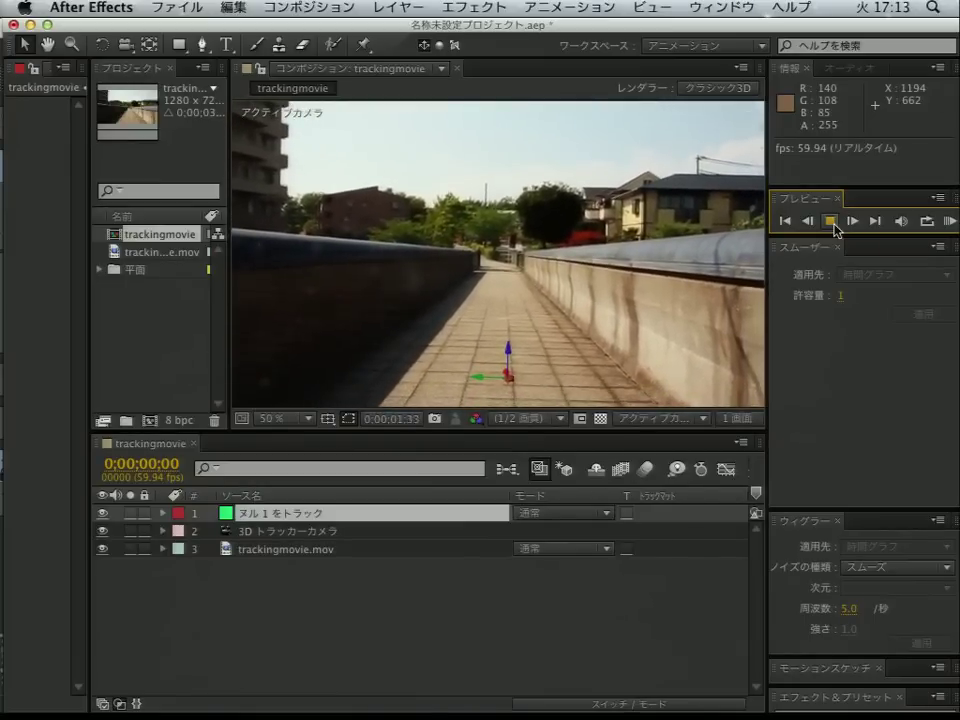
pyautogui.click(831, 221)
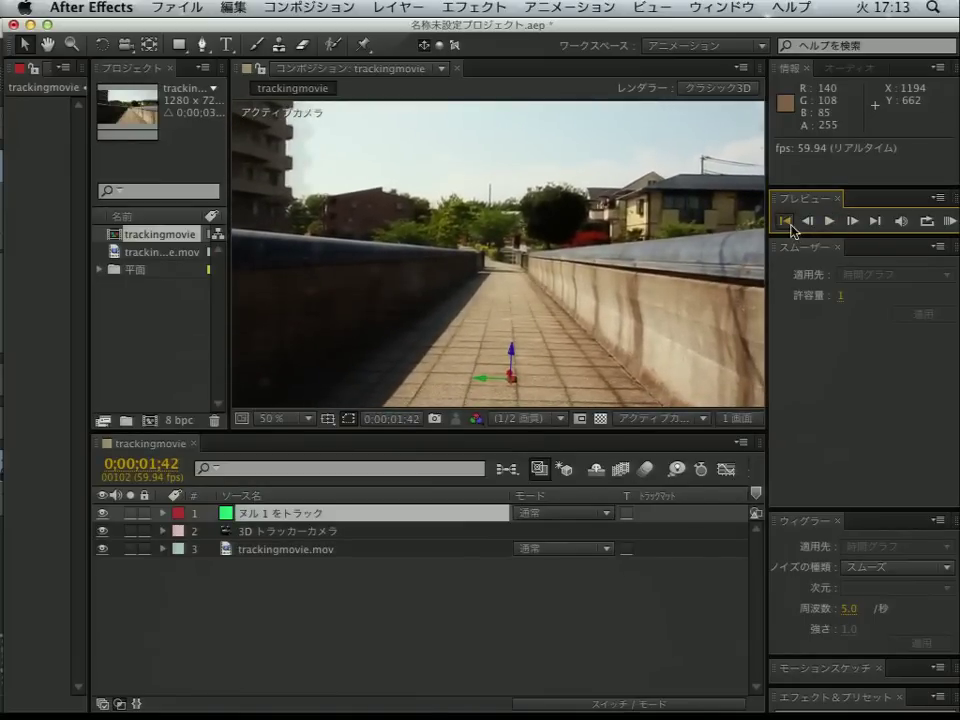
pyautogui.click(785, 220)
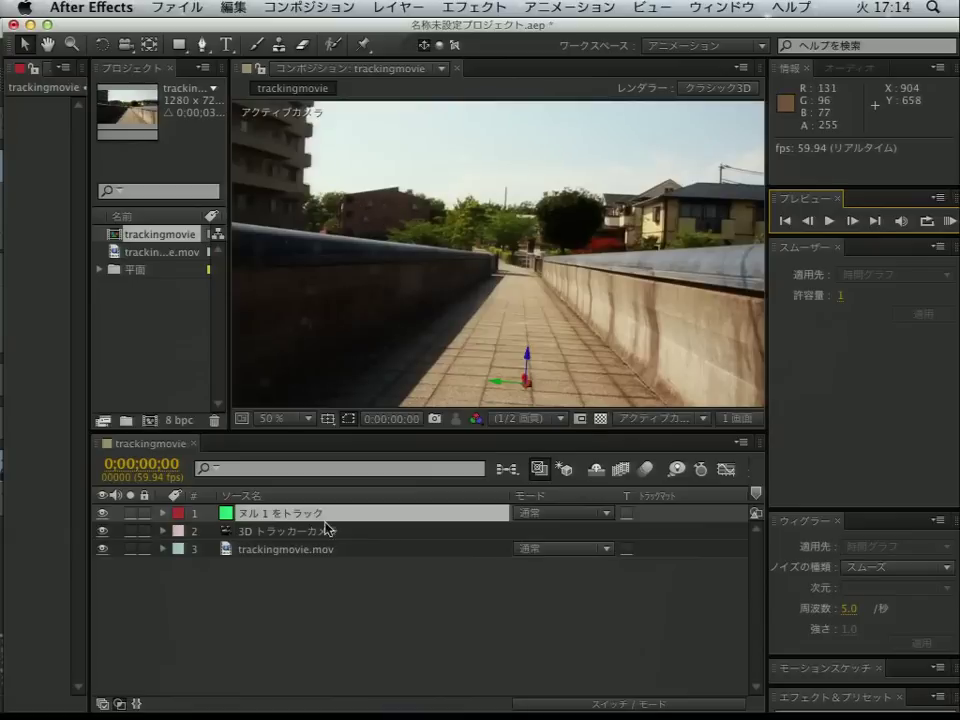
pyautogui.click(274, 531)
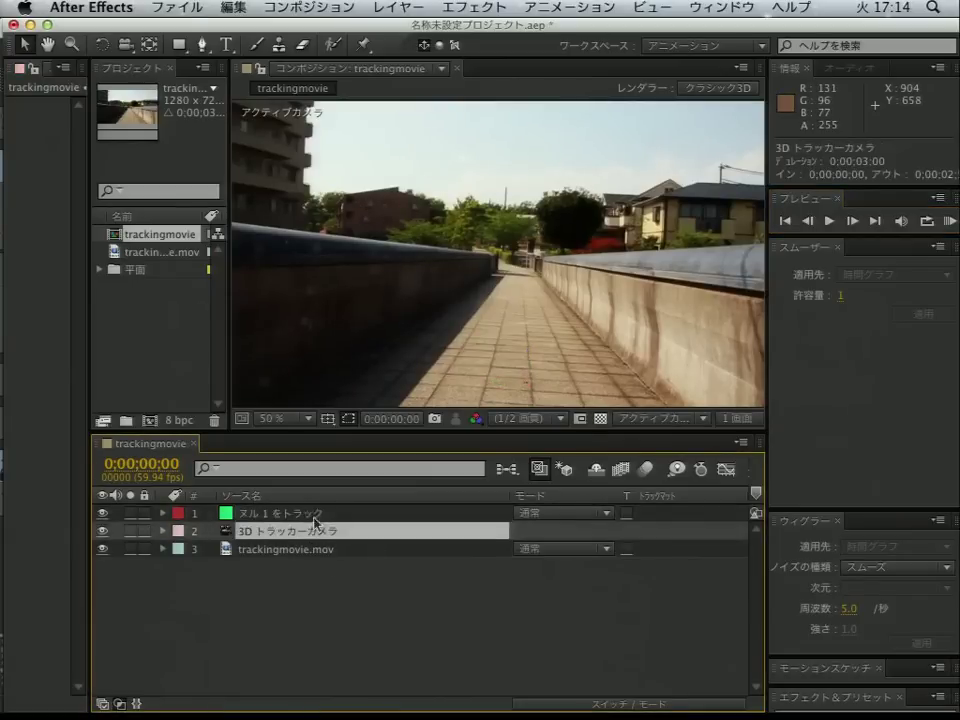
pyautogui.click(289, 514)
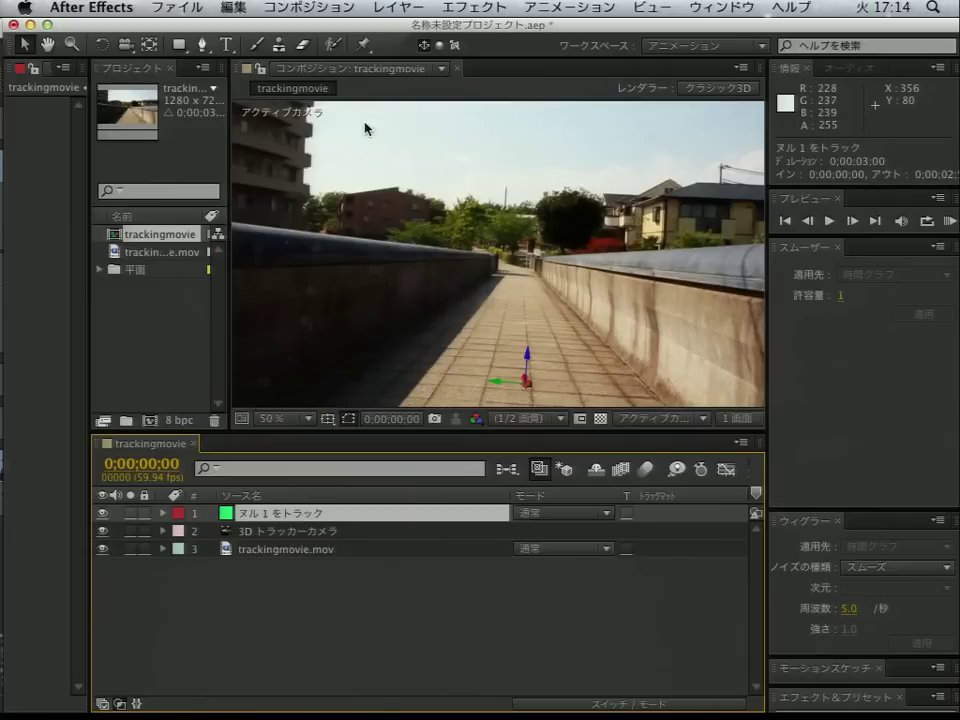
pyautogui.click(788, 222)
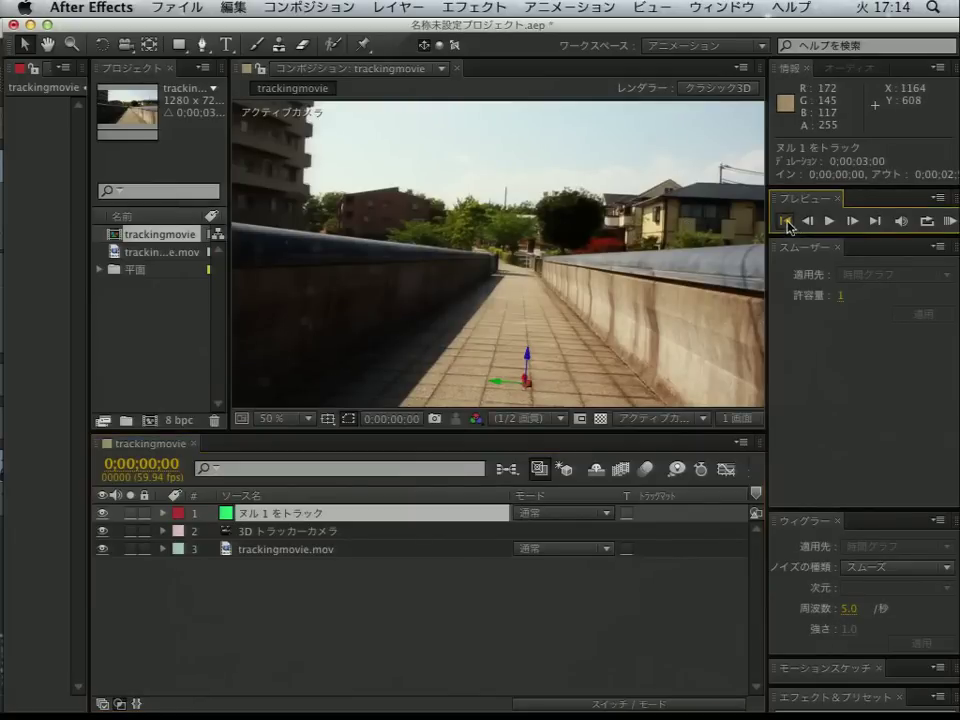
pyautogui.click(176, 8)
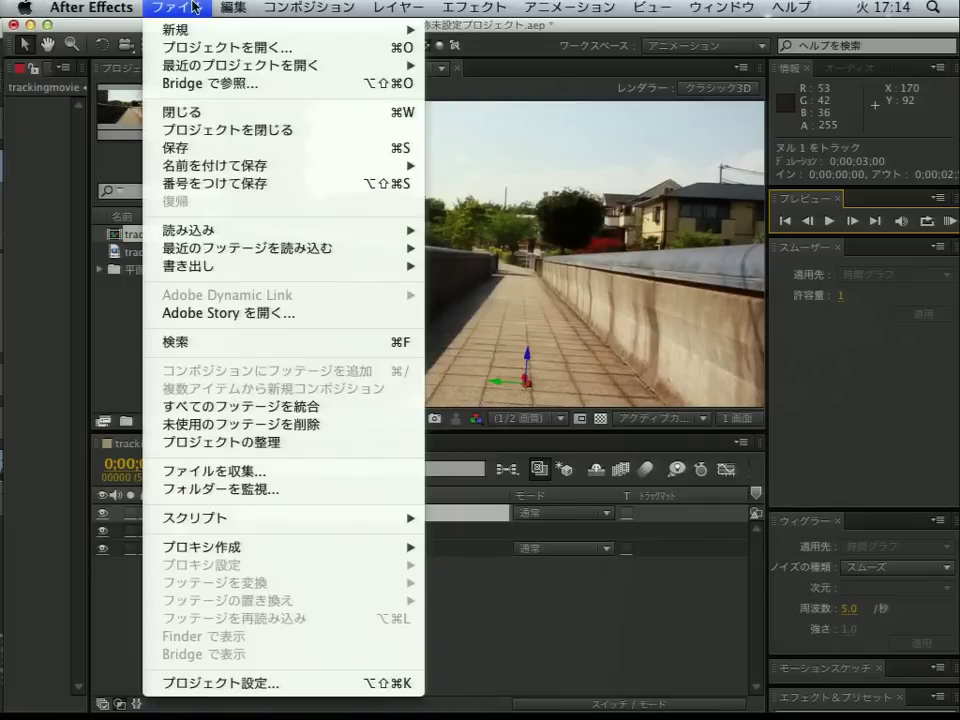
pyautogui.moveTo(190, 266)
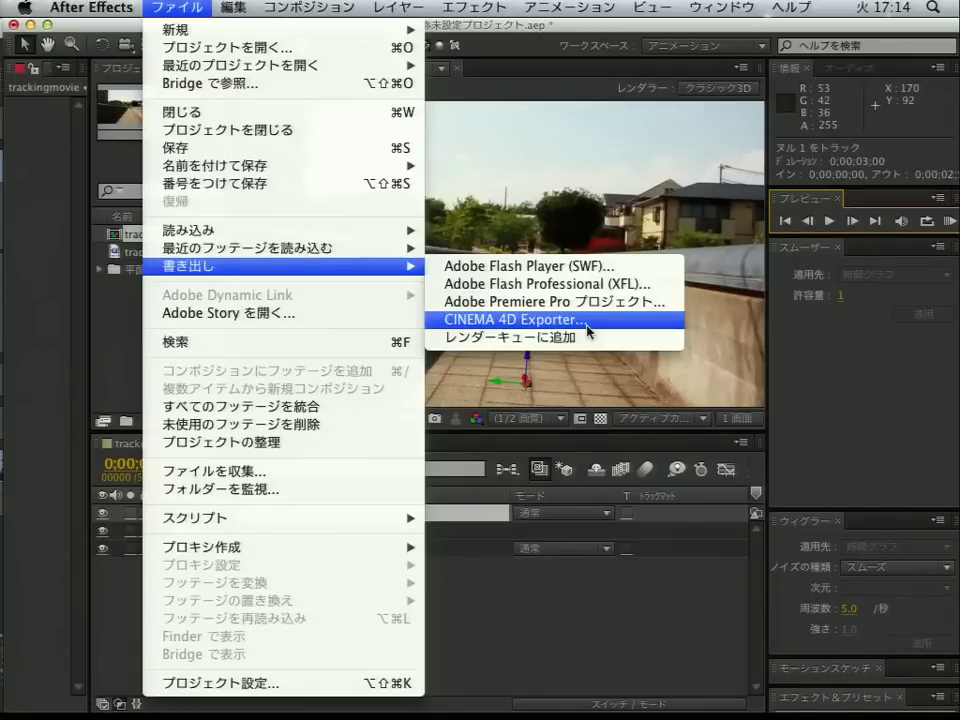
pyautogui.click(587, 325)
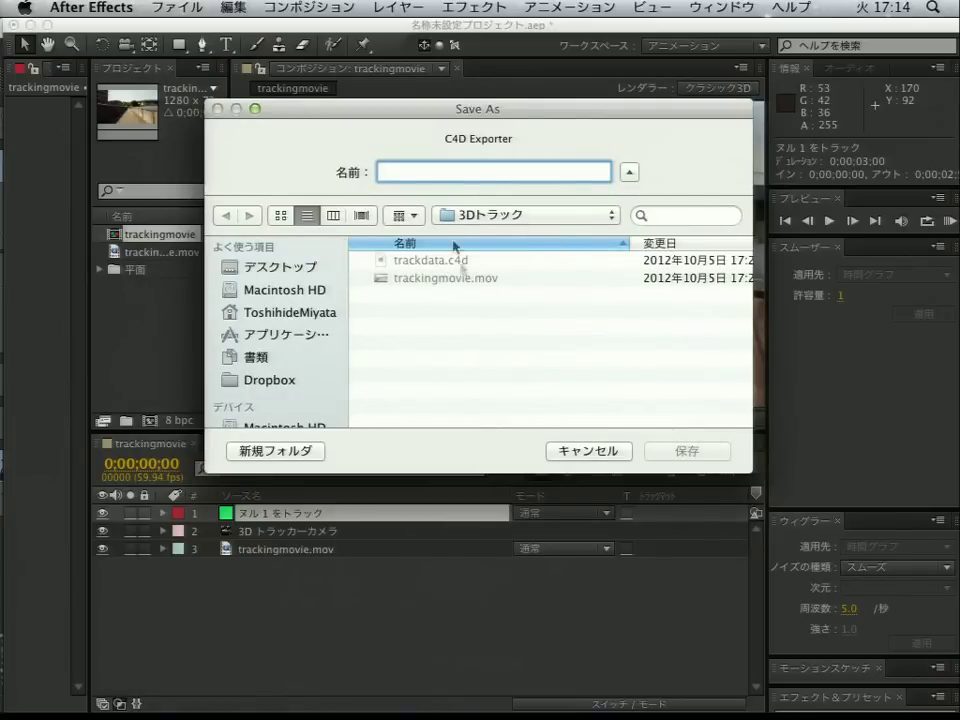
pyautogui.write('export')
pyautogui.press('Return')
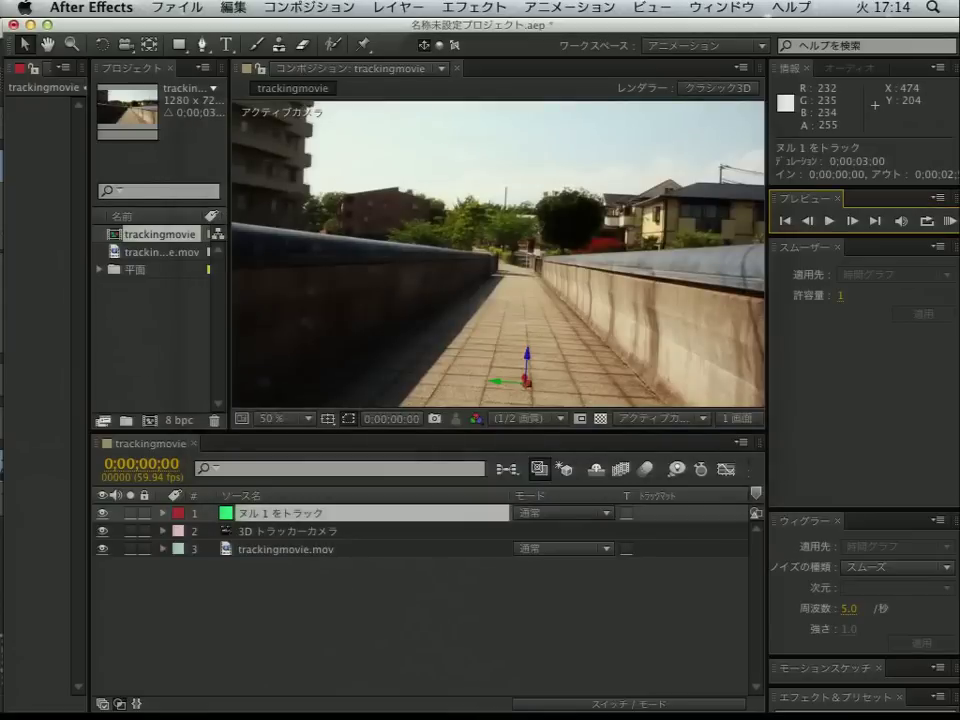
pyautogui.moveTo(760, 703)
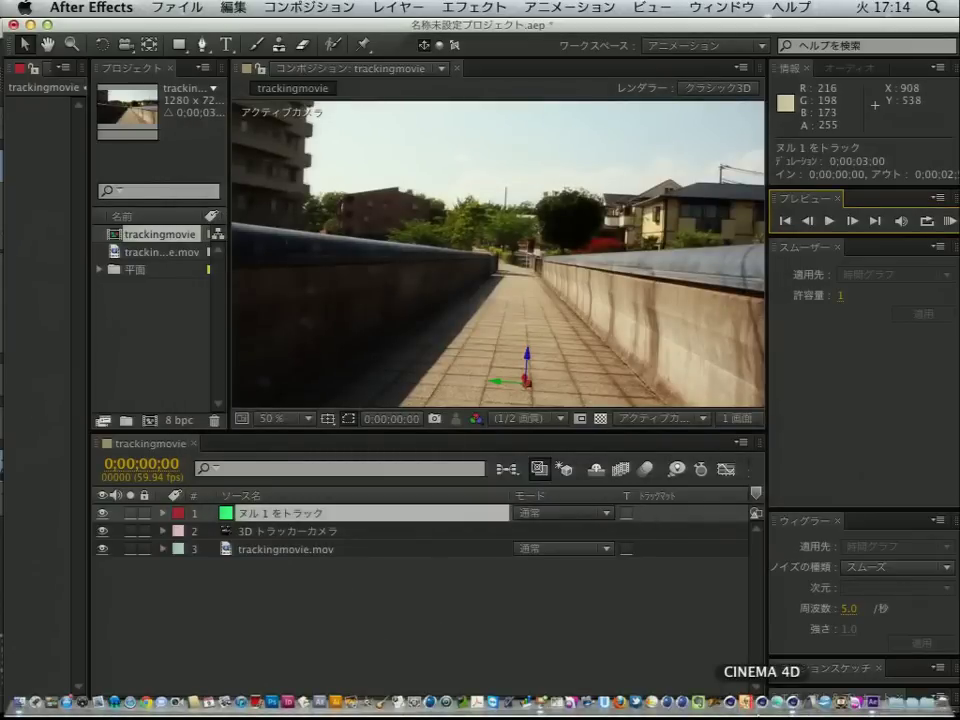
# - Open export.c4d from プレゼンデータ/3Dトラック in CINEMA 4D
pyautogui.click(793, 706)
pyautogui.click(25, 47)
pyautogui.click(40, 96)
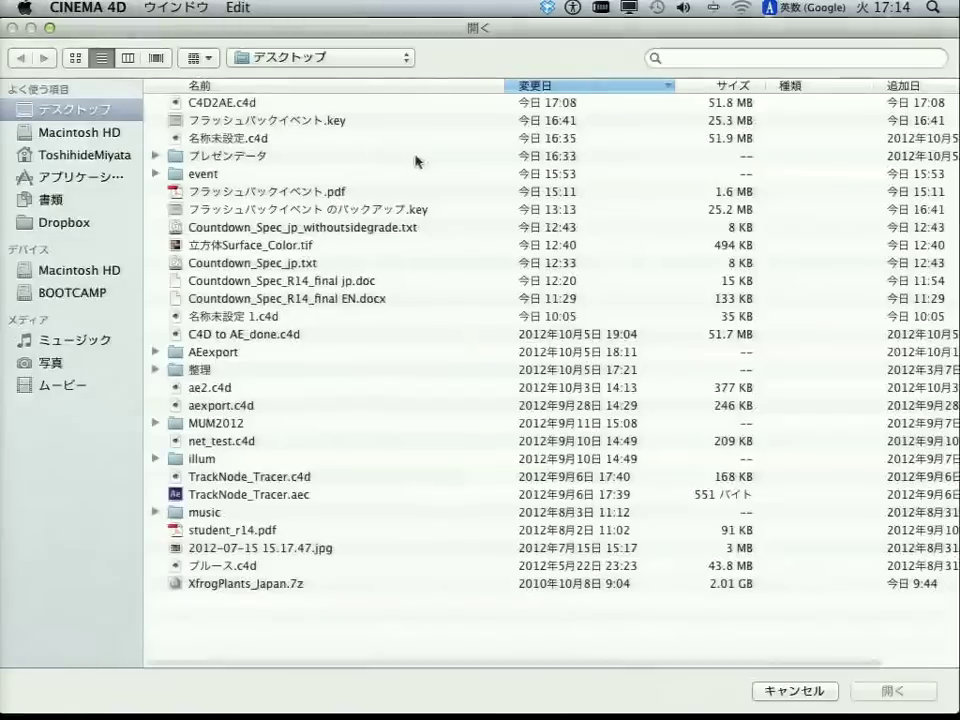
pyautogui.doubleClick(245, 156)
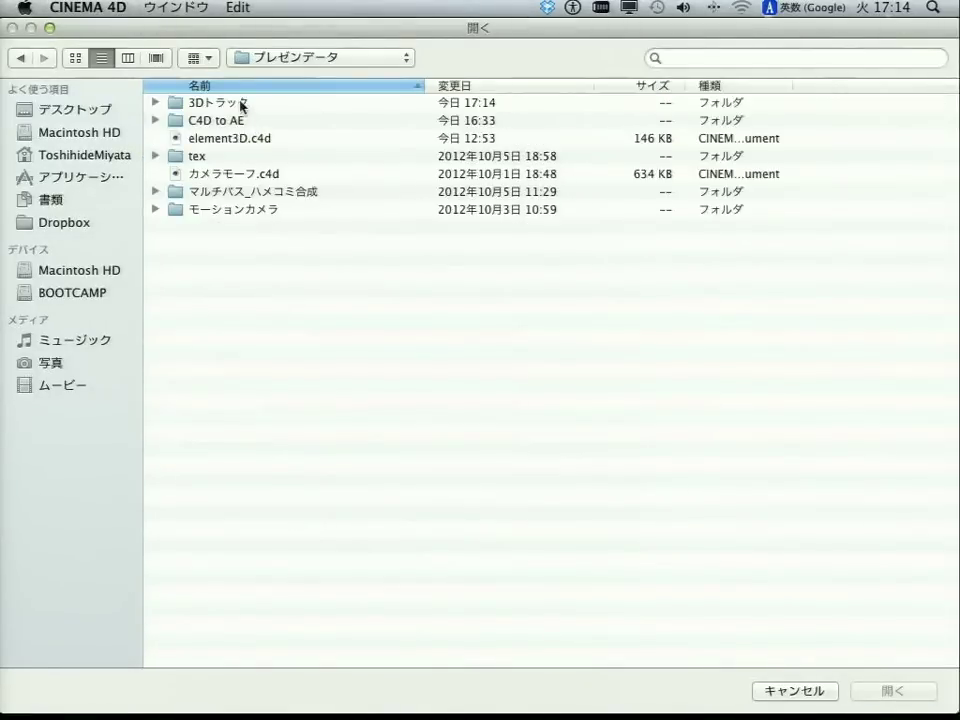
pyautogui.doubleClick(242, 102)
pyautogui.click(240, 103)
pyautogui.doubleClick(240, 103)
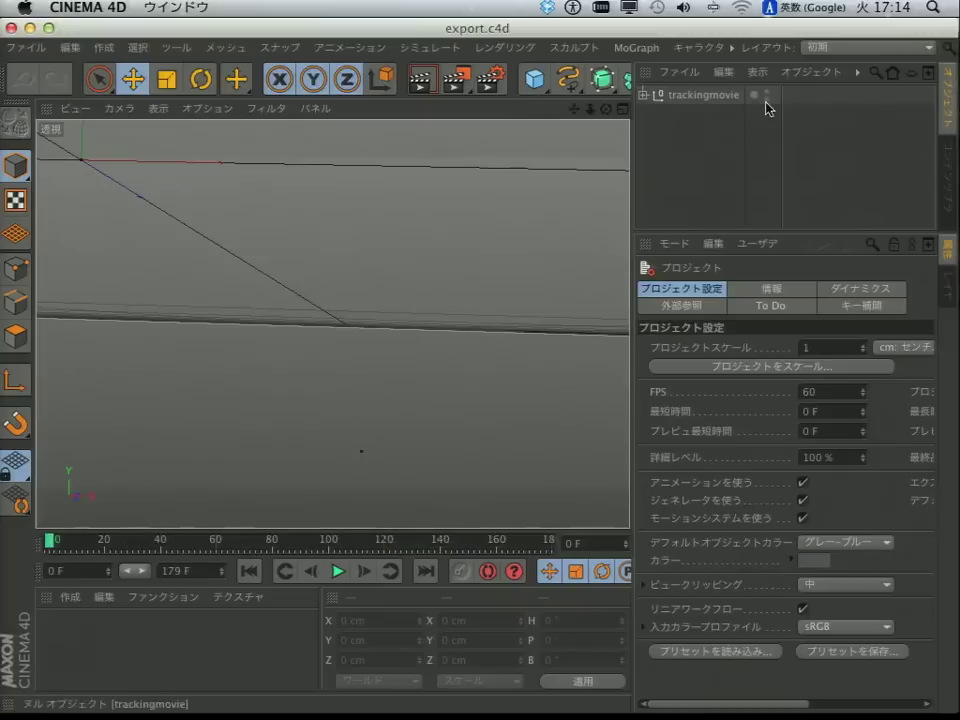
# - Expand trackingmovie to show the camera and ヌル 1 をトラック null, play, and rewind to frame 0
pyautogui.click(338, 572)
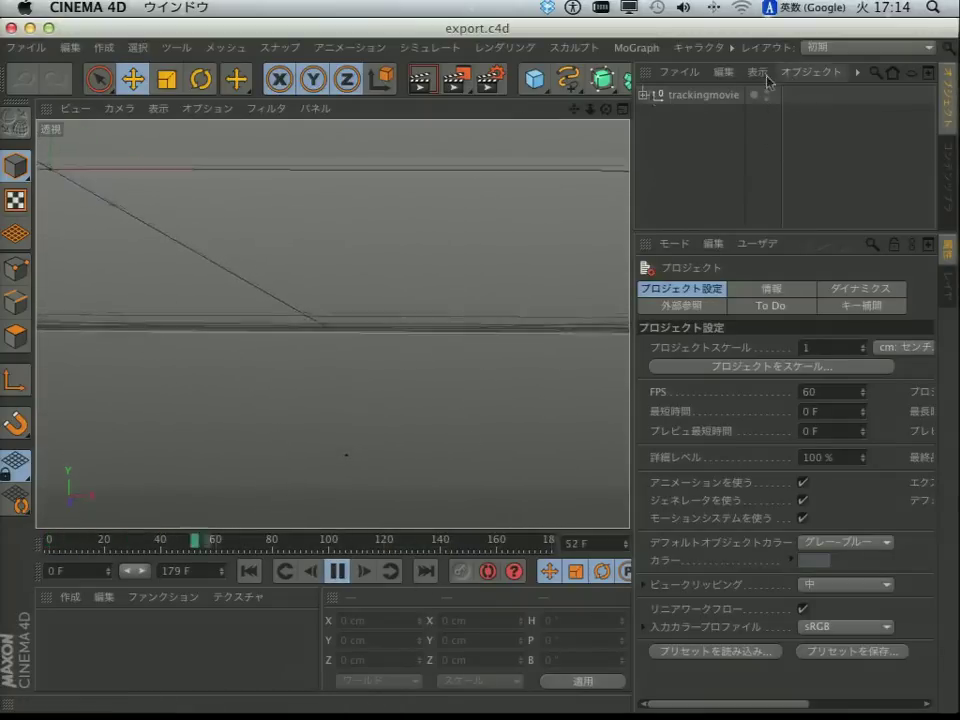
pyautogui.click(643, 95)
pyautogui.click(715, 131)
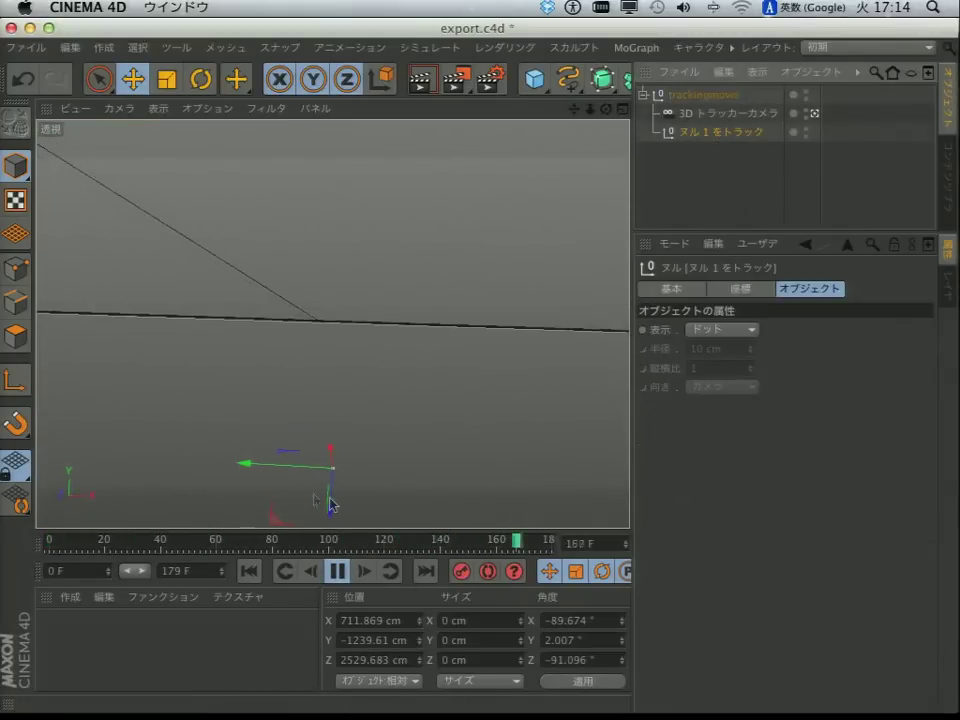
pyautogui.click(342, 572)
pyautogui.click(250, 570)
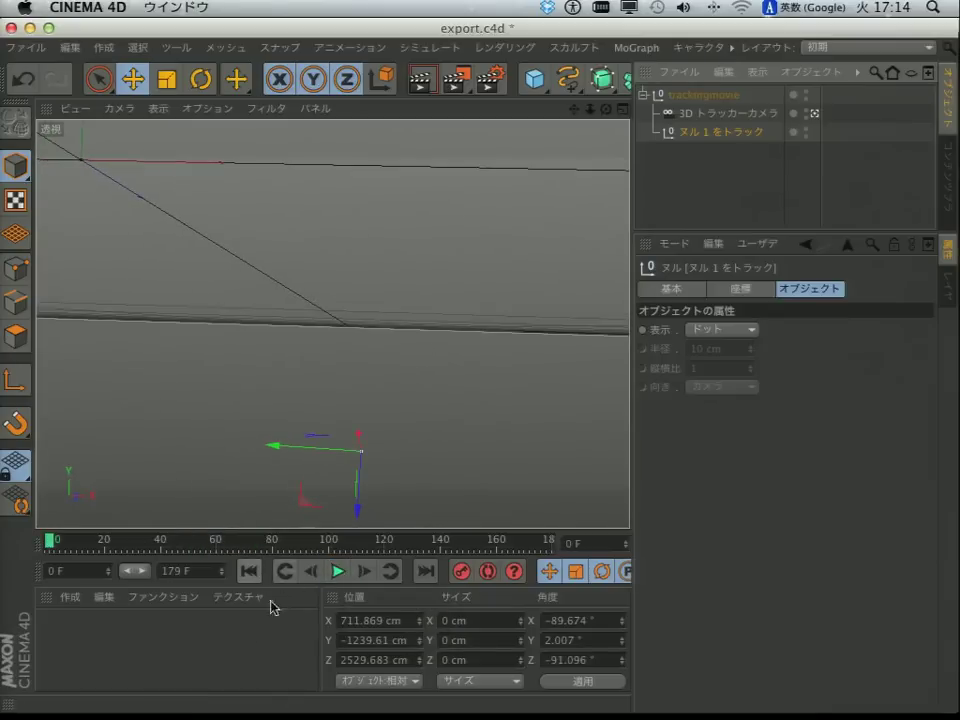
pyautogui.click(84, 643)
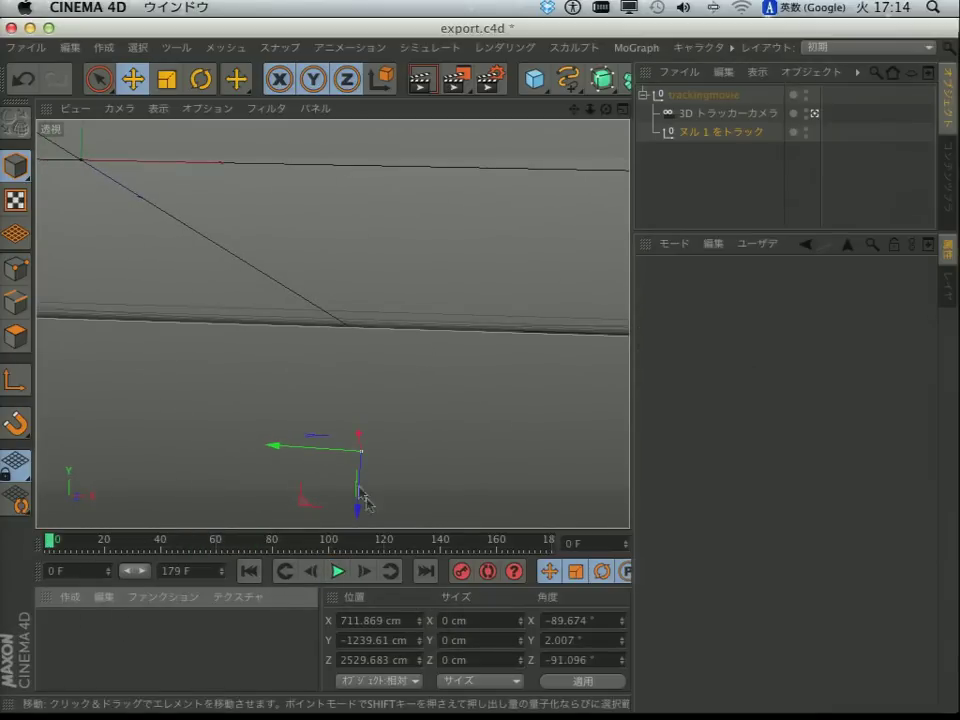
# - Create a new material Mat and load trackingmovie.mov from the 3Dトラック folder as its Color texture
pyautogui.doubleClick(70, 647)
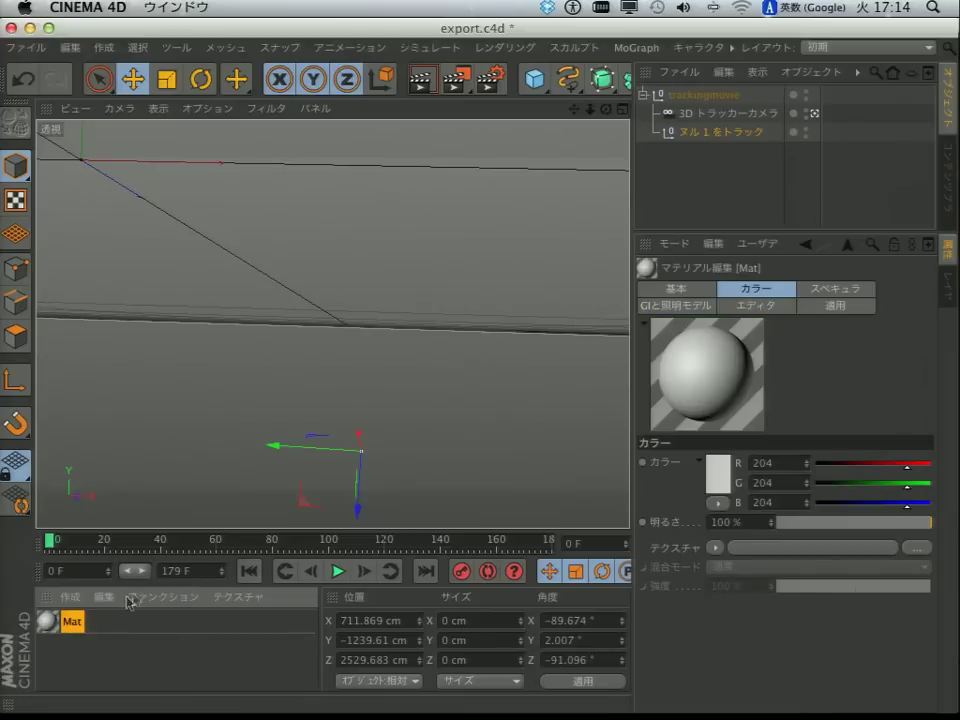
pyautogui.doubleClick(47, 623)
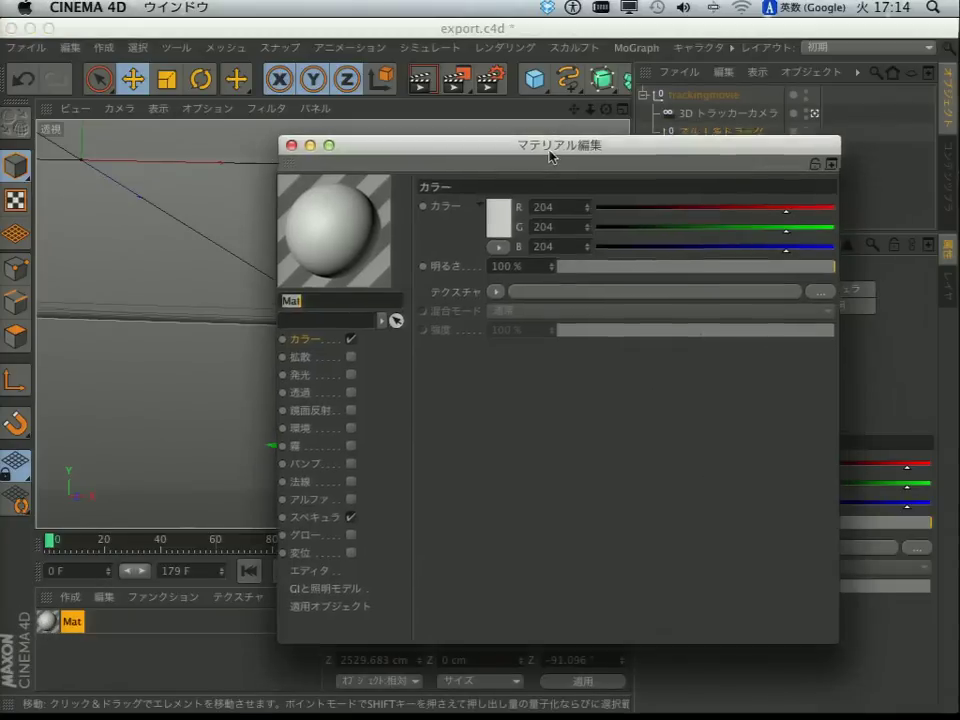
pyautogui.moveTo(551, 149); pyautogui.dragTo(517, 117)
pyautogui.click(570, 266)
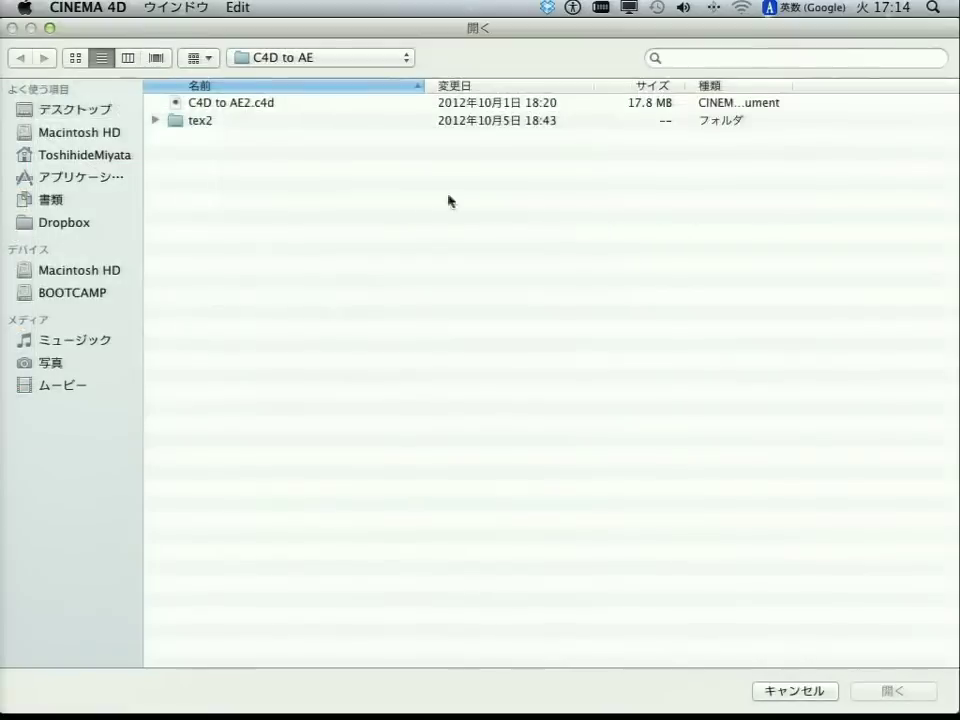
pyautogui.click(297, 63)
pyautogui.click(300, 270)
pyautogui.doubleClick(236, 102)
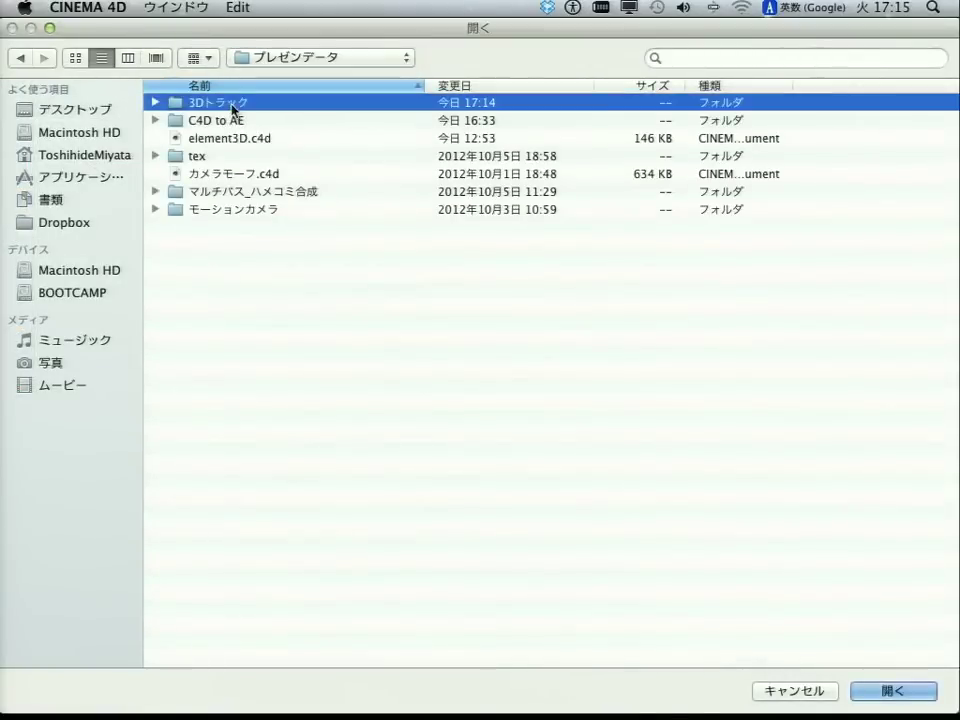
pyautogui.doubleClick(246, 141)
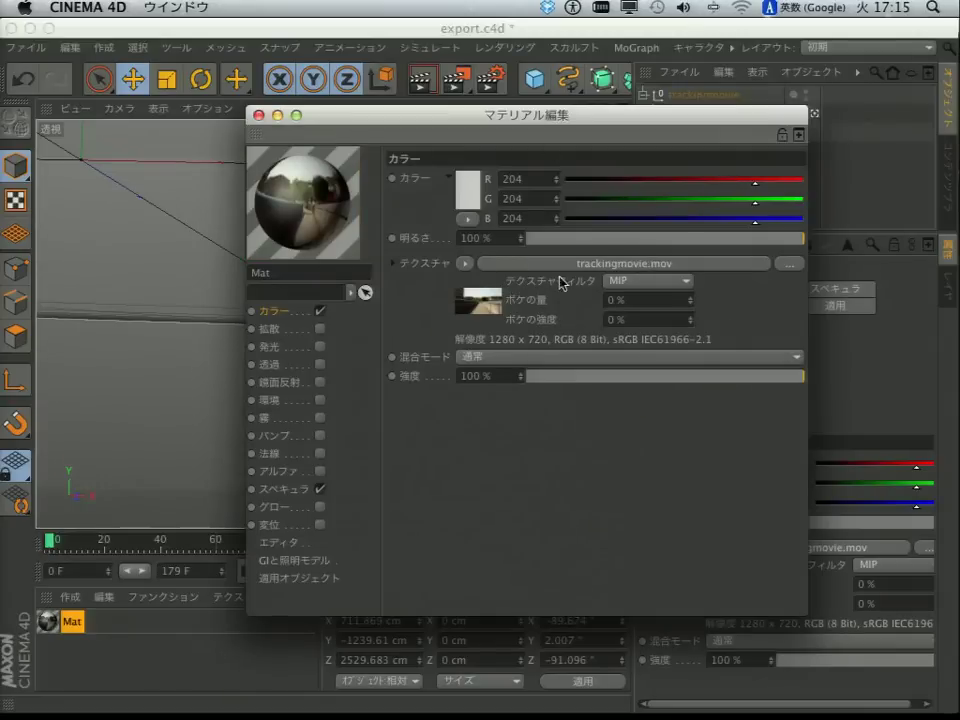
# - Show the movie texture's Animation timing settings, then switch to After Effects to check the frame rate
pyautogui.click(595, 264)
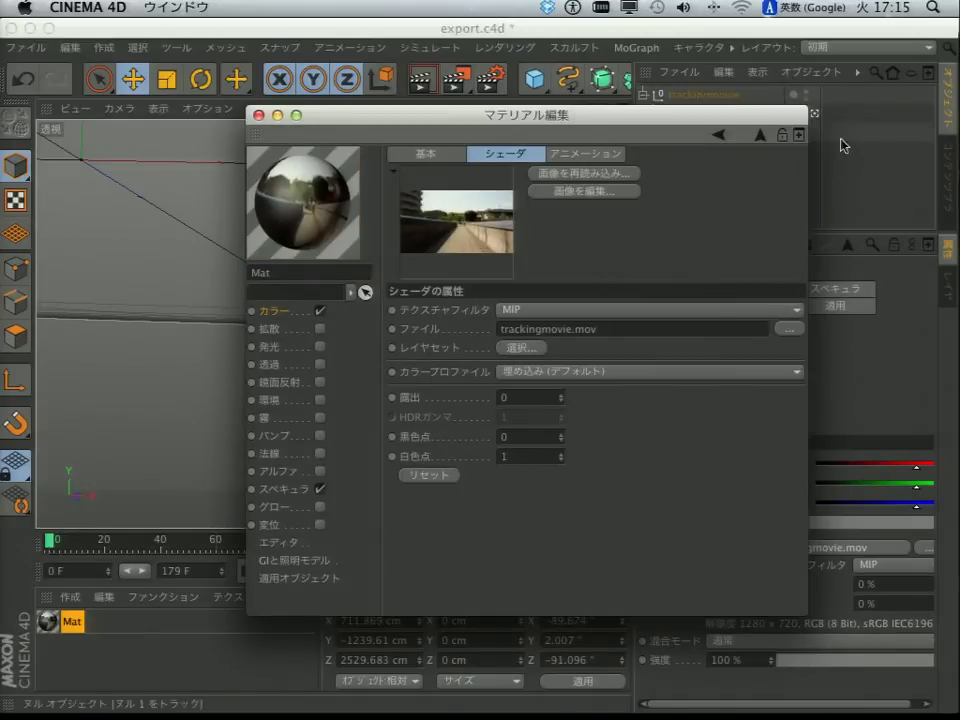
pyautogui.click(761, 137)
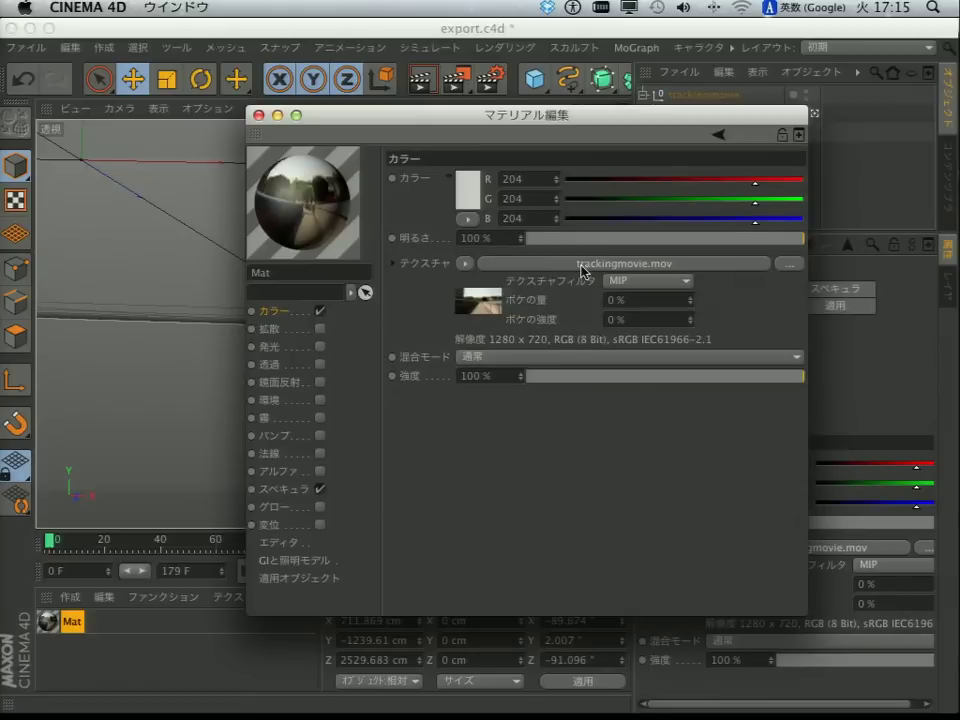
pyautogui.click(575, 265)
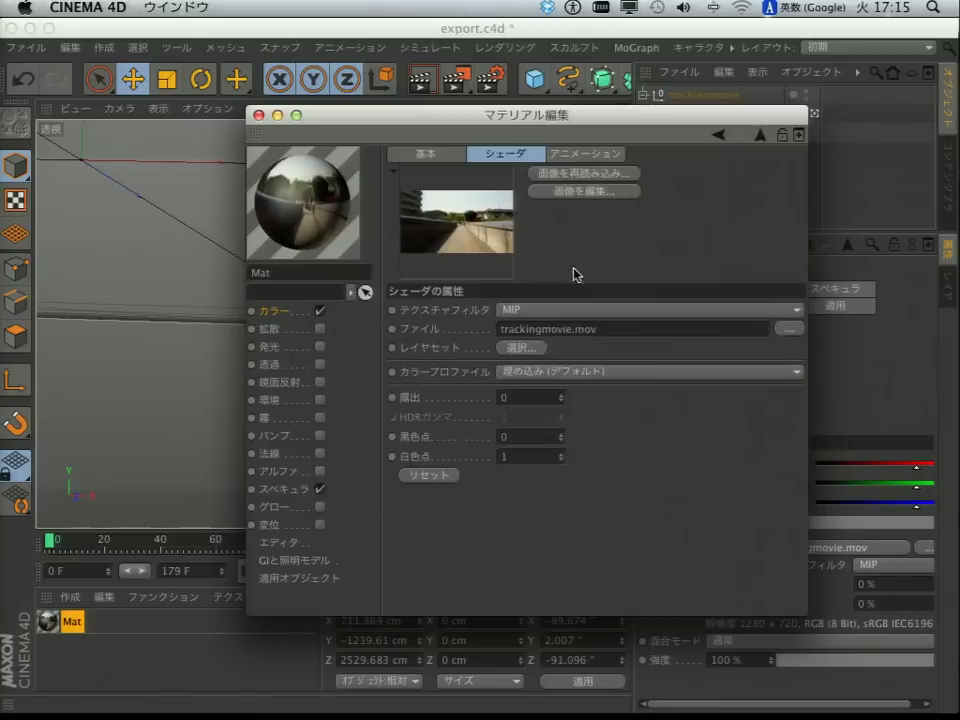
pyautogui.click(580, 156)
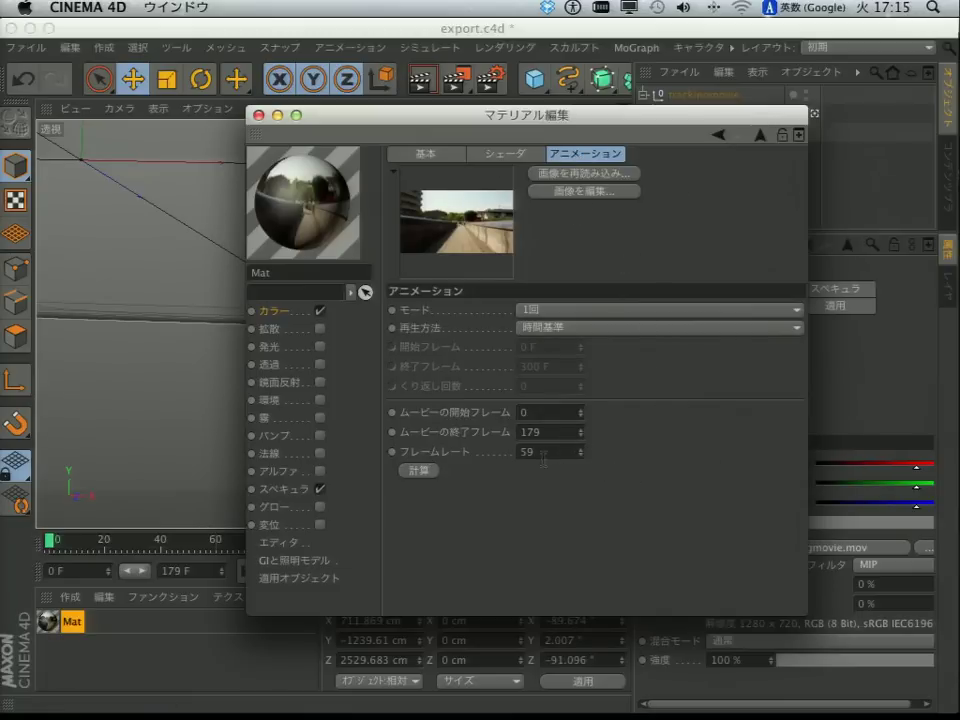
pyautogui.press('super+Tab')
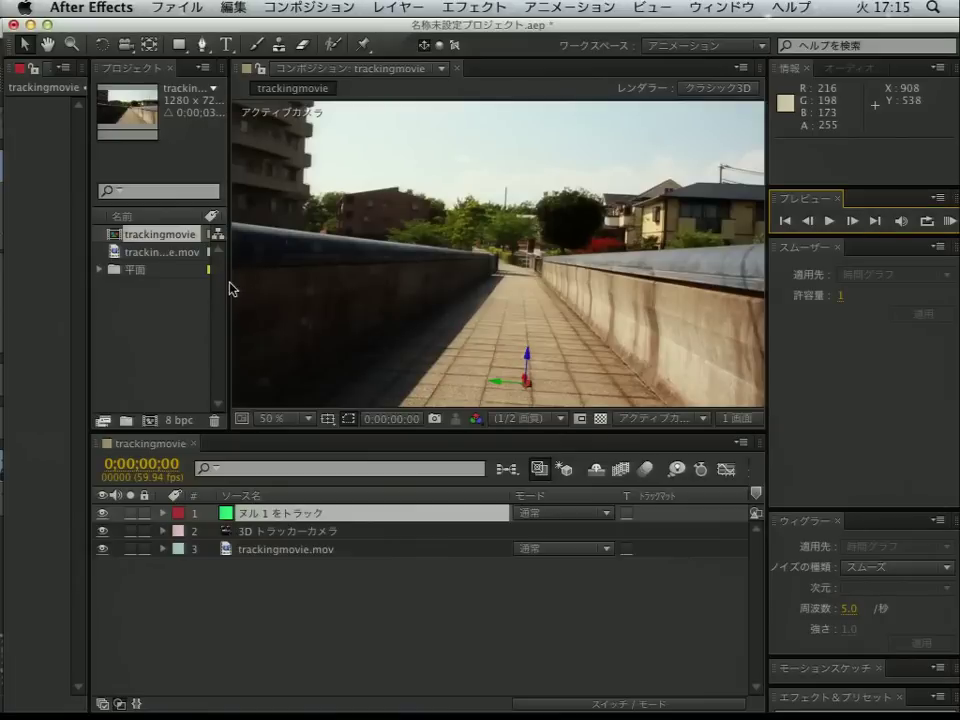
# - Widen After Effects' Project panel to read the footage's 59.94 fps frame rate, then return to Cinema 4D
pyautogui.moveTo(229, 279)
pyautogui.mouseDown()
pyautogui.moveTo(447, 264)
pyautogui.moveTo(428, 264)
pyautogui.mouseUp()
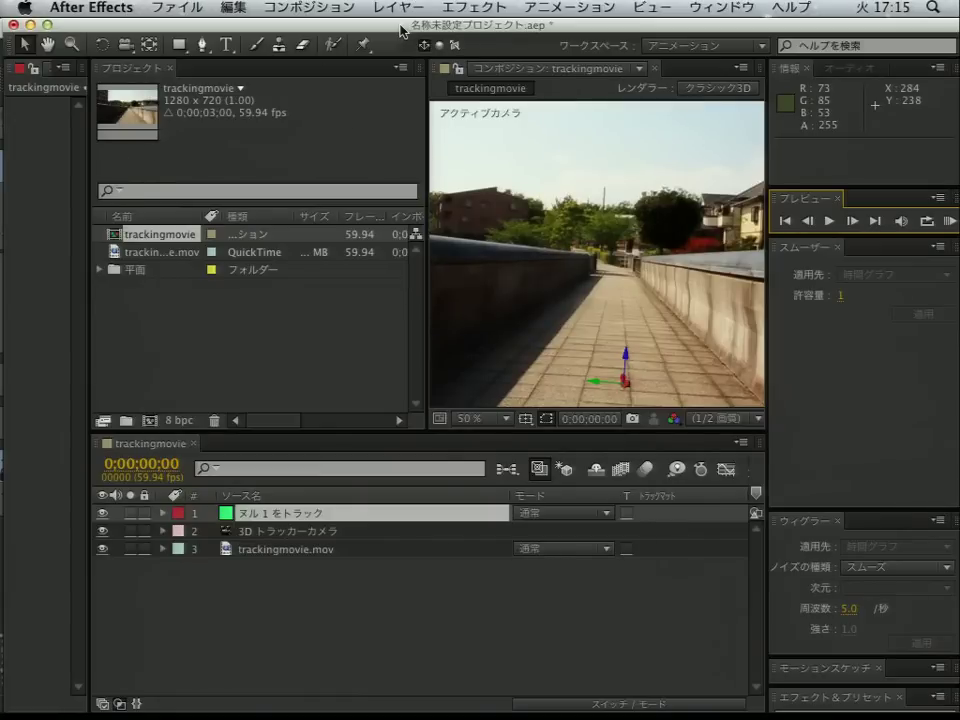
pyautogui.press('super+Tab')
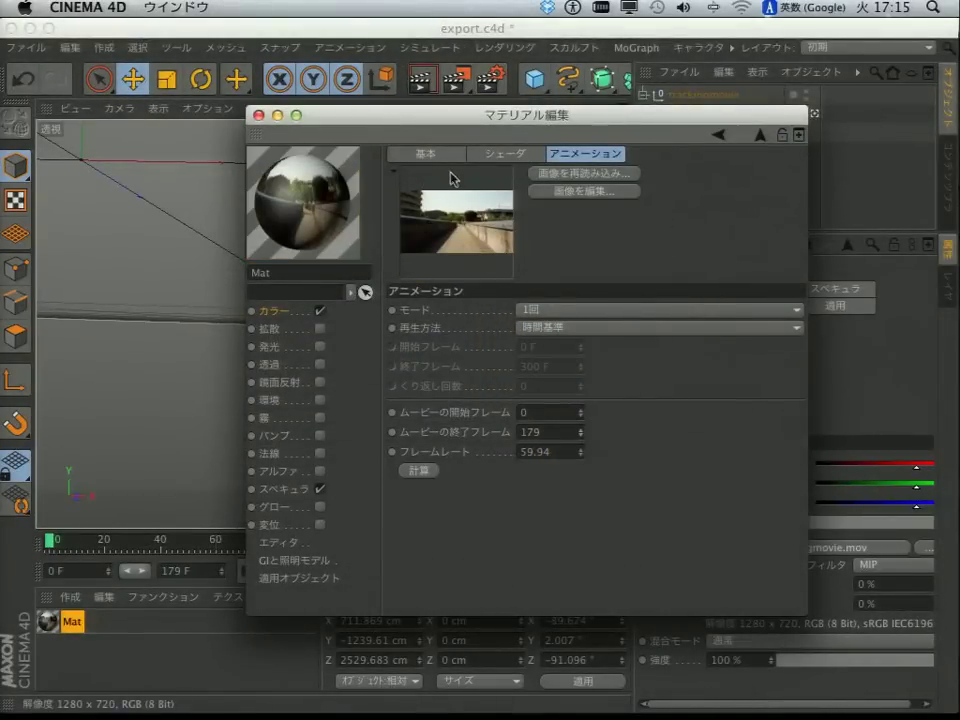
# - Close the Material Editor, add a Background object and apply the Mat material to it
pyautogui.click(259, 115)
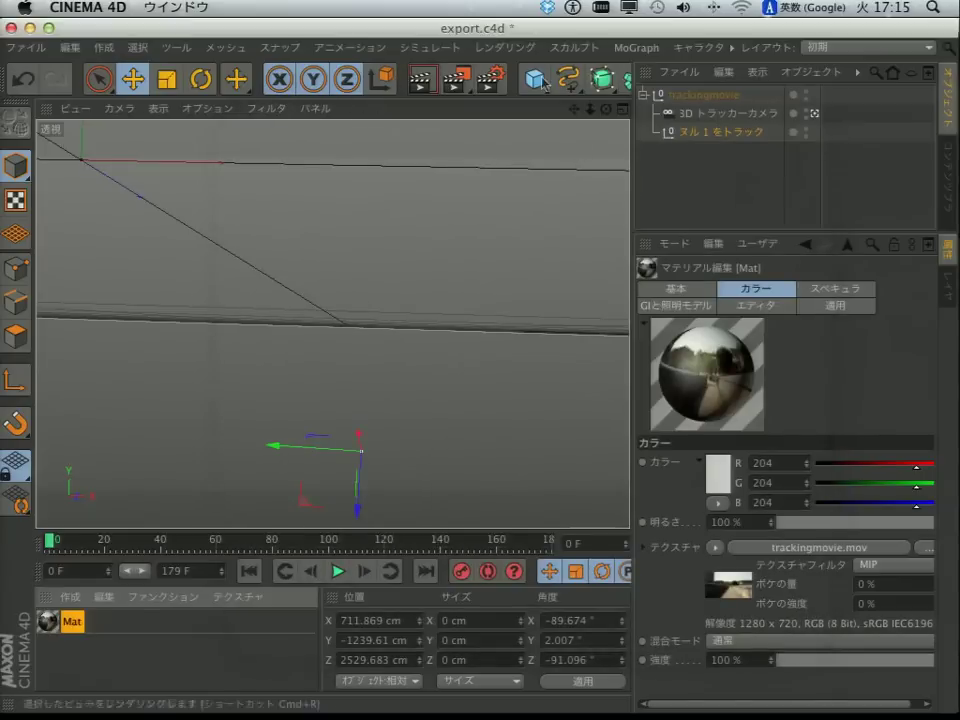
pyautogui.scroll(-3, 516, 79)
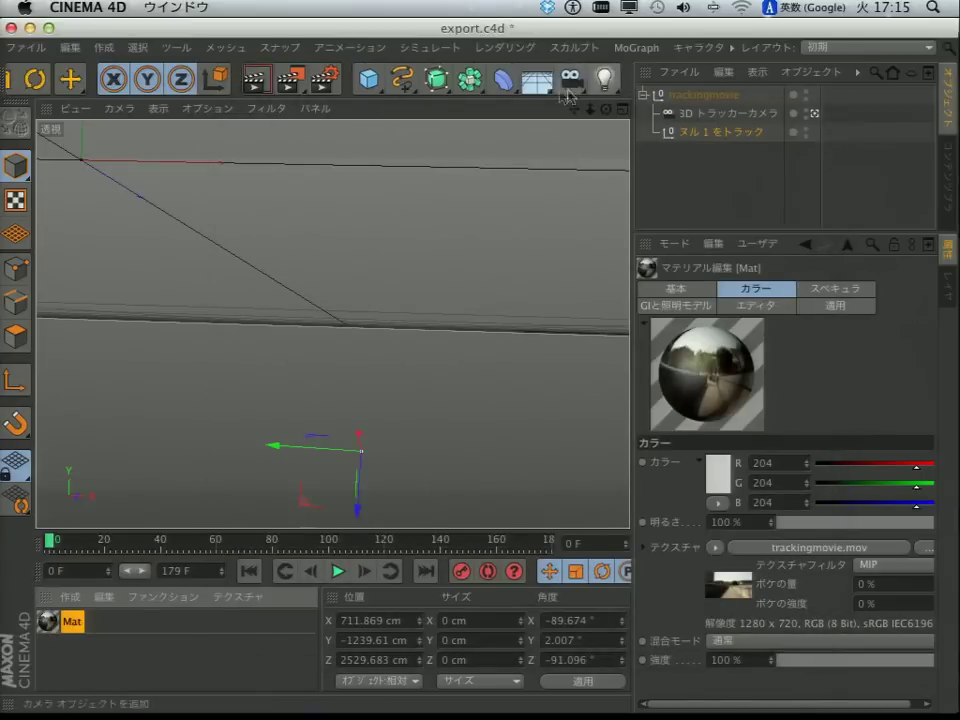
pyautogui.click(537, 80)
pyautogui.click(652, 247)
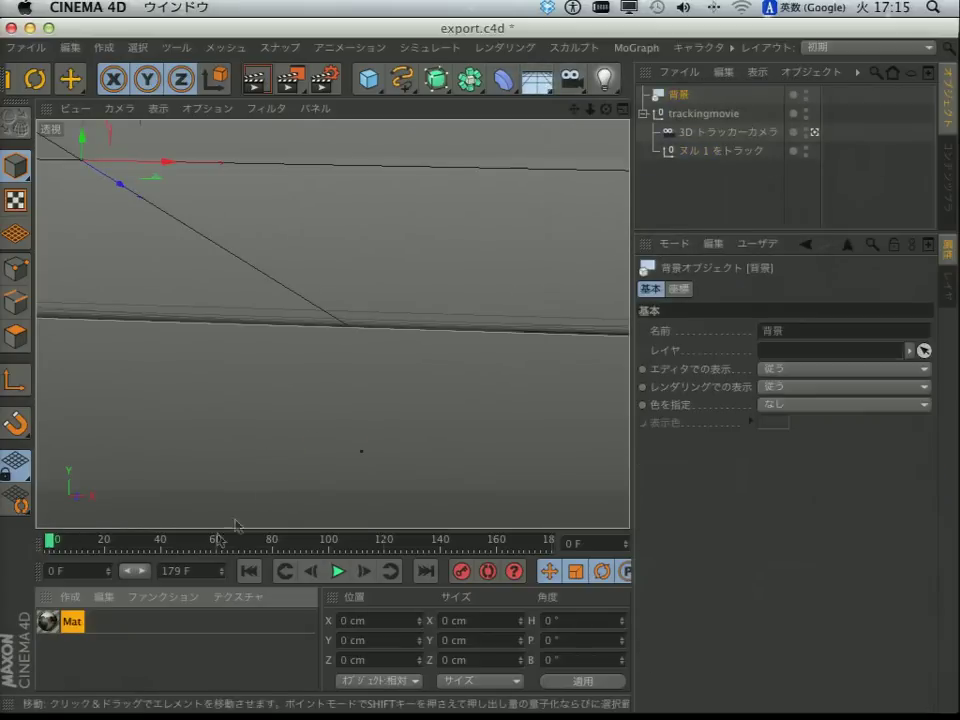
pyautogui.moveTo(45, 622); pyautogui.dragTo(826, 94)
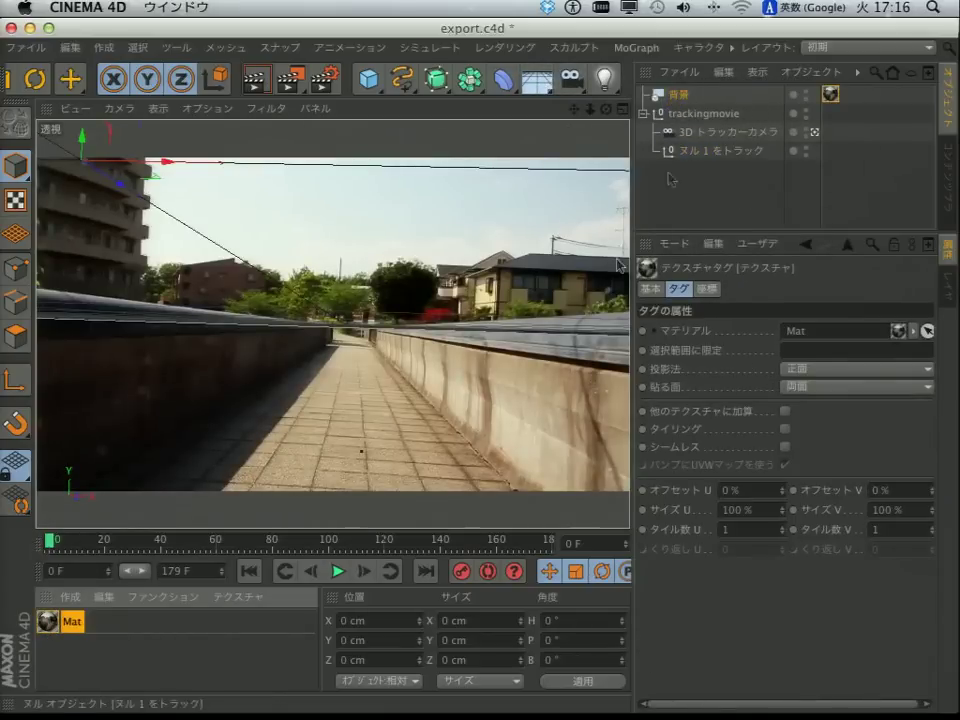
# - Play the walkway footage with the ヌル 1 をトラック null selected, then stop and rewind to frame 0
pyautogui.click(338, 578)
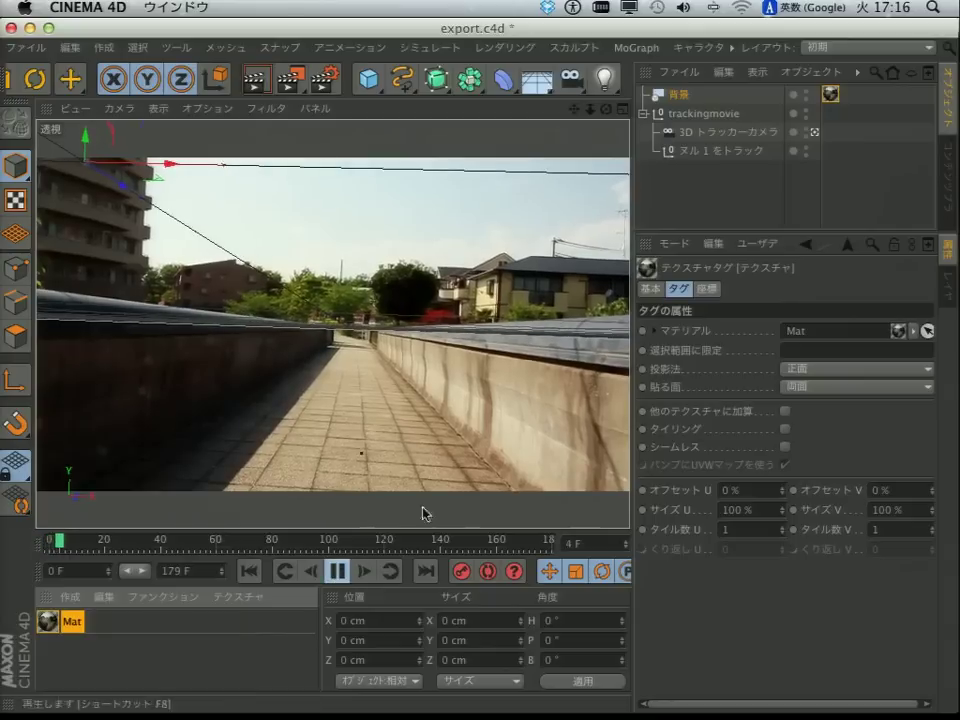
pyautogui.click(706, 152)
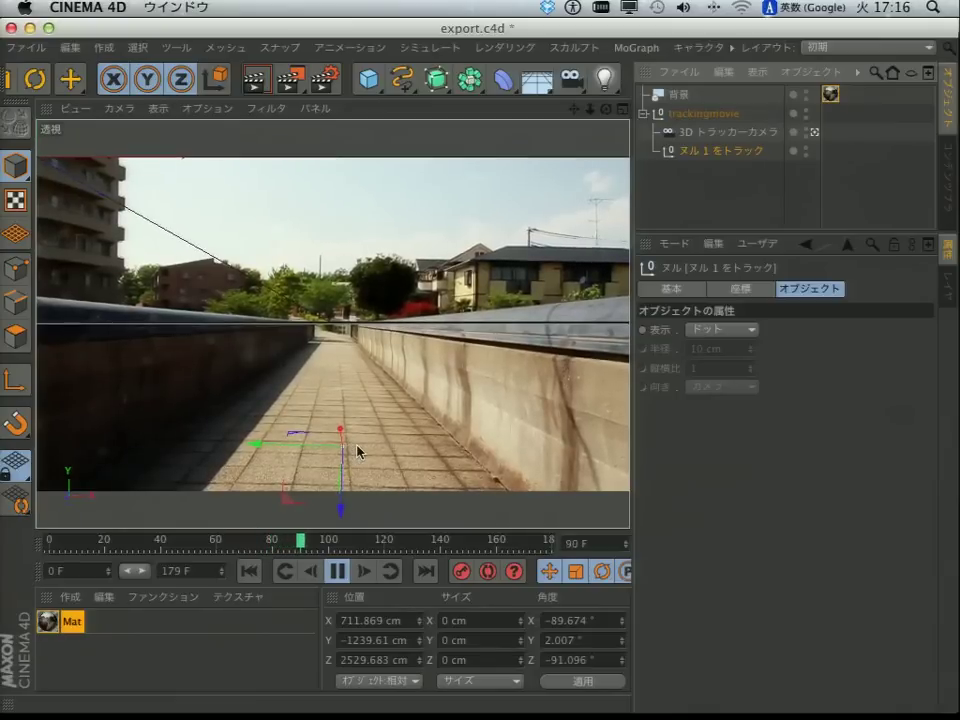
pyautogui.click(341, 572)
pyautogui.click(249, 571)
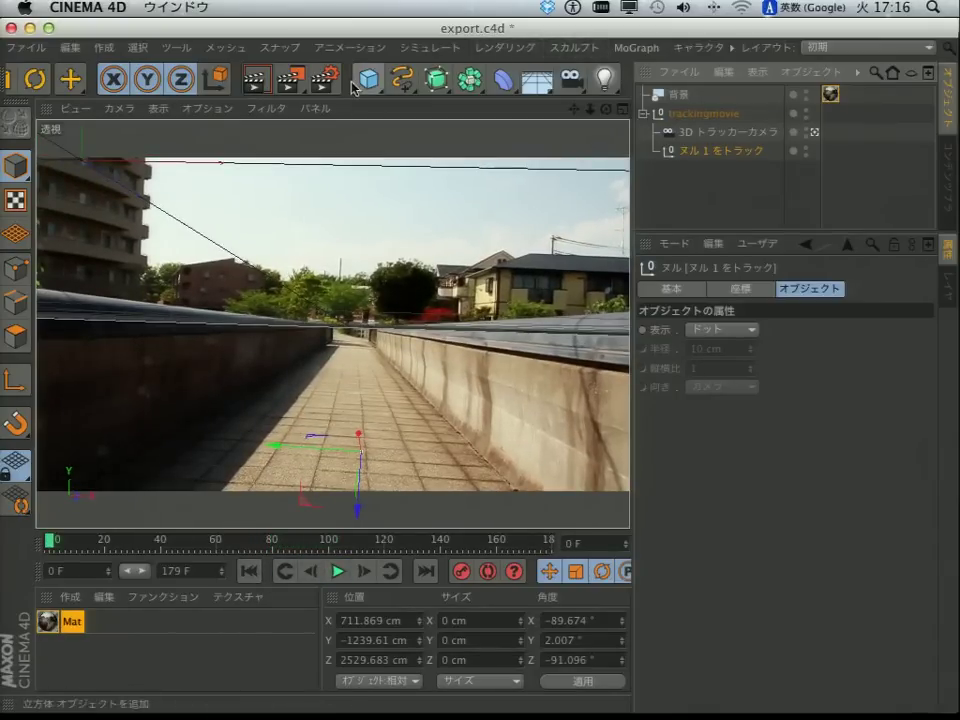
pyautogui.click(430, 47)
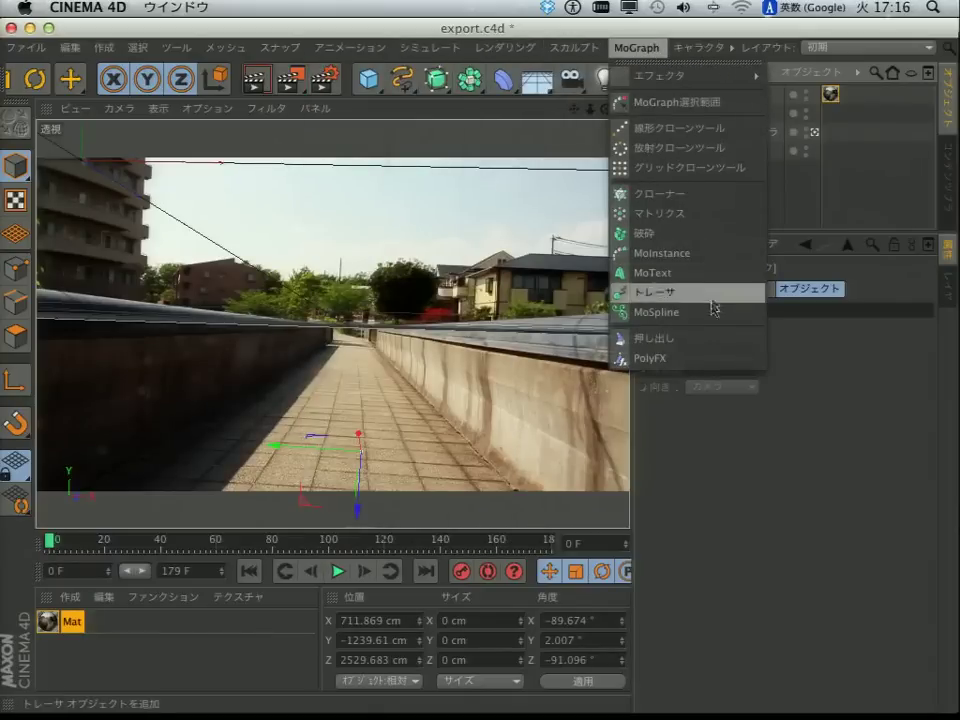
# - Add a MoText reading CINEMA 4D, shrink it to about half size and place it over the walkway
pyautogui.click(700, 272)
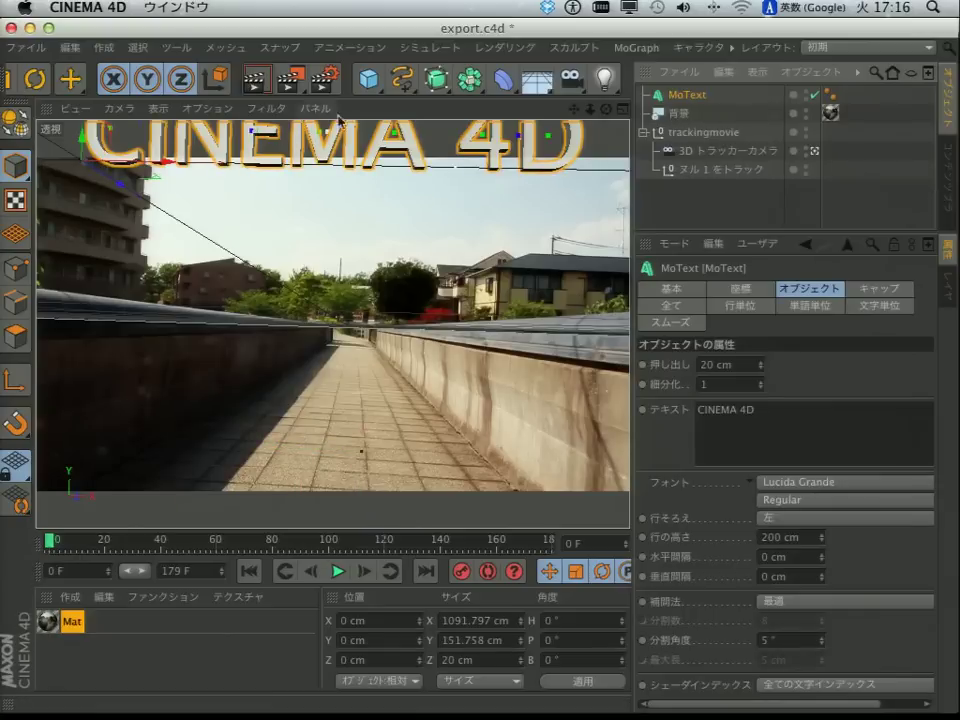
pyautogui.moveTo(252, 133); pyautogui.dragTo(263, 406)
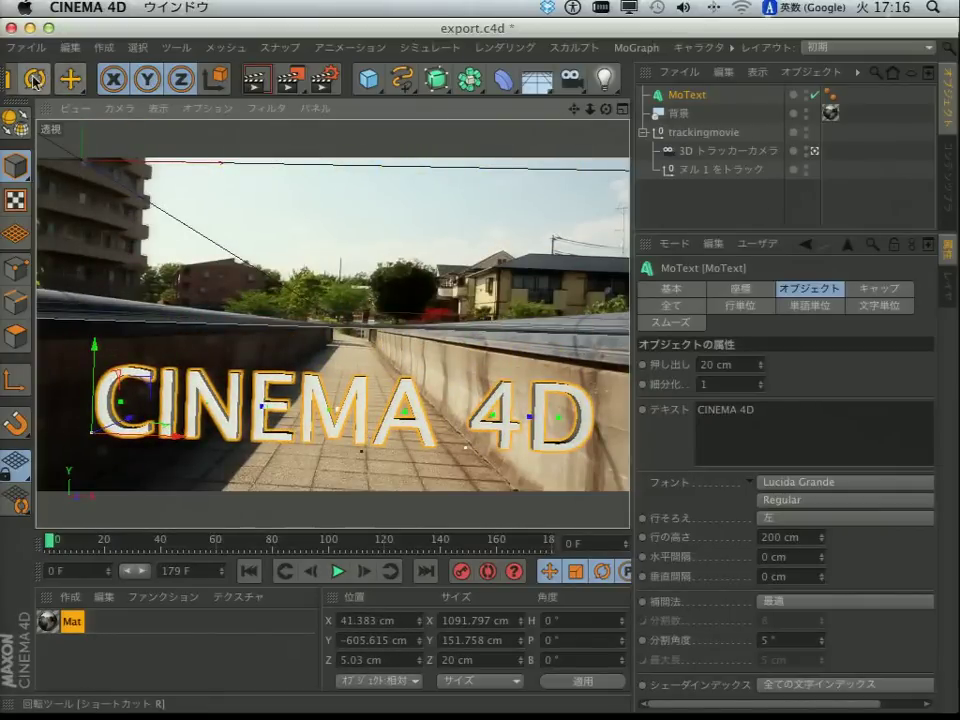
pyautogui.click(168, 79)
pyautogui.moveTo(250, 400); pyautogui.dragTo(124, 408)
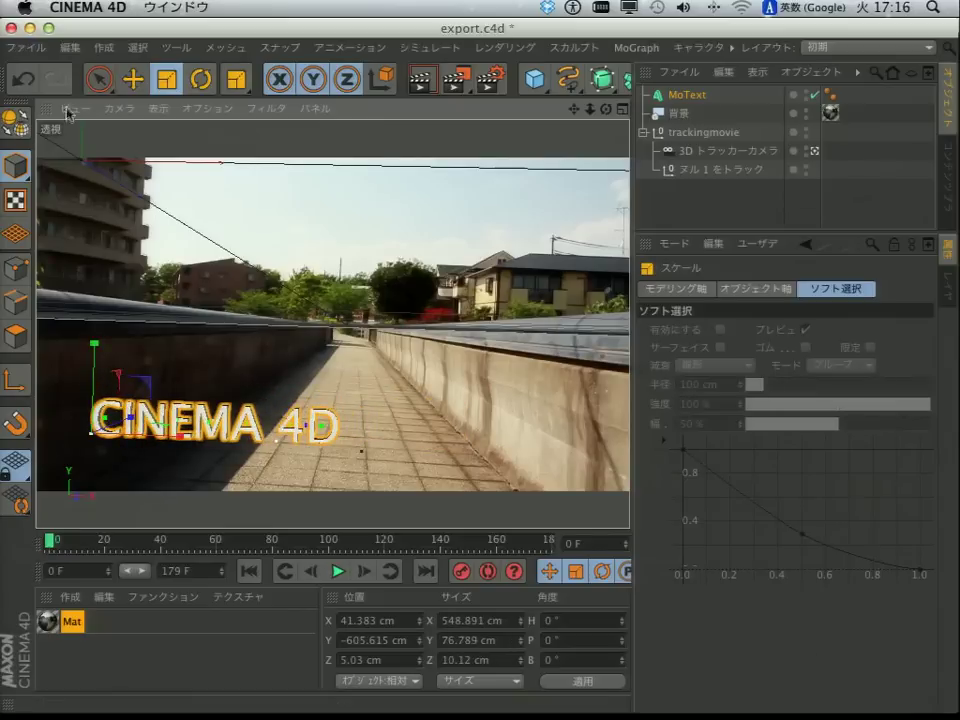
pyautogui.click(133, 79)
pyautogui.moveTo(185, 438); pyautogui.dragTo(319, 443)
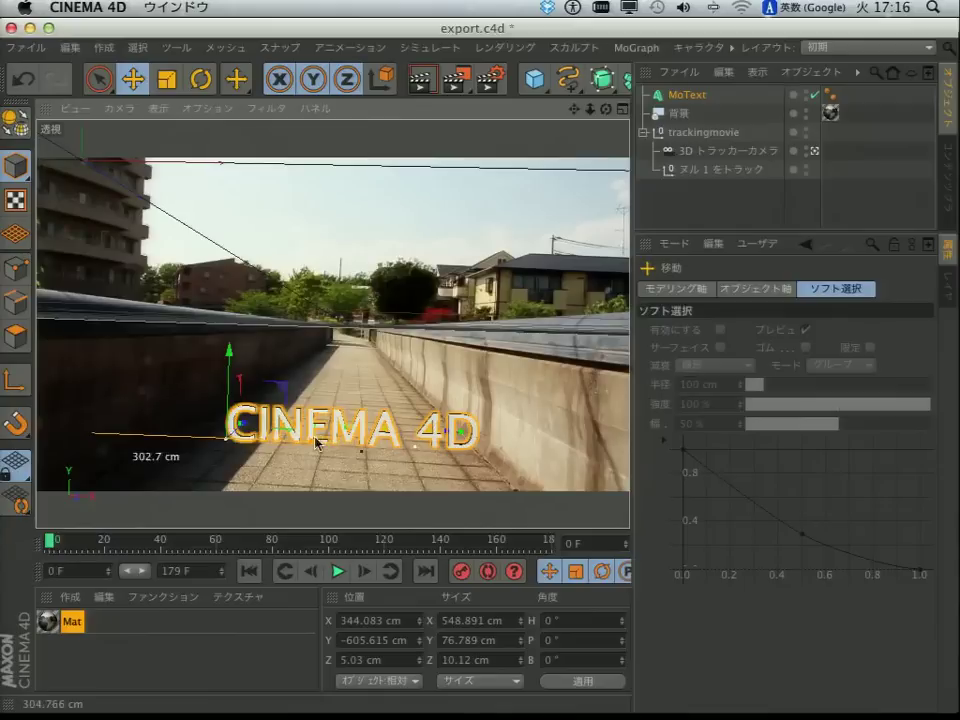
pyautogui.moveTo(230, 358); pyautogui.dragTo(230, 343)
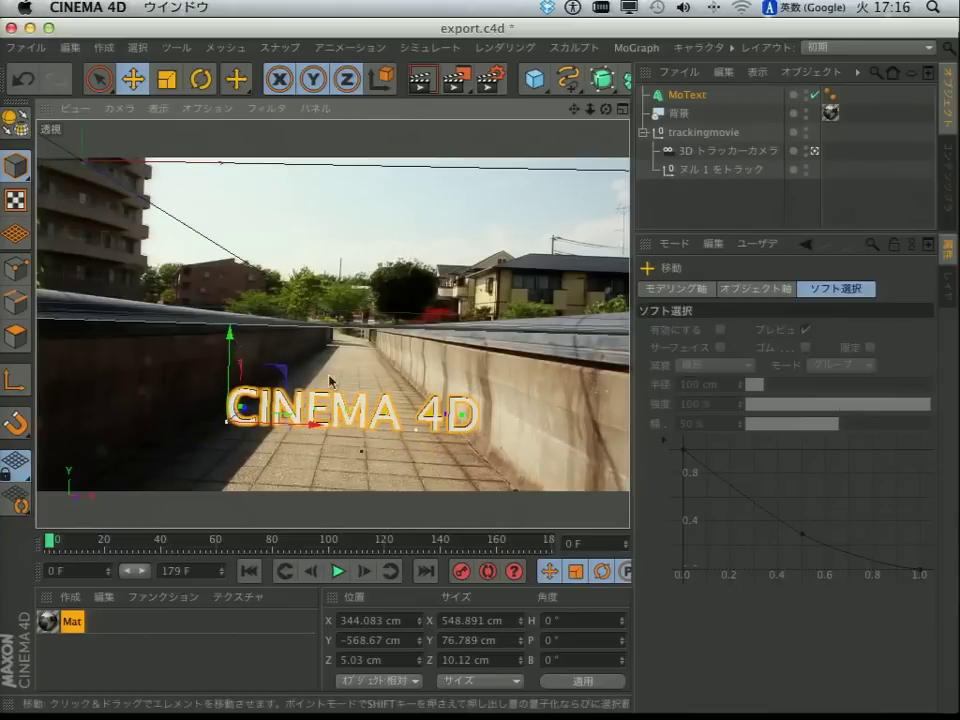
# - Preview the text animation, then drag MoText under the tracked null in the Object Manager
pyautogui.click(338, 571)
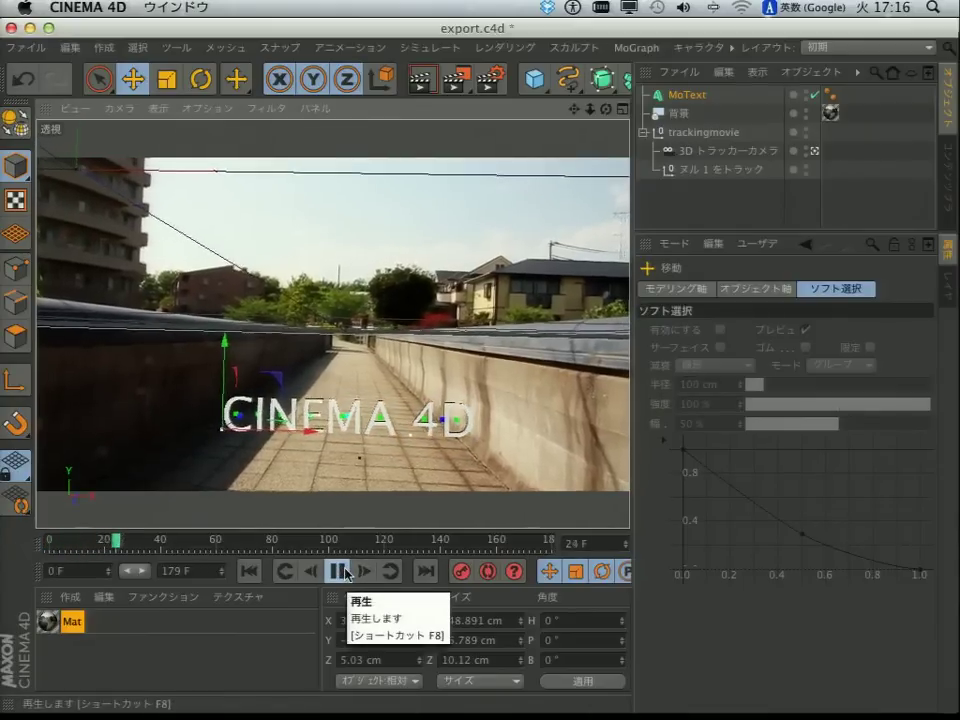
pyautogui.click(340, 571)
pyautogui.moveTo(688, 95); pyautogui.dragTo(748, 181)
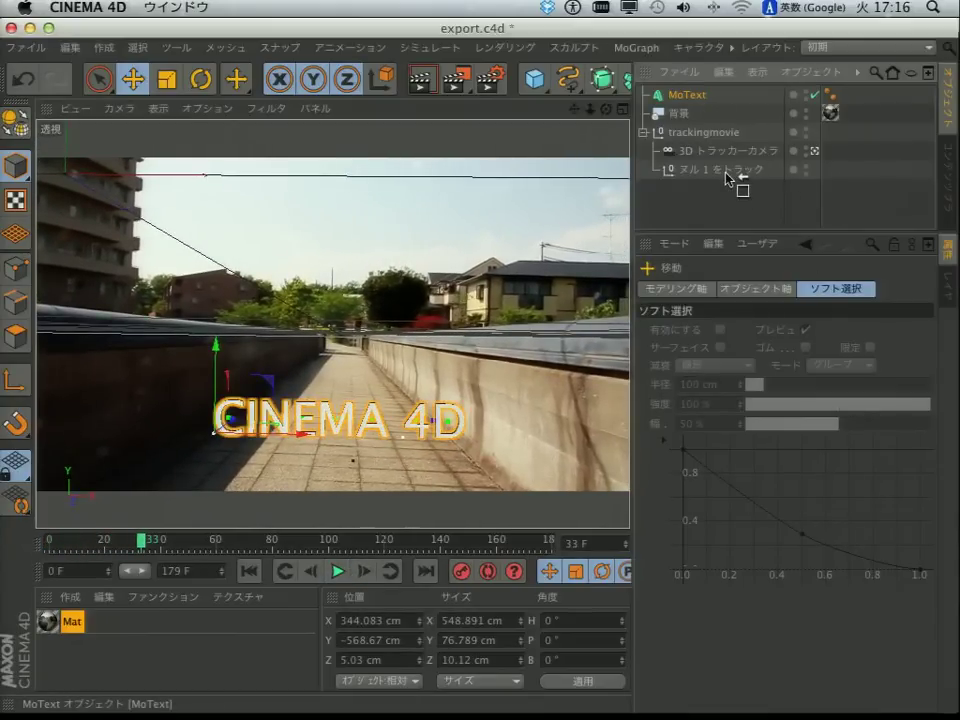
pyautogui.moveTo(726, 173); pyautogui.dragTo(729, 170)
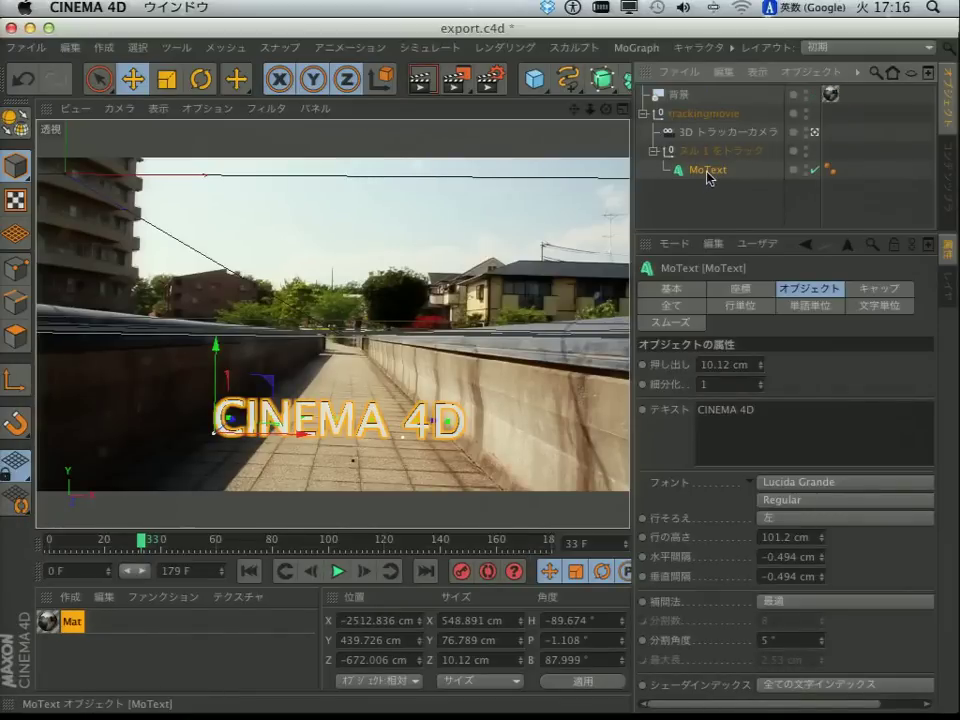
# - Set the tracked null ヌル 1 をトラック's X, Y and Z position to 0
pyautogui.click(715, 151)
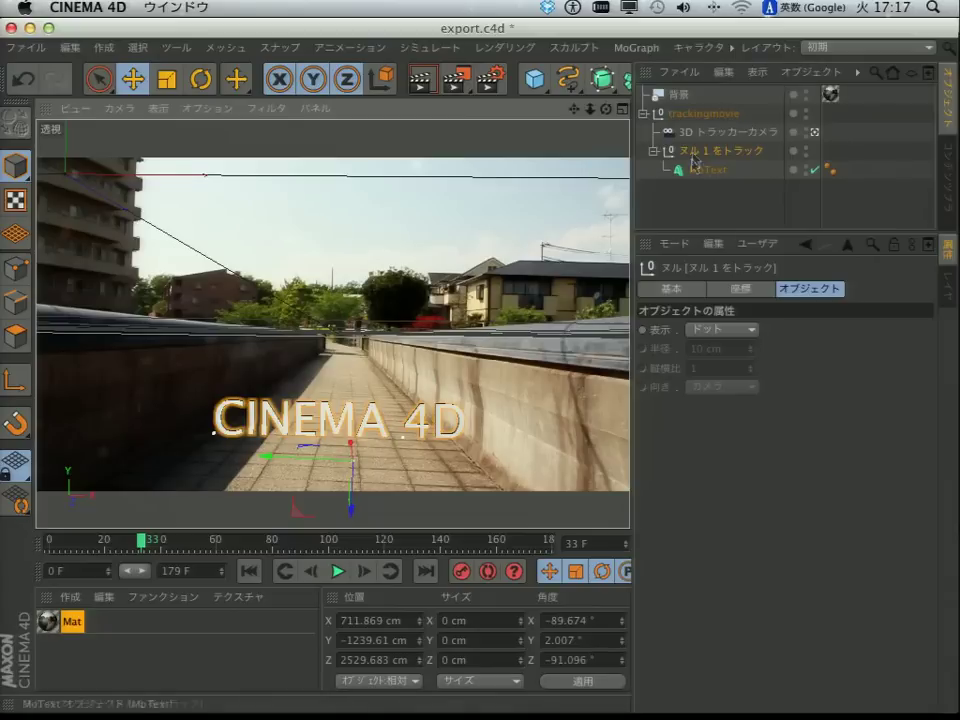
pyautogui.click(363, 620)
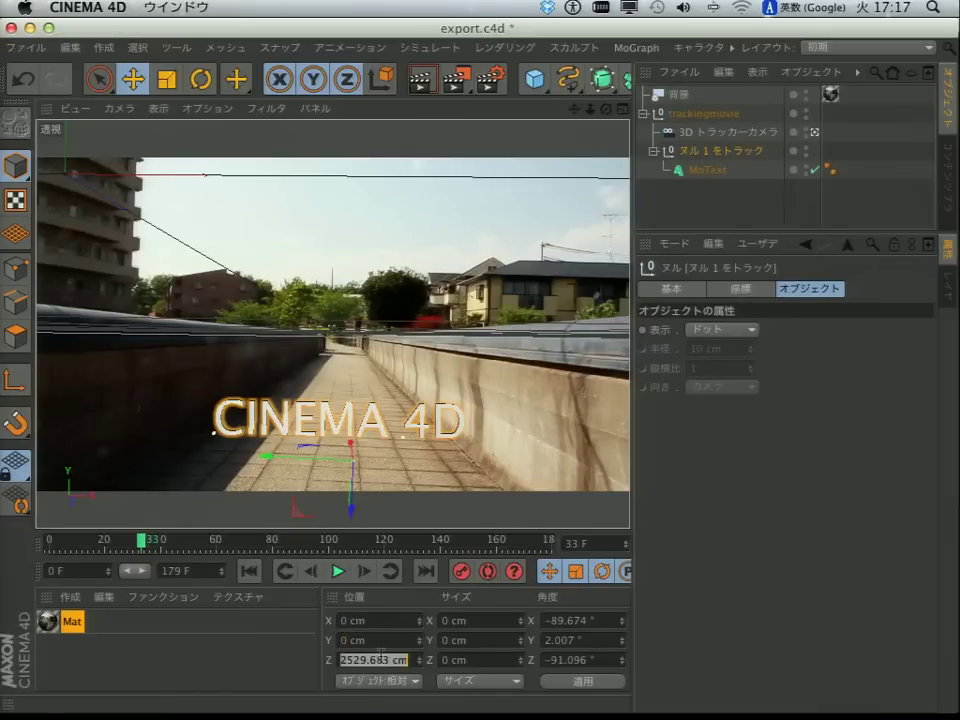
pyautogui.write('0')
pyautogui.click(600, 682)
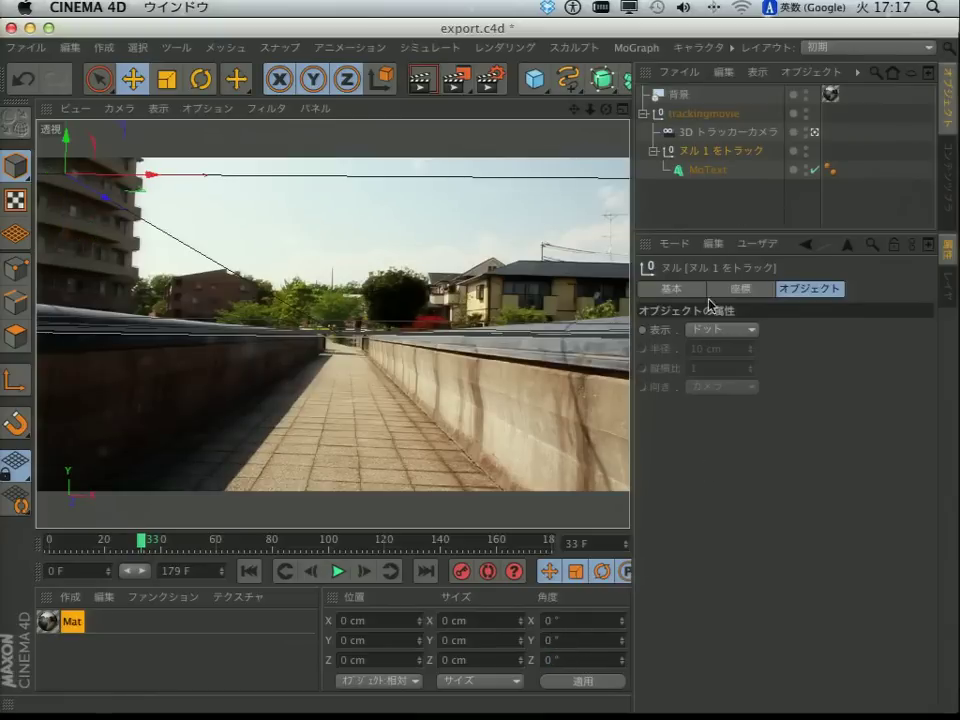
pyautogui.click(738, 178)
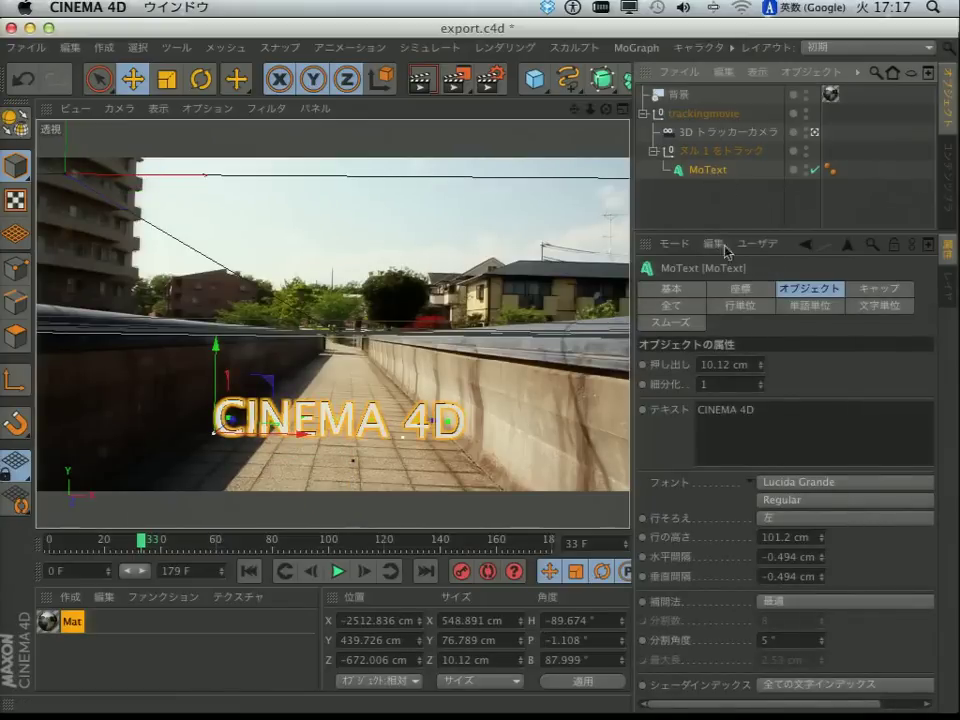
# - In MoText's Coordinates tab, set P.X, P.Y, P.Z and the H, P, B rotations to 0
pyautogui.click(740, 288)
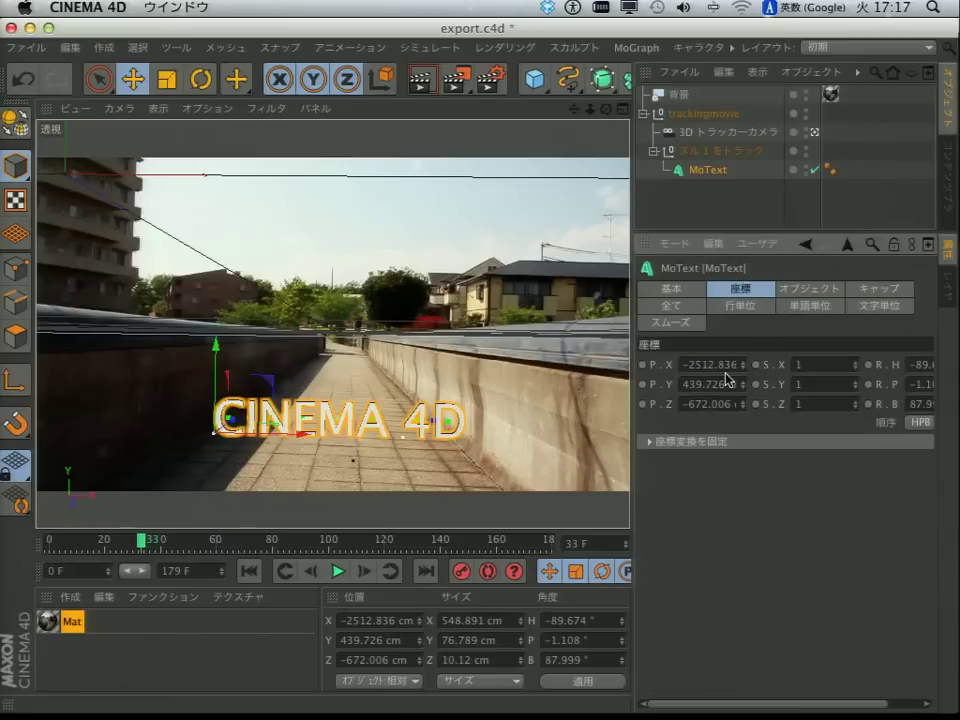
pyautogui.press('Return')
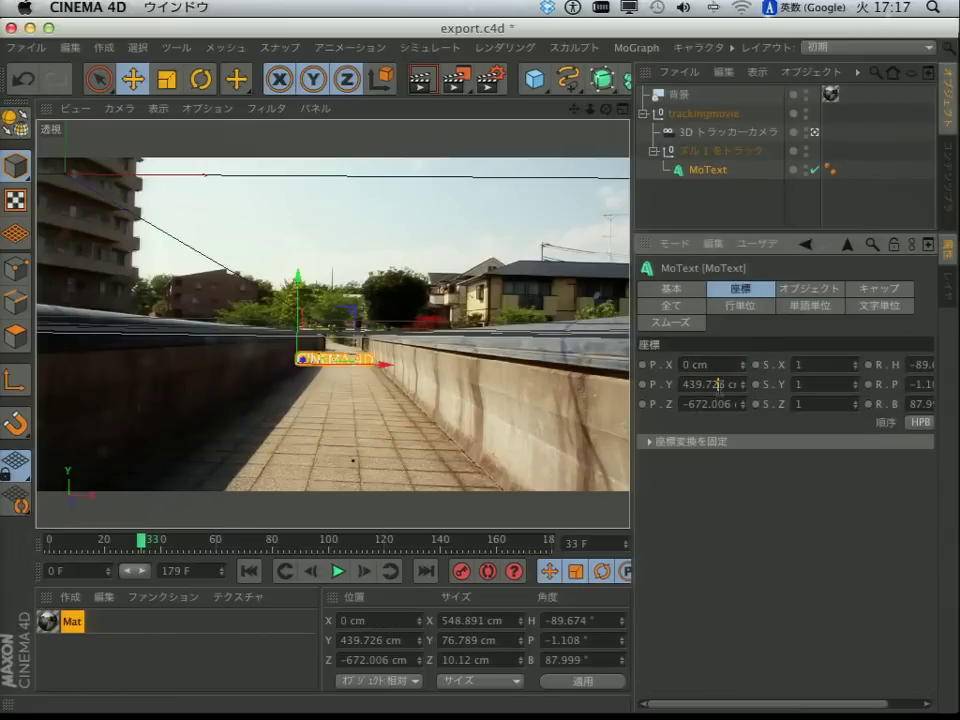
pyautogui.write('0')
pyautogui.click(716, 404)
pyautogui.write('0')
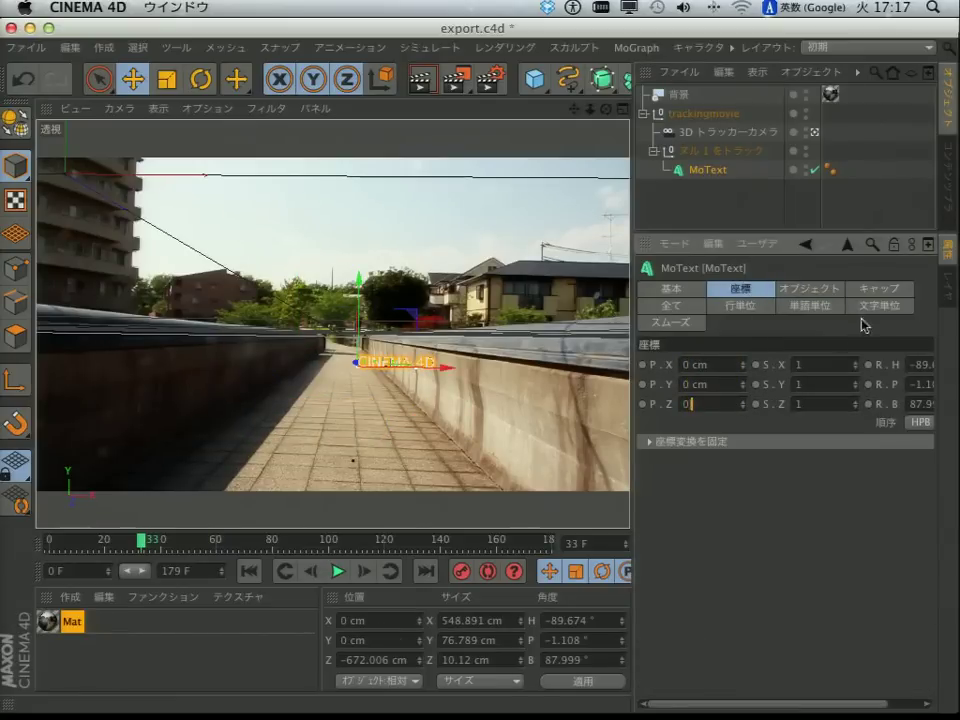
pyautogui.press('Return')
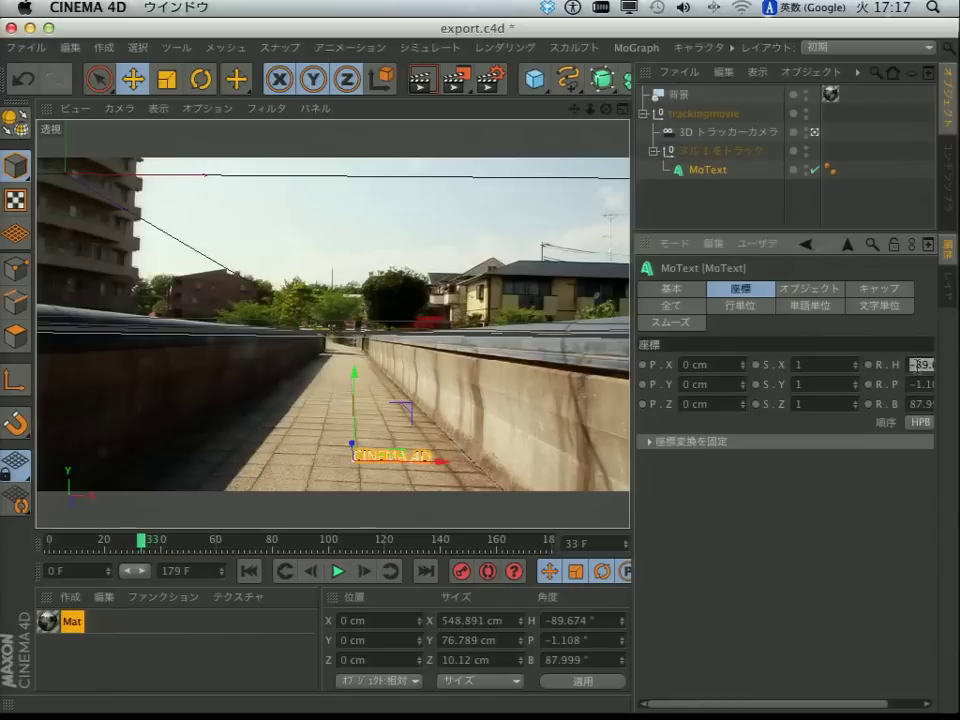
pyautogui.write('0')
pyautogui.click(926, 385)
pyautogui.write('0')
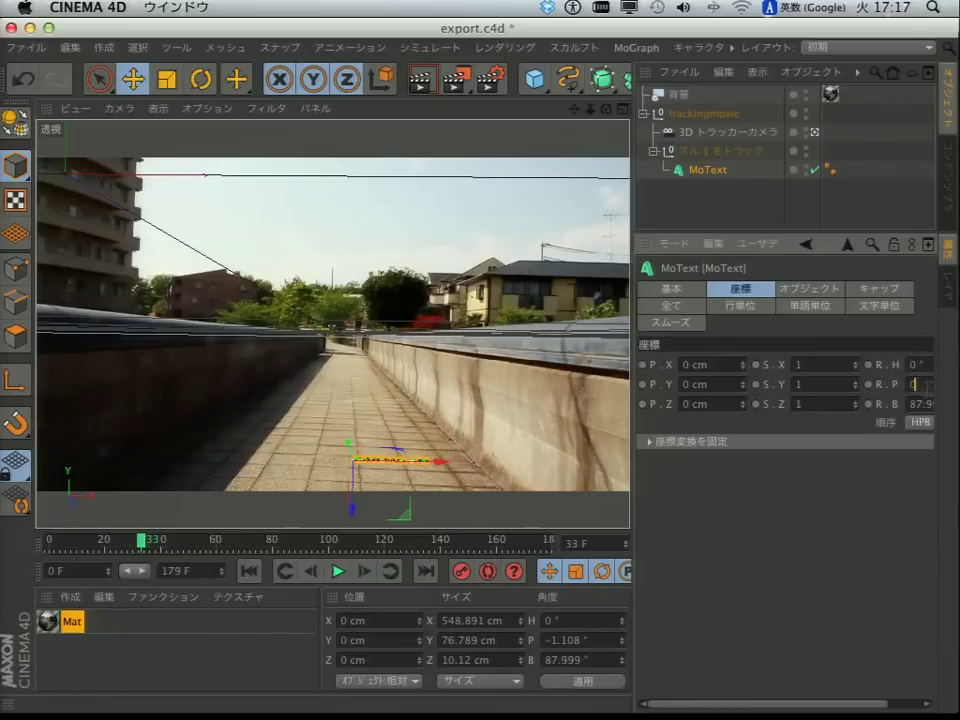
pyautogui.write('0')
pyautogui.press('Return')
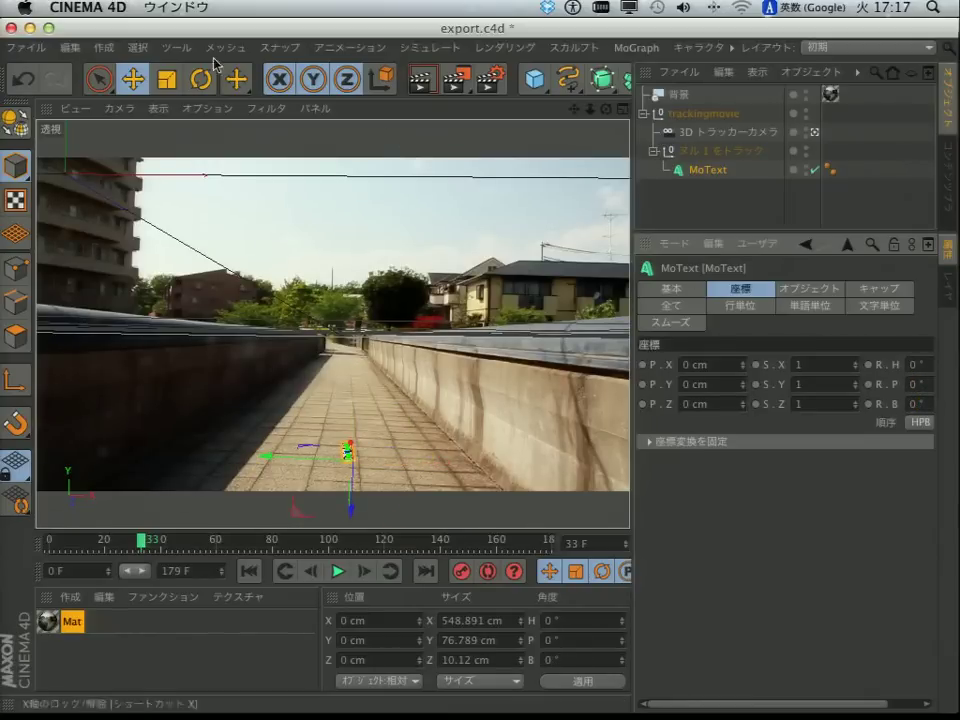
pyautogui.click(200, 80)
# - Rotate the text upright to face the camera, enlarge it, and move it onto the walkway
pyautogui.moveTo(396, 471); pyautogui.dragTo(270, 480)
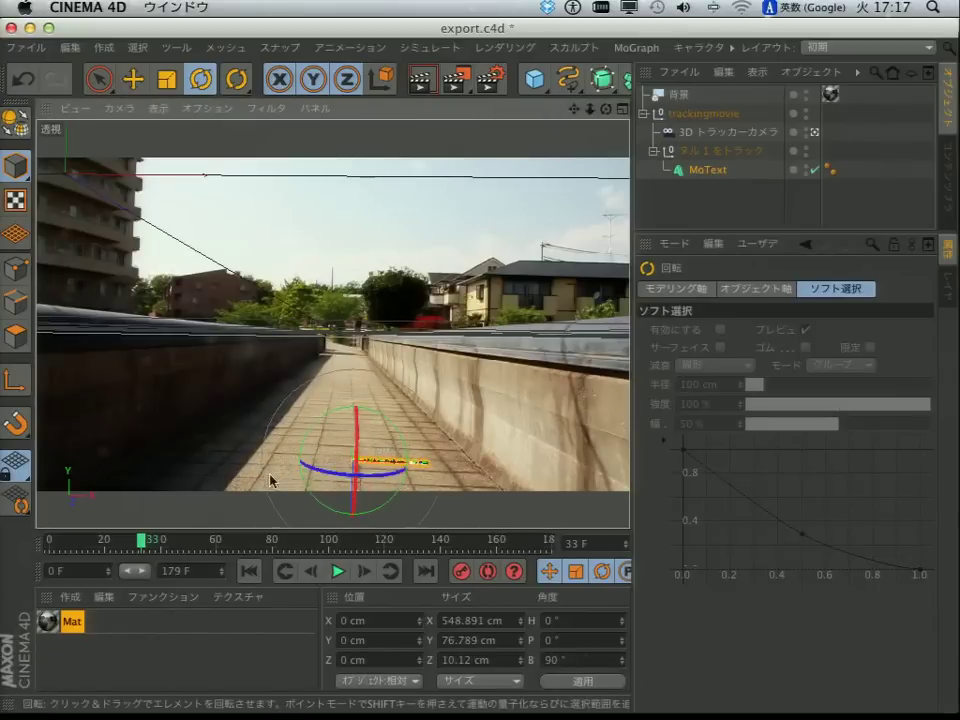
pyautogui.moveTo(360, 438); pyautogui.dragTo(354, 523)
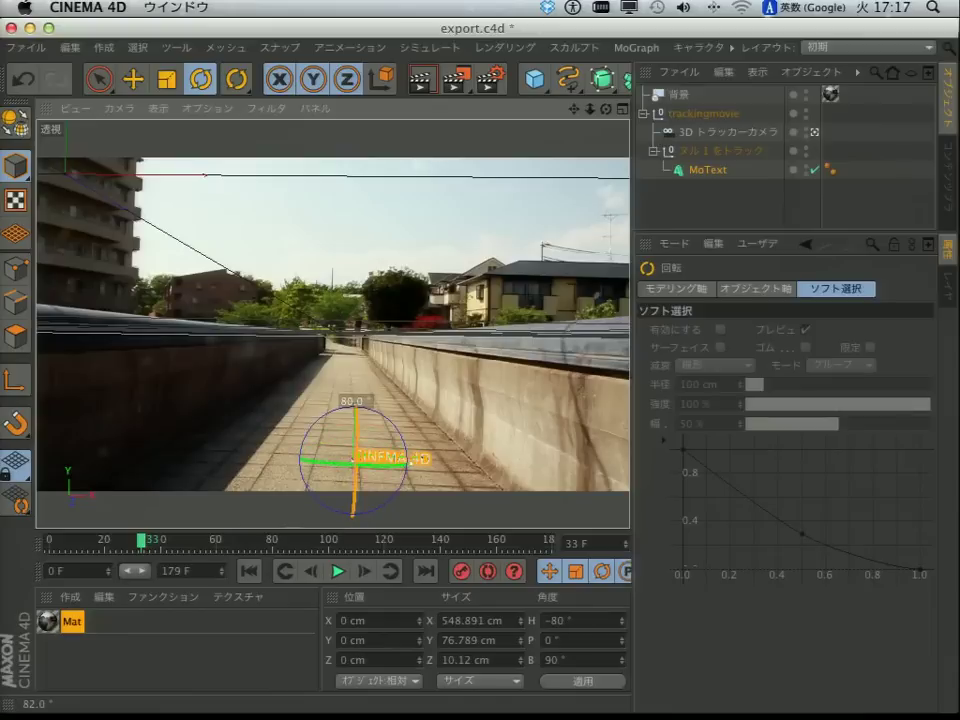
pyautogui.moveTo(270, 340)
pyautogui.mouseDown()
pyautogui.moveTo(262, 300)
pyautogui.moveTo(390, 340)
pyautogui.mouseUp()
pyautogui.click(162, 80)
pyautogui.click(133, 80)
pyautogui.moveTo(448, 466); pyautogui.dragTo(348, 466)
pyautogui.moveTo(264, 368); pyautogui.dragTo(266, 378)
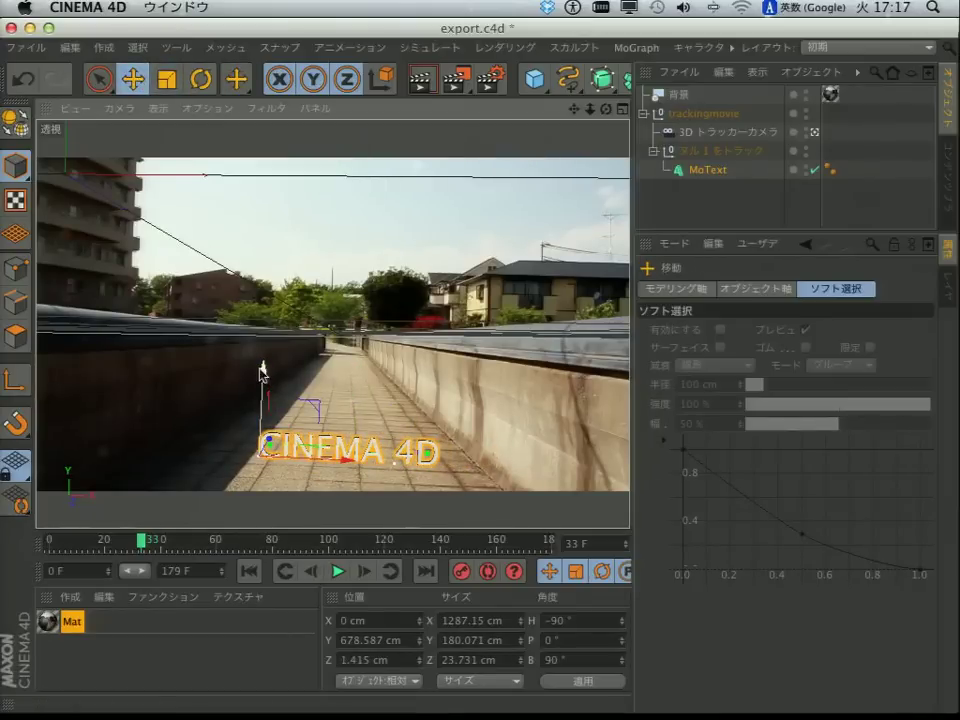
pyautogui.moveTo(264, 378); pyautogui.dragTo(266, 345)
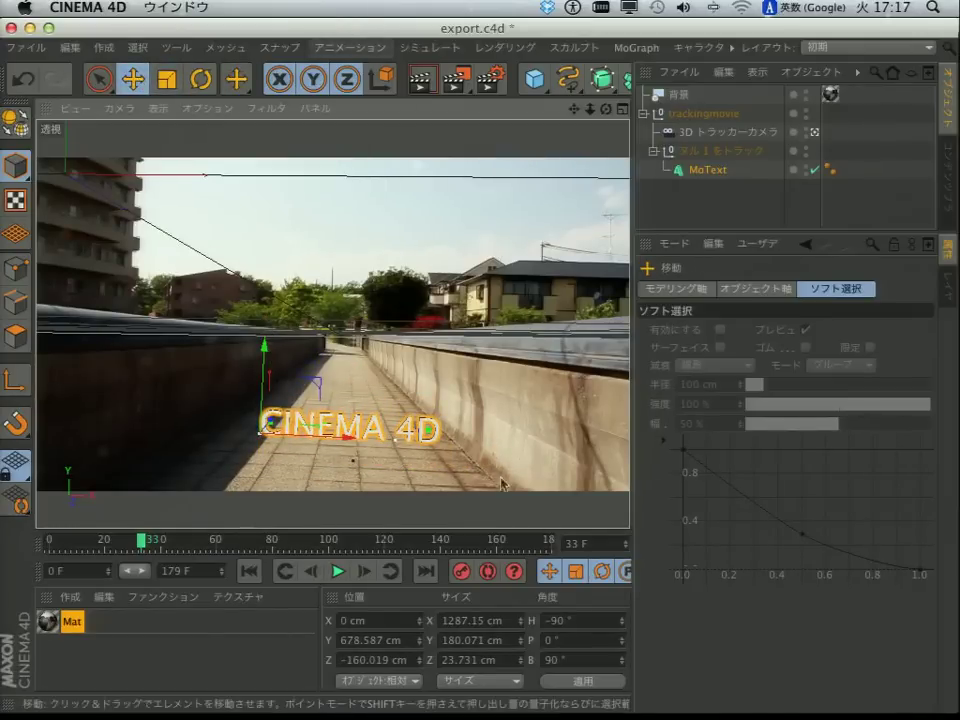
# - Play the timeline to check the text rides the tracked walkway, then rewind to frame 0
pyautogui.click(341, 572)
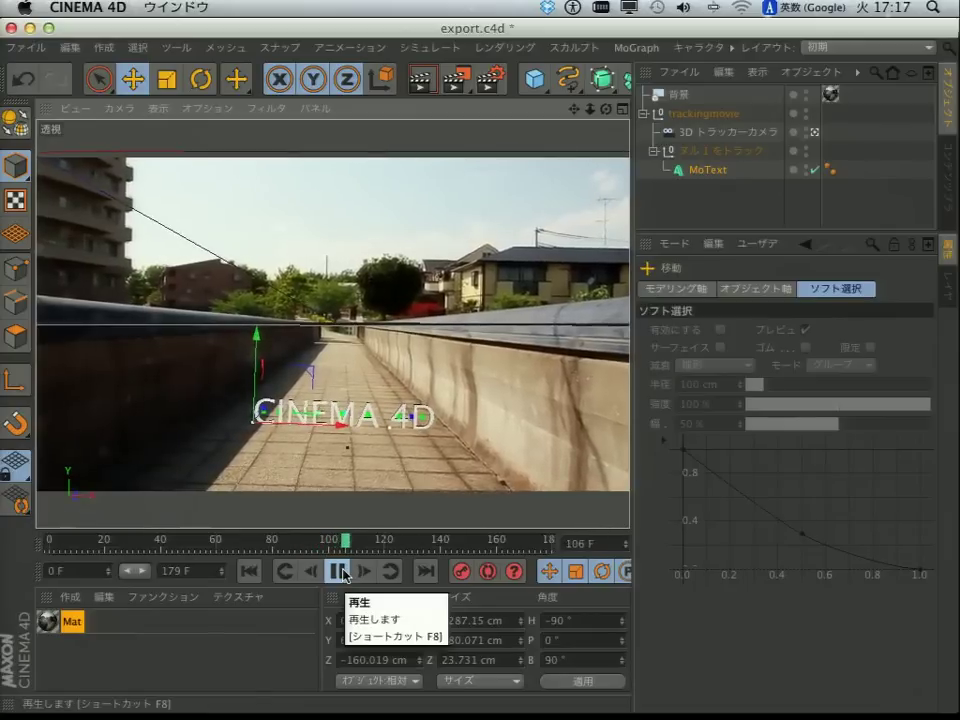
pyautogui.click(341, 572)
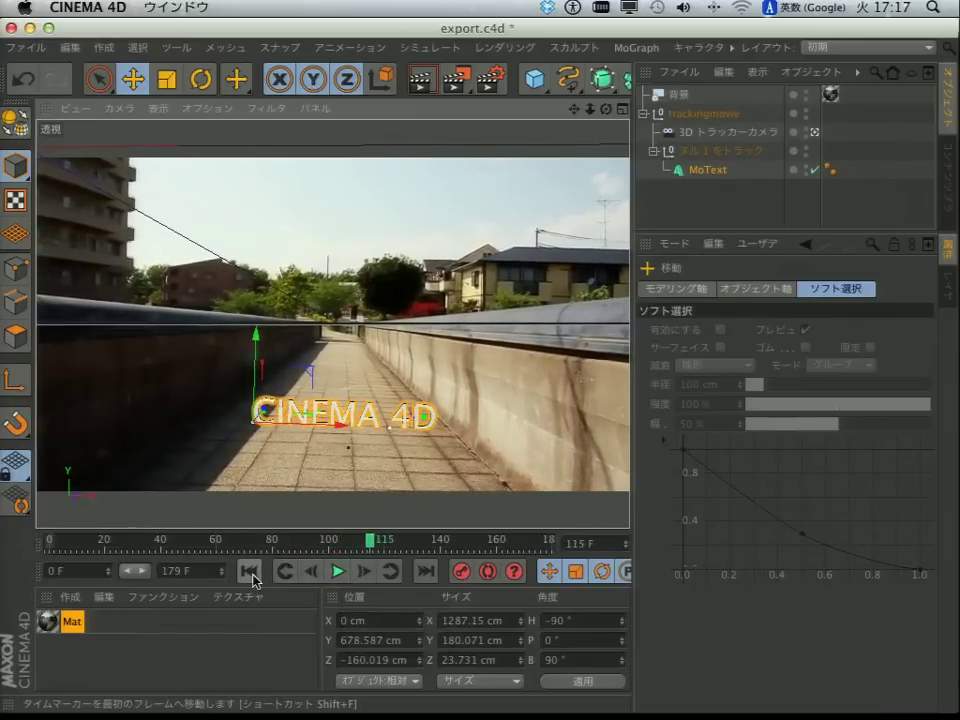
pyautogui.click(249, 571)
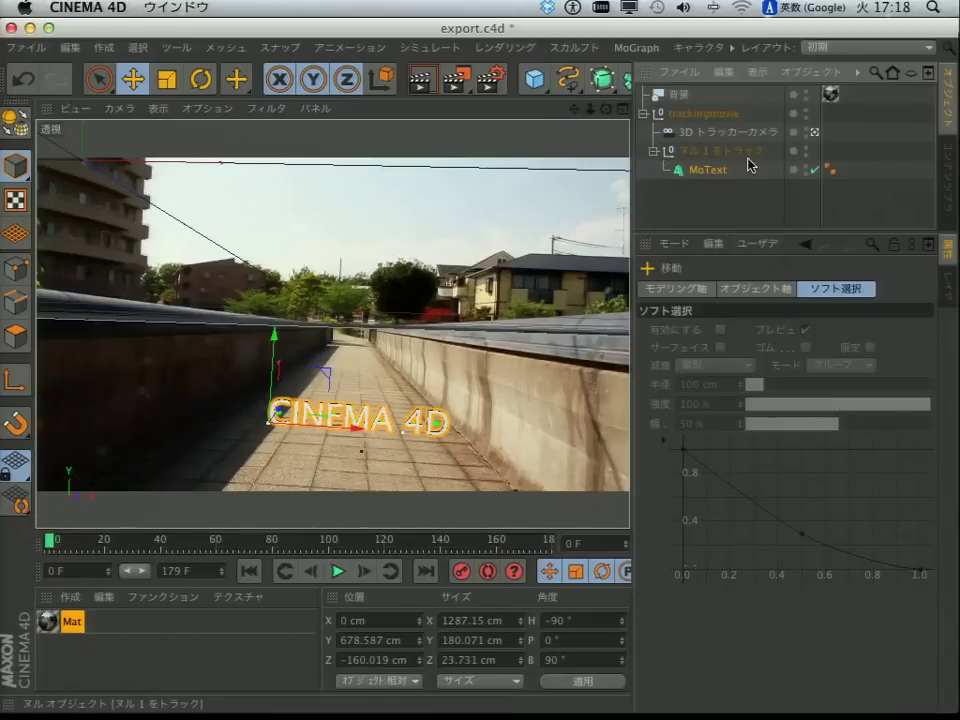
# - Add a 400×400 cm Plane object and parent it under the tracked null
pyautogui.click(534, 78)
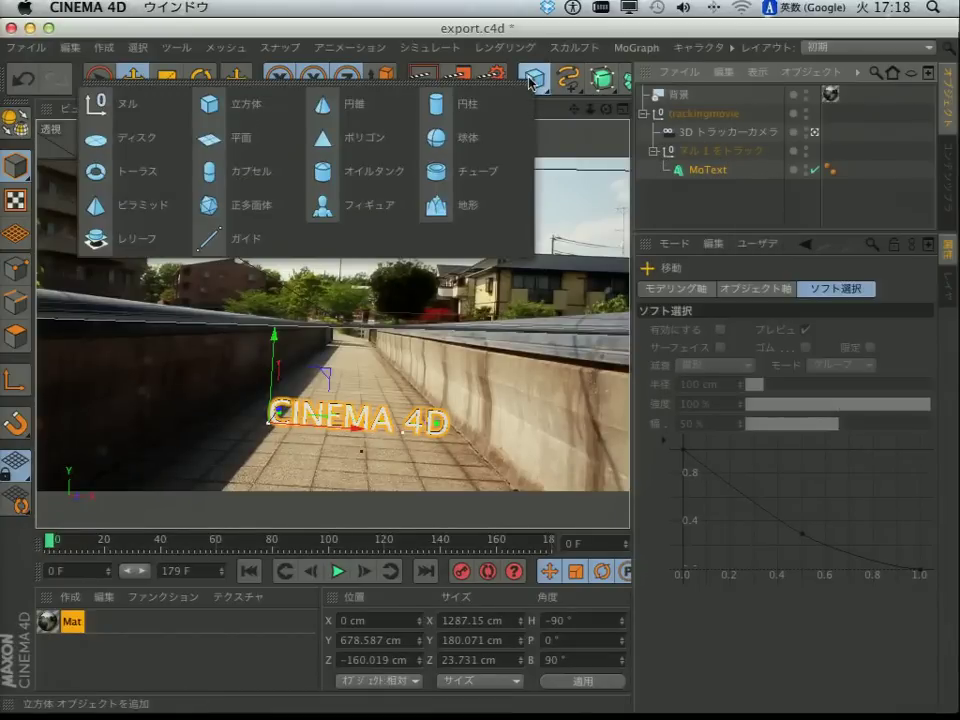
pyautogui.click(245, 137)
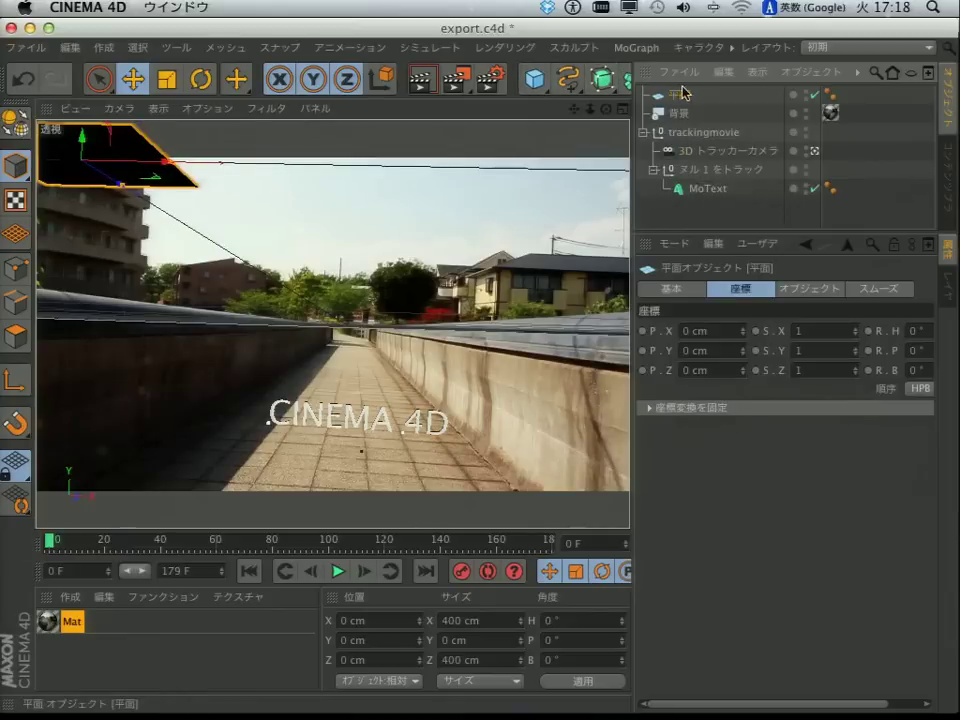
pyautogui.moveTo(716, 180); pyautogui.dragTo(714, 172)
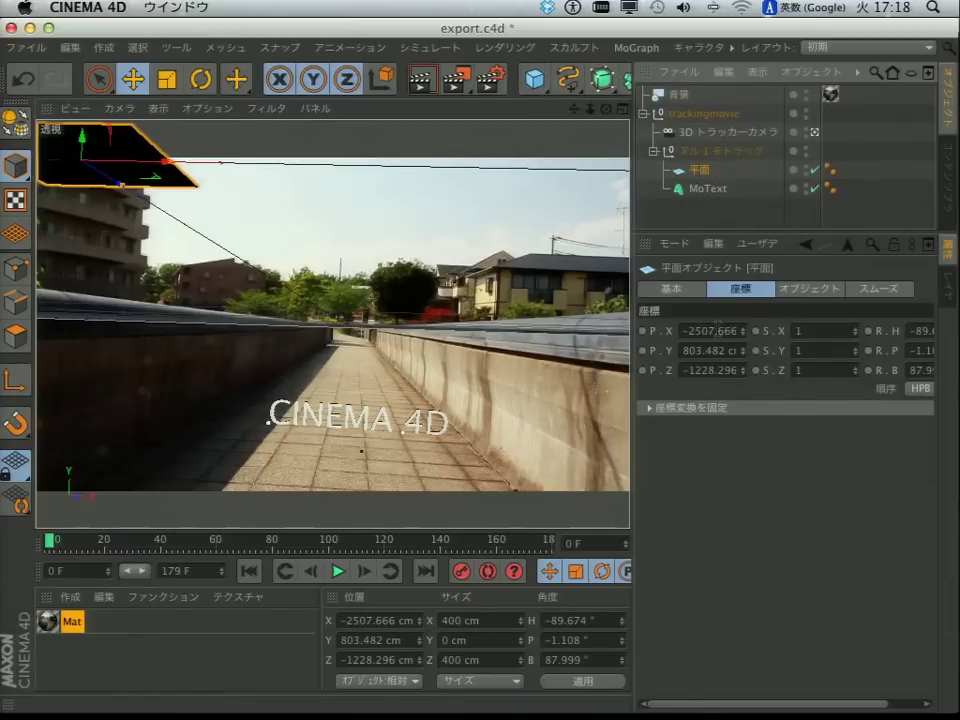
# - Set the plane's position to 0, 0, 0 cm and its H, P, B rotations to 0°
pyautogui.doubleClick(718, 330)
pyautogui.doubleClick(720, 351)
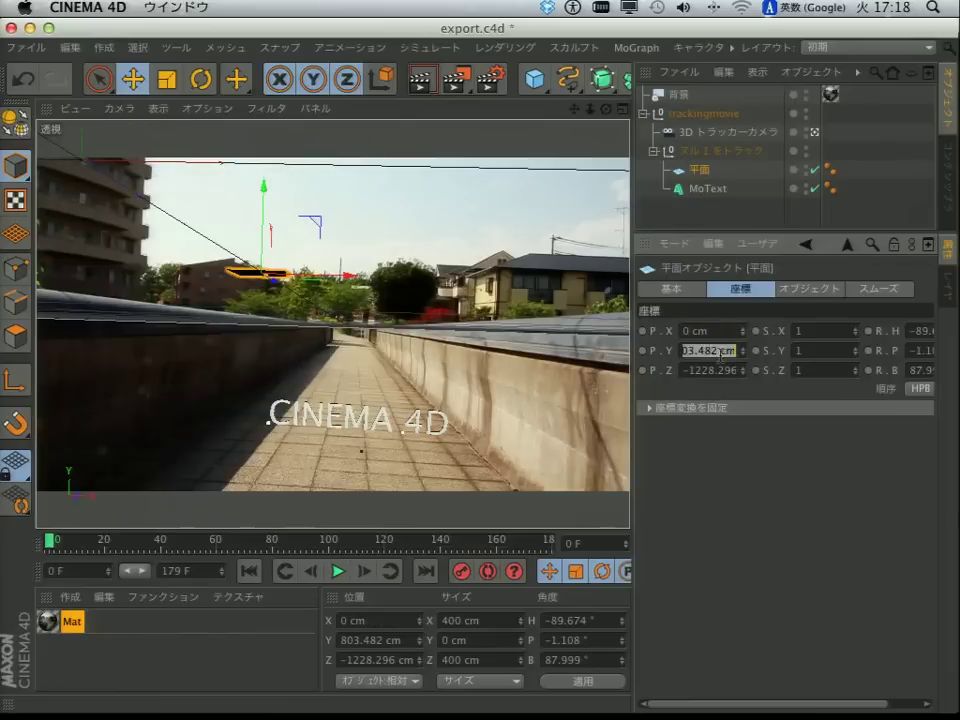
pyautogui.write('0')
pyautogui.press('Return')
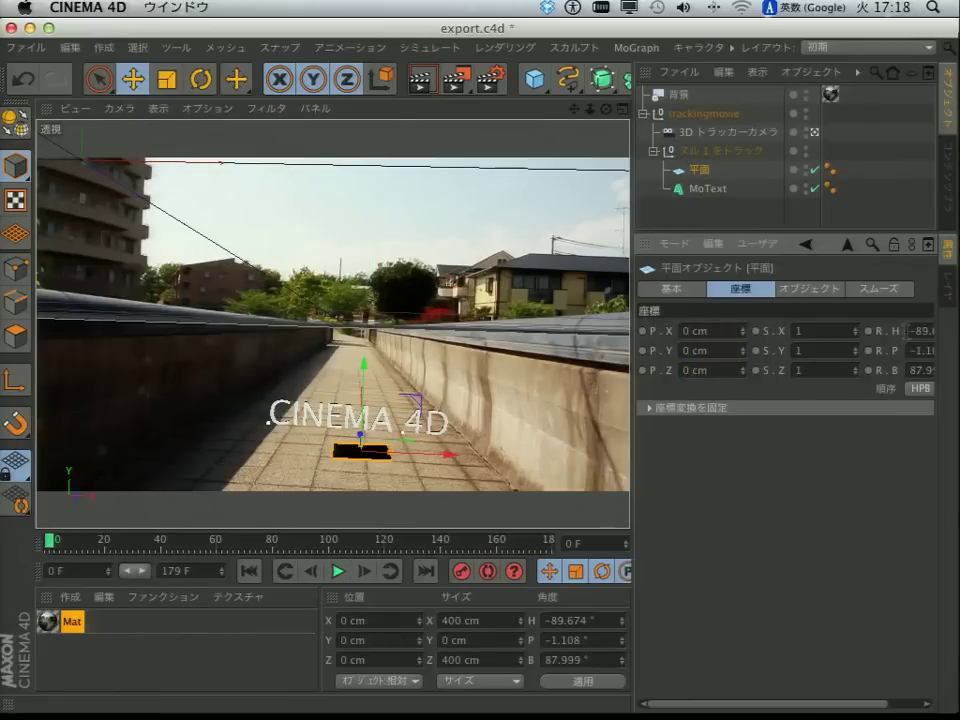
pyautogui.write('0')
pyautogui.press('Tab')
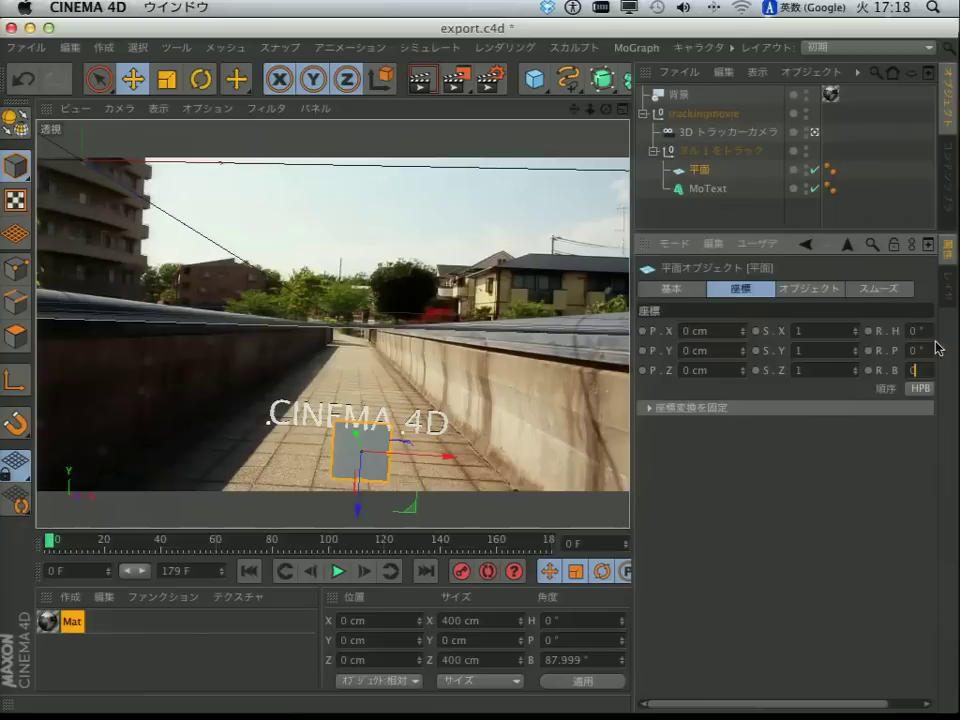
pyautogui.press('Return')
pyautogui.click(815, 289)
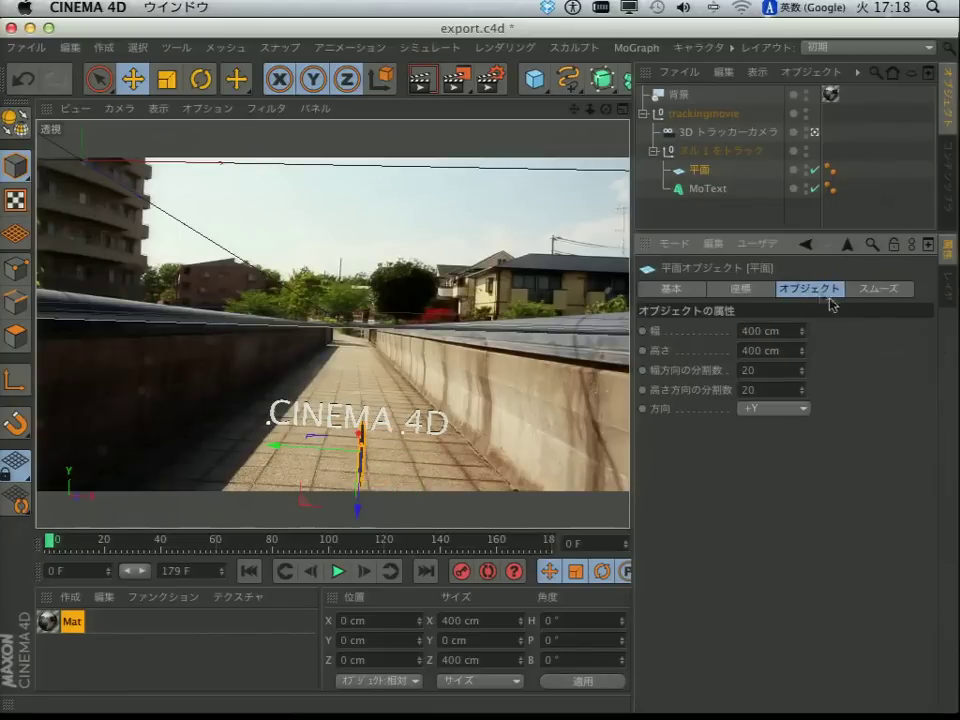
# - Orient the plane to -Z and stretch it to 28995.21 × 1648.688 cm, undoing accidental moves
pyautogui.click(772, 408)
pyautogui.click(778, 525)
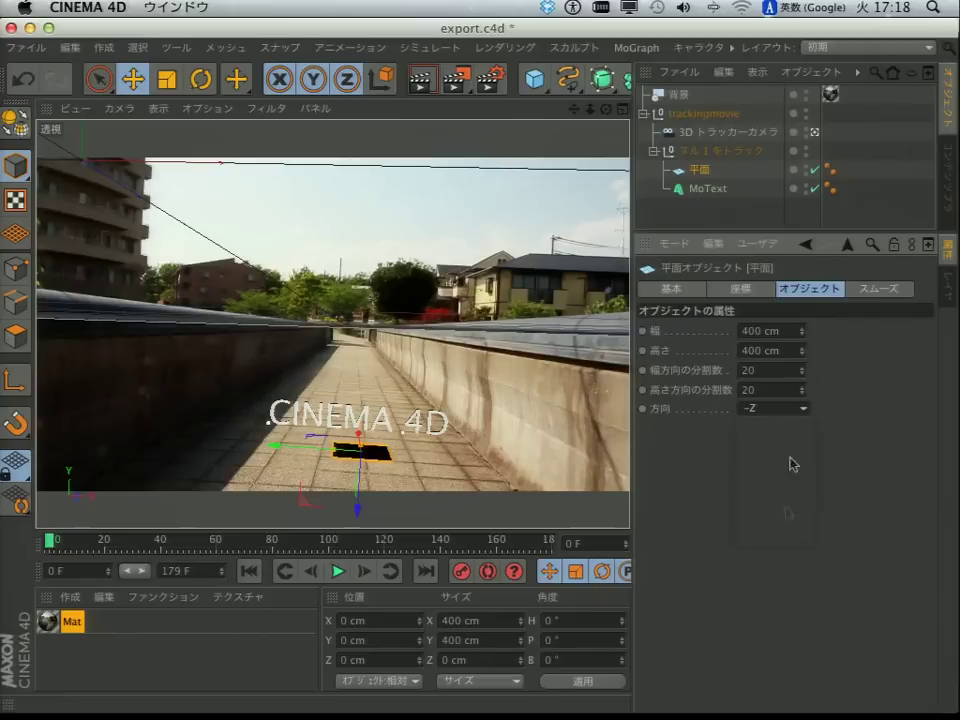
pyautogui.moveTo(335, 450); pyautogui.dragTo(246, 446)
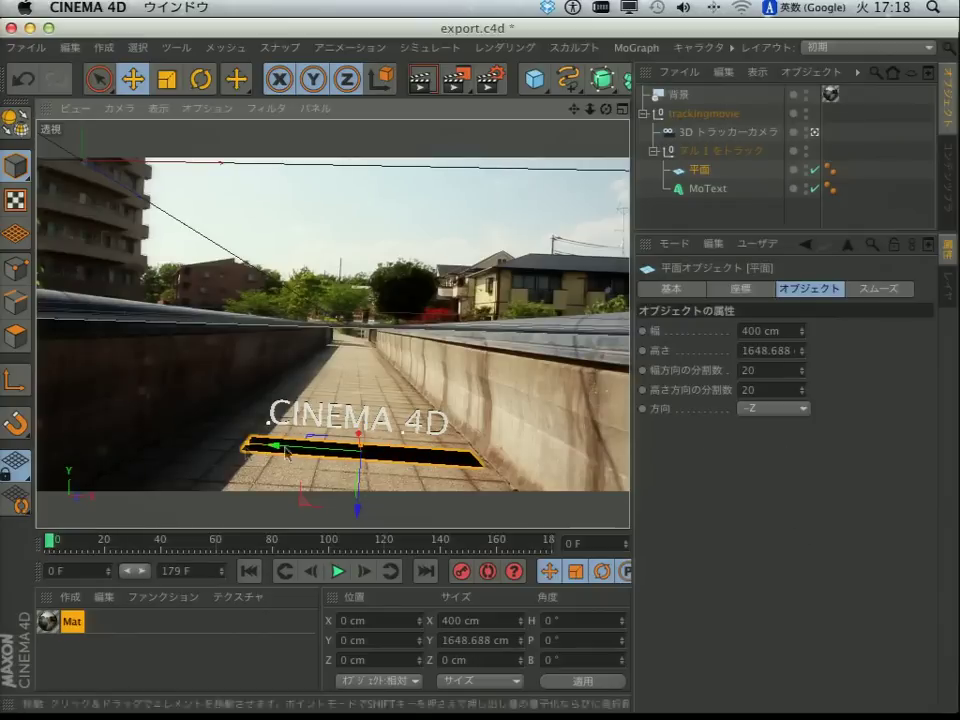
pyautogui.moveTo(370, 453); pyautogui.dragTo(365, 349)
pyautogui.moveTo(403, 436); pyautogui.dragTo(406, 440)
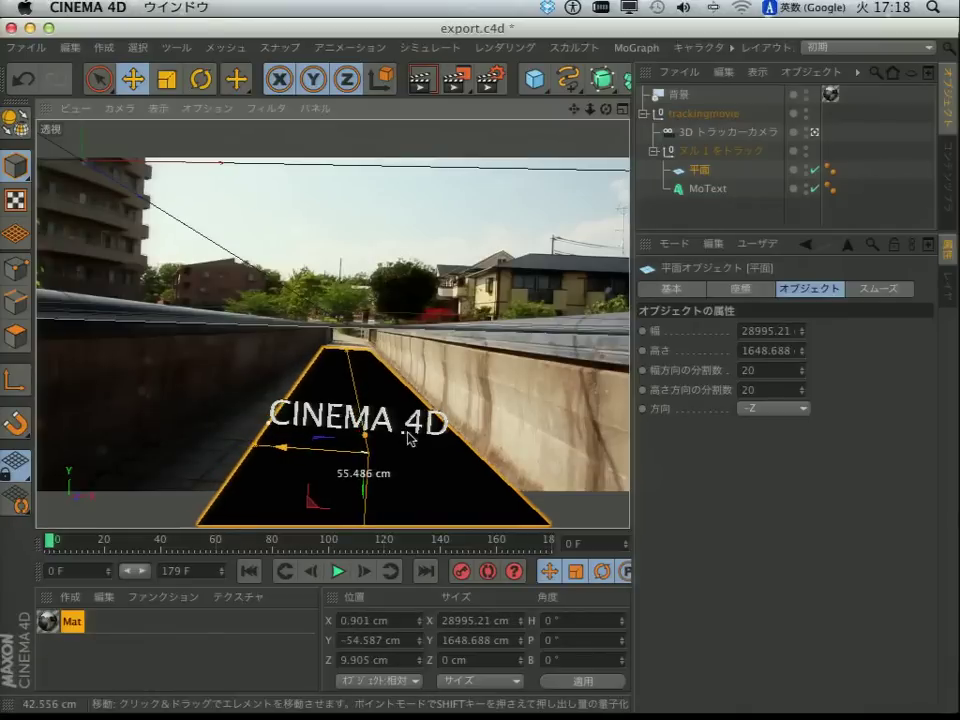
pyautogui.hotkey('ctrl', 'z')
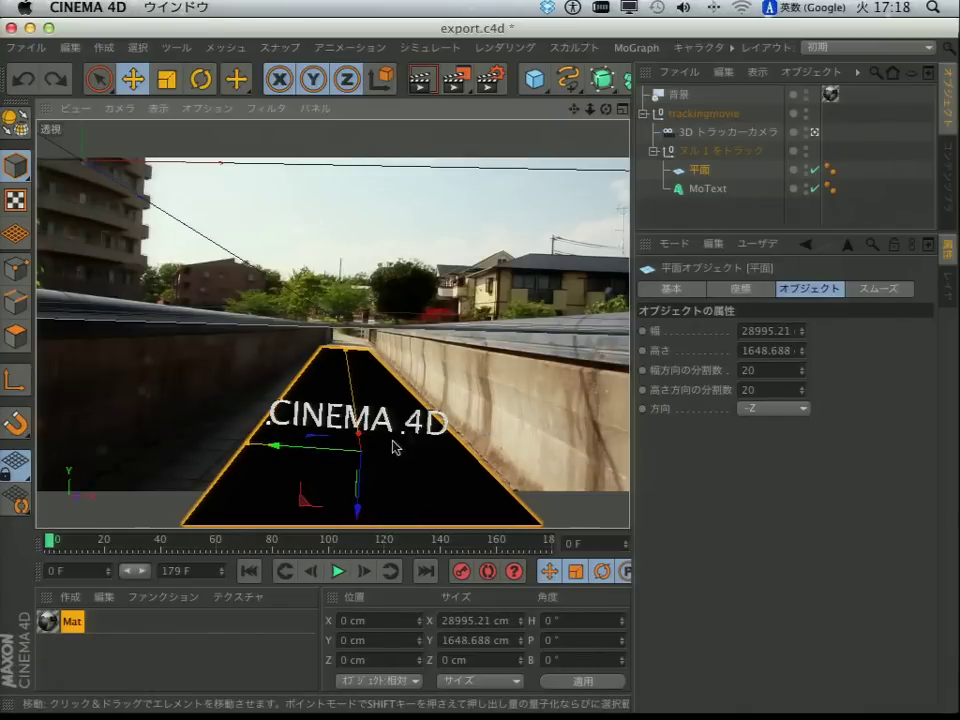
pyautogui.moveTo(407, 439); pyautogui.dragTo(412, 438)
pyautogui.hotkey('ctrl', 'z')
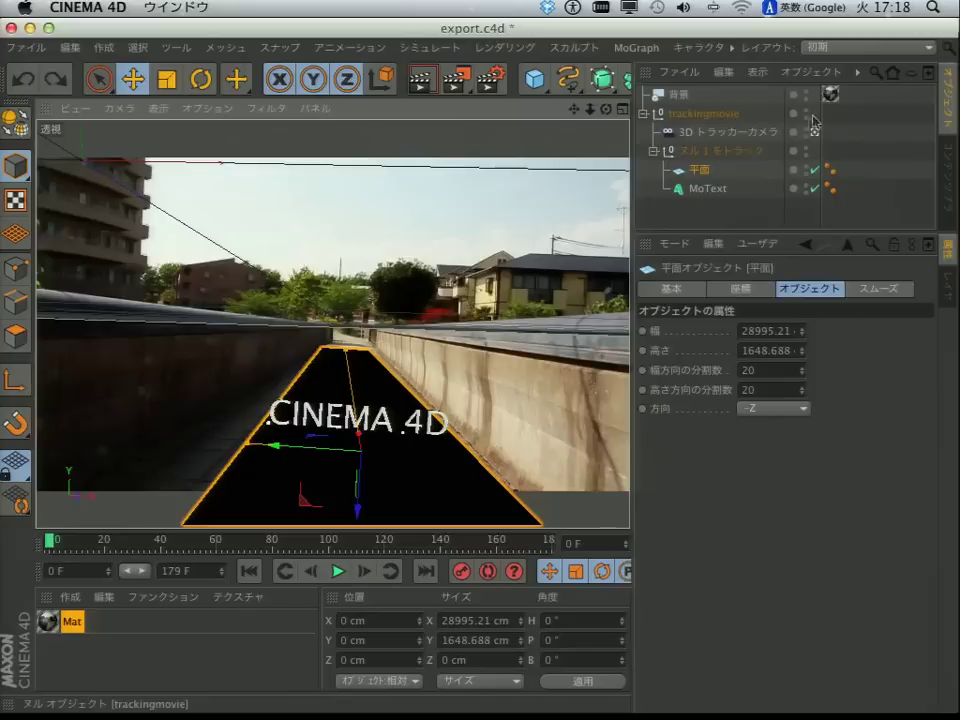
# - Apply Mat to 平面 and switch its texture tag projection from UVW mapping to Frontal (正面)
pyautogui.click(697, 174)
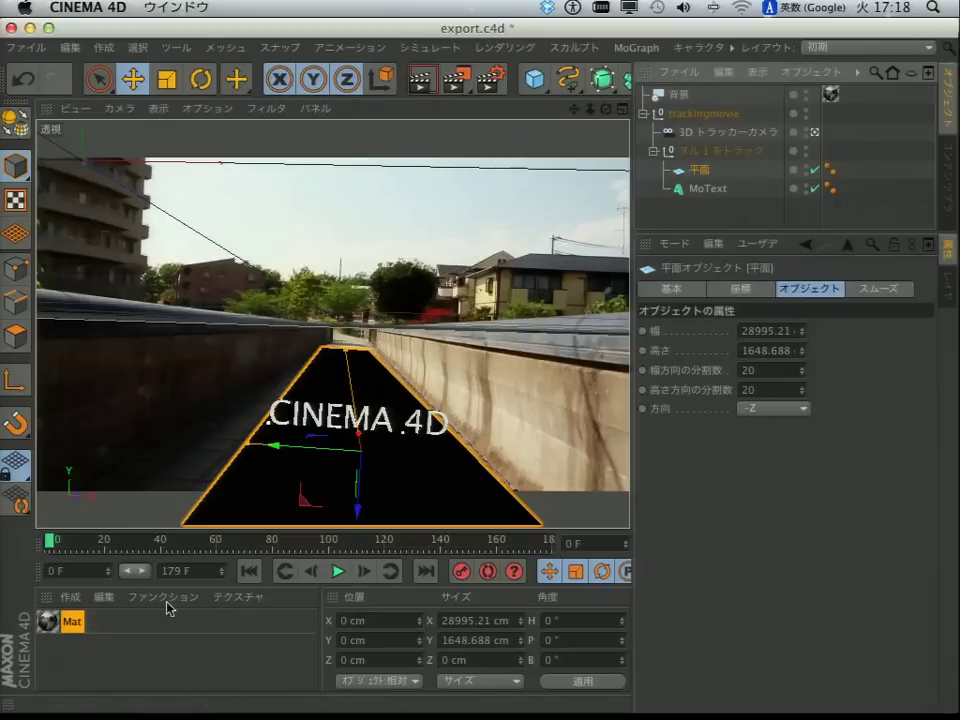
pyautogui.click(99, 667)
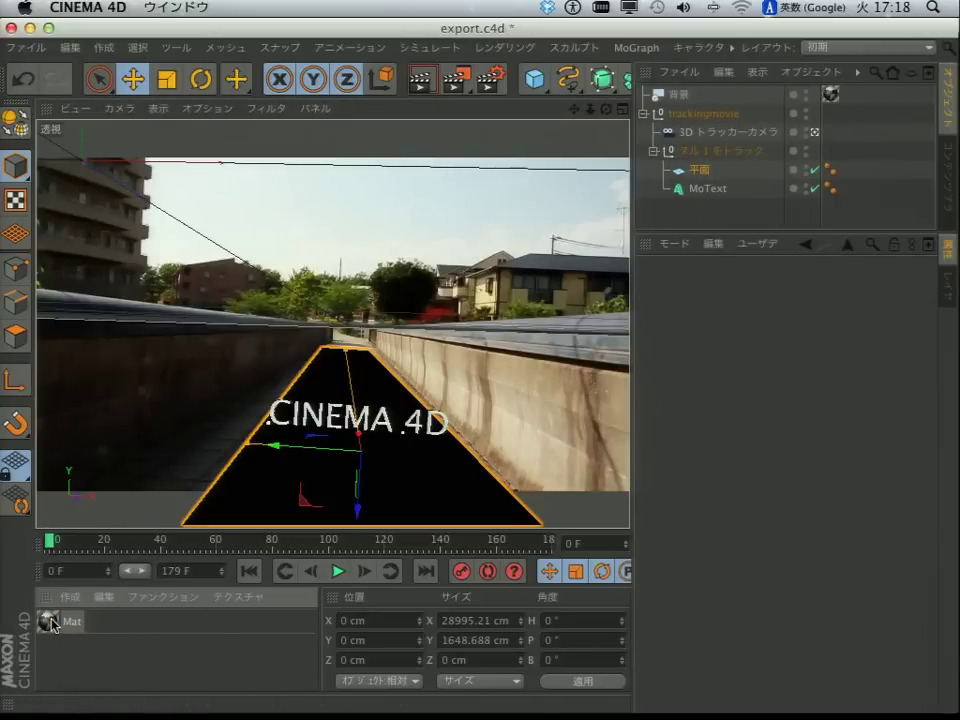
pyautogui.moveTo(700, 177); pyautogui.dragTo(702, 172)
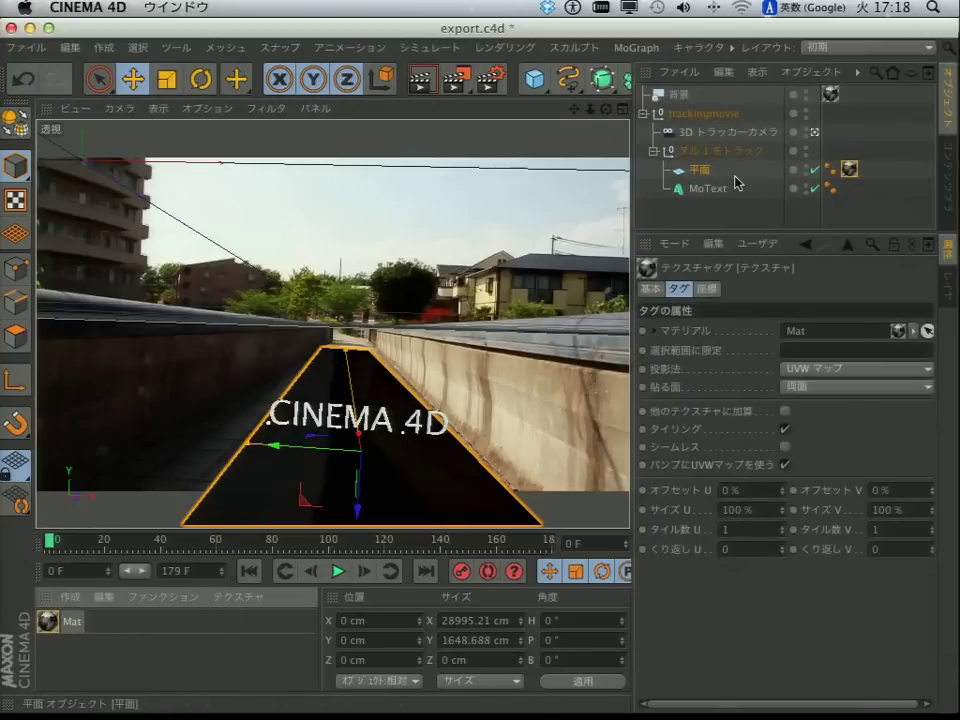
pyautogui.click(699, 172)
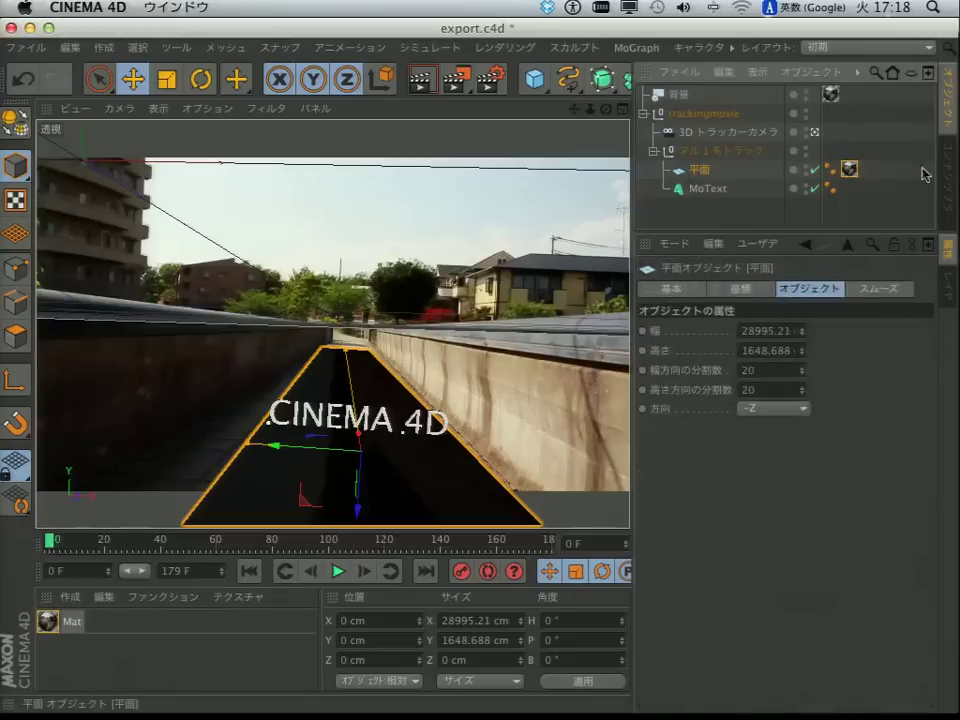
pyautogui.click(847, 172)
pyautogui.click(818, 368)
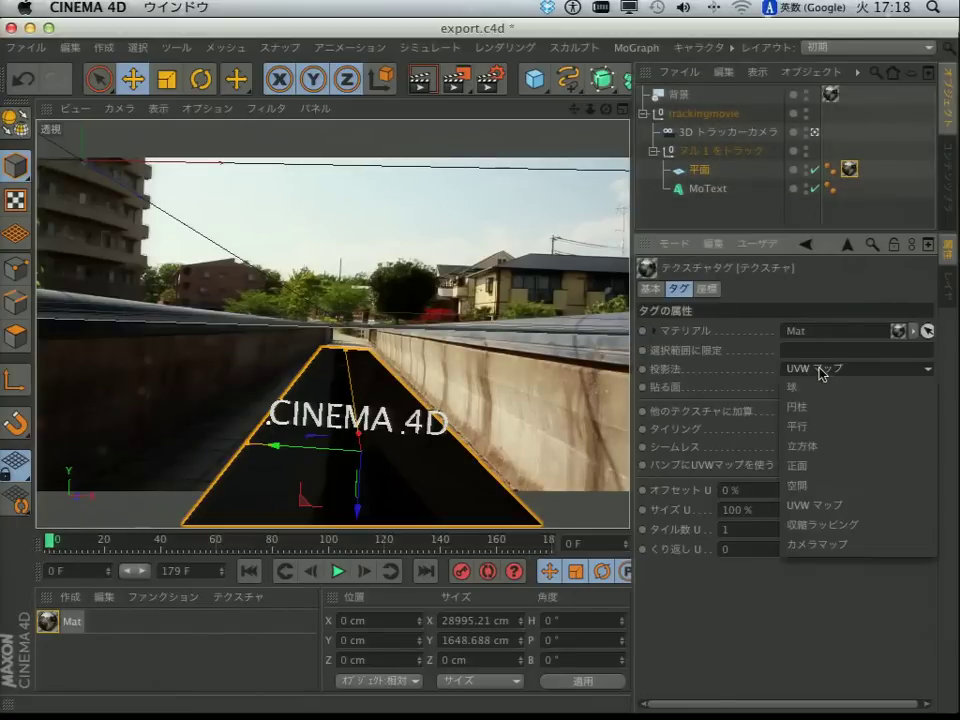
pyautogui.click(819, 474)
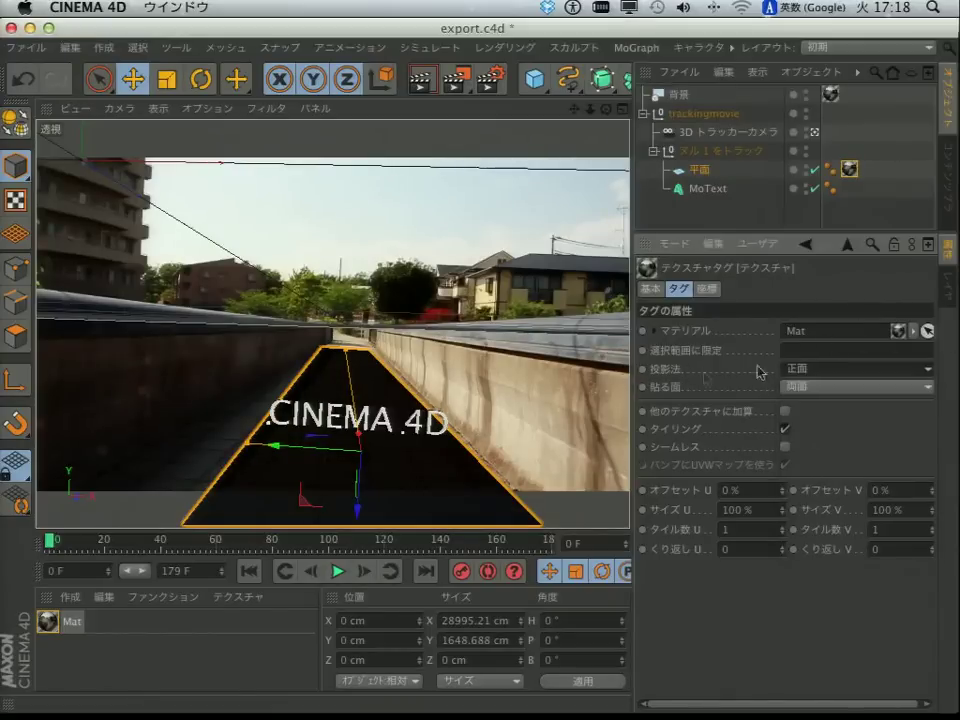
pyautogui.click(704, 172)
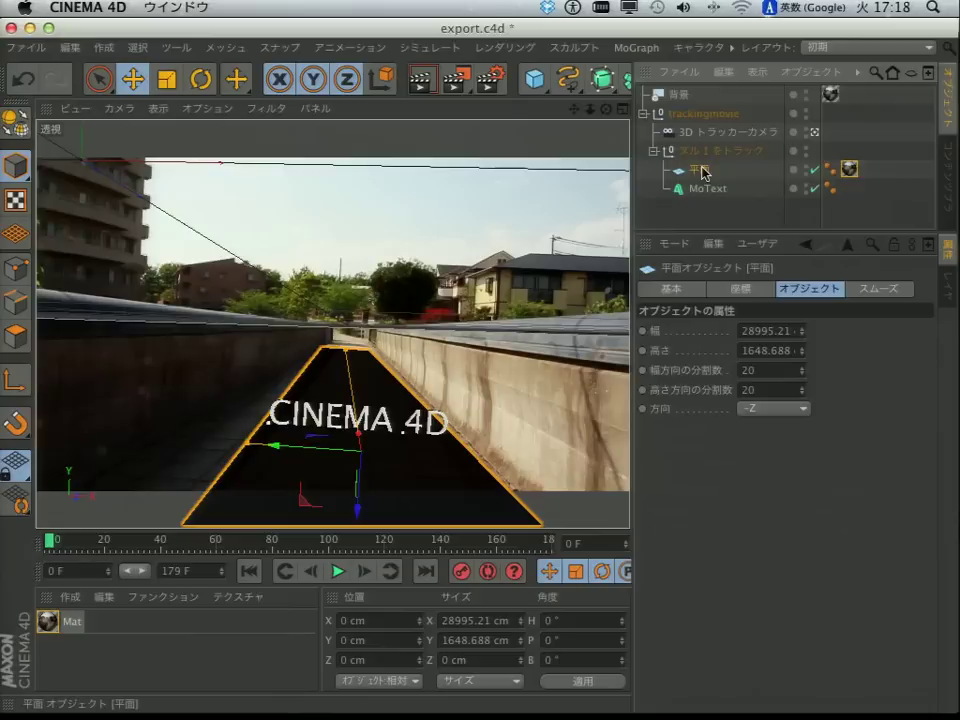
pyautogui.click(850, 170)
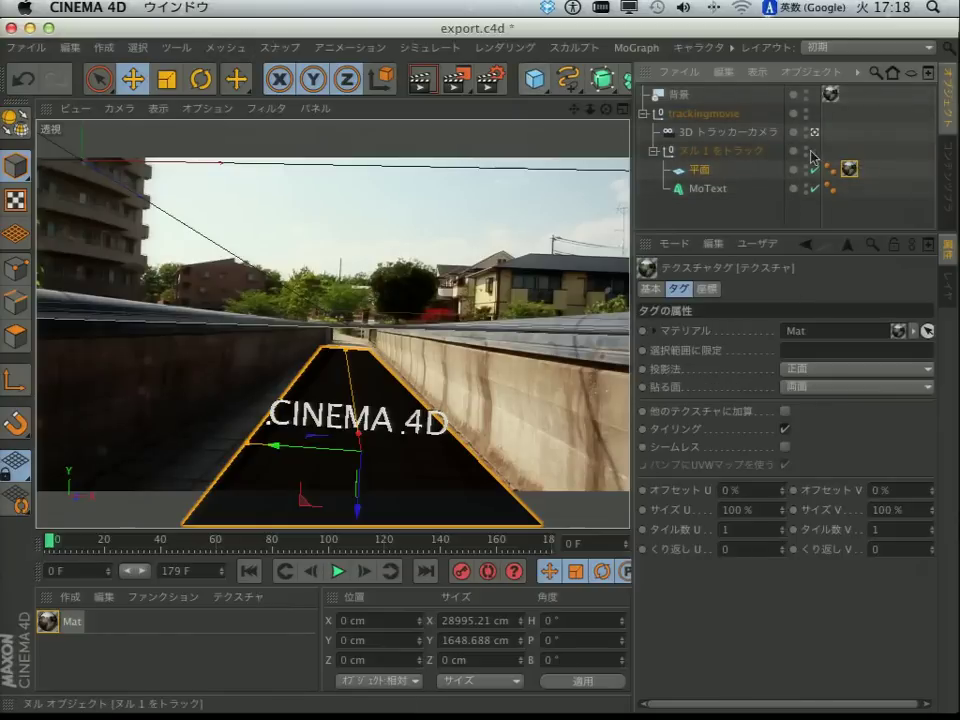
# - Add a Composite tag to 平面 and enable Compositing Background (背景に合成)
pyautogui.rightClick(700, 171)
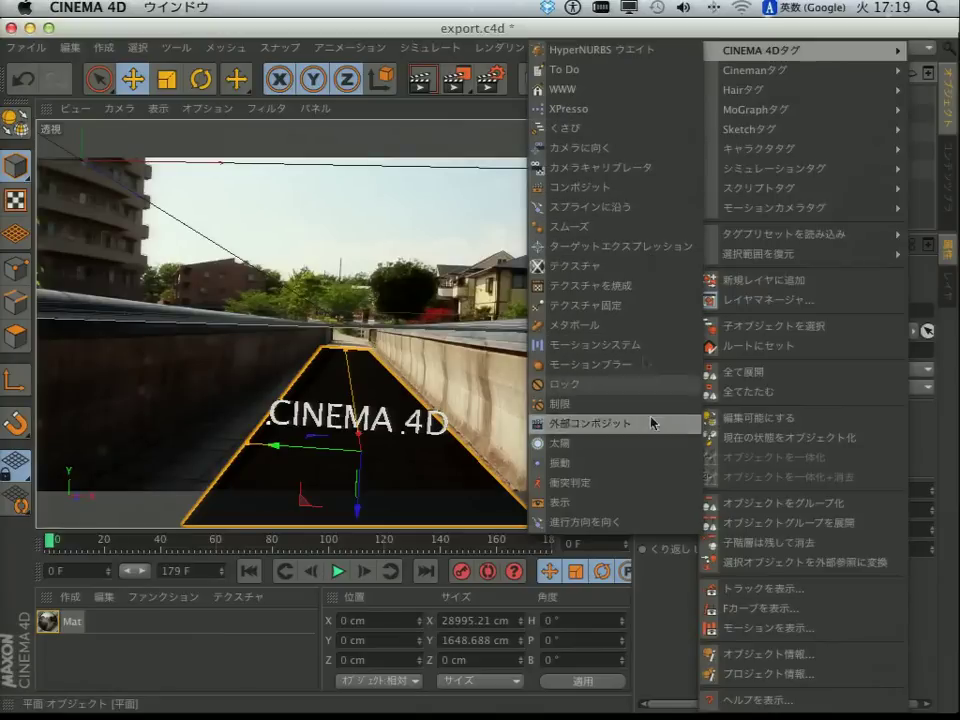
pyautogui.click(619, 190)
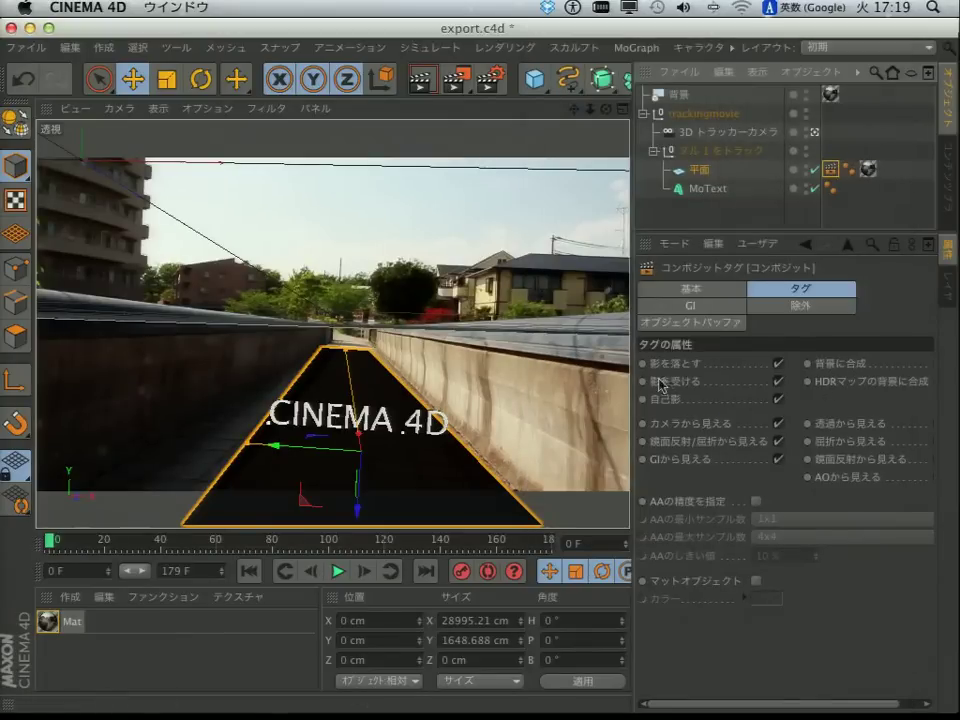
pyautogui.moveTo(632, 380); pyautogui.dragTo(584, 380)
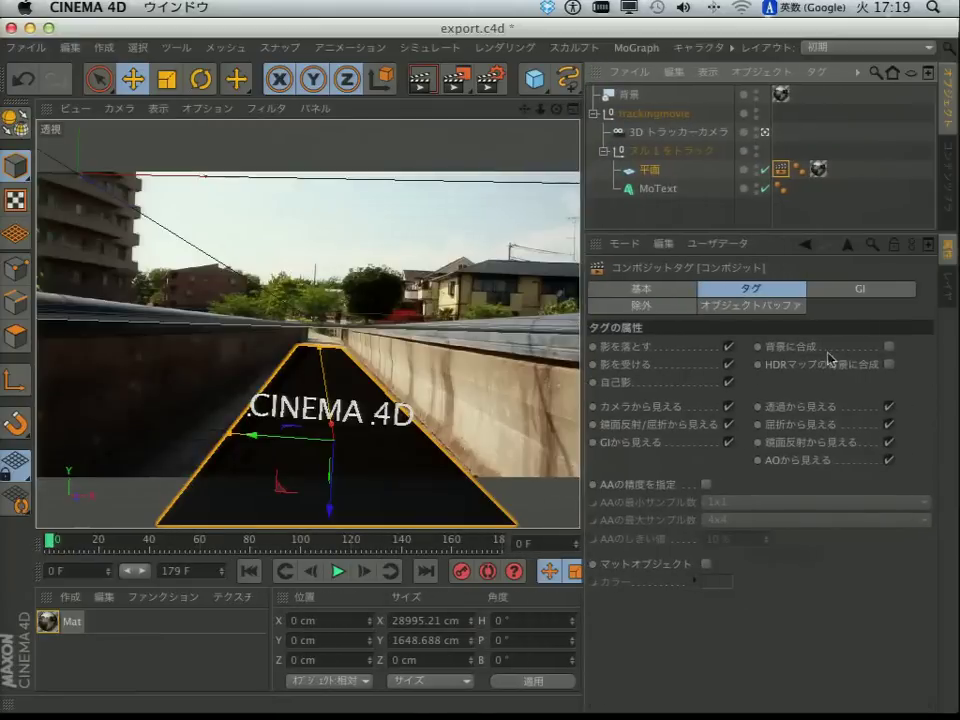
pyautogui.click(889, 347)
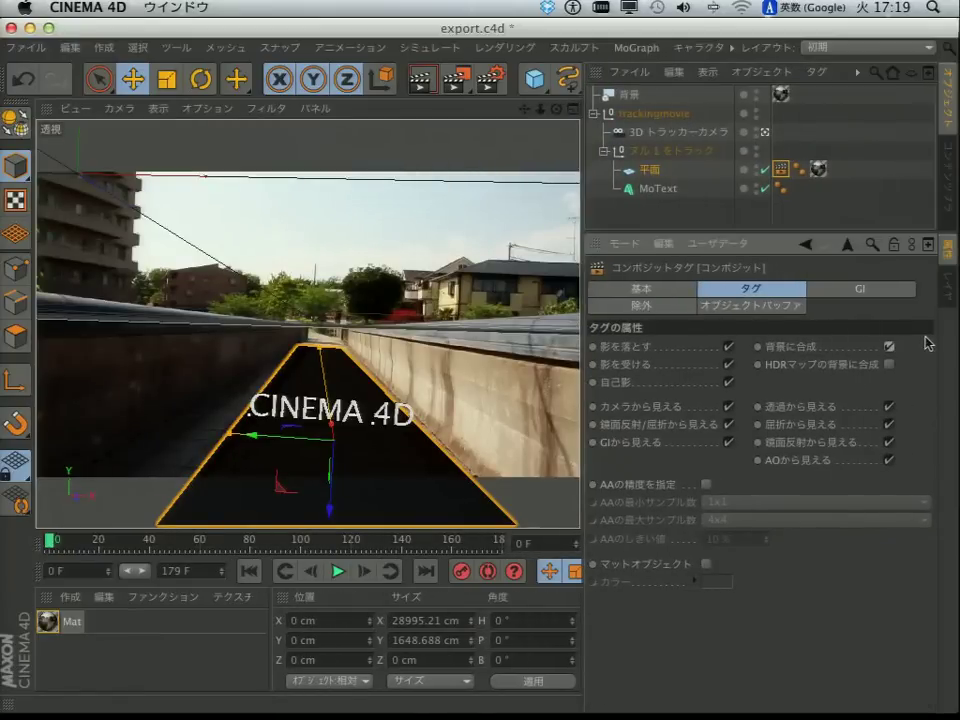
pyautogui.moveTo(583, 208); pyautogui.dragTo(609, 213)
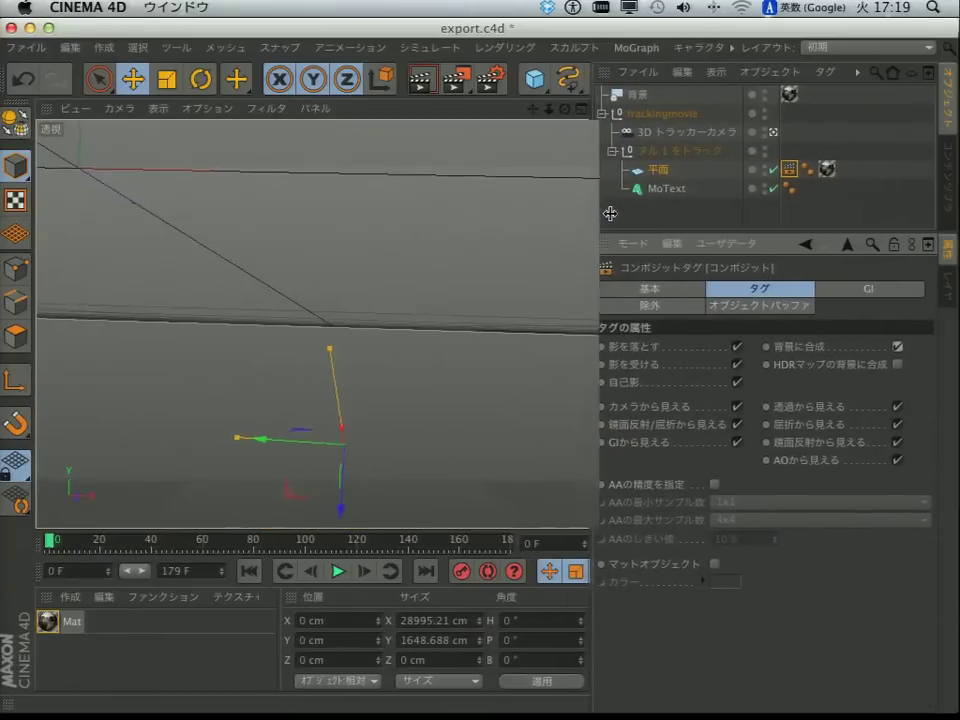
pyautogui.scroll(-2, 418, 75)
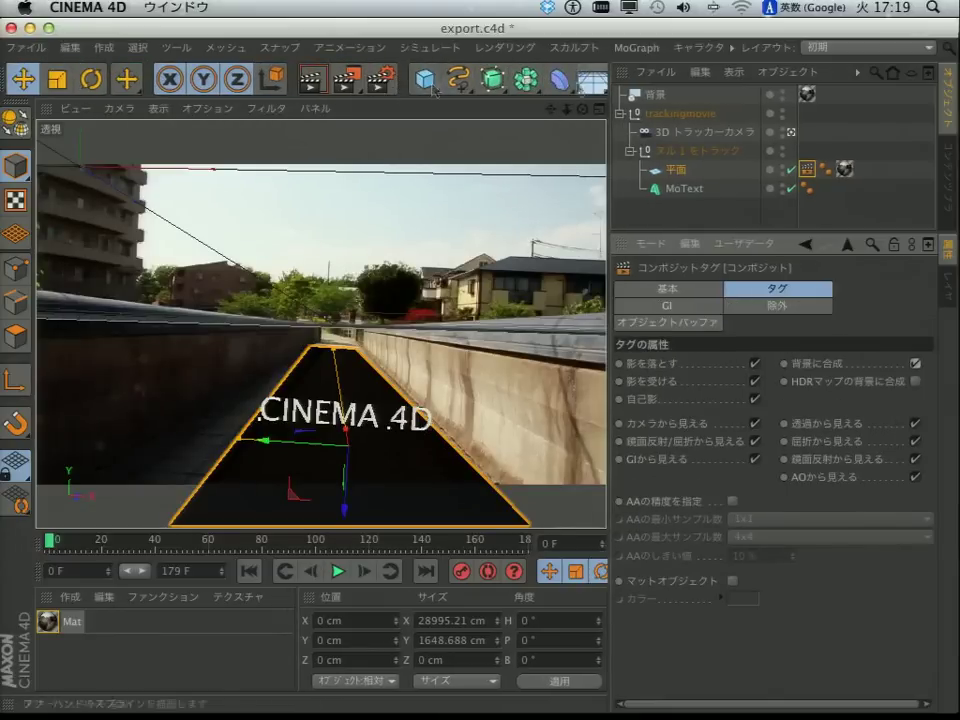
# - Add a light to the scene and move it beside the walkway's left wall
pyautogui.scroll(-2, 433, 75)
pyautogui.click(580, 78)
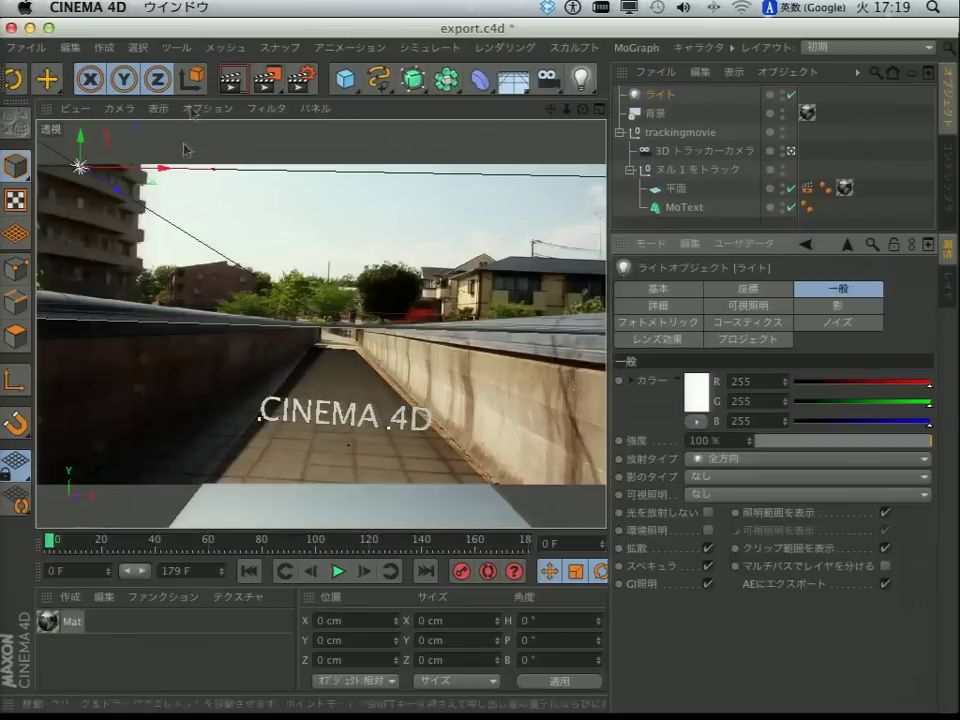
pyautogui.scroll(1, 100, 80)
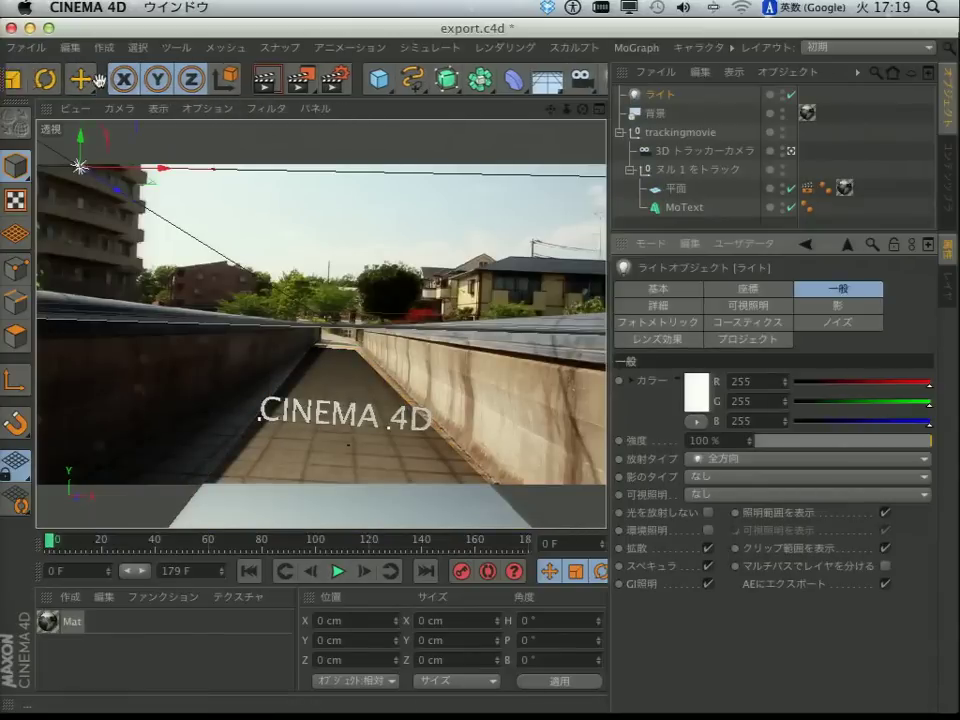
pyautogui.scroll(3, 100, 80)
pyautogui.click(132, 79)
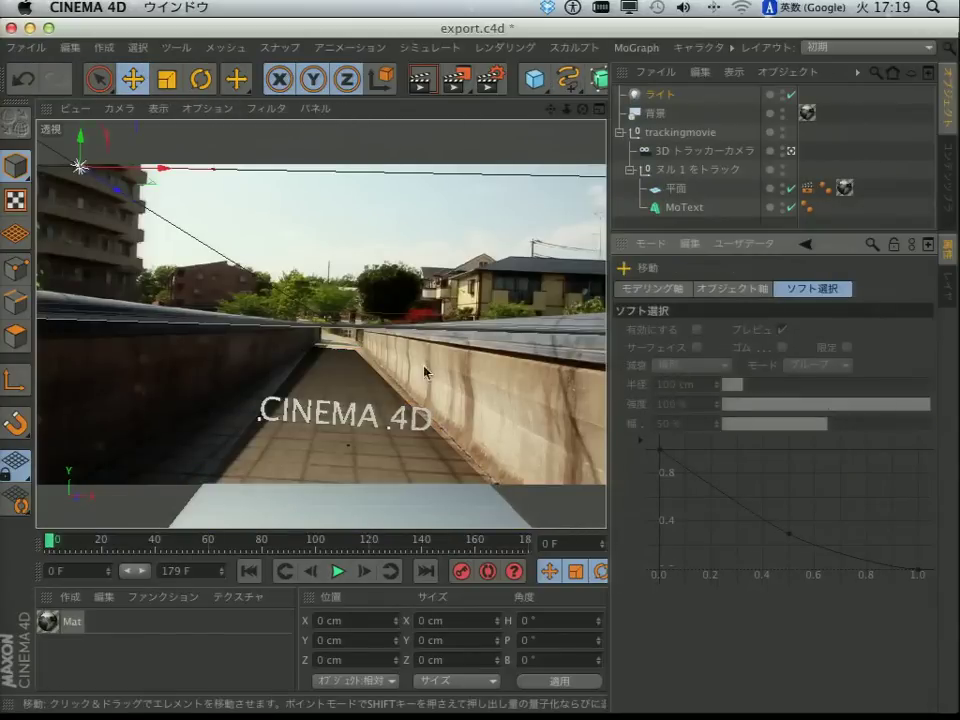
pyautogui.moveTo(80, 167); pyautogui.dragTo(222, 332)
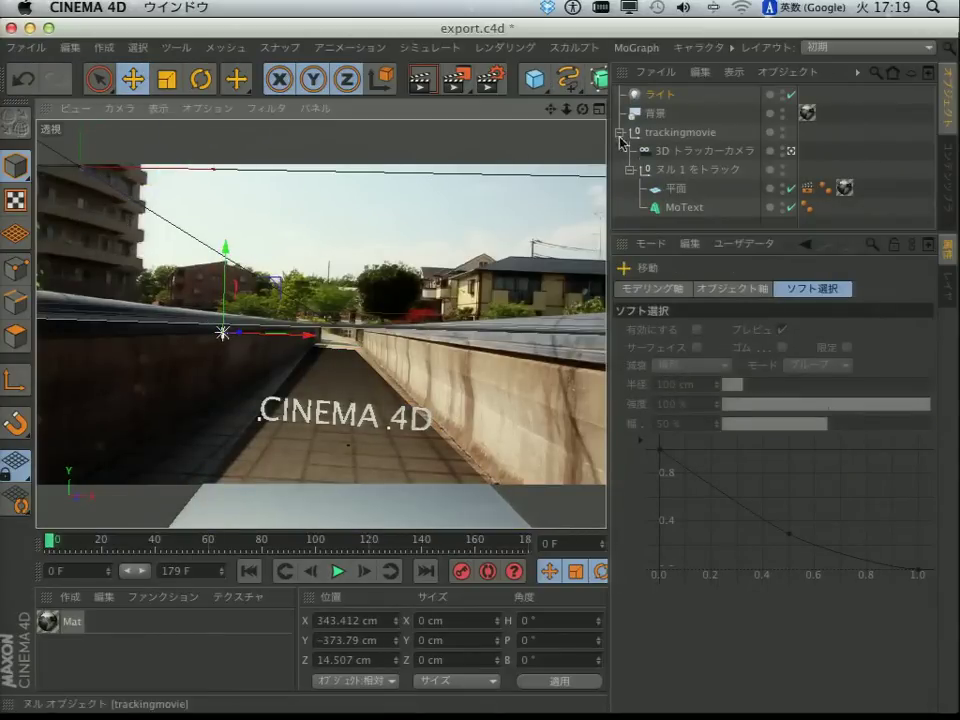
# - Place the light far out and high above the walkway (Y 1004.567 cm) in a full-size Perspective view
pyautogui.middleClick(589, 171)
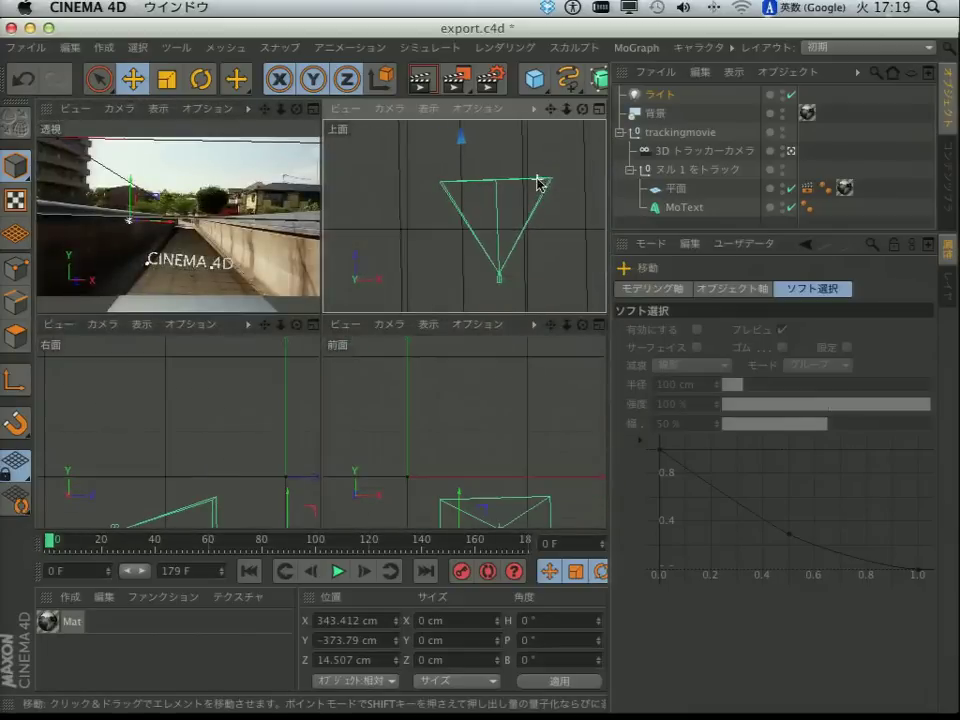
pyautogui.scroll(5, 463, 214)
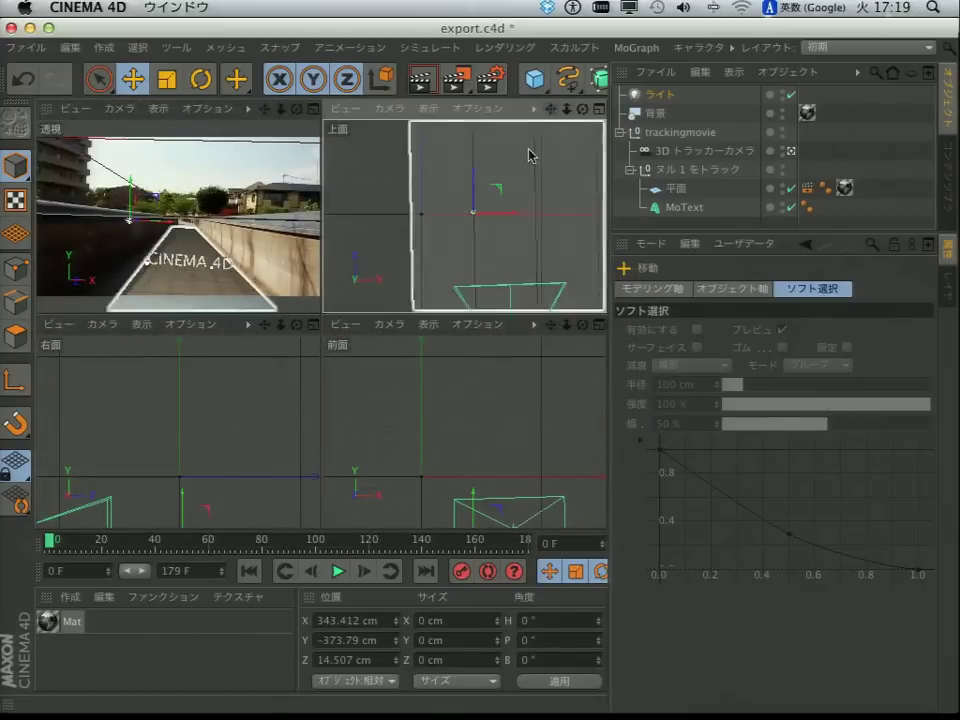
pyautogui.scroll(-2, 528, 155)
pyautogui.scroll(-2, 528, 155)
pyautogui.scroll(-2, 528, 155)
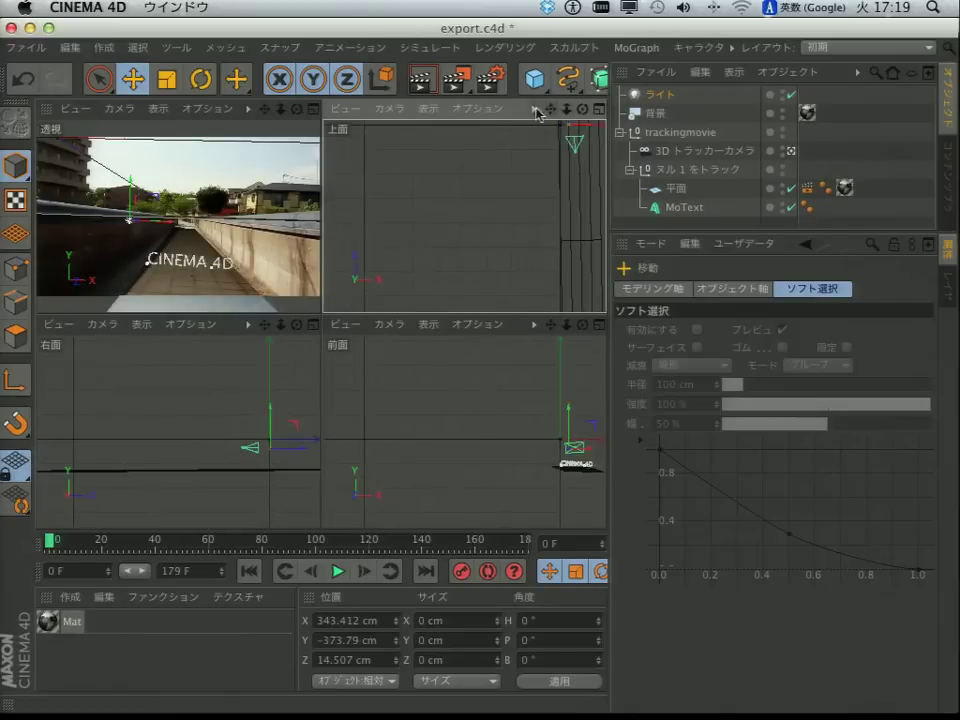
pyautogui.scroll(-2, 465, 214)
pyautogui.moveTo(546, 139)
pyautogui.mouseDown()
pyautogui.moveTo(535, 195)
pyautogui.moveTo(541, 148)
pyautogui.moveTo(564, 161)
pyautogui.moveTo(540, 133)
pyautogui.moveTo(523, 133)
pyautogui.moveTo(573, 252)
pyautogui.mouseUp()
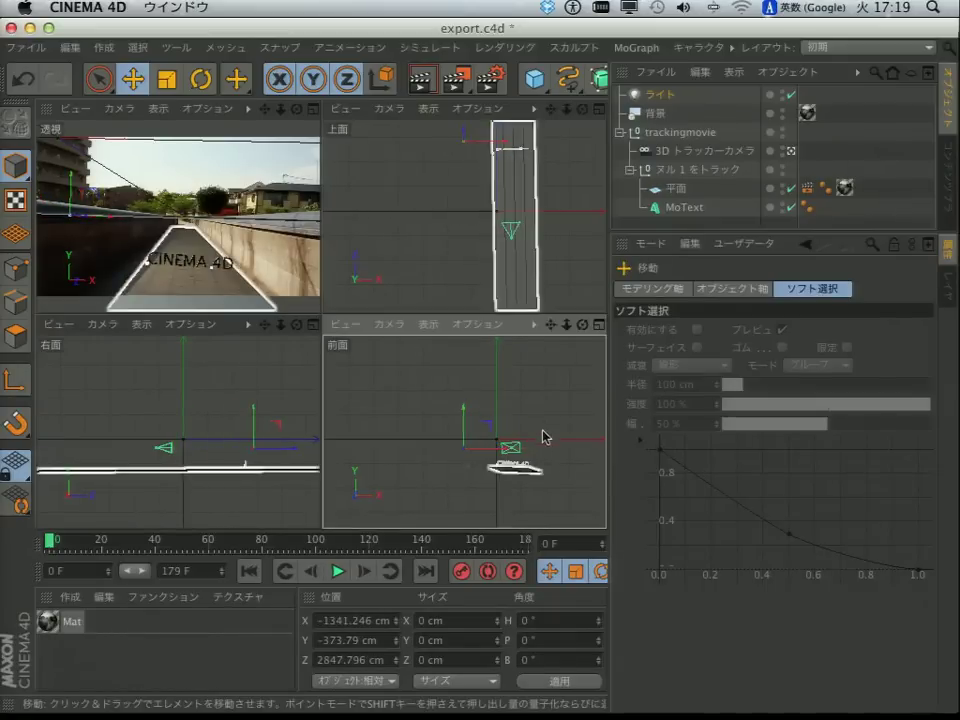
pyautogui.moveTo(542, 437); pyautogui.dragTo(541, 407)
pyautogui.press('F1')
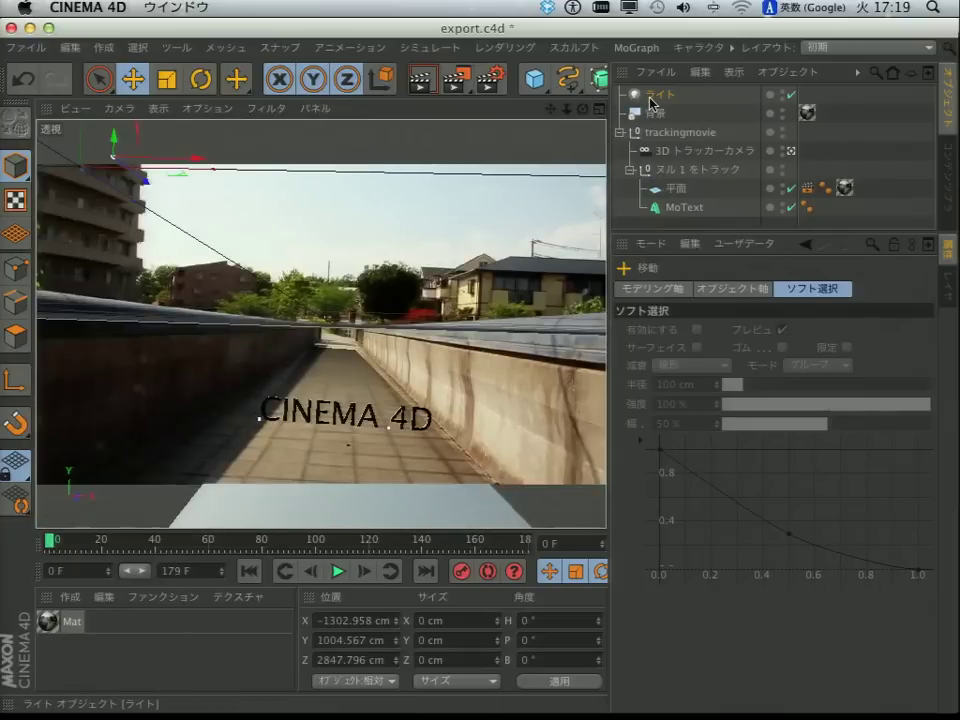
# - Give the light Area shadows, tilt it to -80.99° pitch, and render the view
pyautogui.click(660, 93)
pyautogui.click(716, 478)
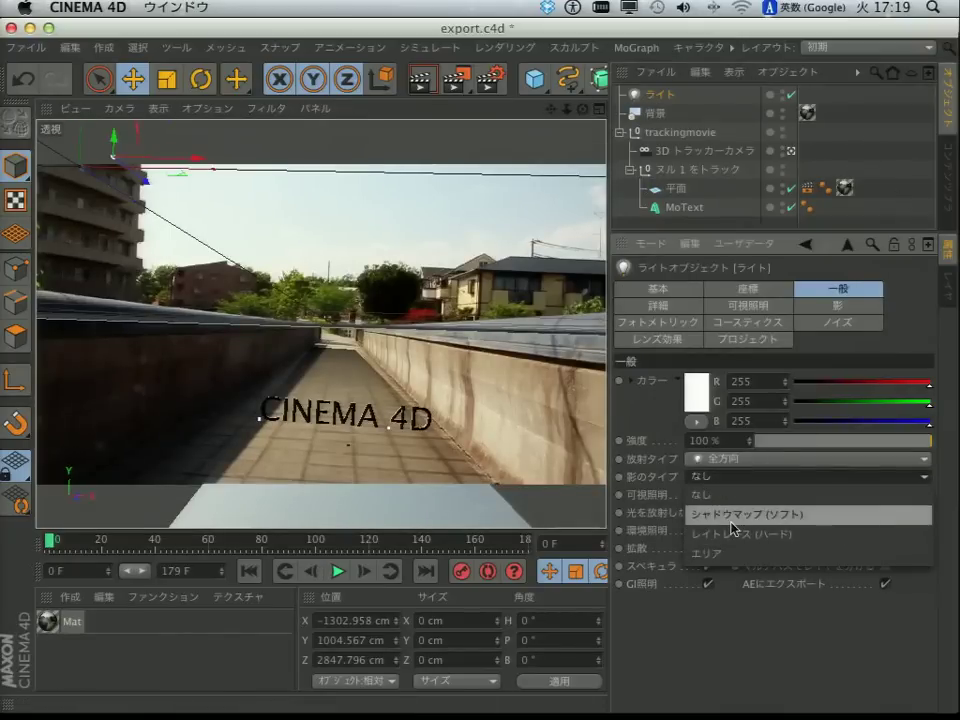
pyautogui.click(733, 555)
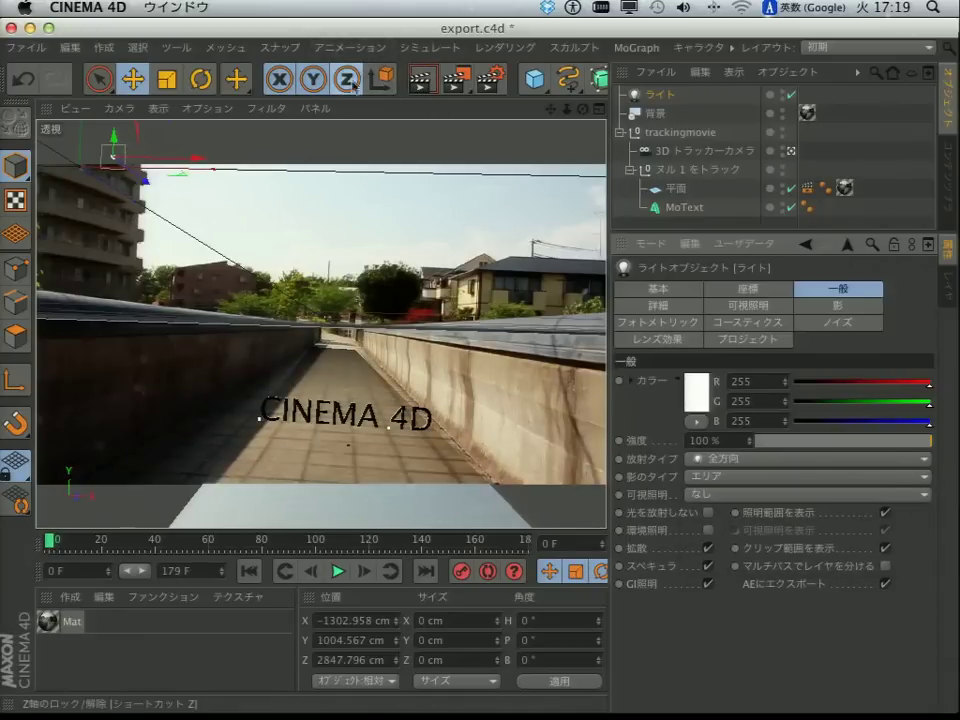
pyautogui.click(202, 79)
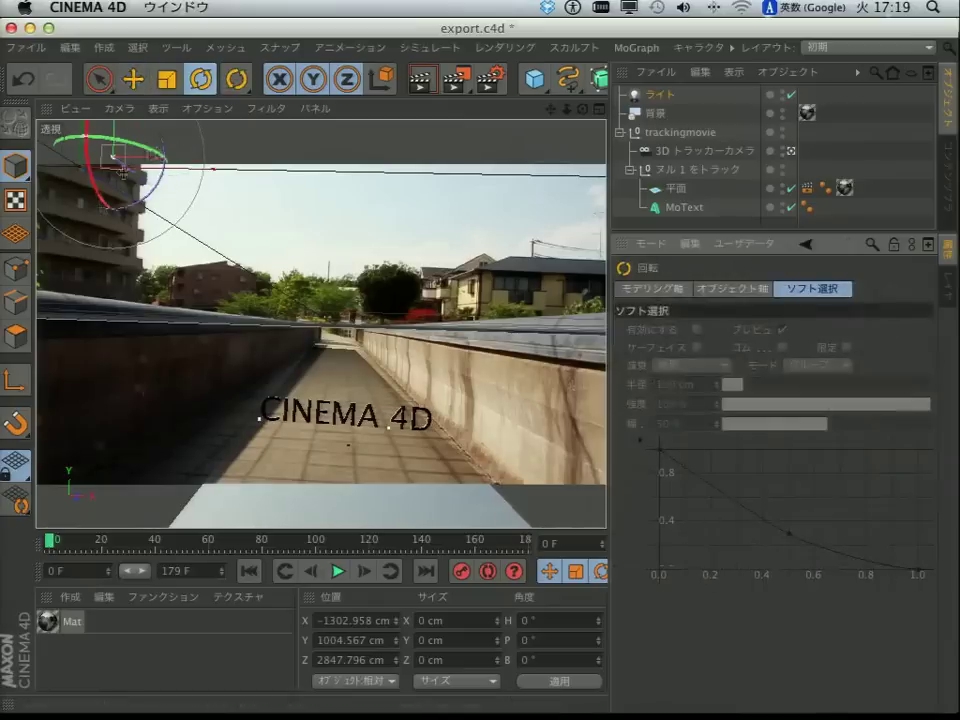
pyautogui.moveTo(118, 112); pyautogui.dragTo(105, 195)
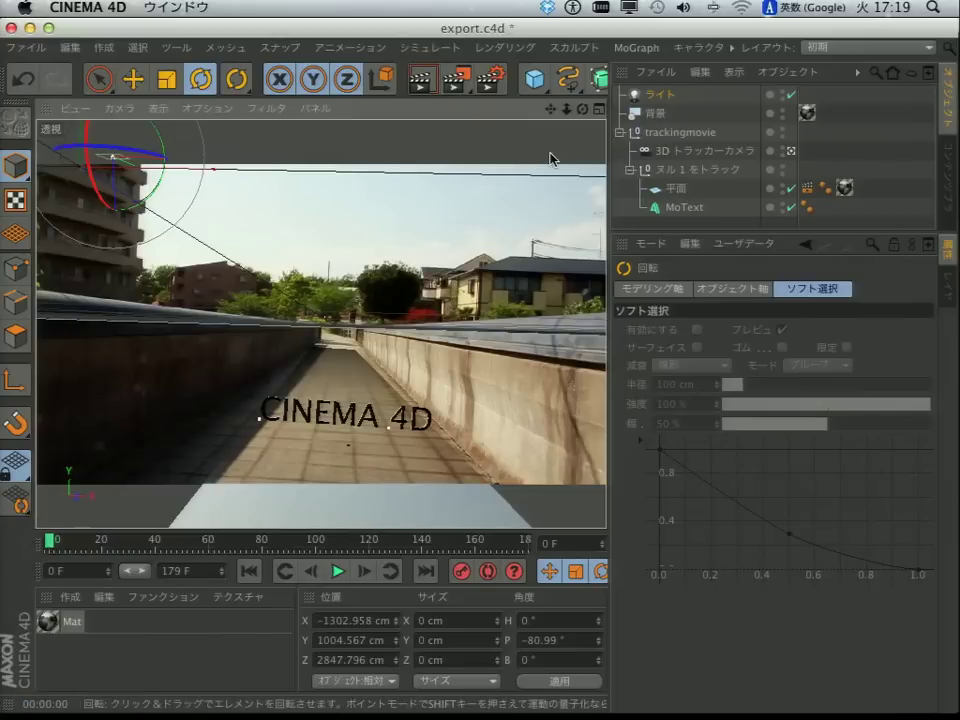
pyautogui.click(421, 84)
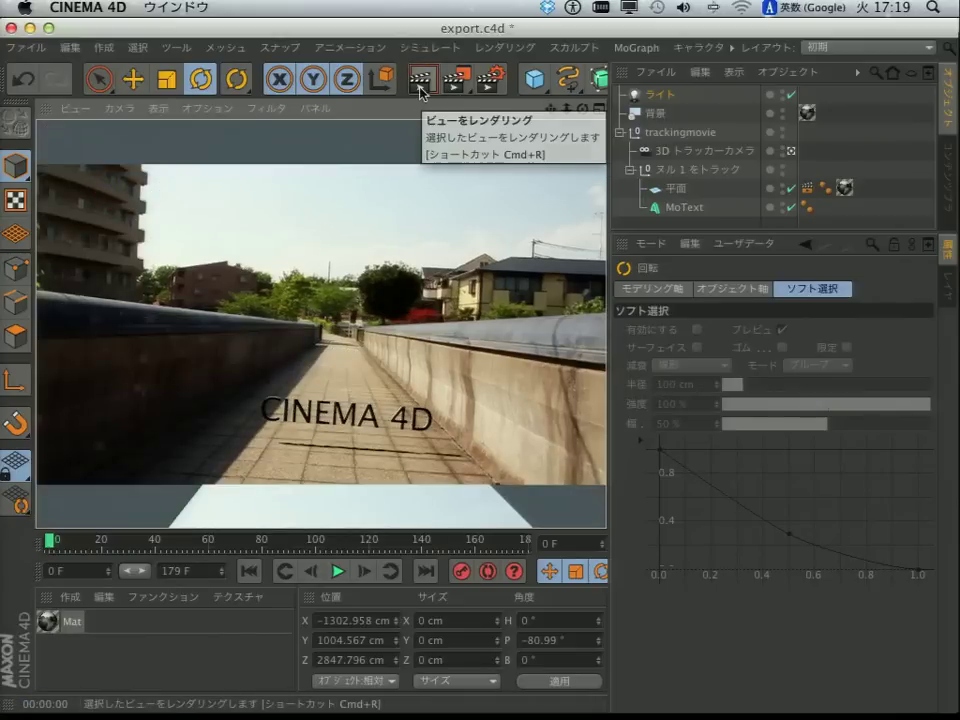
# - Extrude the CINEMA 4D text 431.731 cm deep and render the shadow result
pyautogui.click(684, 208)
pyautogui.moveTo(738, 368); pyautogui.dragTo(790, 360)
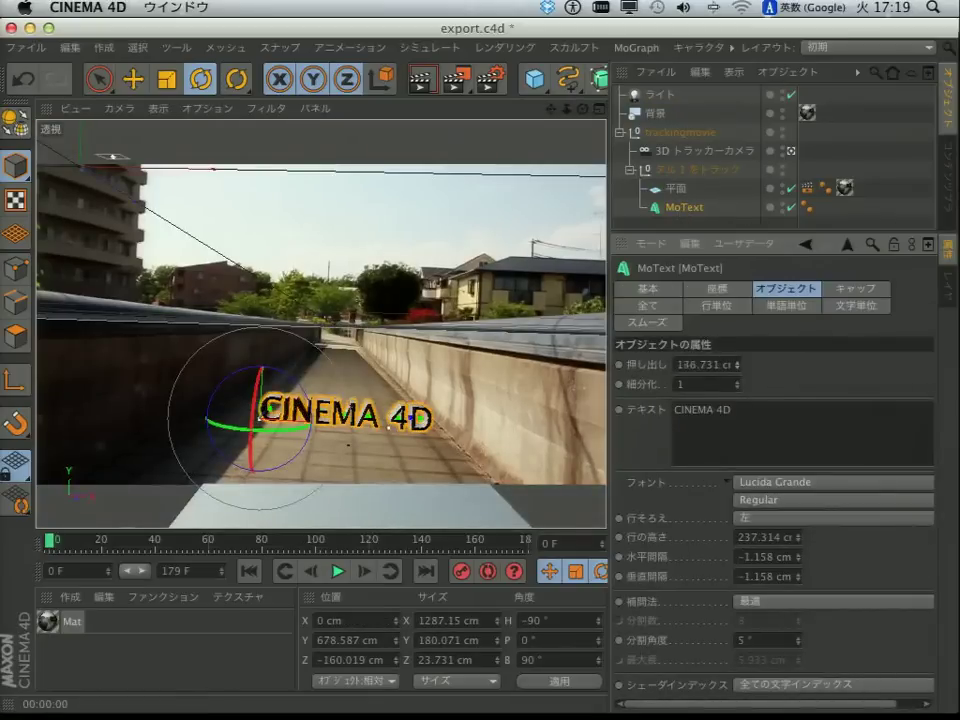
pyautogui.click(400, 47)
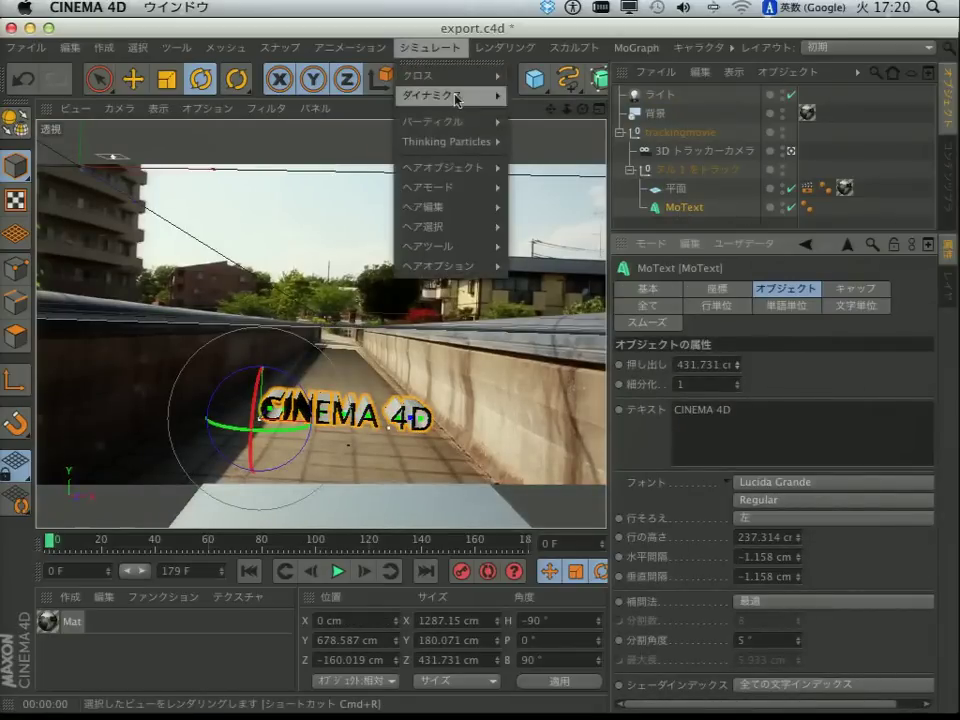
pyautogui.click(505, 47)
pyautogui.click(425, 92)
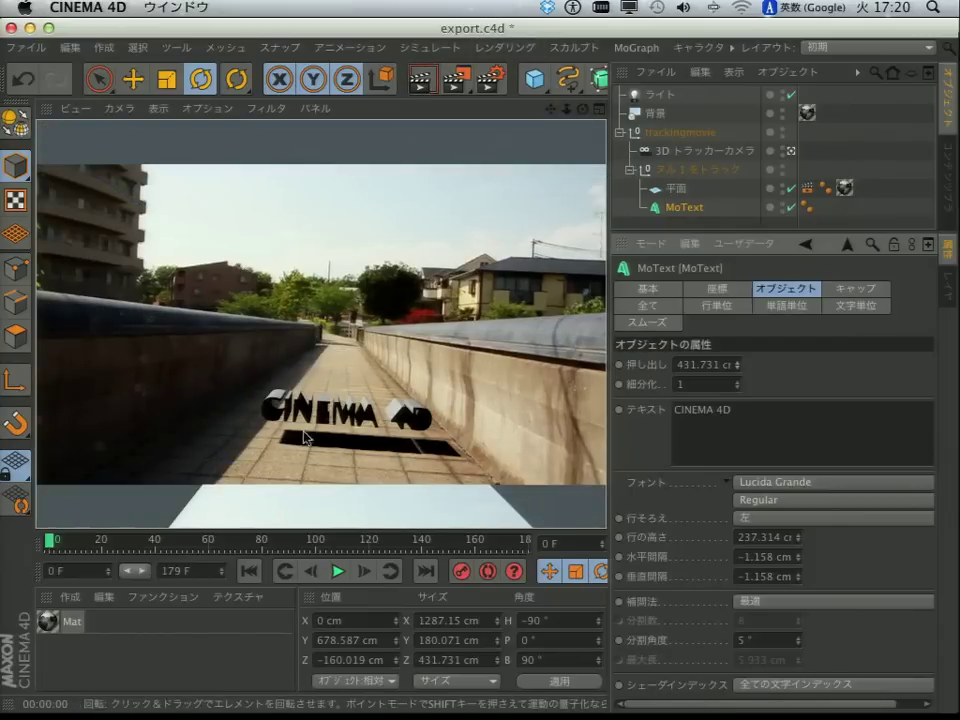
pyautogui.click(645, 94)
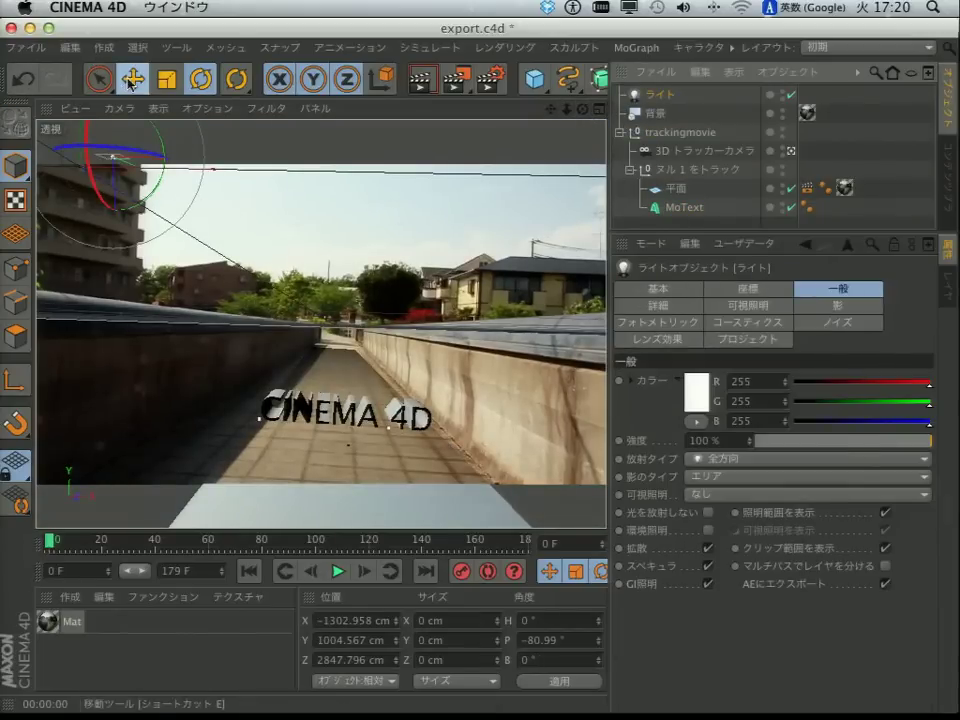
# - Move the light lower and closer (Y 821.571, Z 1693.676 cm) and render the text's shadow at frame 93
pyautogui.click(133, 79)
pyautogui.moveTo(105, 180); pyautogui.dragTo(66, 162)
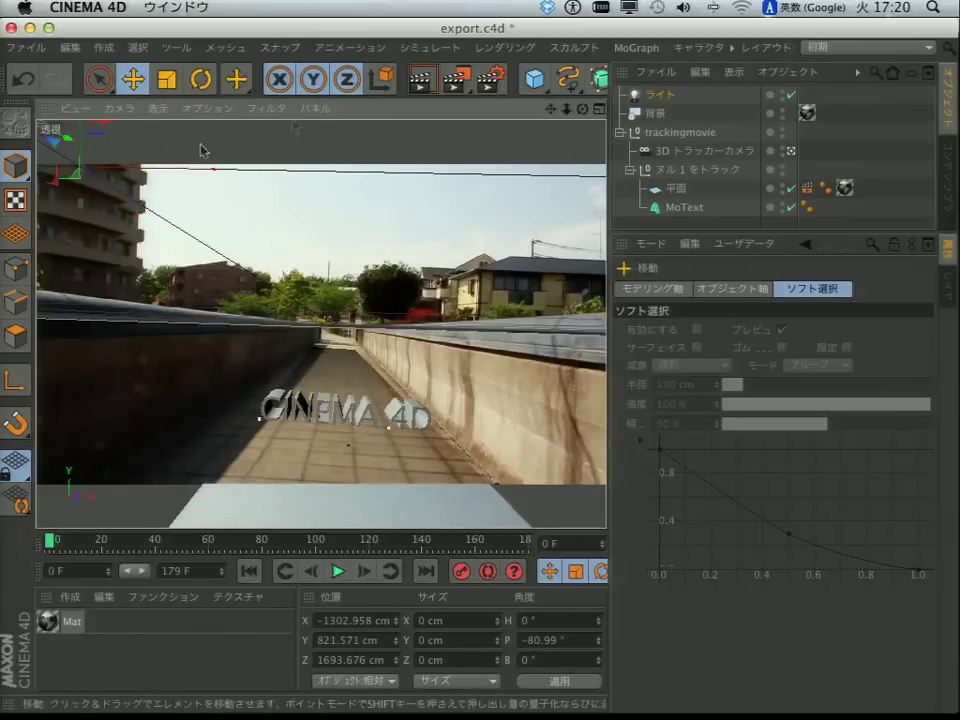
pyautogui.click(422, 80)
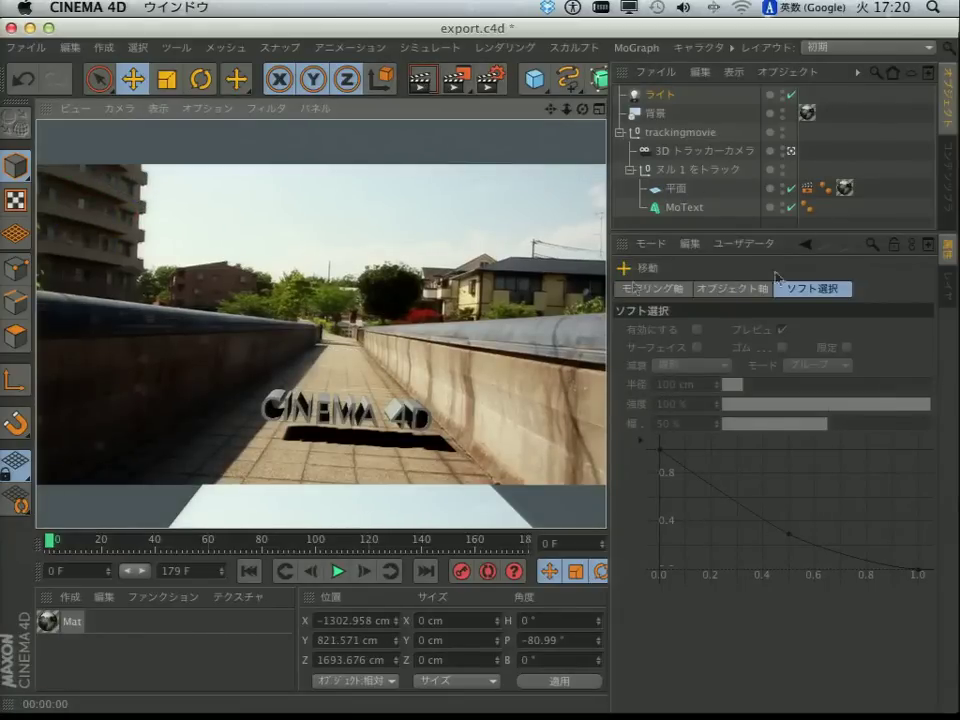
pyautogui.click(651, 101)
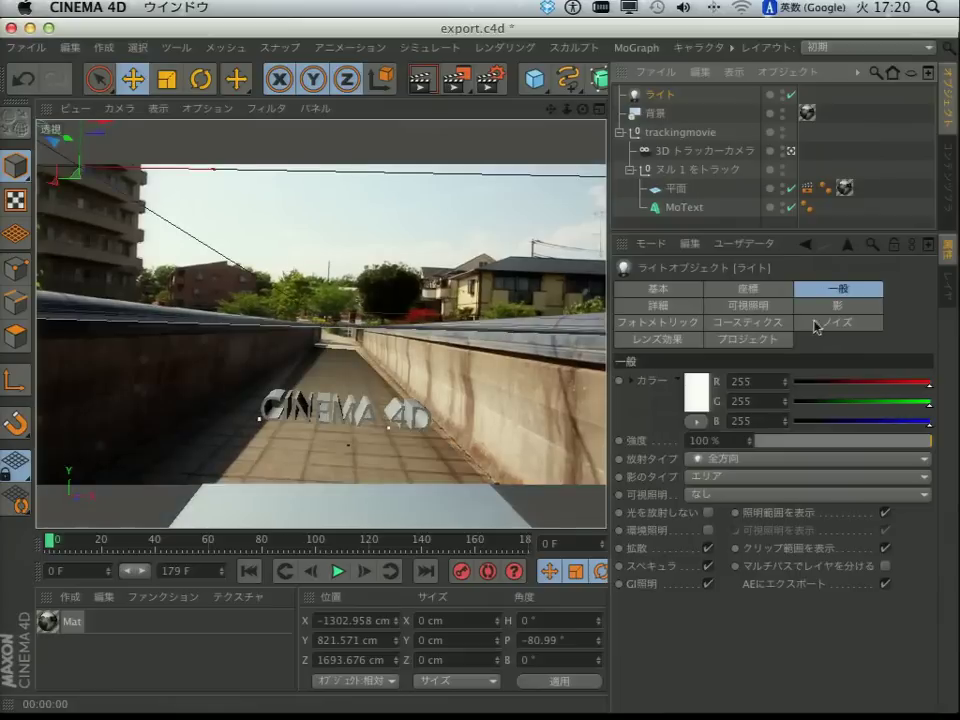
pyautogui.click(838, 306)
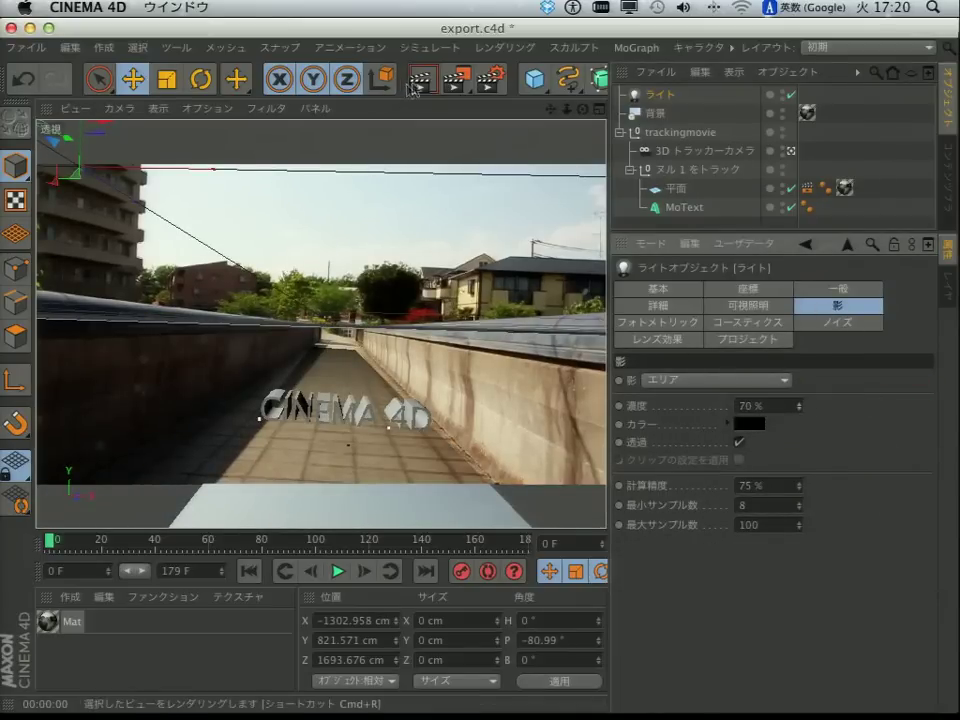
pyautogui.hotkey('ctrl', 'r')
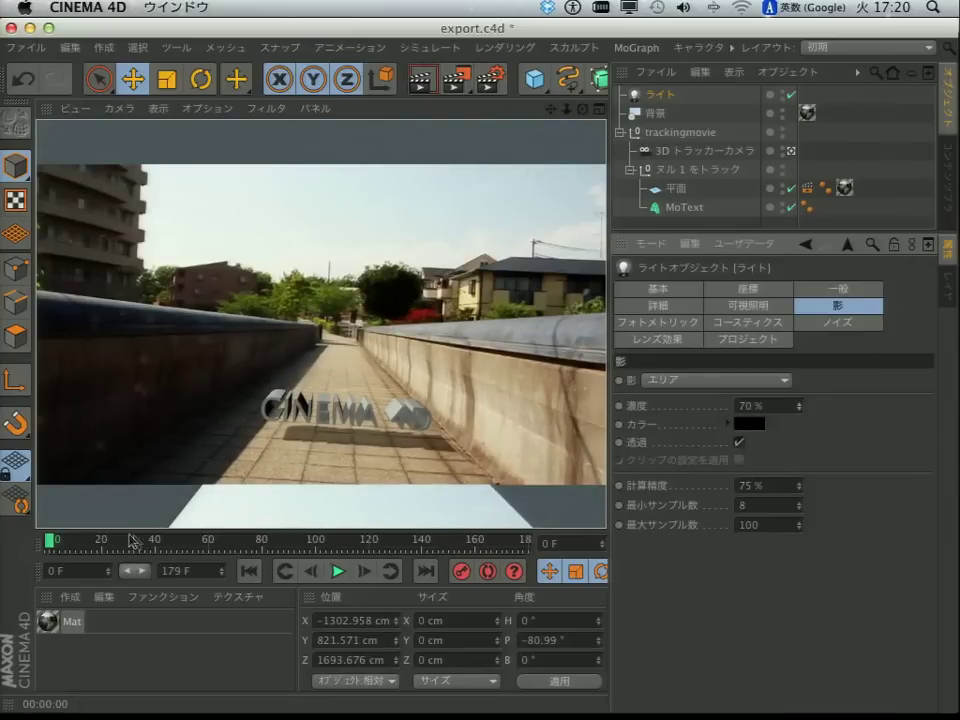
pyautogui.moveTo(58, 544); pyautogui.dragTo(297, 562)
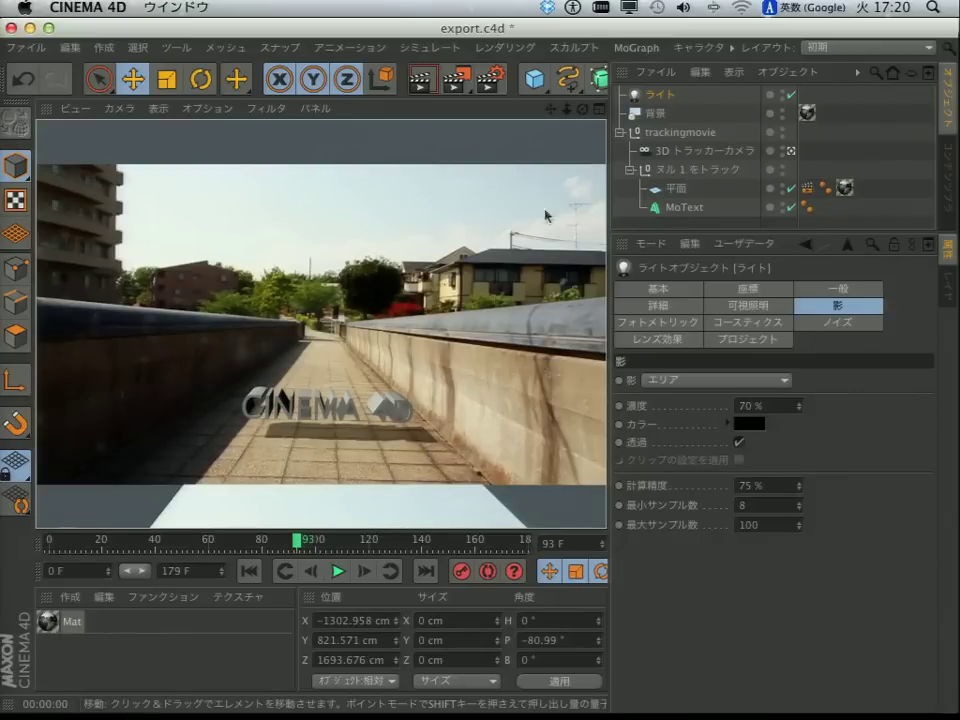
pyautogui.click(25, 47)
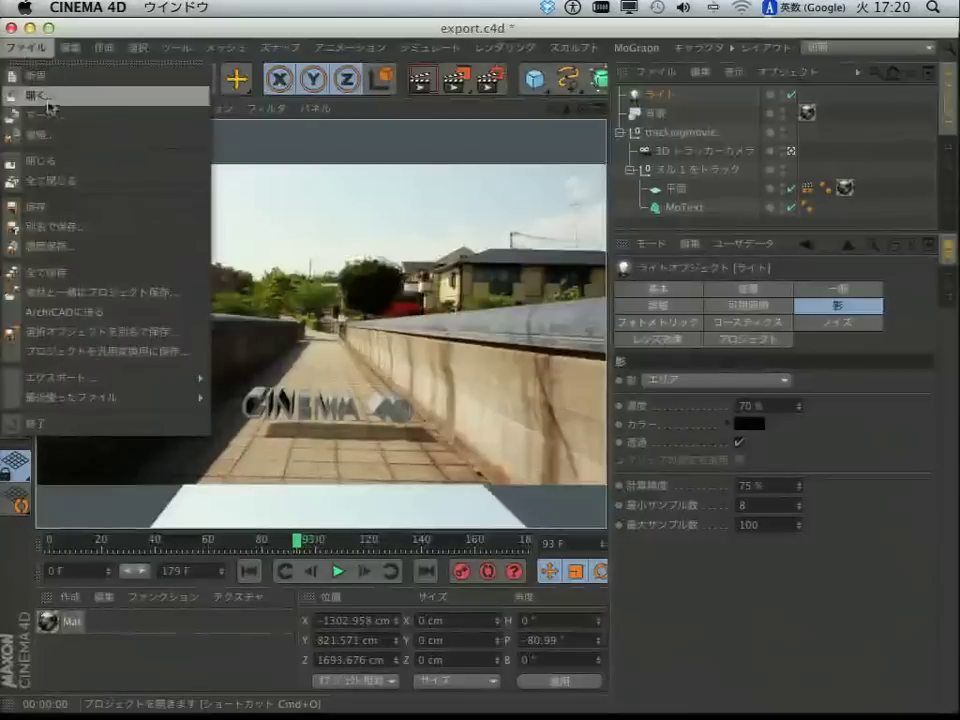
# - Open trackdata.c4d from the 3Dトラック folder
pyautogui.click(47, 97)
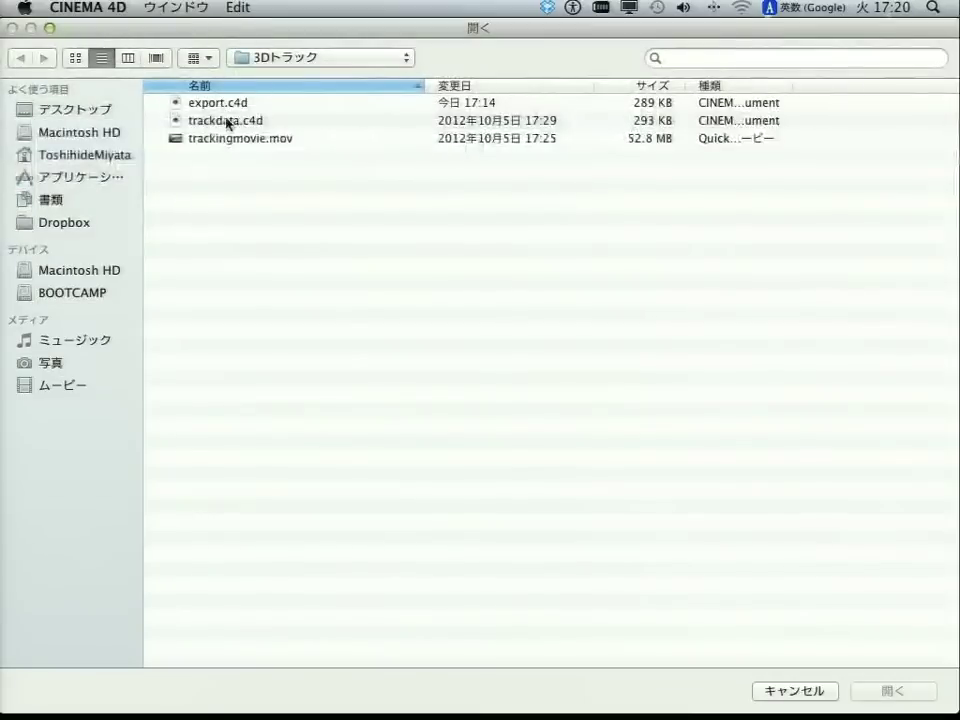
pyautogui.doubleClick(228, 123)
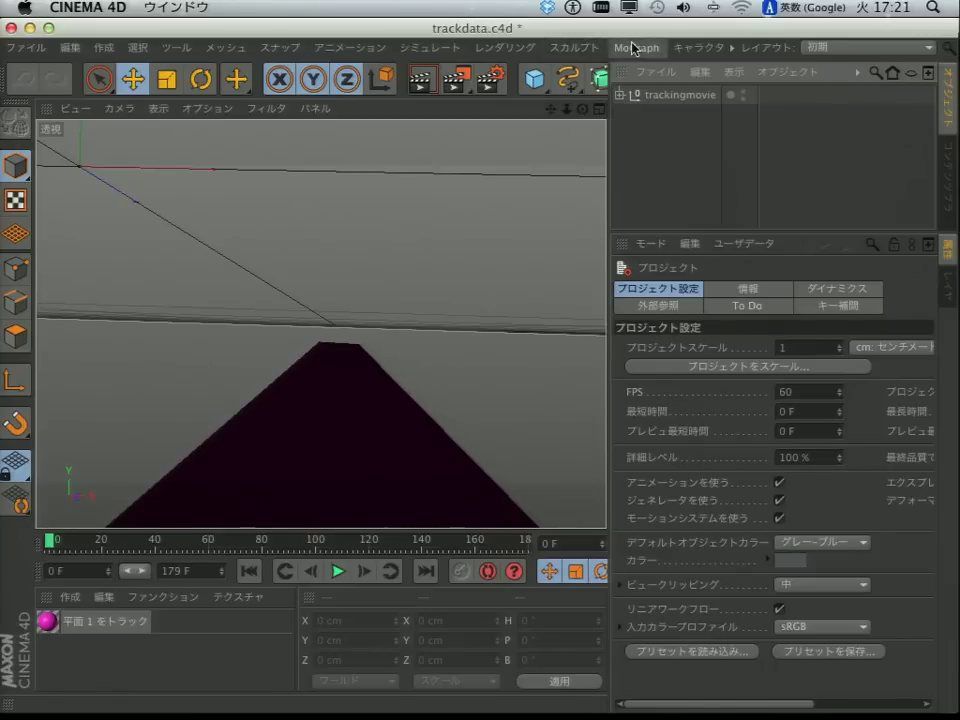
pyautogui.press('super+Tab')
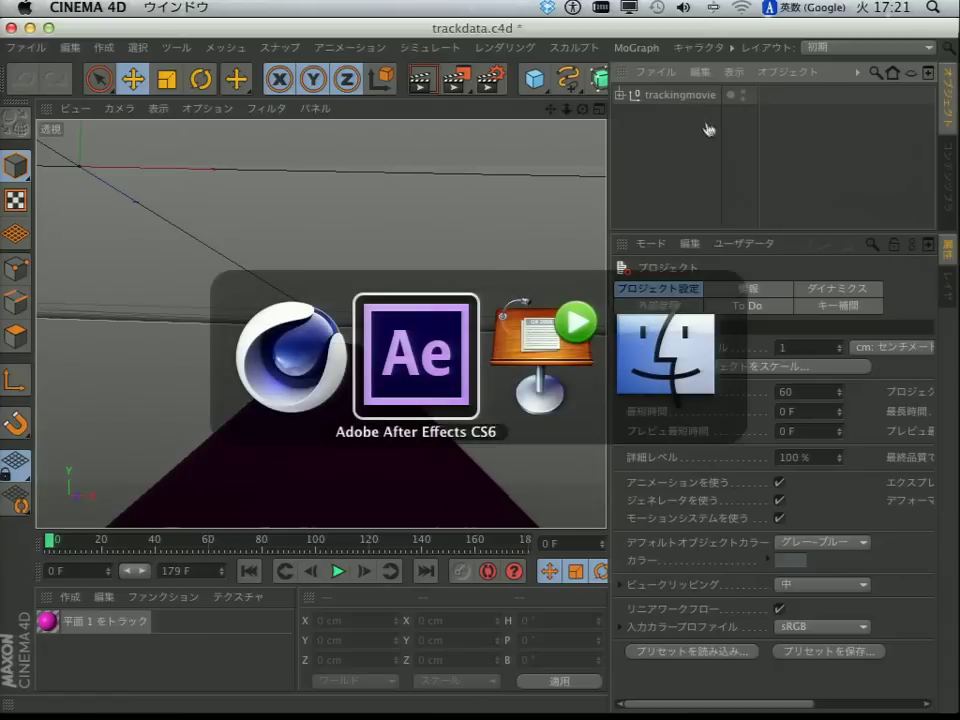
# - Show the After Effects-to-CINEMA 4D workflow slide in Keynote, then start opening a file in Cinema 4D
pyautogui.press('super+Tab')
pyautogui.press('space')
pyautogui.press('space')
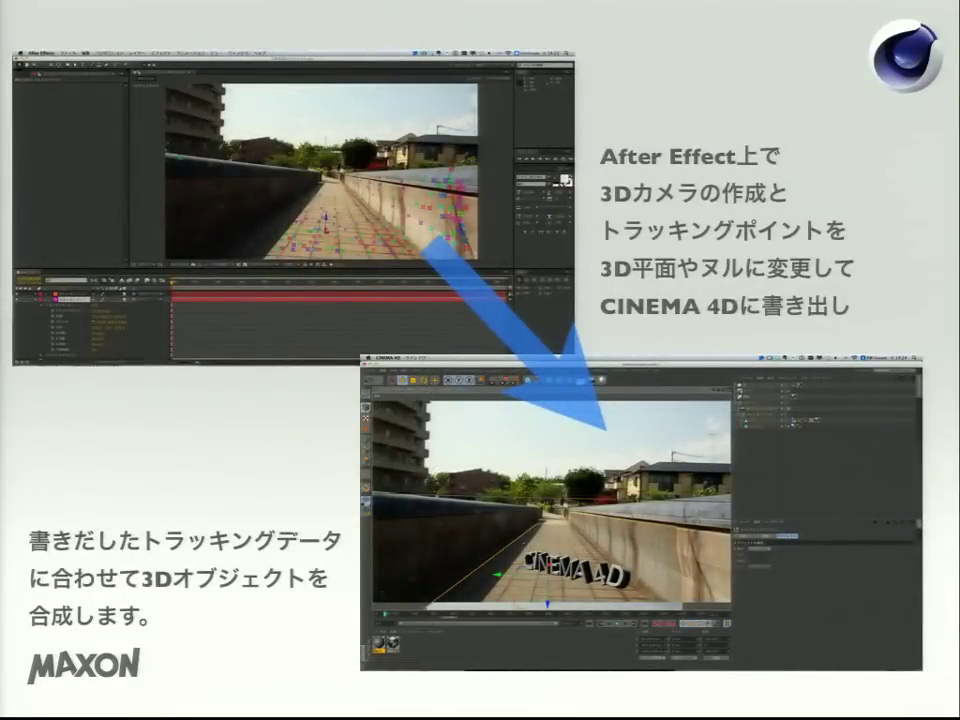
pyautogui.press('super+Tab')
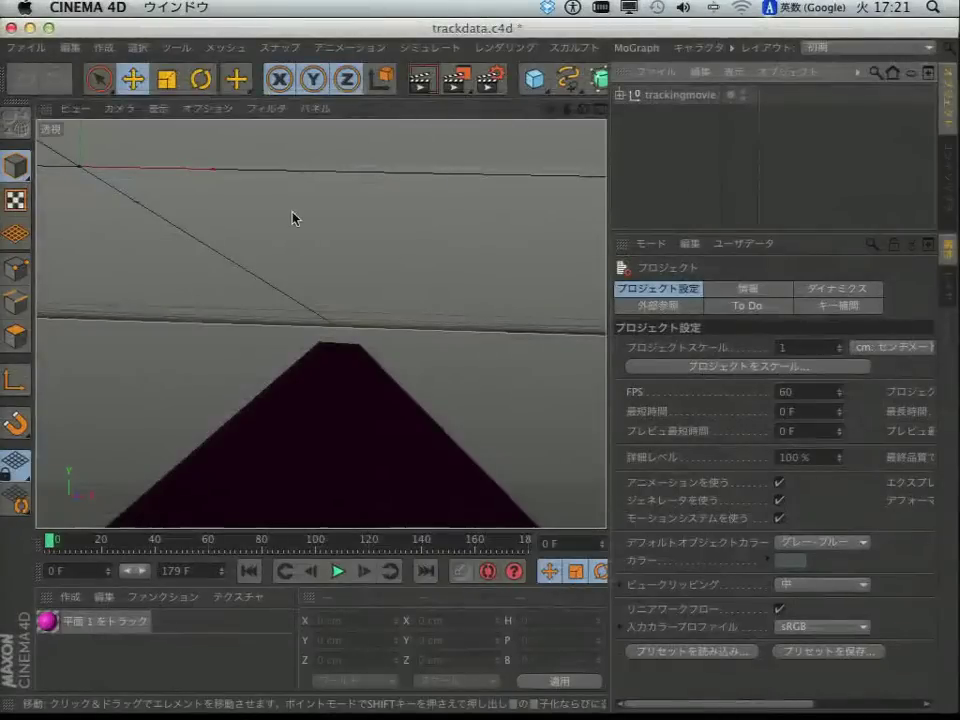
pyautogui.press('super+o')
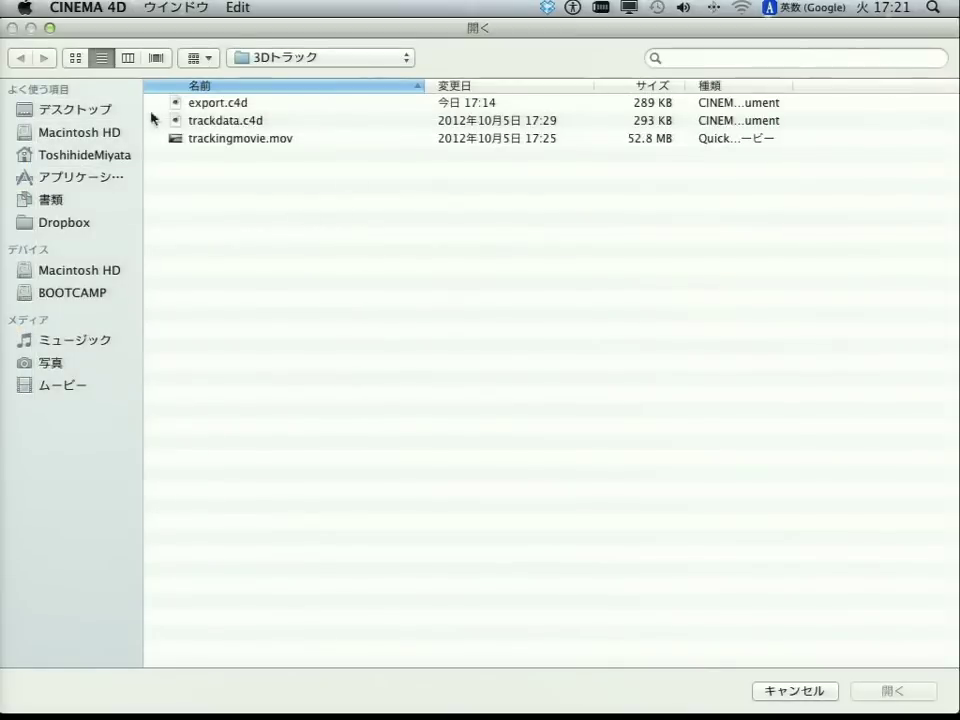
# - Open cameratracker_rendering.mov from the Desktop's AEexport folder
pyautogui.click(262, 57)
pyautogui.click(290, 96)
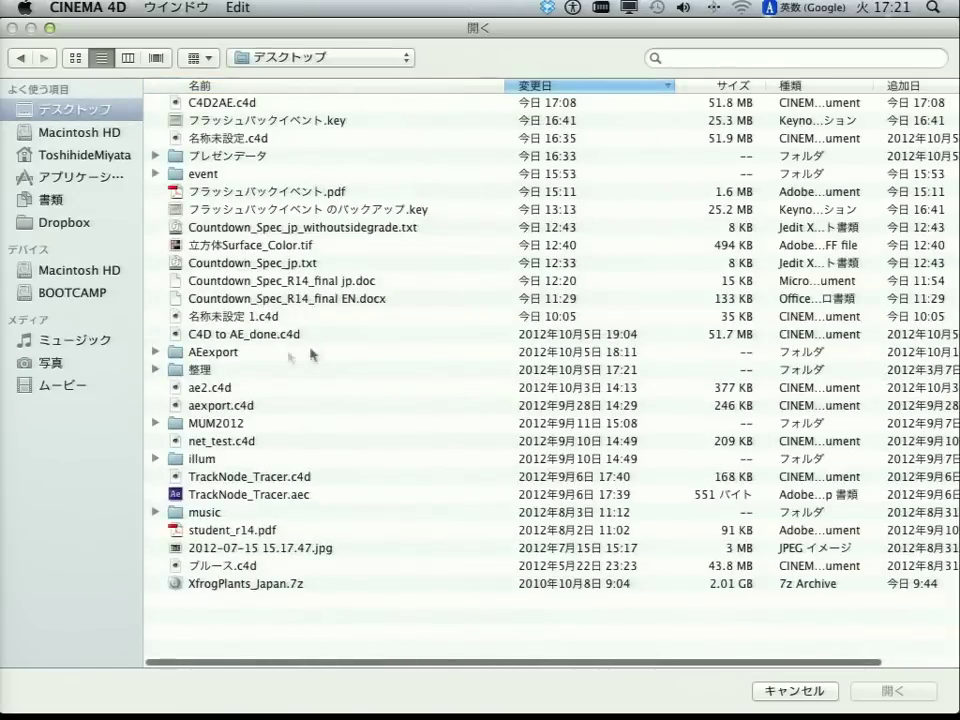
pyautogui.doubleClick(305, 354)
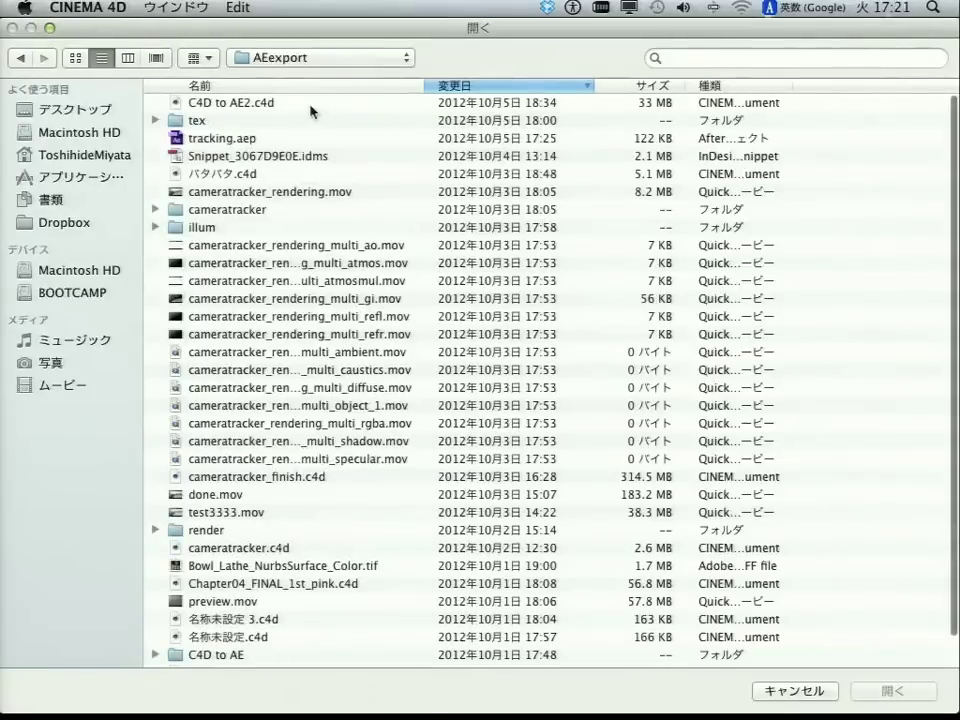
pyautogui.scroll(-3, 378, 200)
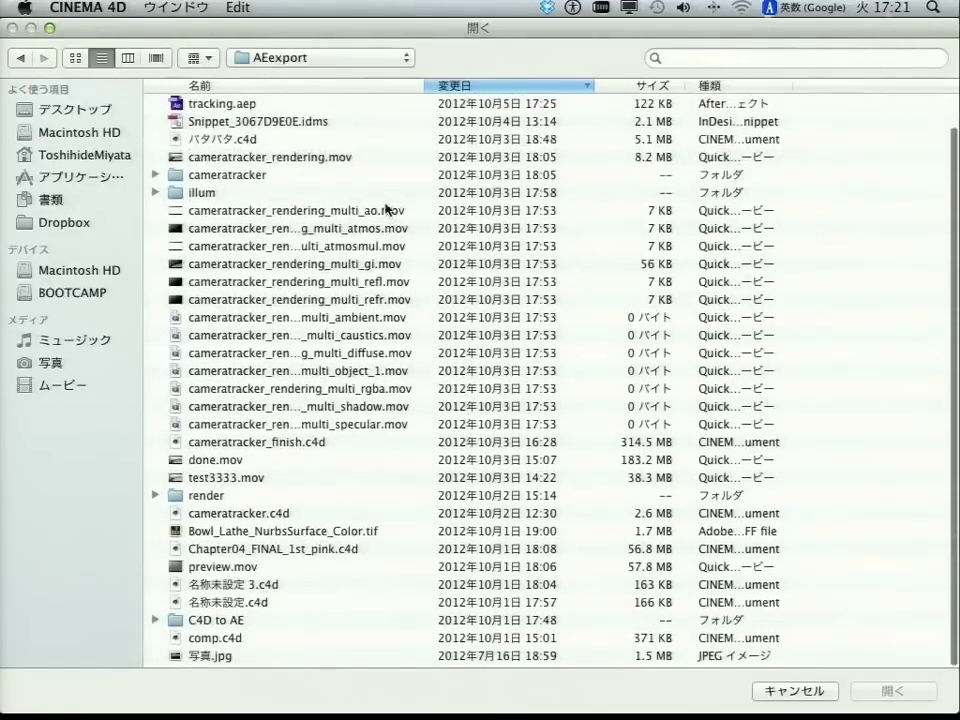
pyautogui.click(317, 516)
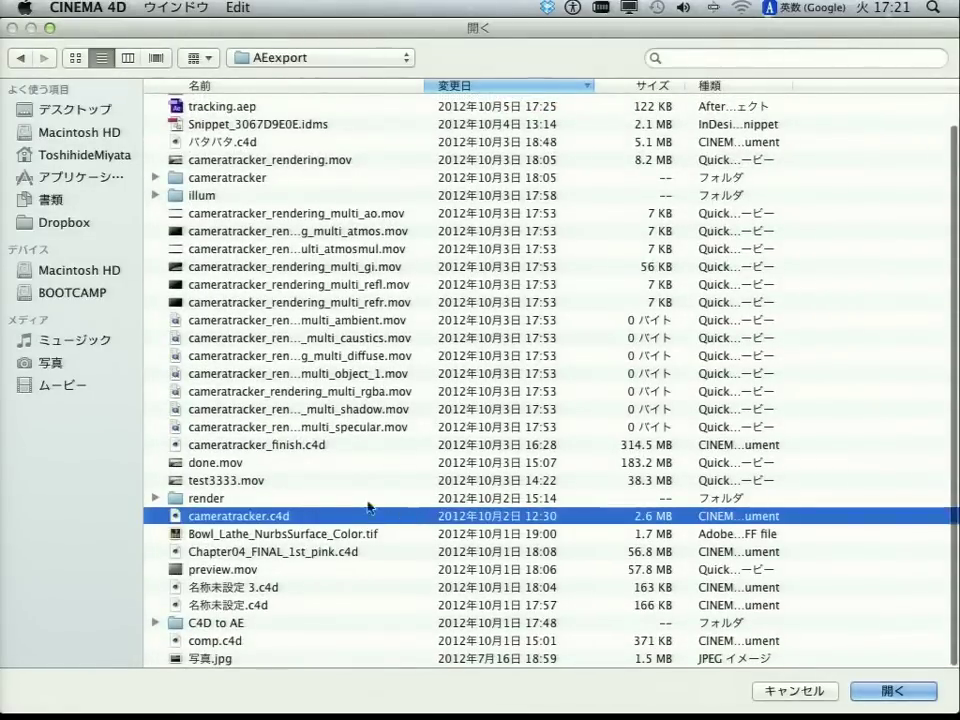
pyautogui.click(326, 468)
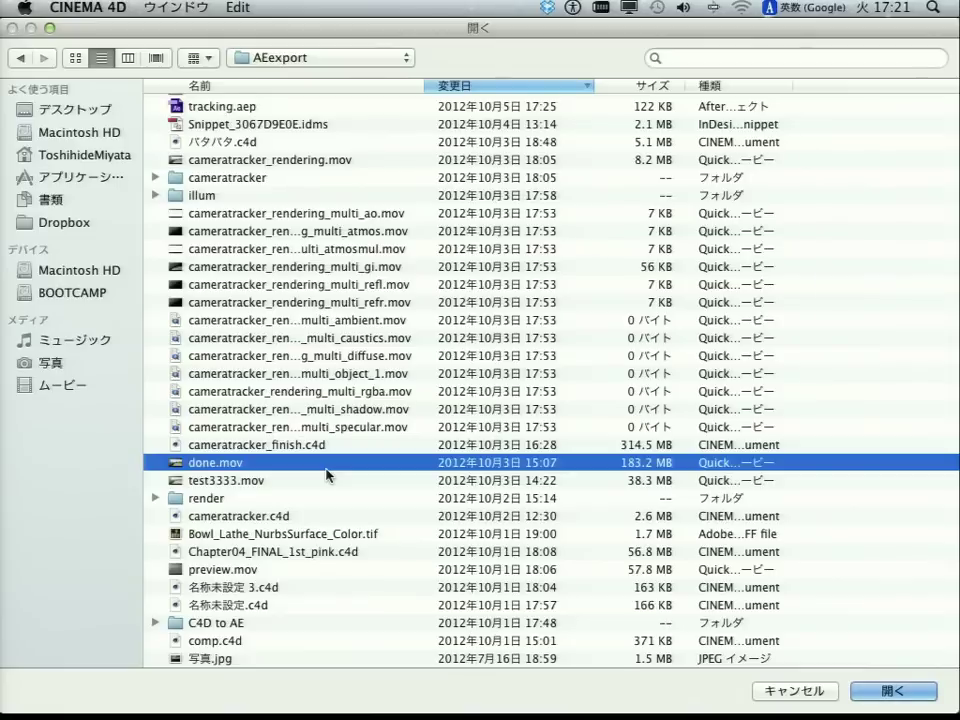
pyautogui.doubleClick(390, 160)
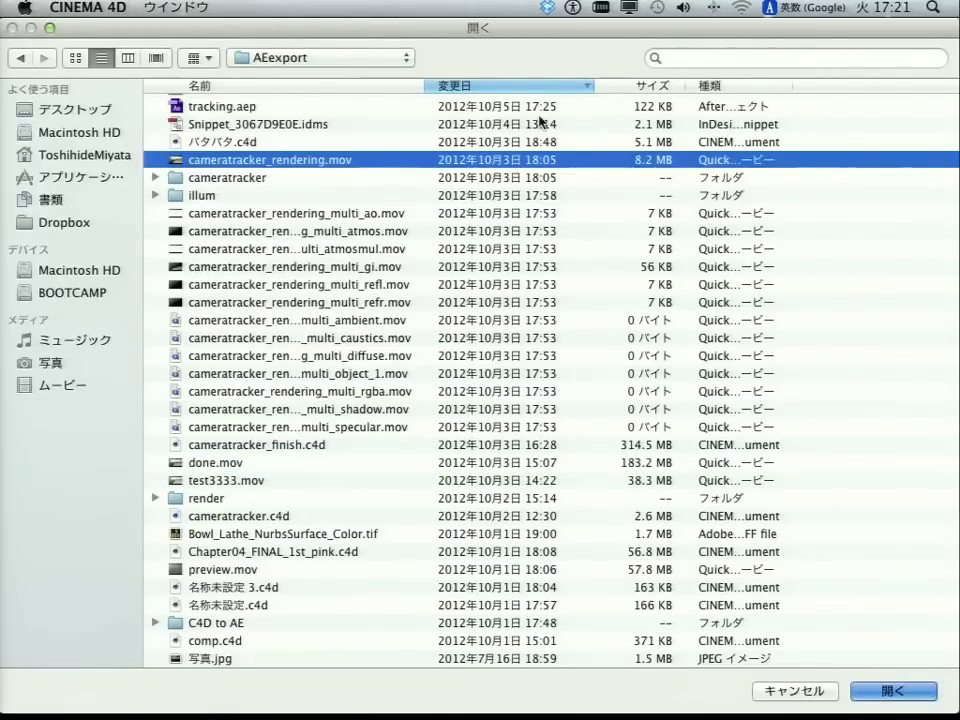
# - Return to the trackdata.c4d scene and switch to Finder with a new window
pyautogui.press('super+w')
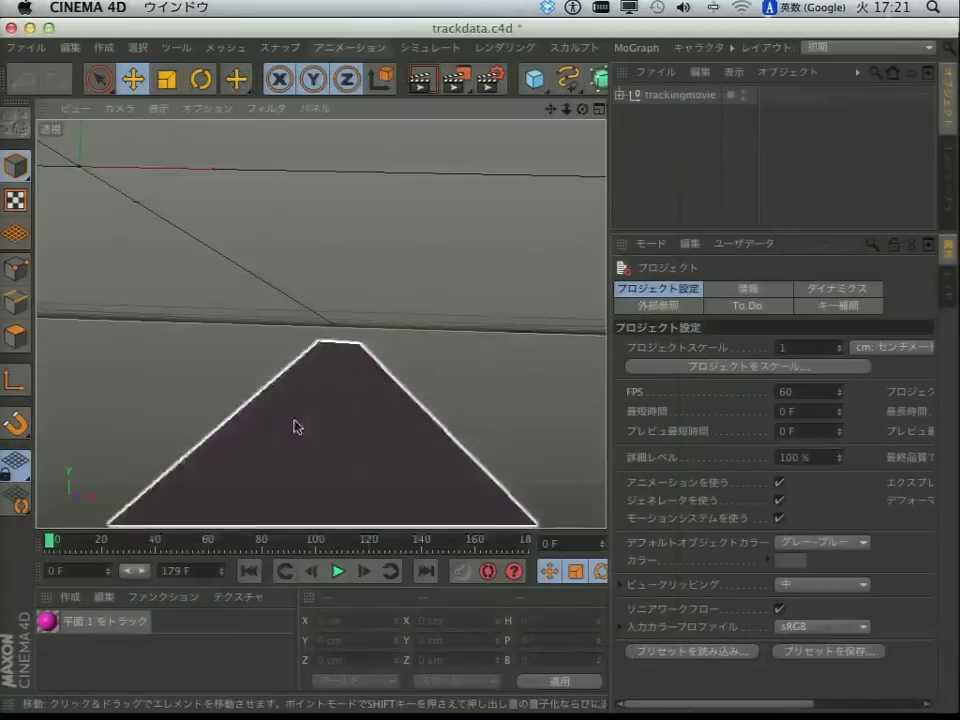
pyautogui.press('super+Tab')
pyautogui.press('super+Tab')
pyautogui.press('super+Tab')
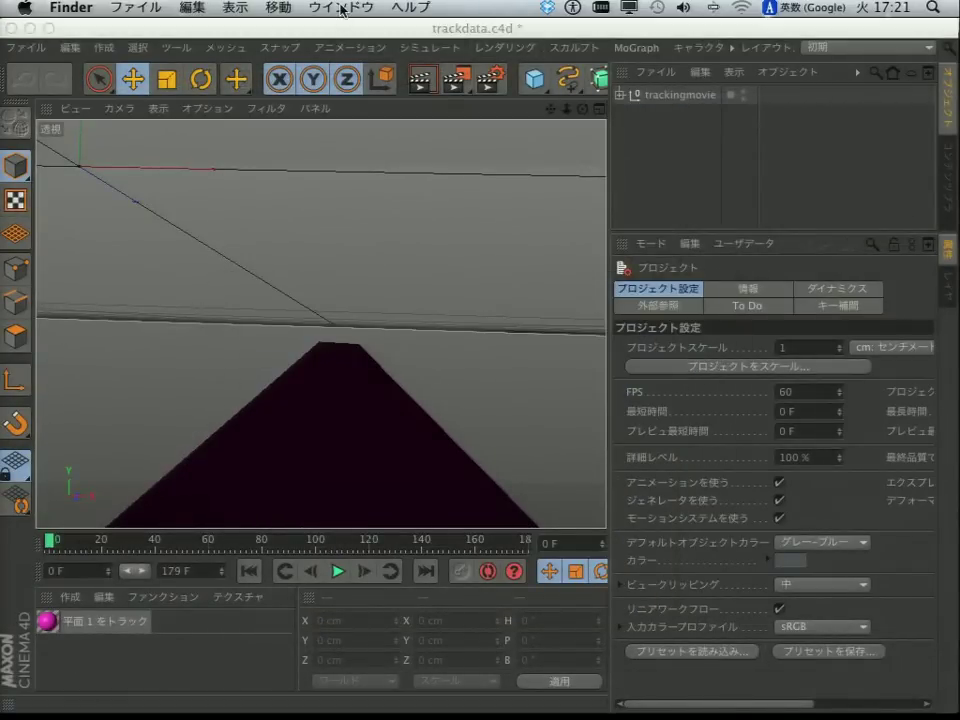
pyautogui.press('super+n')
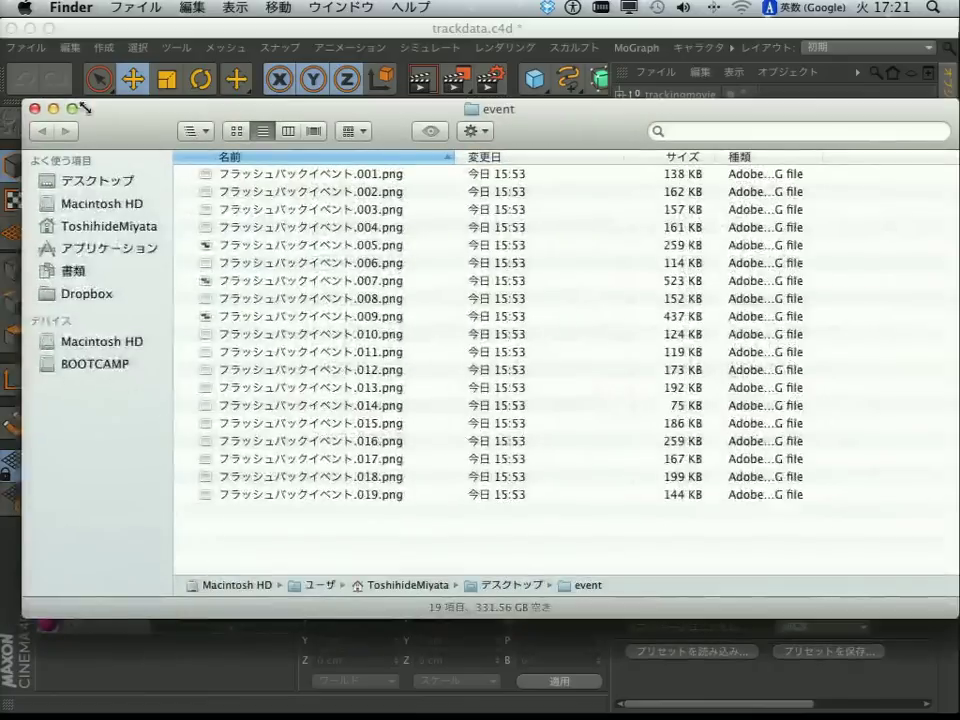
# - Open done.mov from Desktop > AEexport in QuickTime Player
pyautogui.click(120, 180)
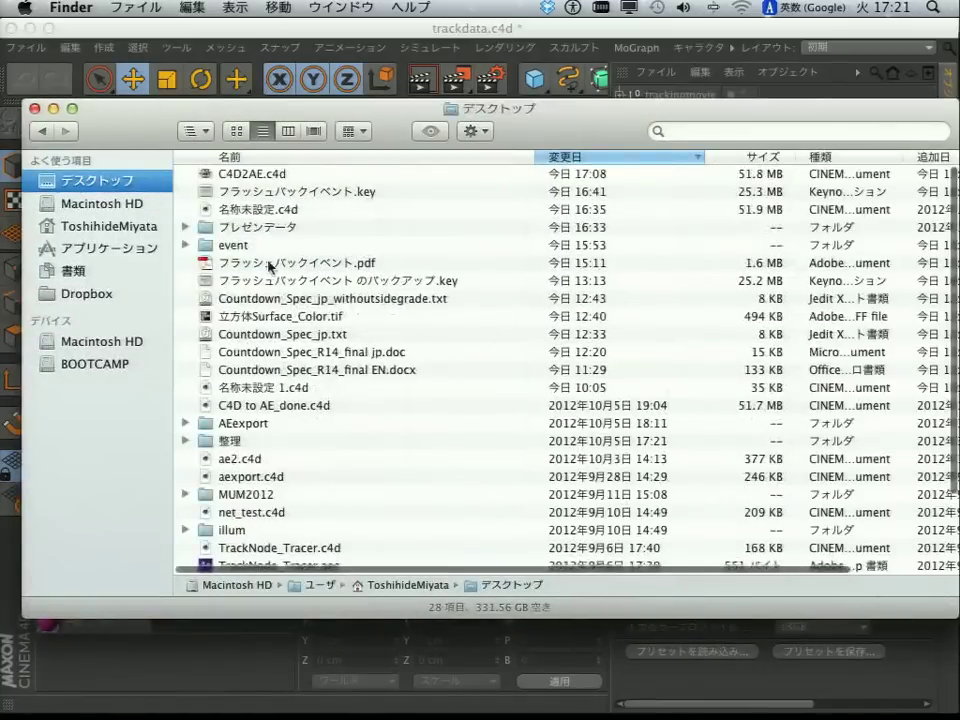
pyautogui.doubleClick(268, 425)
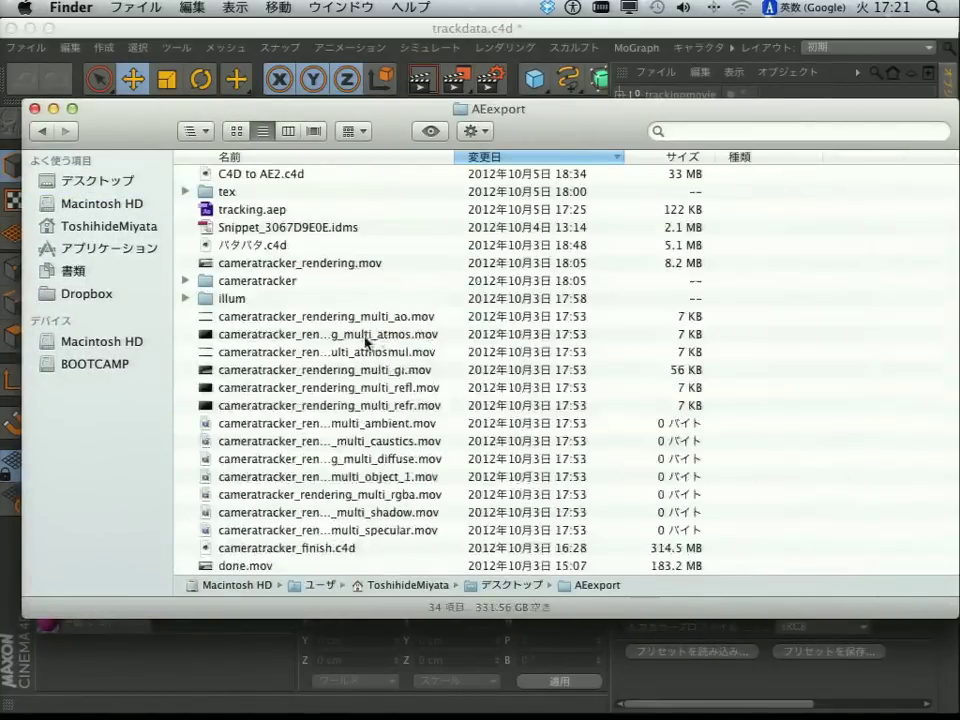
pyautogui.scroll(-5, 366, 450)
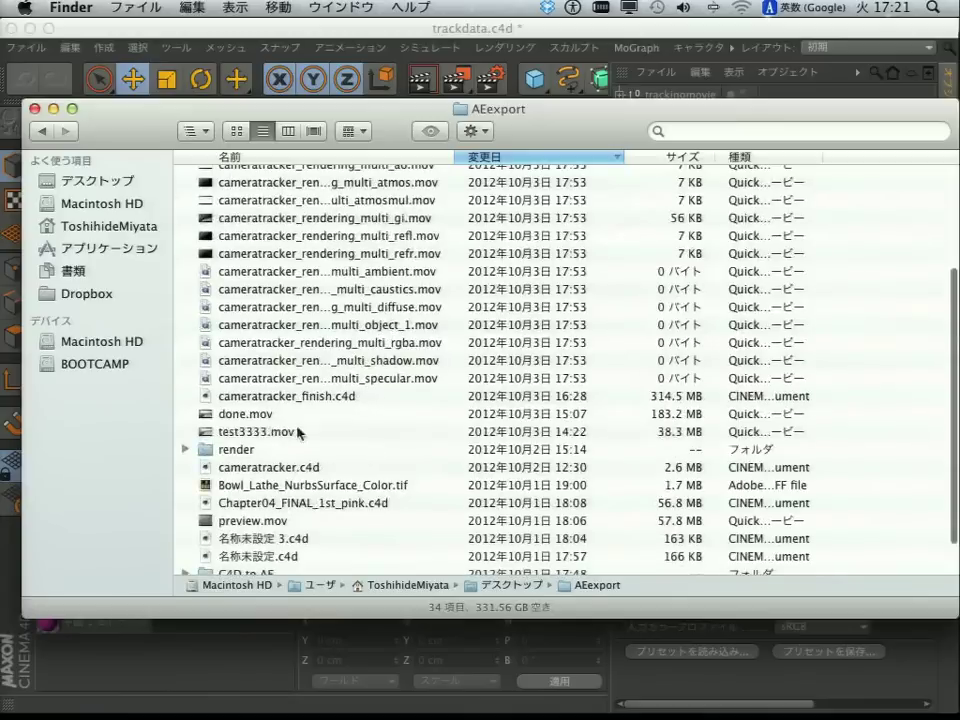
pyautogui.click(320, 430)
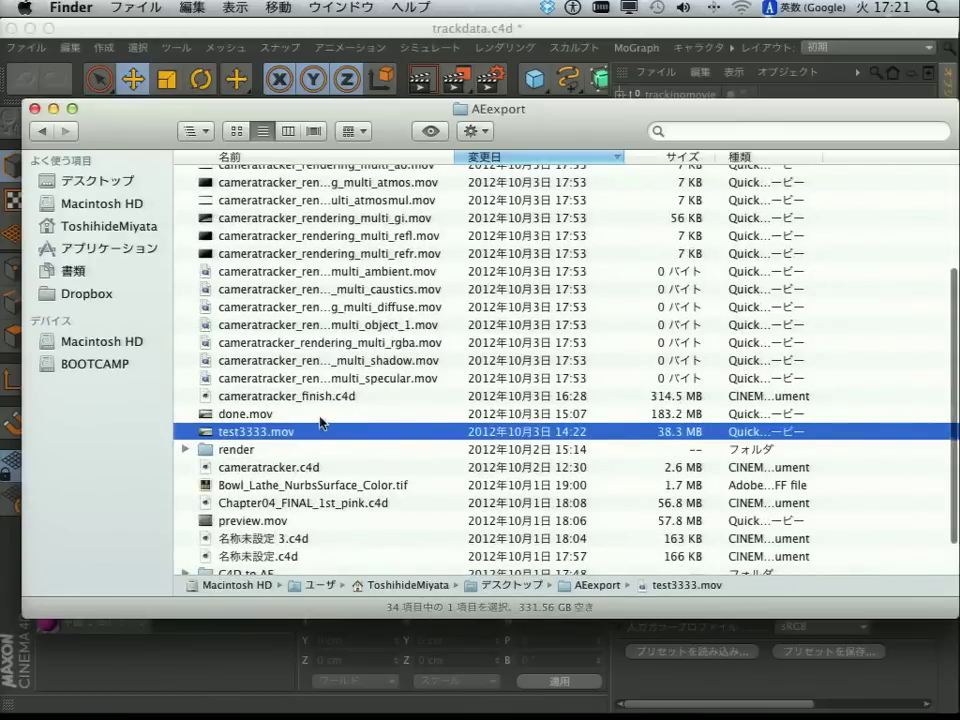
pyautogui.doubleClick(320, 414)
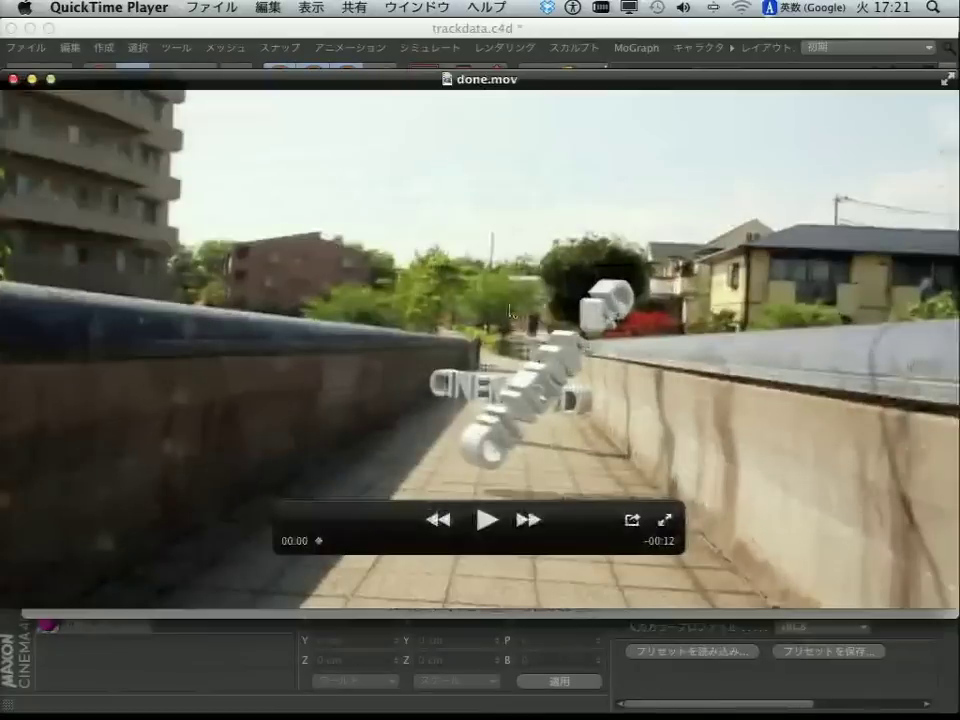
# - Play, rewind and scrub through done.mov, then pause and close its window
pyautogui.click(486, 520)
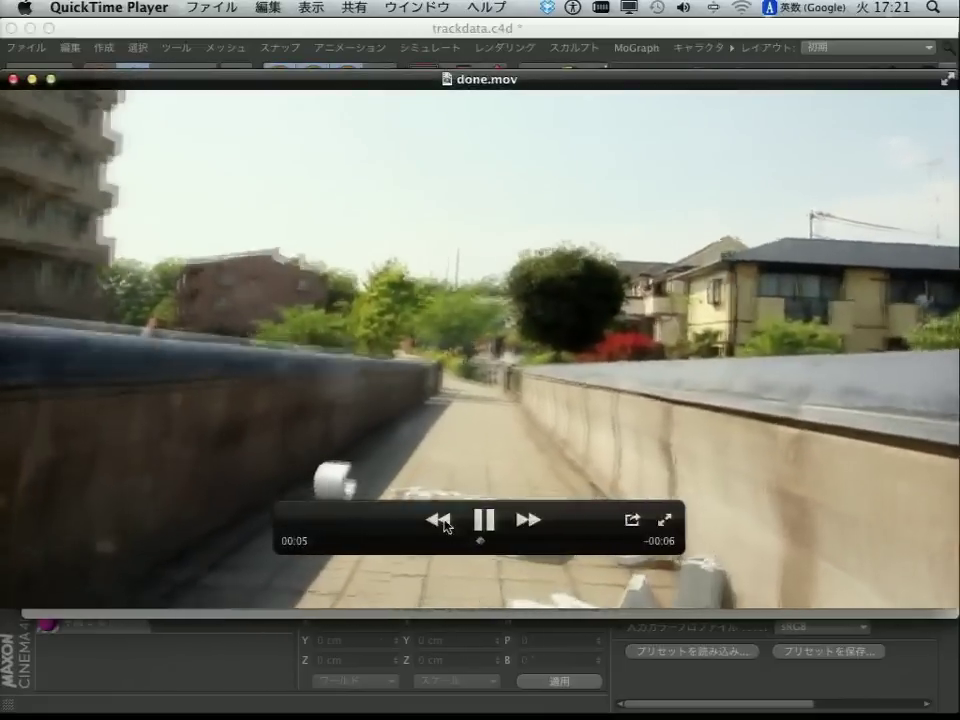
pyautogui.click(441, 521)
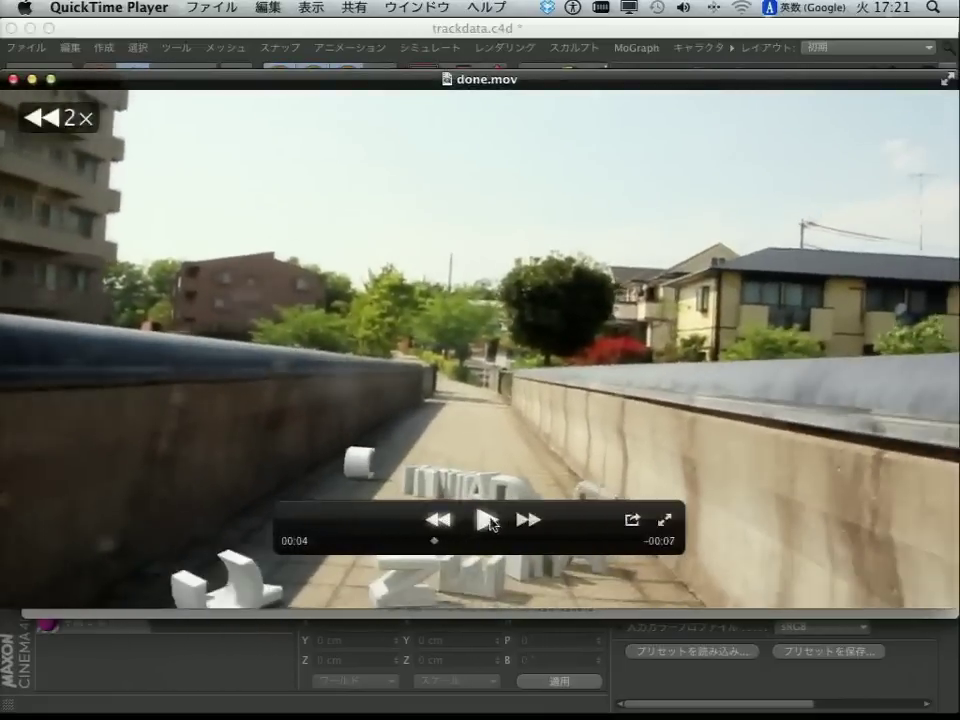
pyautogui.click(490, 521)
pyautogui.moveTo(435, 541); pyautogui.dragTo(246, 546)
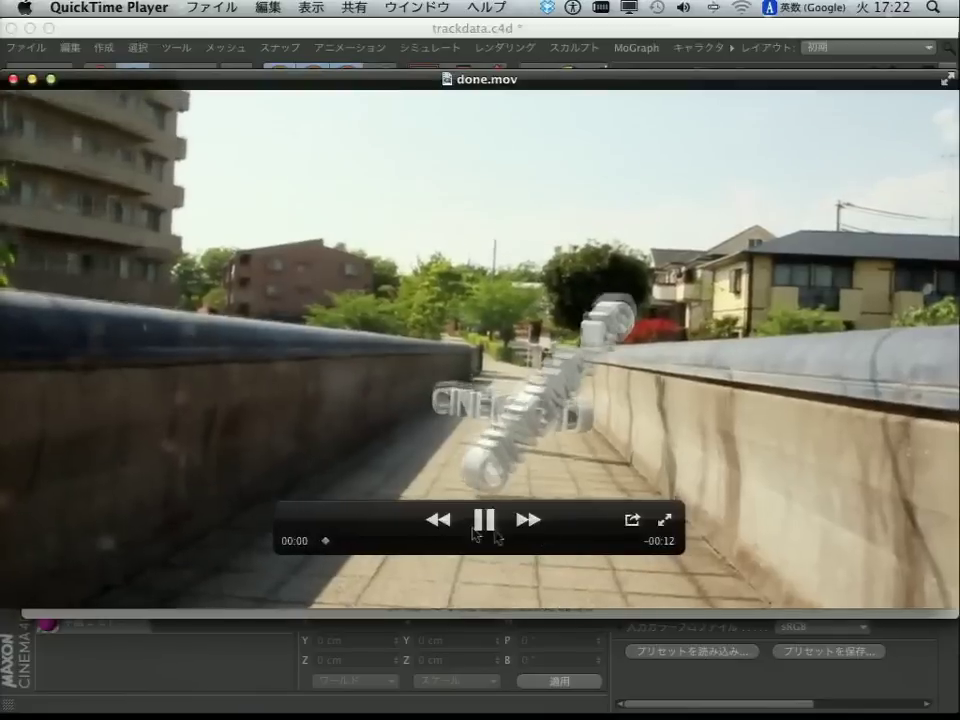
pyautogui.click(483, 519)
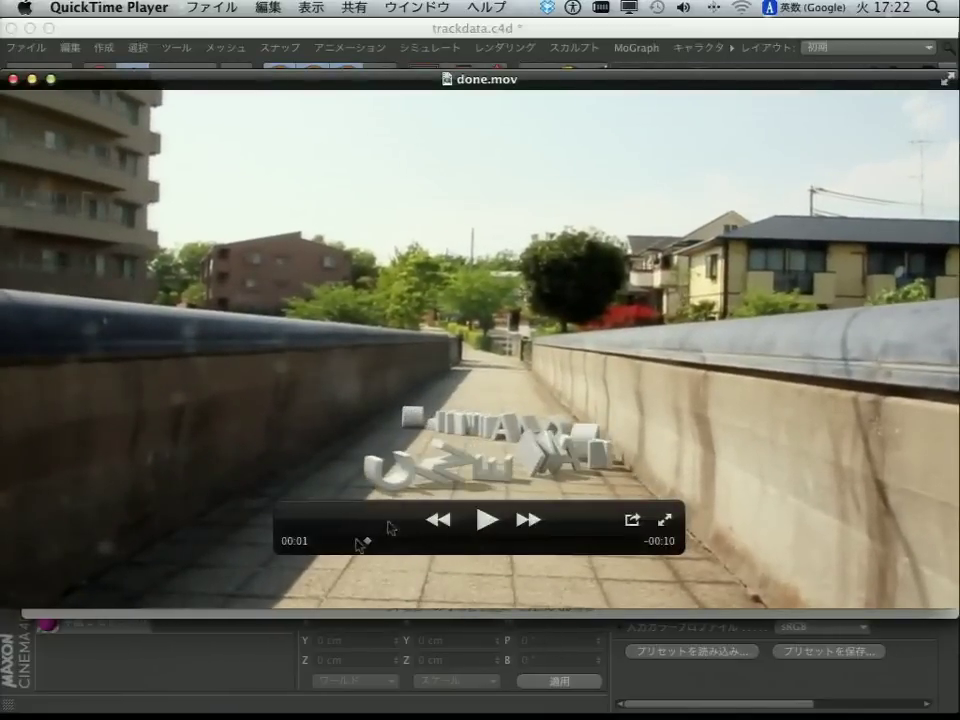
pyautogui.moveTo(366, 548); pyautogui.dragTo(341, 545)
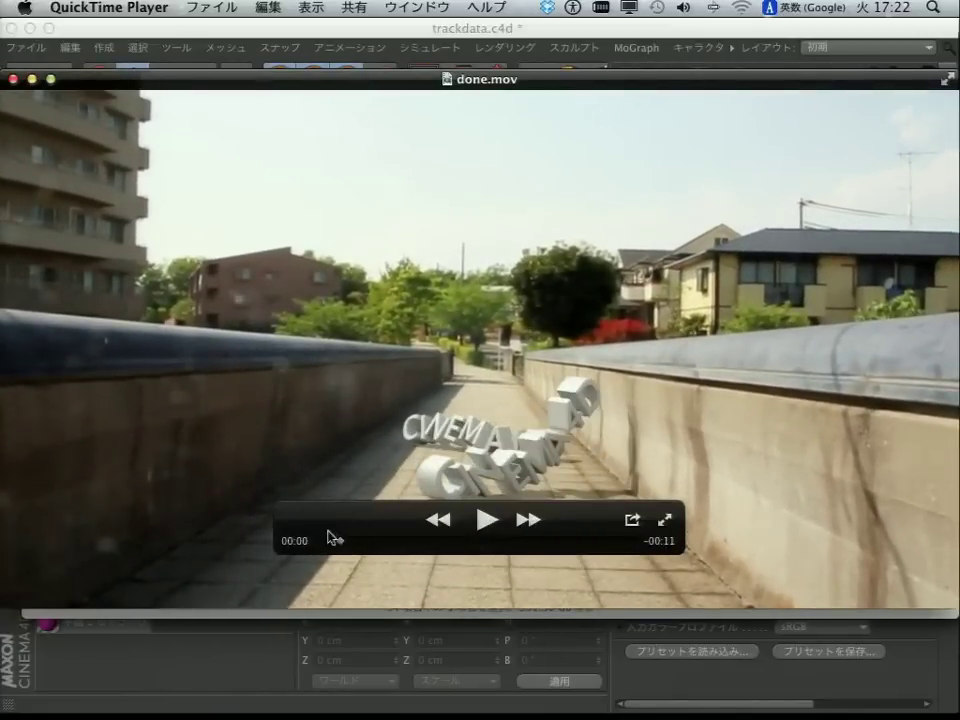
pyautogui.moveTo(343, 544); pyautogui.dragTo(391, 552)
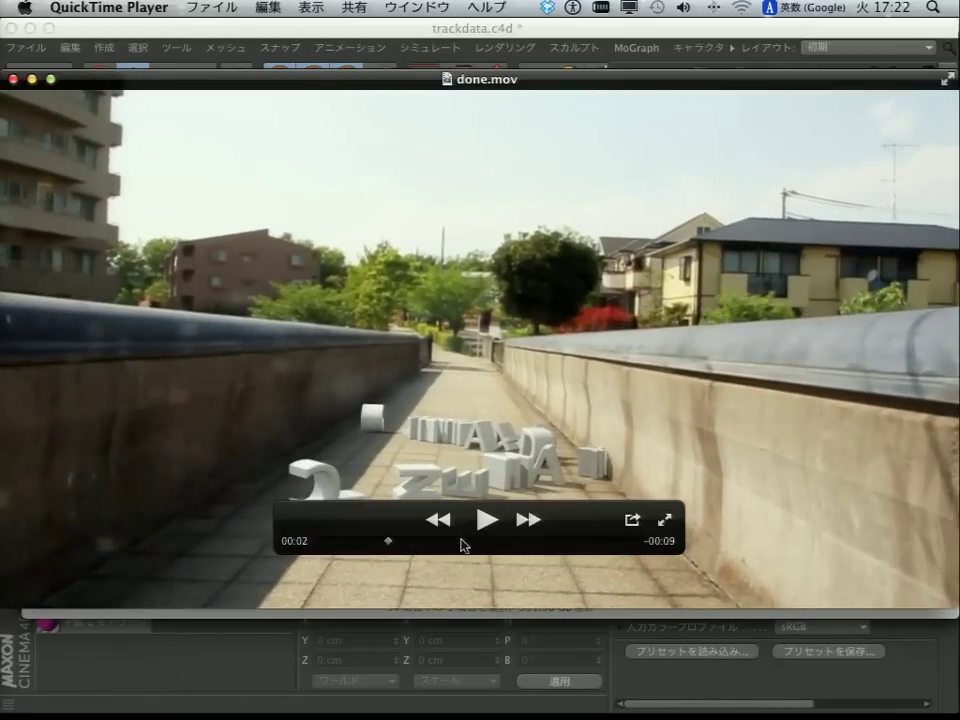
pyautogui.click(484, 521)
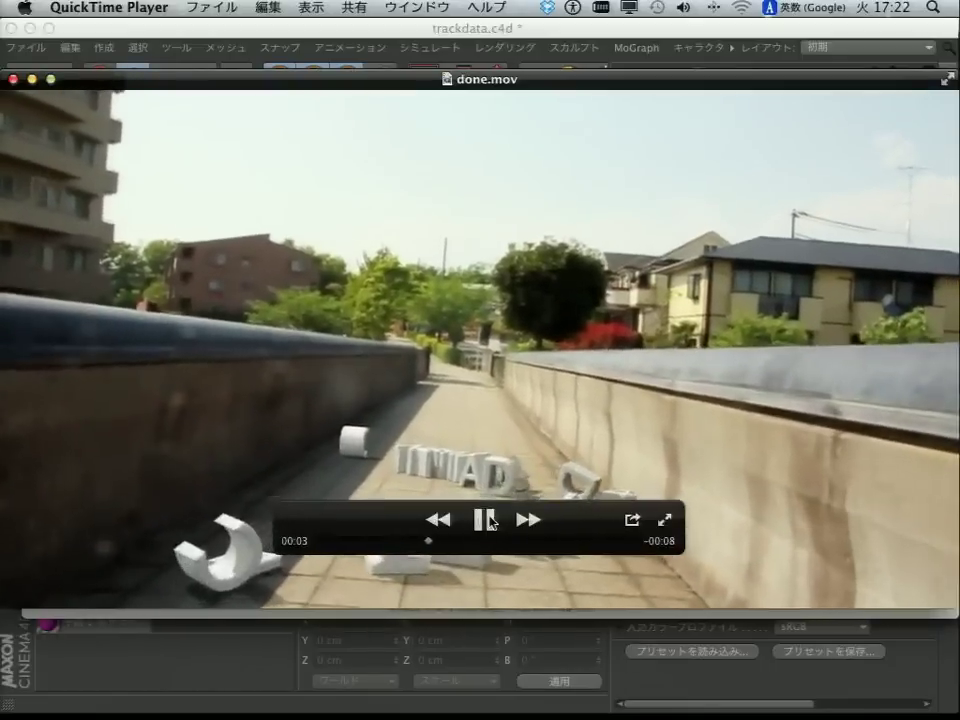
pyautogui.click(490, 522)
pyautogui.press('super+w')
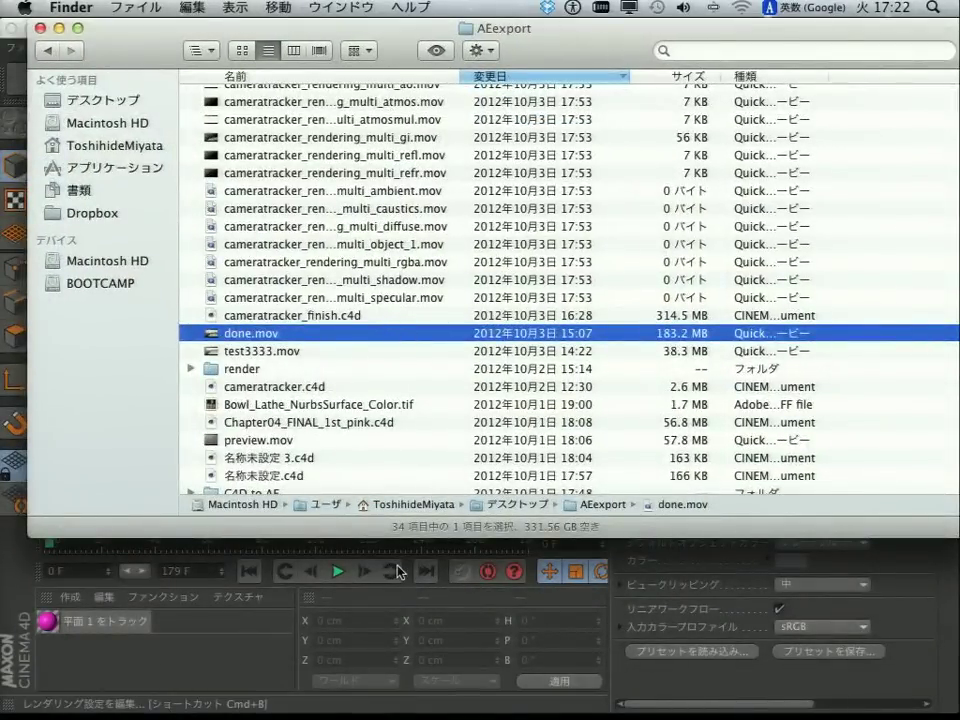
# - Bring Cinema 4D forward, then switch to Keynote and advance past the tracking slide
pyautogui.click(233, 634)
pyautogui.press('super+Tab')
pyautogui.press('super+Tab')
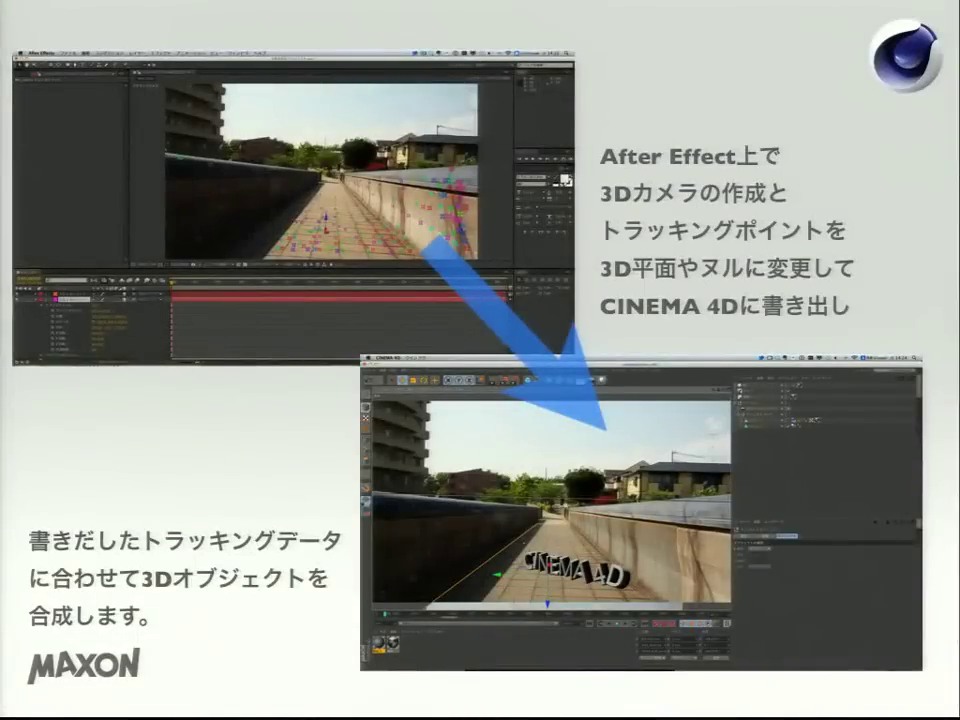
pyautogui.press('Right')
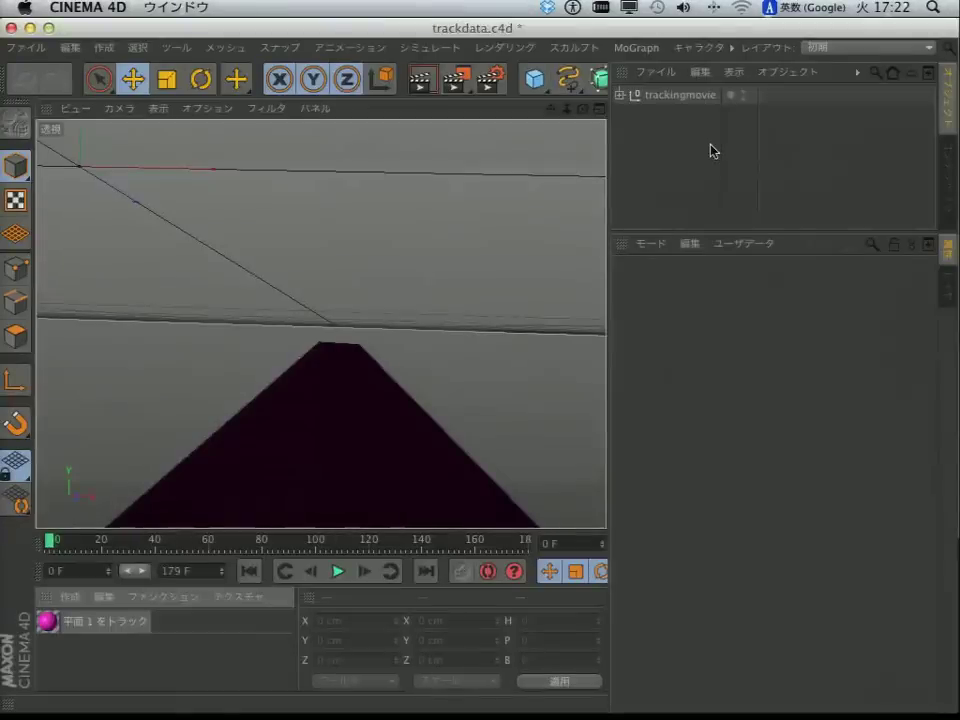
# - Open monitor.c4d from Desktop > プレゼンデータ > マルチパス_ハメコミ合成 and play its animation
pyautogui.click(27, 47)
pyautogui.click(40, 94)
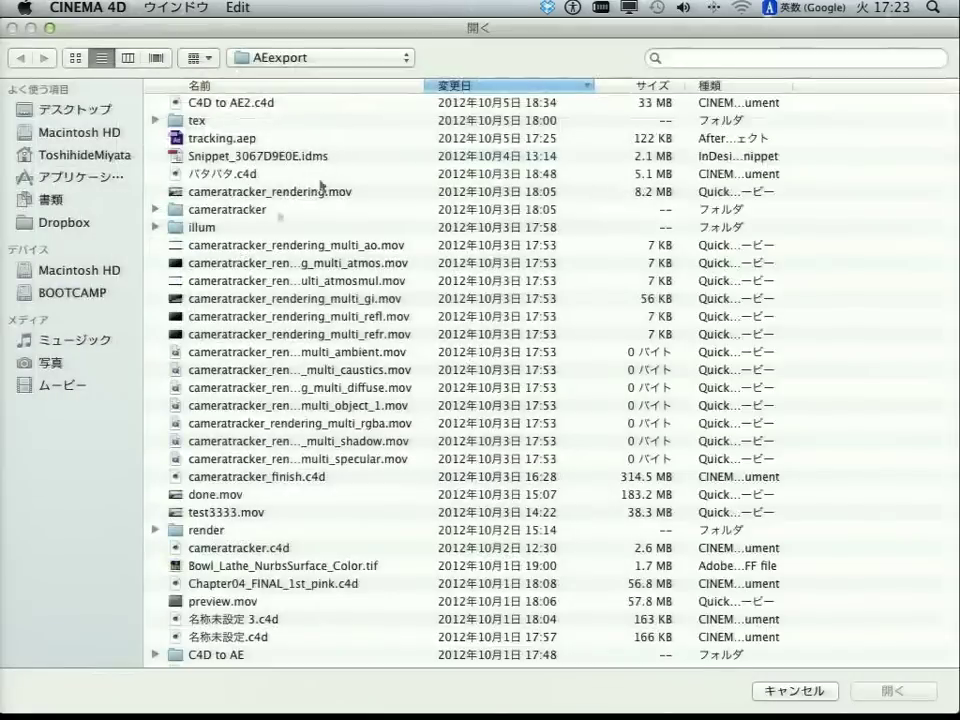
pyautogui.click(75, 108)
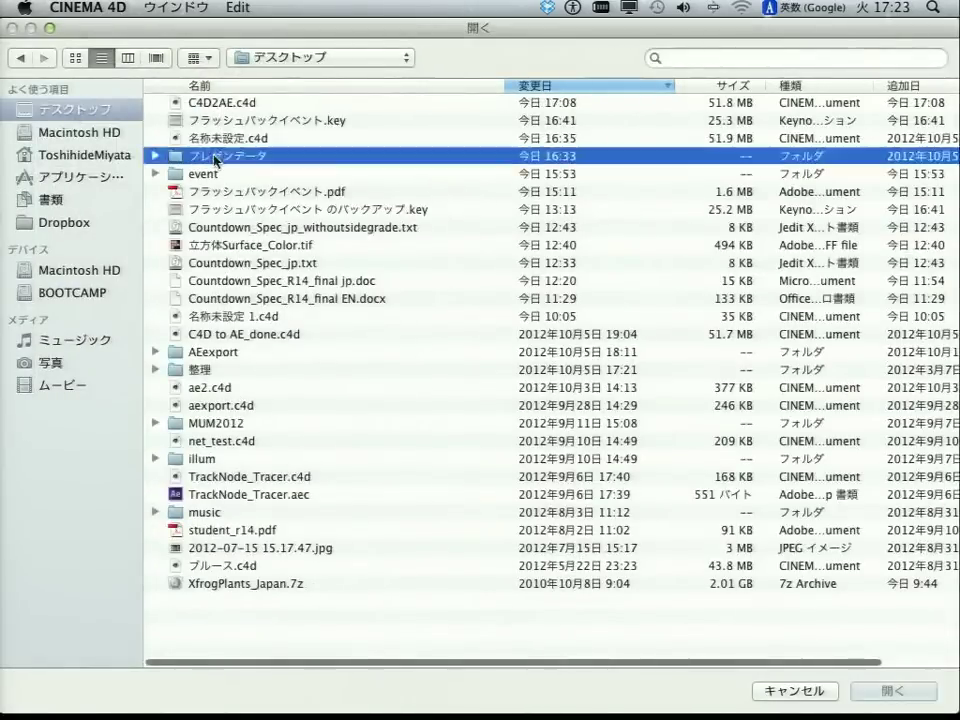
pyautogui.doubleClick(225, 156)
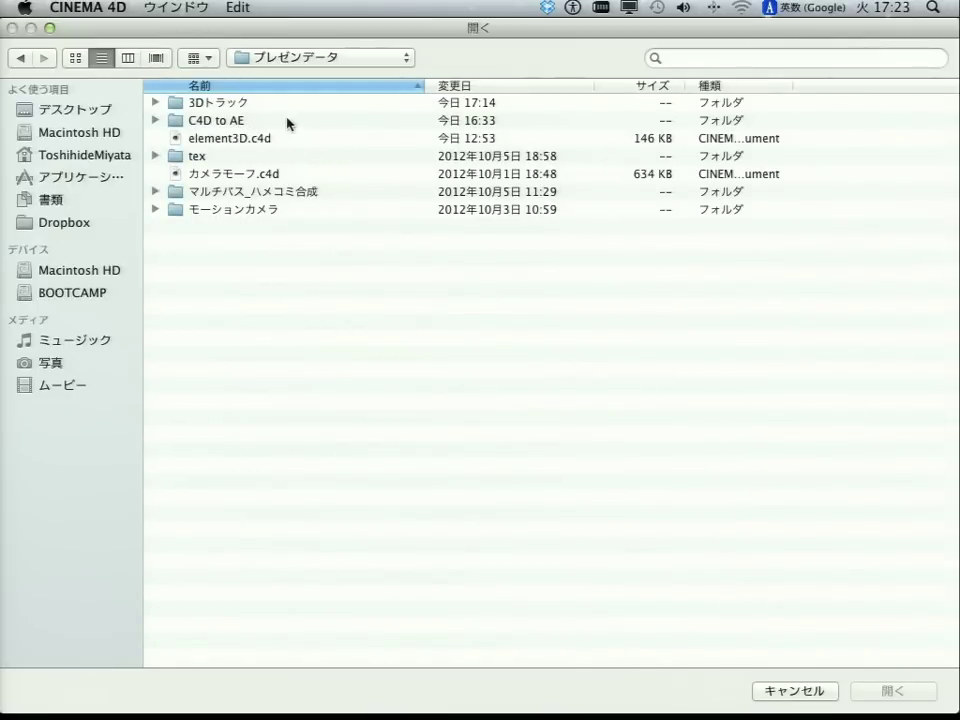
pyautogui.doubleClick(316, 193)
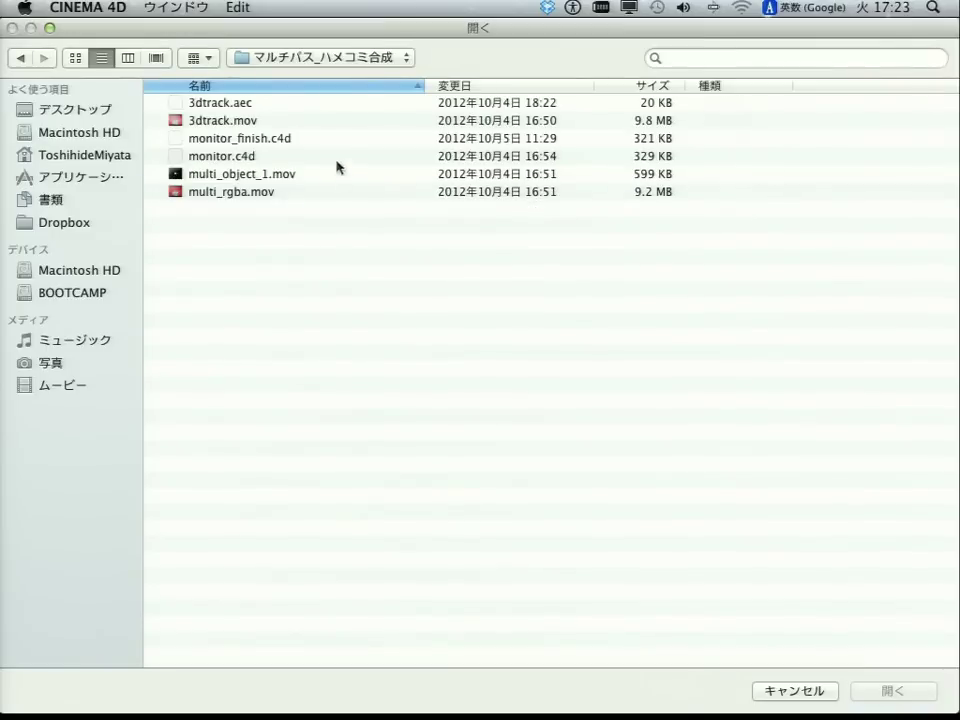
pyautogui.click(256, 157)
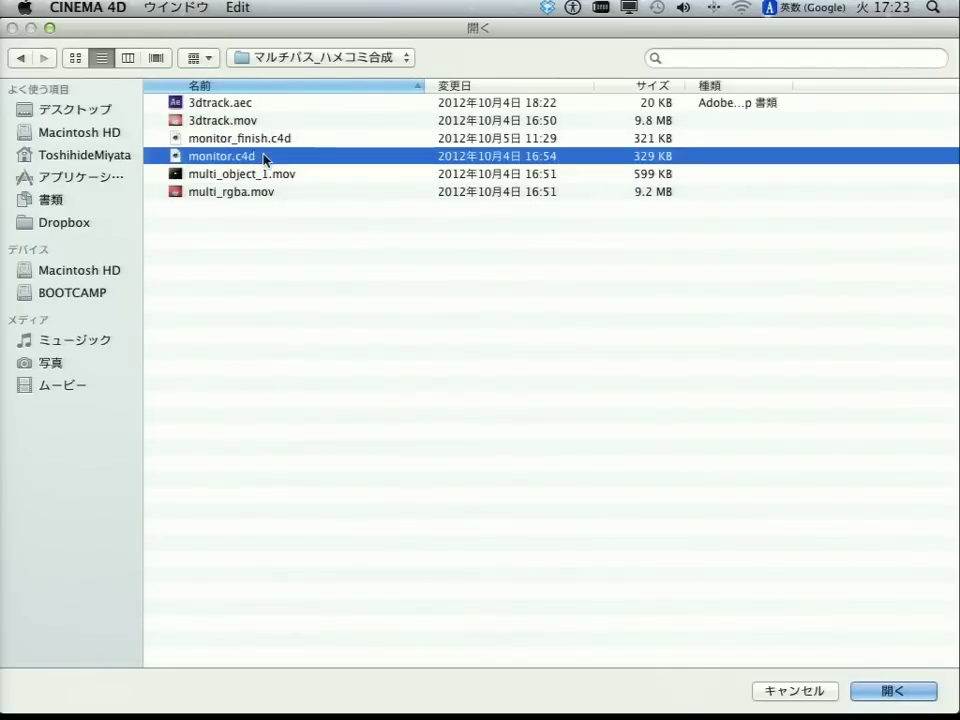
pyautogui.doubleClick(266, 158)
pyautogui.click(346, 579)
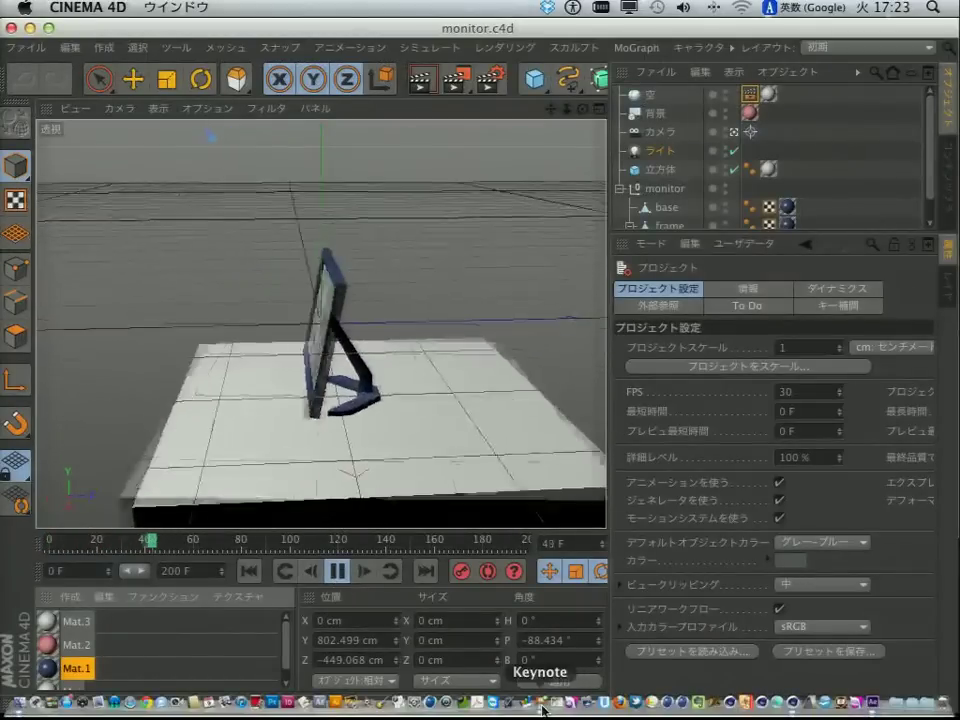
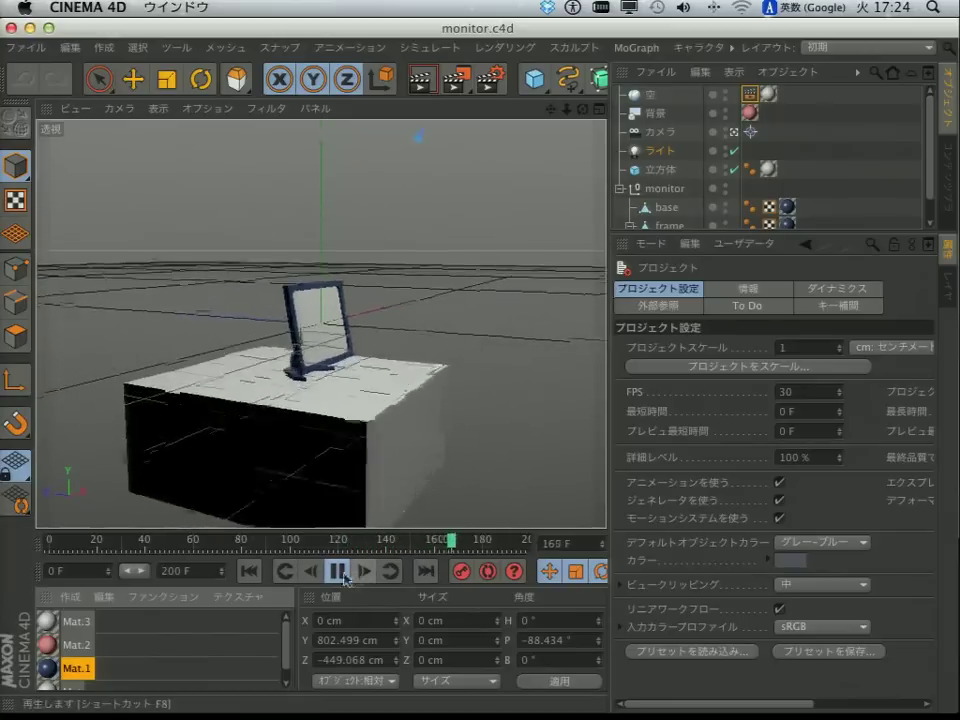
# - Stop and rewind playback, select the screen object, and move to frame 109
pyautogui.click(337, 570)
pyautogui.click(250, 570)
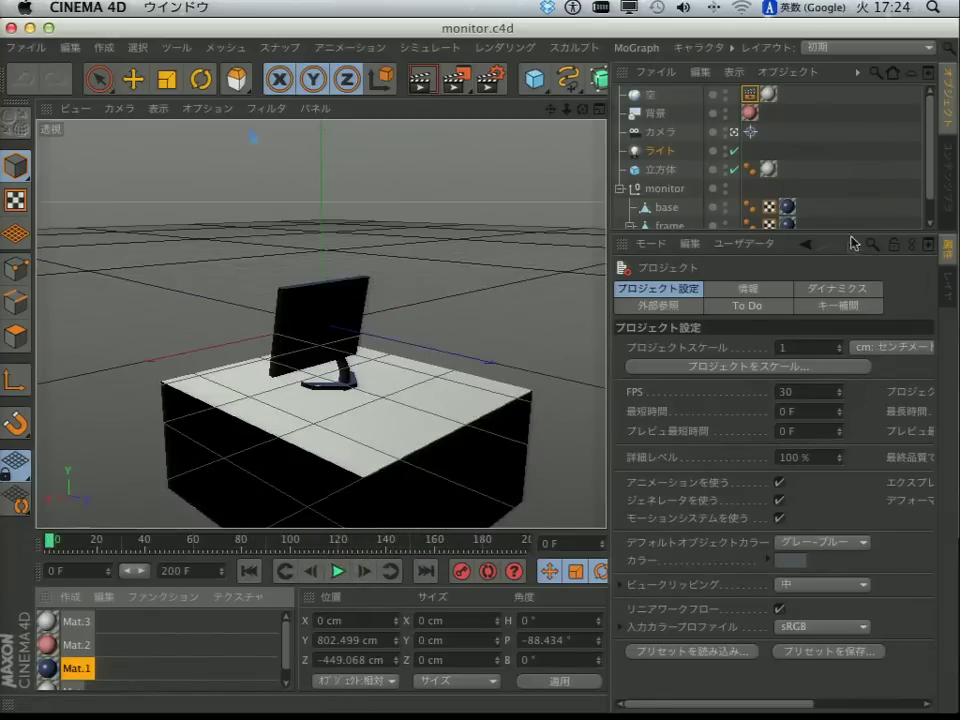
pyautogui.moveTo(866, 232)
pyautogui.mouseDown()
pyautogui.moveTo(864, 389)
pyautogui.moveTo(844, 303)
pyautogui.mouseUp()
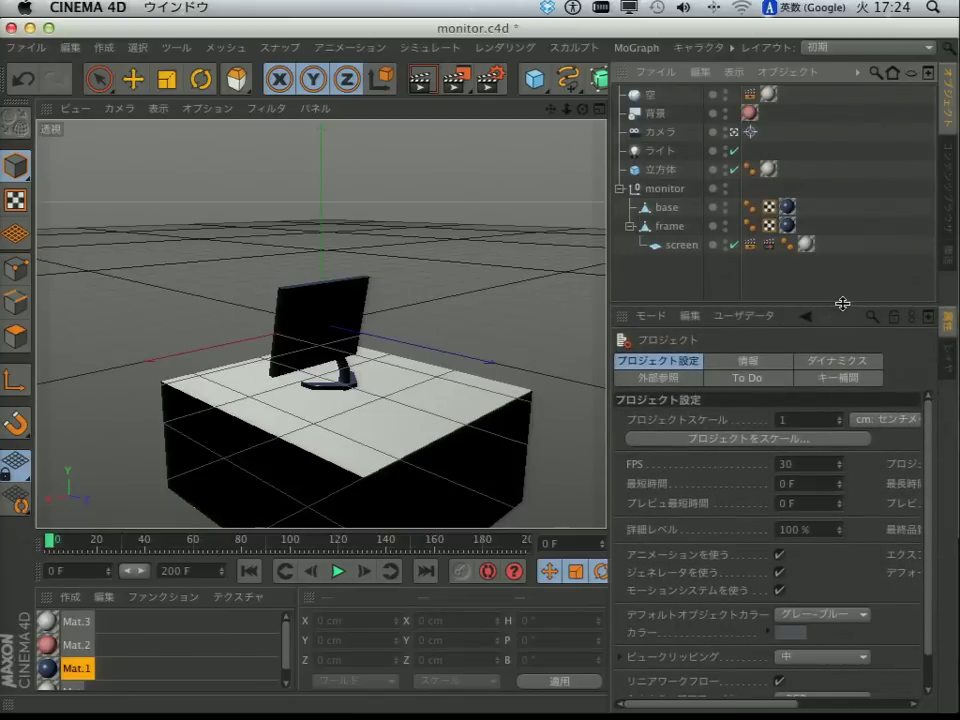
pyautogui.click(683, 246)
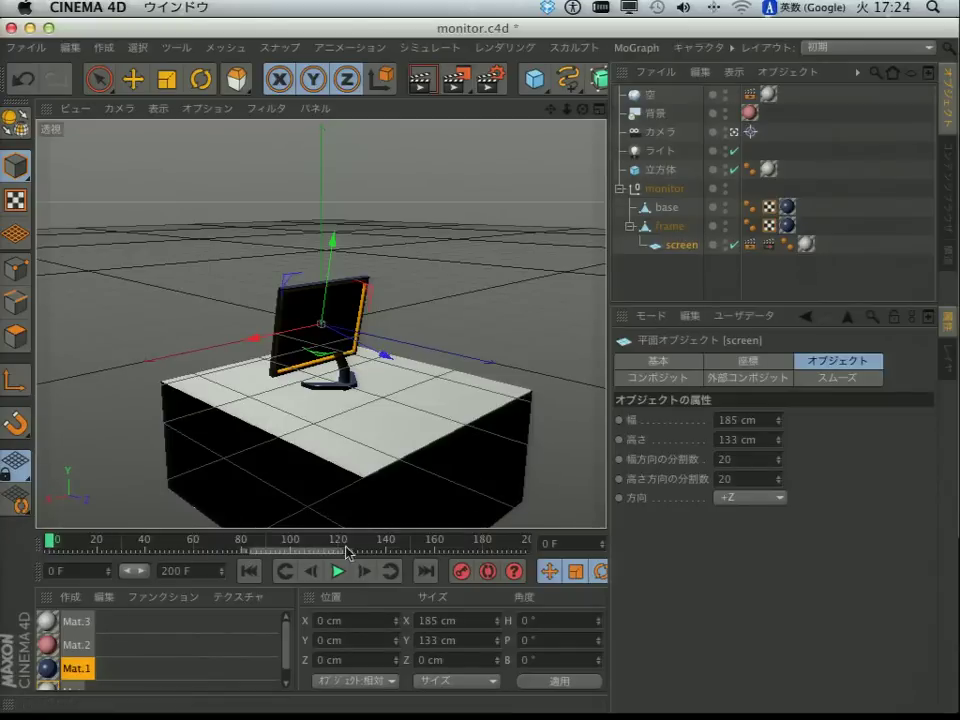
pyautogui.moveTo(280, 548); pyautogui.dragTo(312, 548)
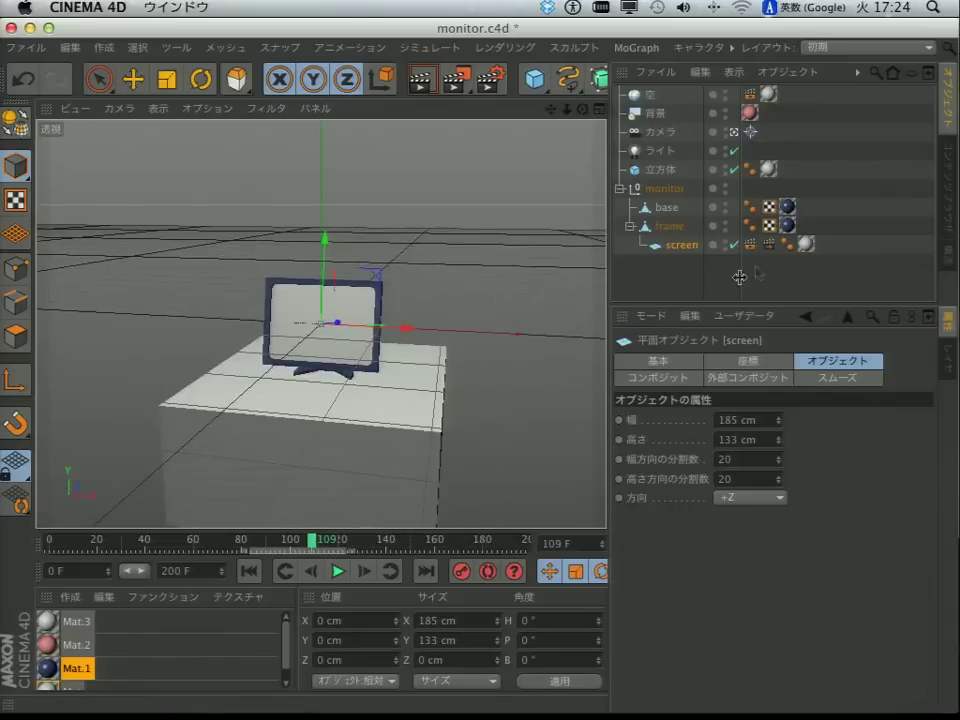
# - Check that the screen's Composite tag uses object buffer 1, then open Render Settings
pyautogui.click(768, 244)
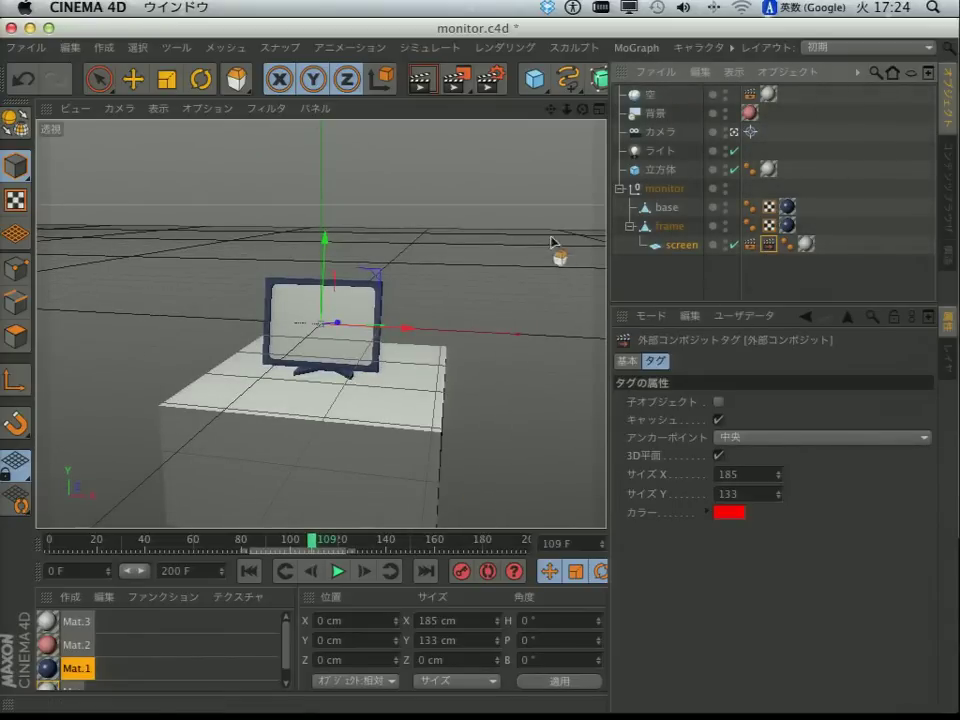
pyautogui.click(748, 245)
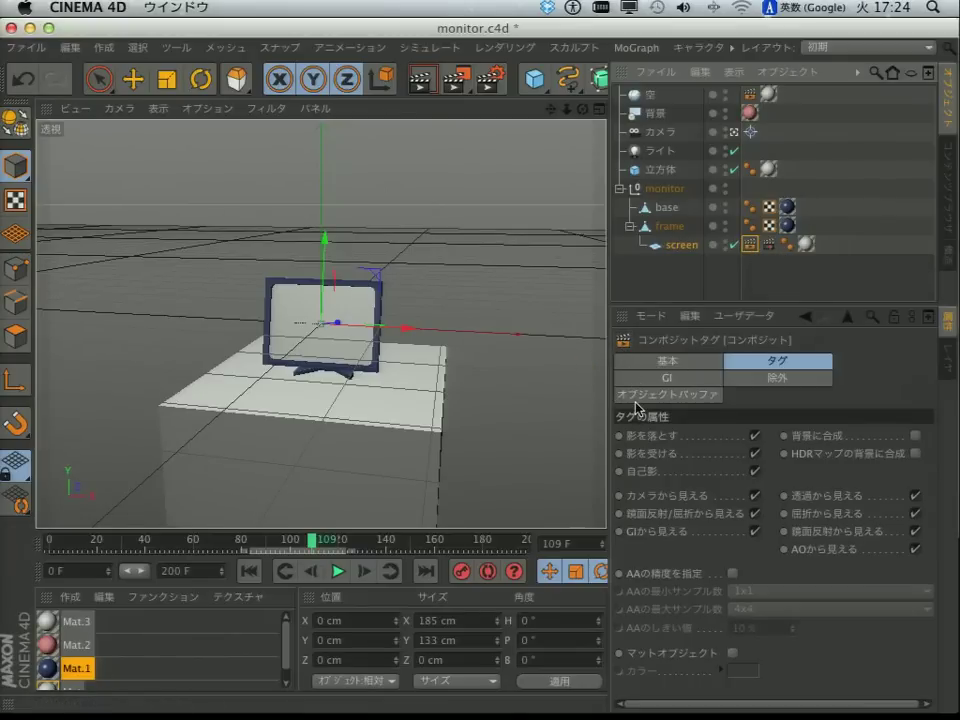
pyautogui.click(682, 399)
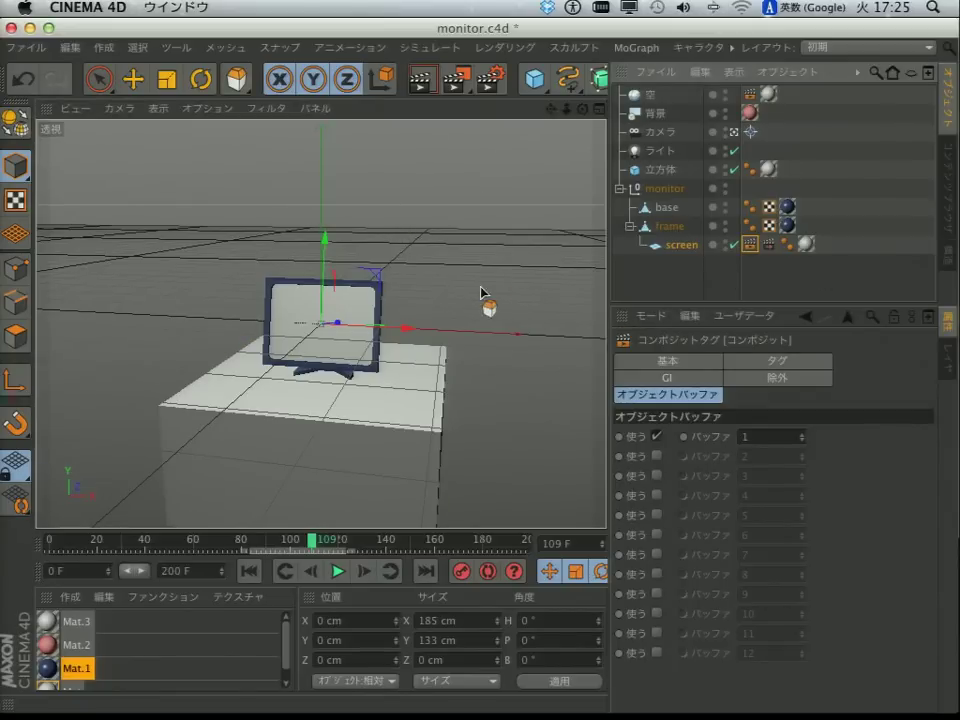
pyautogui.click(506, 82)
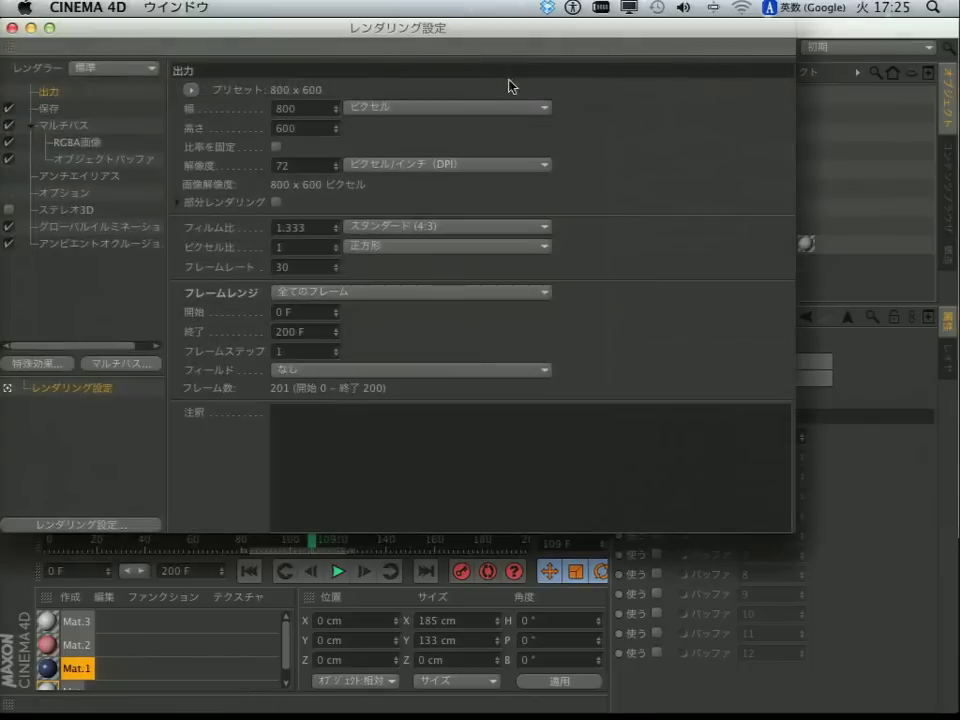
# - Review the Multi-Pass settings: the RGBA image pass and the object buffer group ID
pyautogui.moveTo(420, 57); pyautogui.dragTo(518, 70)
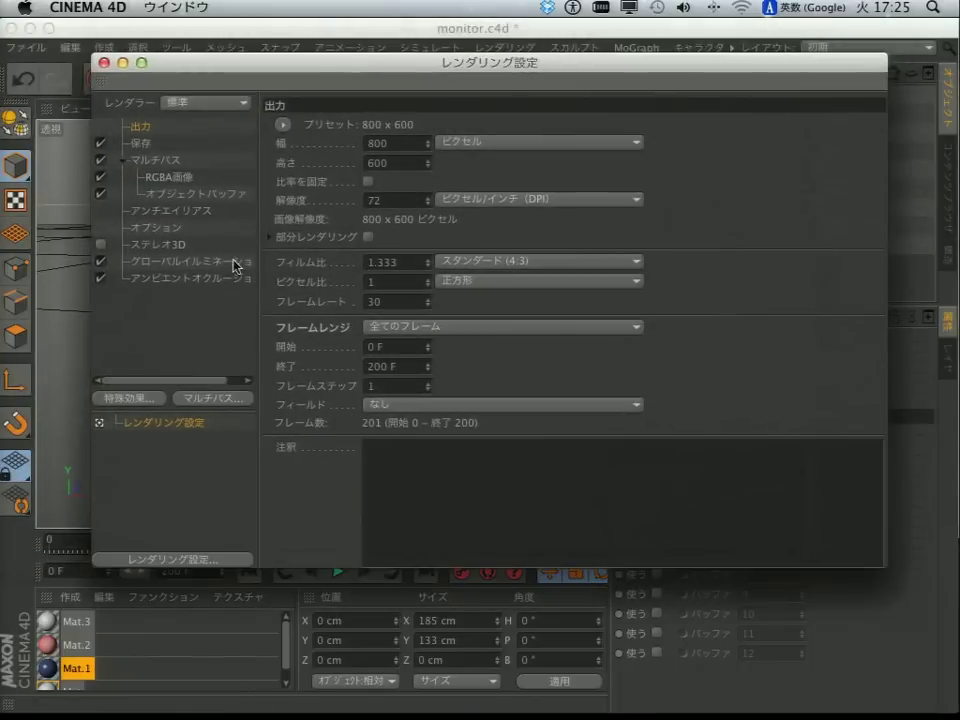
pyautogui.click(166, 163)
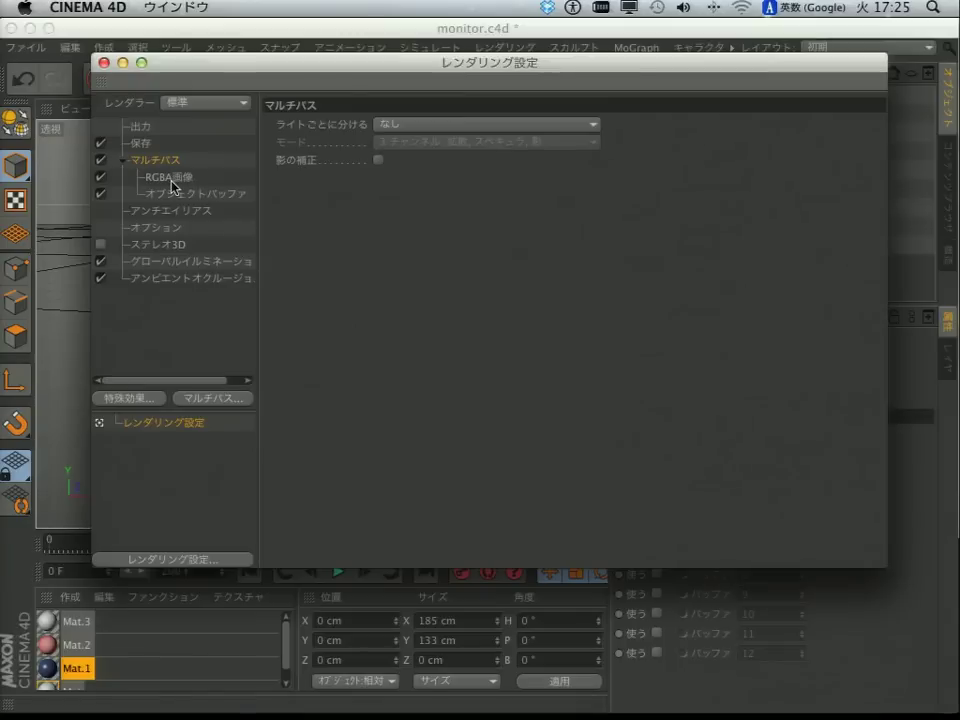
pyautogui.click(172, 178)
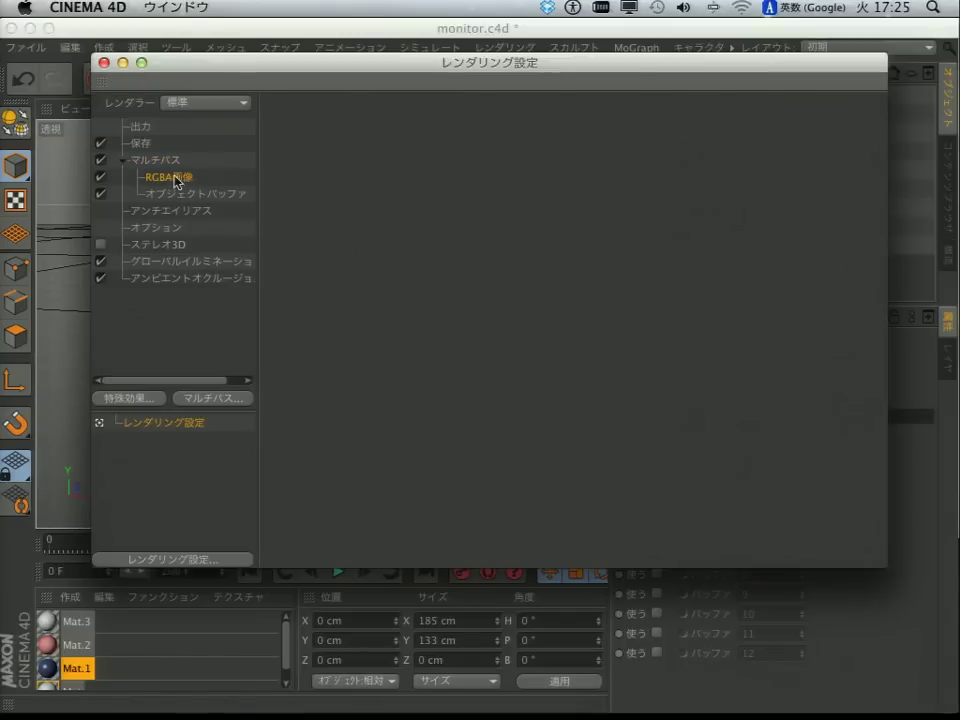
pyautogui.rightClick(170, 163)
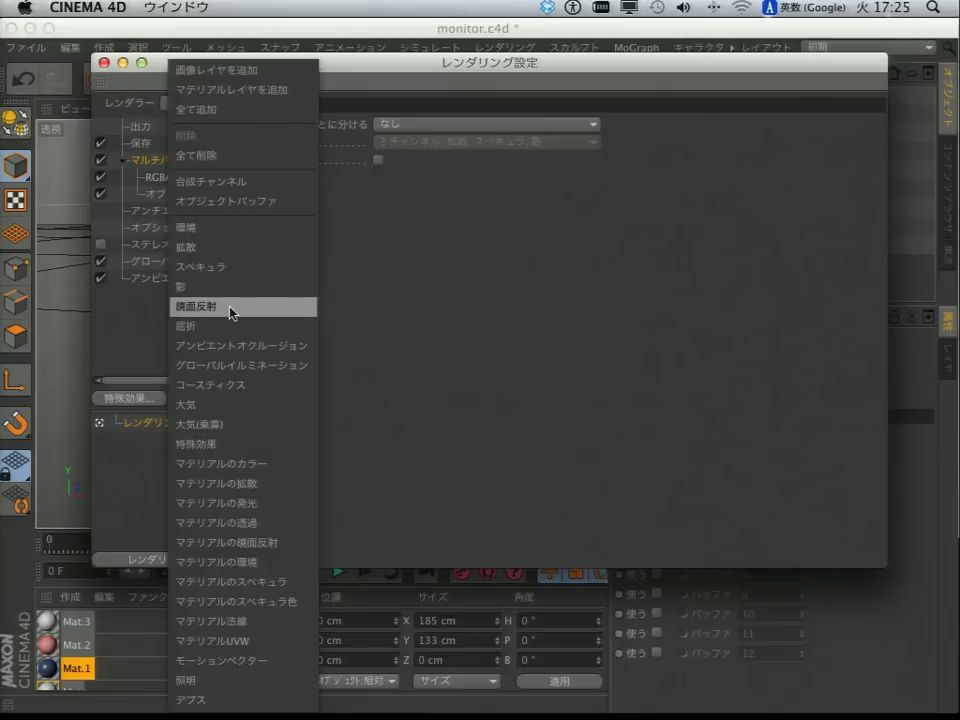
pyautogui.click(490, 297)
pyautogui.click(206, 198)
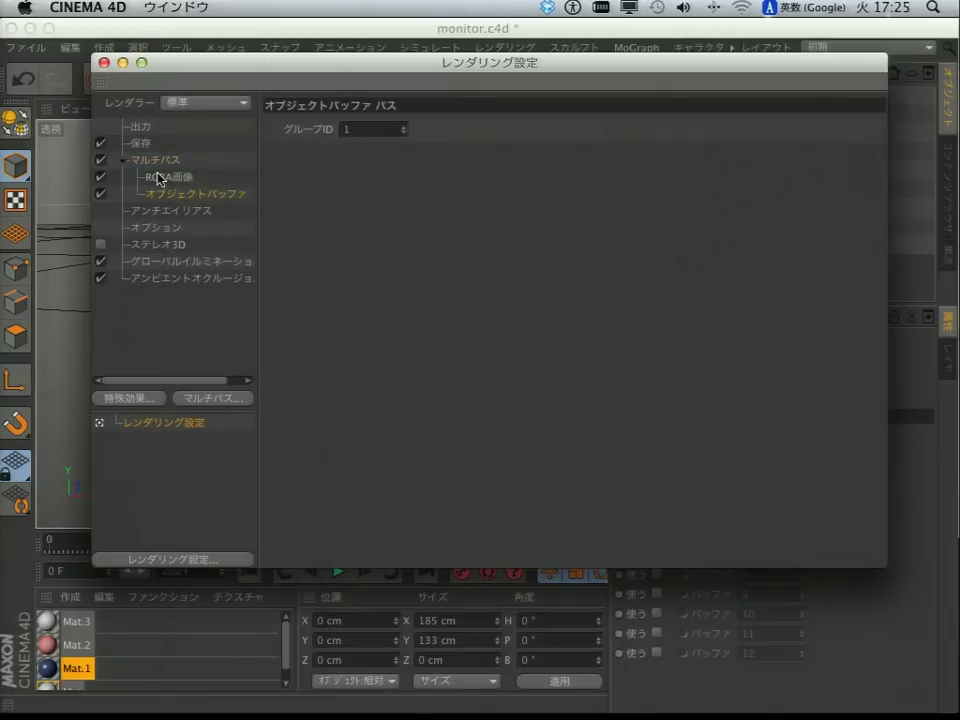
# - Review the Save settings and compositing project file options, then close Render Settings
pyautogui.click(145, 143)
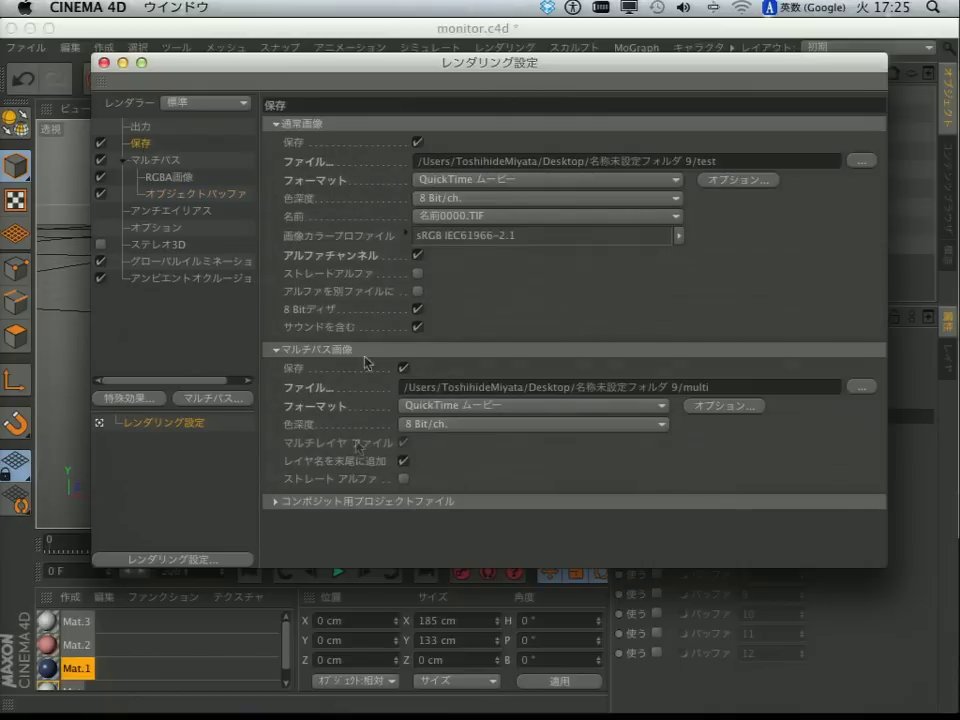
pyautogui.click(270, 504)
pyautogui.scroll(-3, 690, 492)
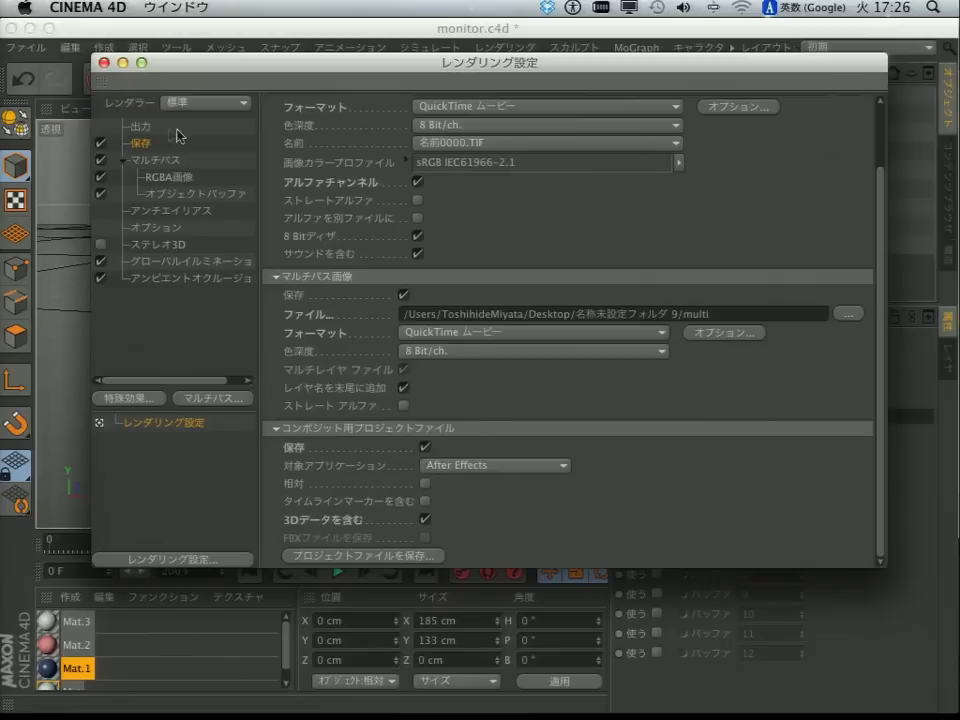
pyautogui.click(104, 66)
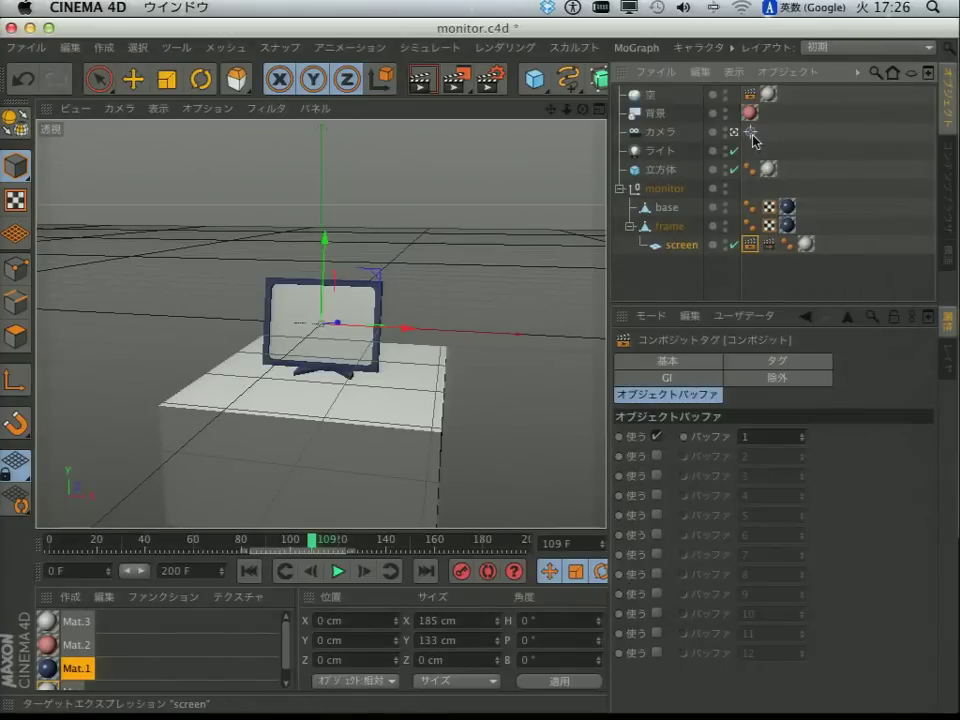
pyautogui.keyDown('alt'); pyautogui.moveTo(598, 413); pyautogui.dragTo(497, 130); pyautogui.keyUp('alt')
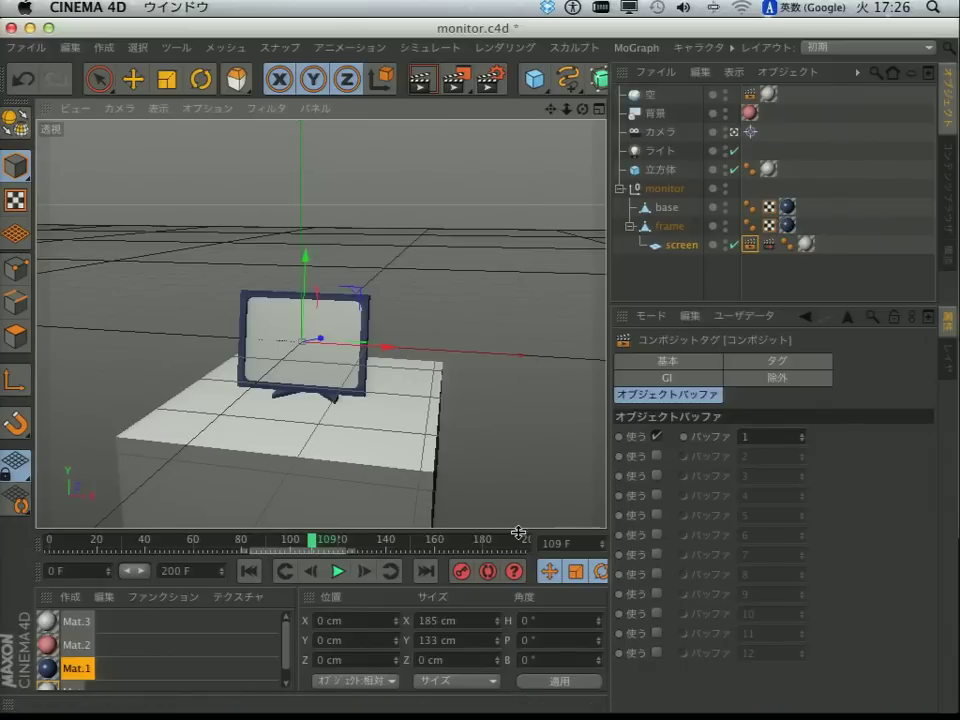
pyautogui.press('super+Tab')
pyautogui.press('super+Tab')
pyautogui.press('super+Tab')
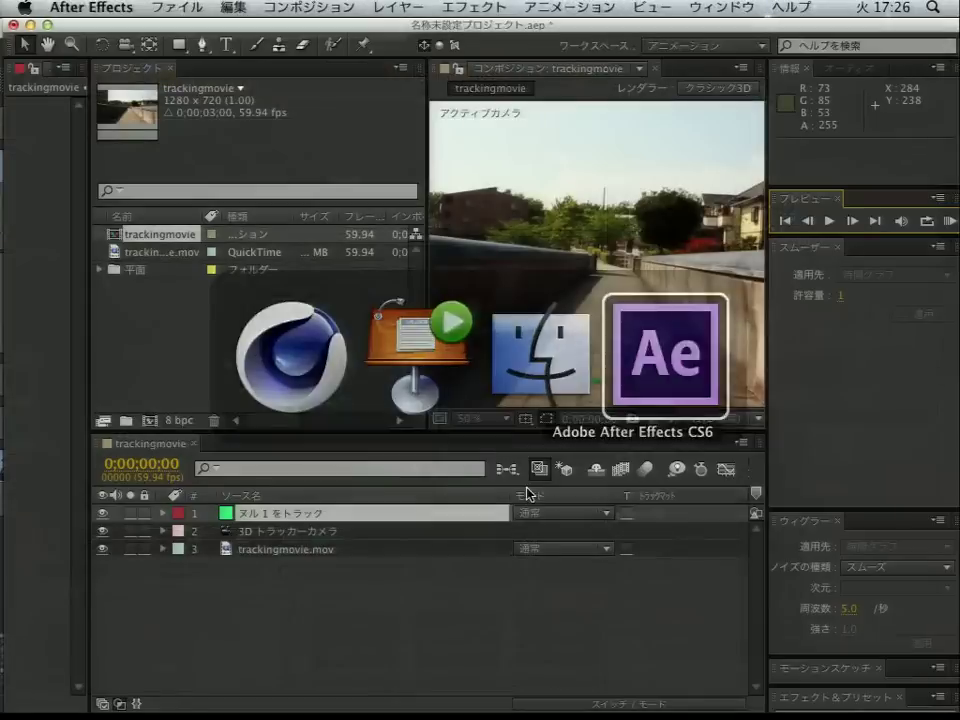
# - Import 3dtrack.aec from the マルチパス_ハメコミ合成 folder and open the 3Dtrack composition
pyautogui.press('Delete')
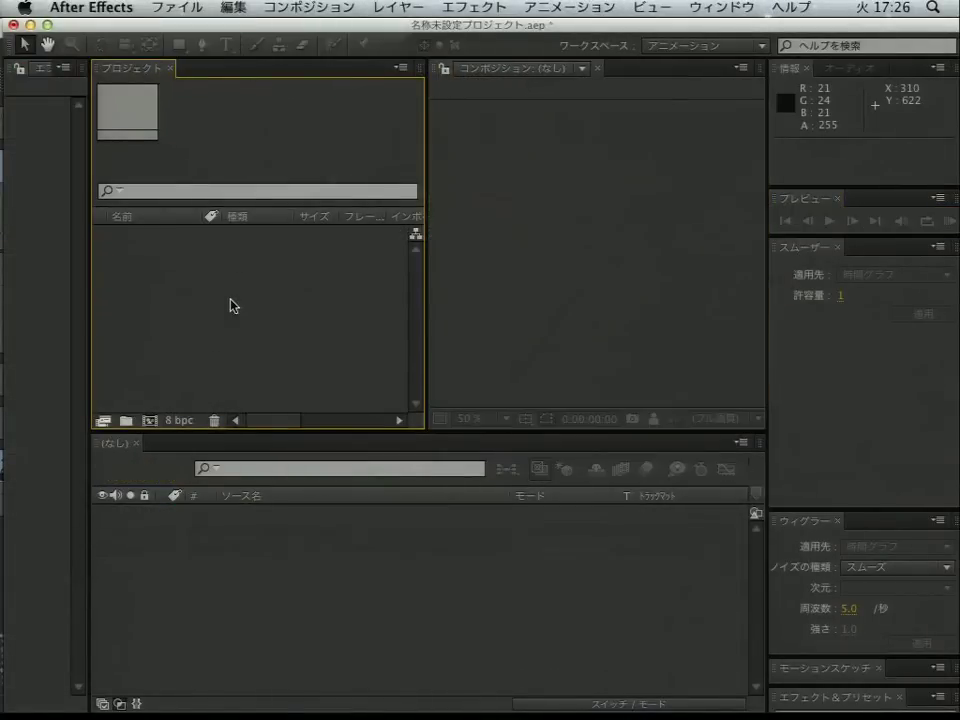
pyautogui.rightClick(185, 294)
pyautogui.moveTo(310, 358)
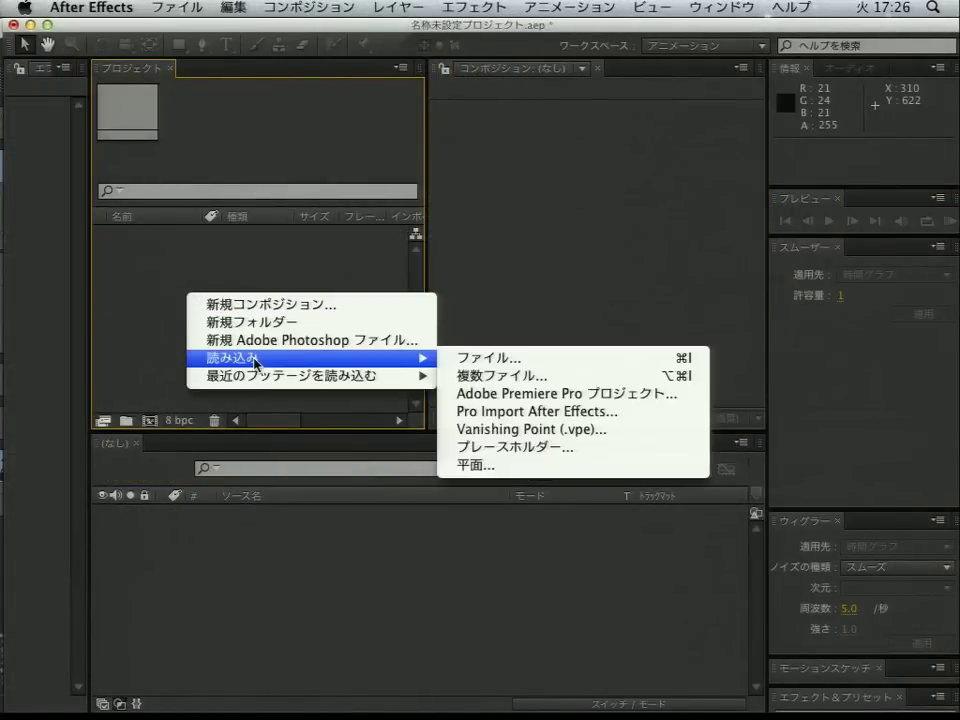
pyautogui.click(525, 360)
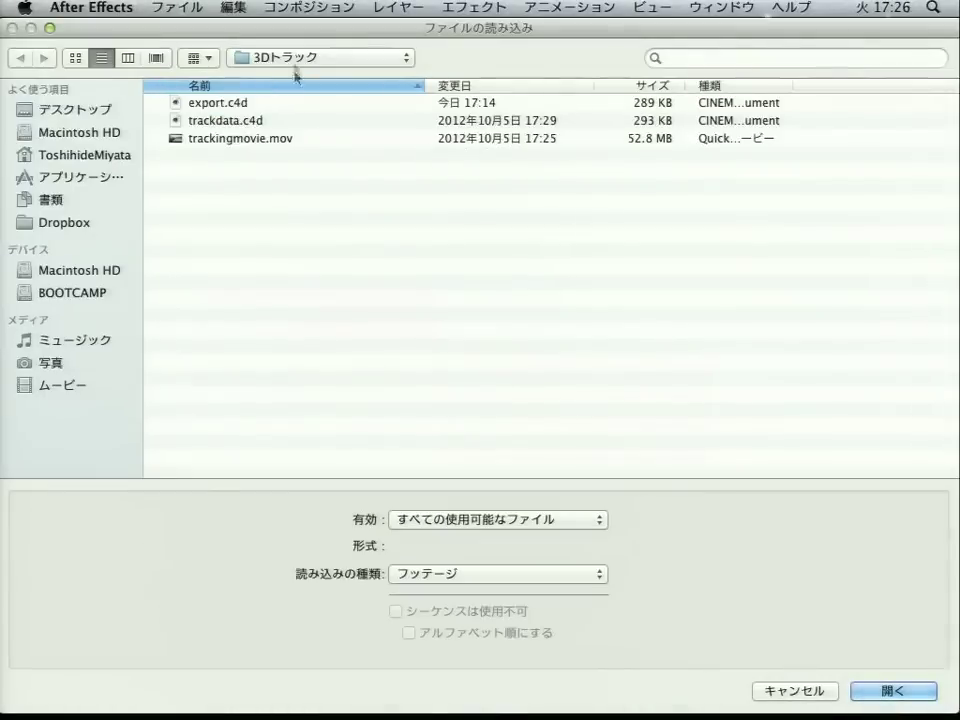
pyautogui.click(293, 60)
pyautogui.click(300, 79)
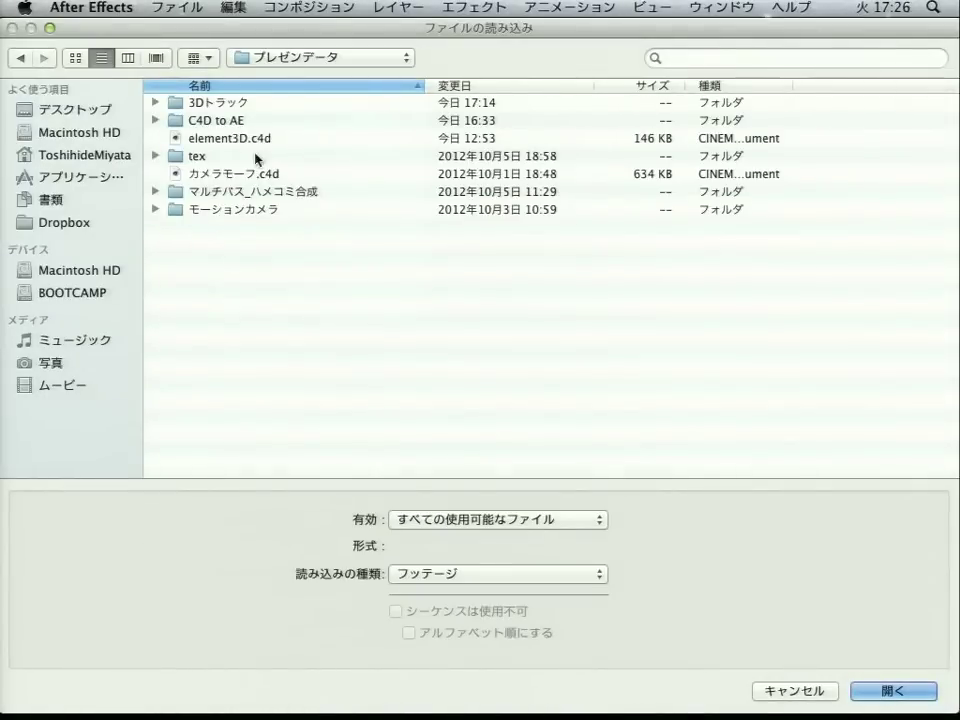
pyautogui.doubleClick(240, 191)
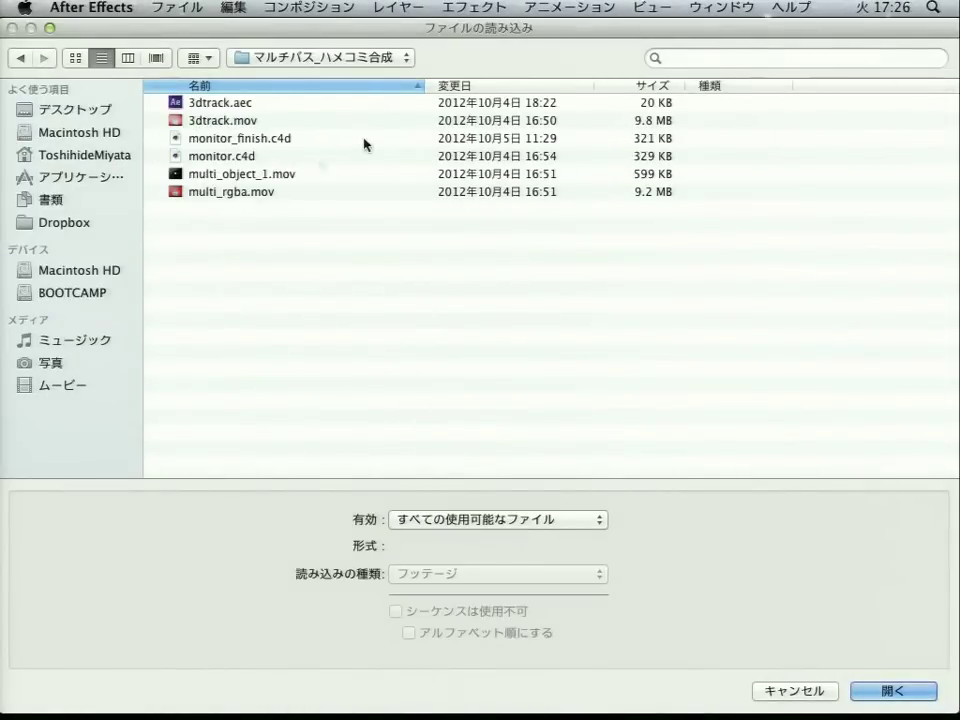
pyautogui.click(214, 104)
pyautogui.press('Return')
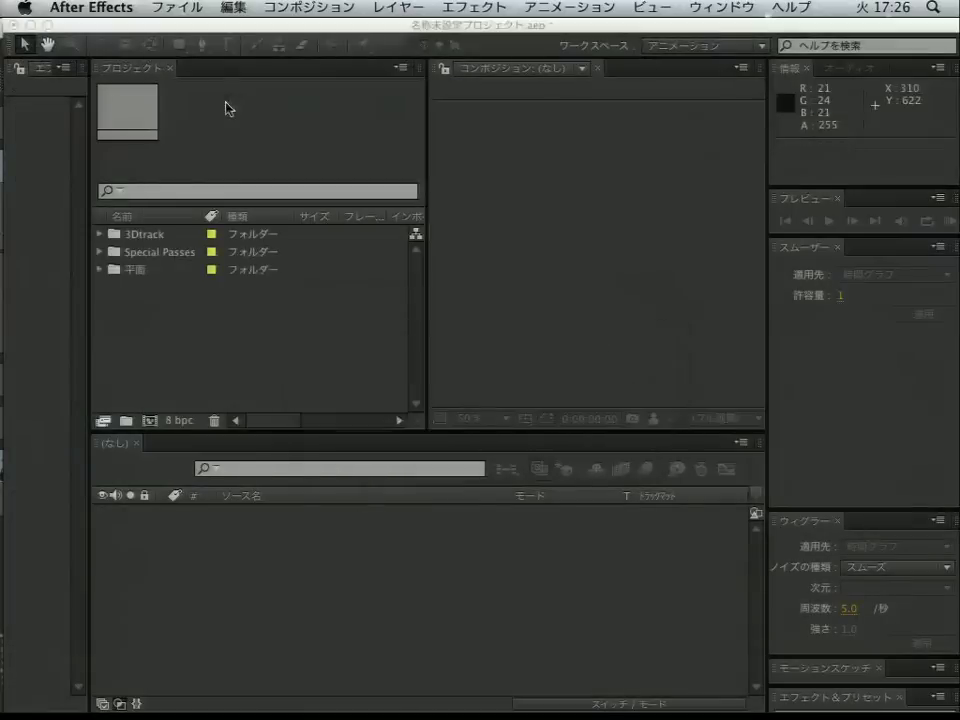
pyautogui.click(98, 235)
pyautogui.doubleClick(160, 252)
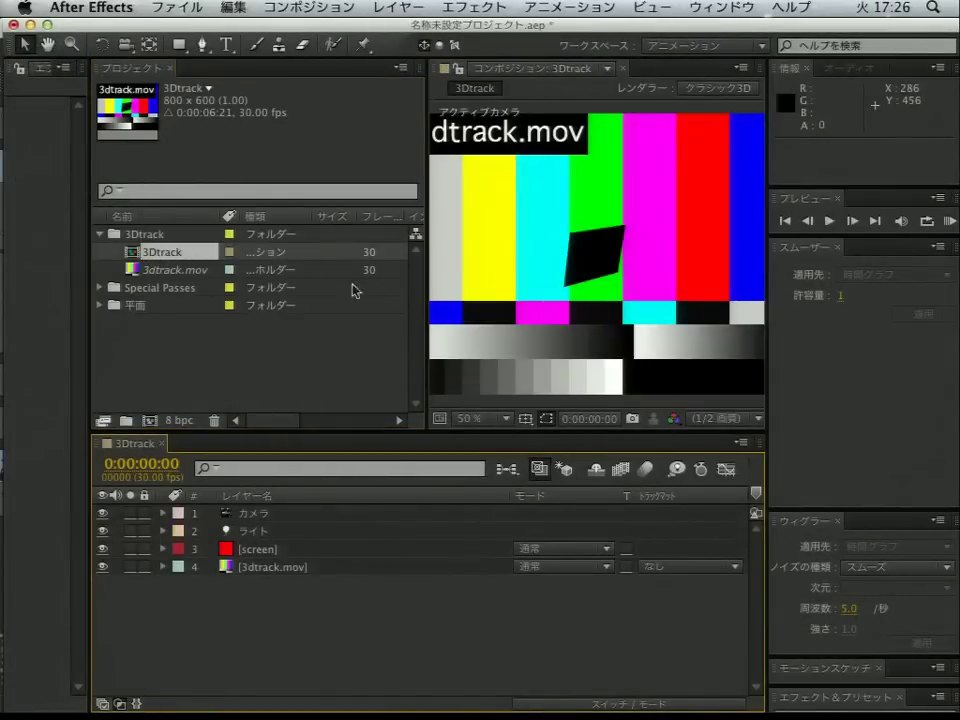
# - Try replacing the placeholder with trackingmovie.mov from 3Dトラック, then undo it
pyautogui.doubleClick(130, 269)
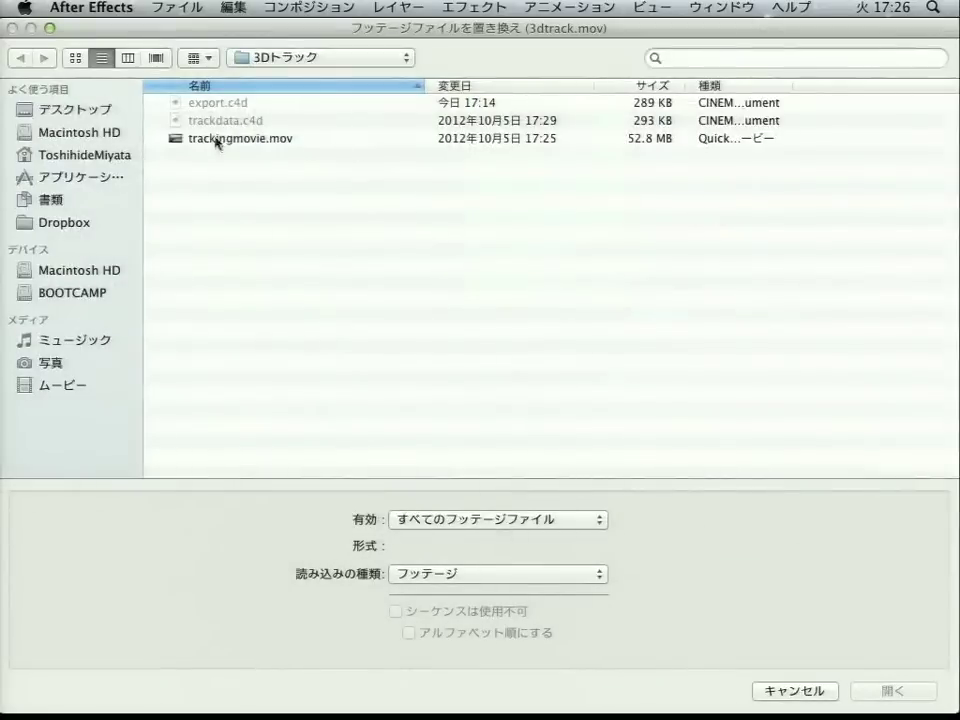
pyautogui.click(240, 57)
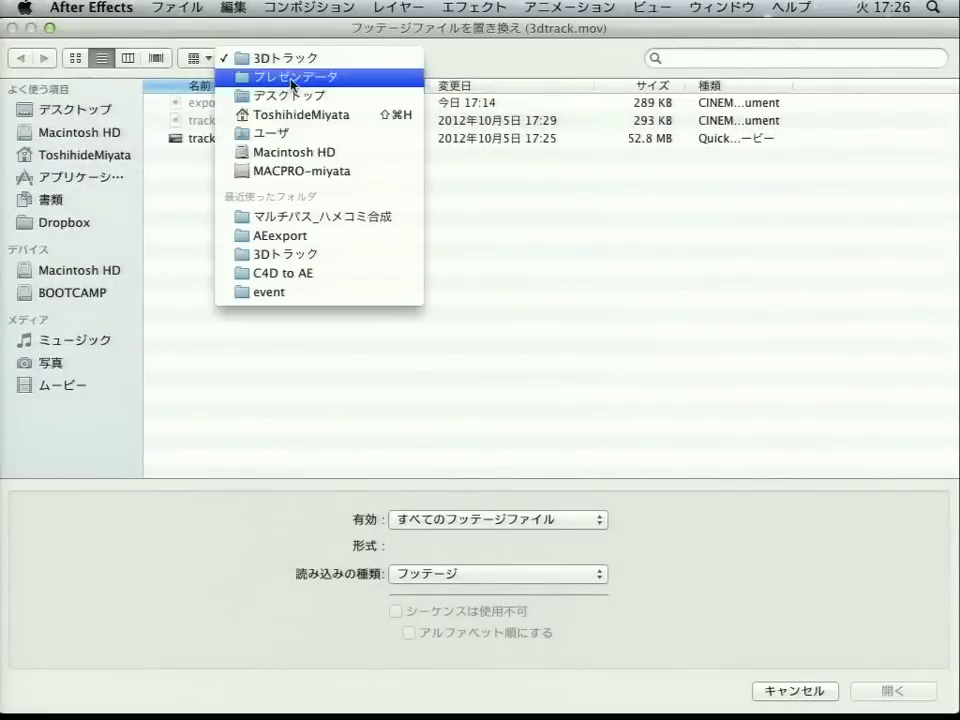
pyautogui.click(292, 80)
pyautogui.doubleClick(176, 101)
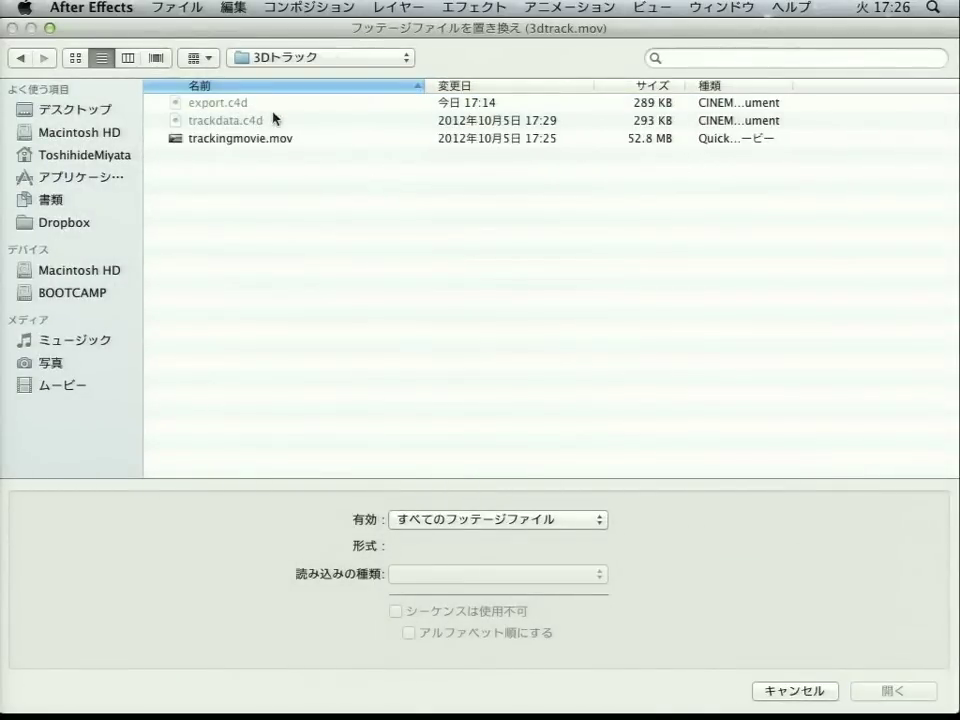
pyautogui.click(256, 146)
pyautogui.doubleClick(256, 146)
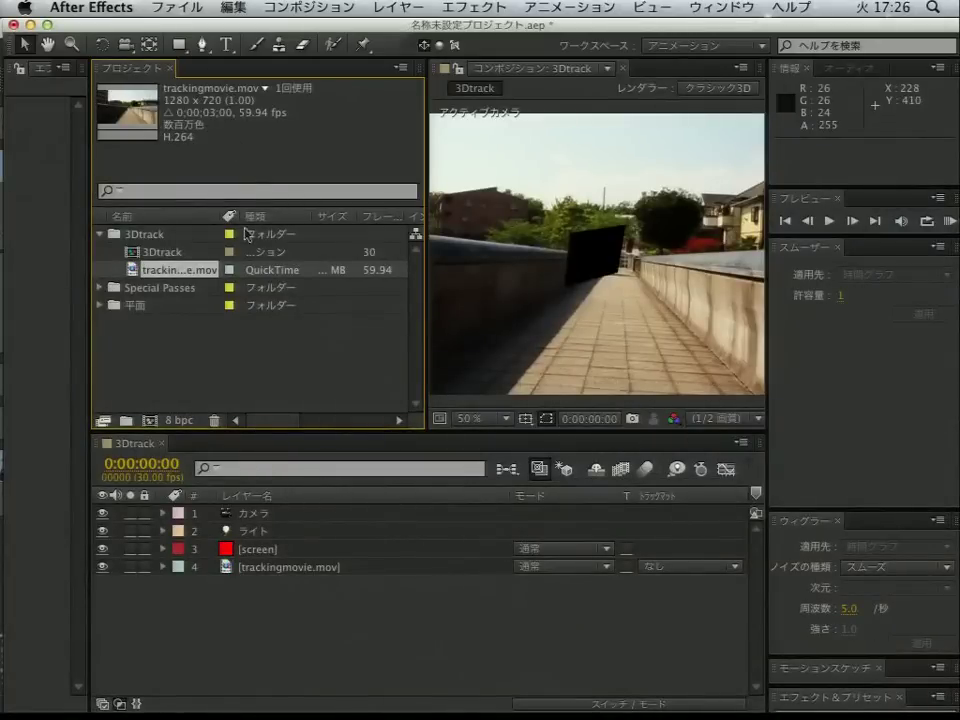
pyautogui.hotkey('ctrl', 'z')
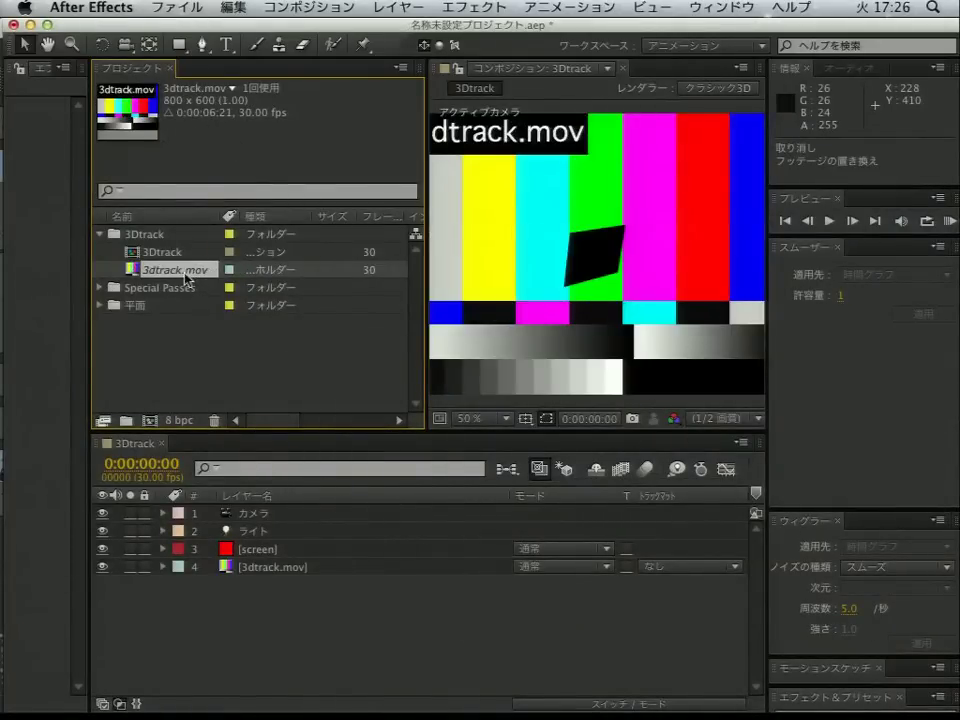
# - Relink the missing 3dtrack.mov to the rendered 3dtrack.mov in マルチパス_ハメコミ合成
pyautogui.doubleClick(184, 274)
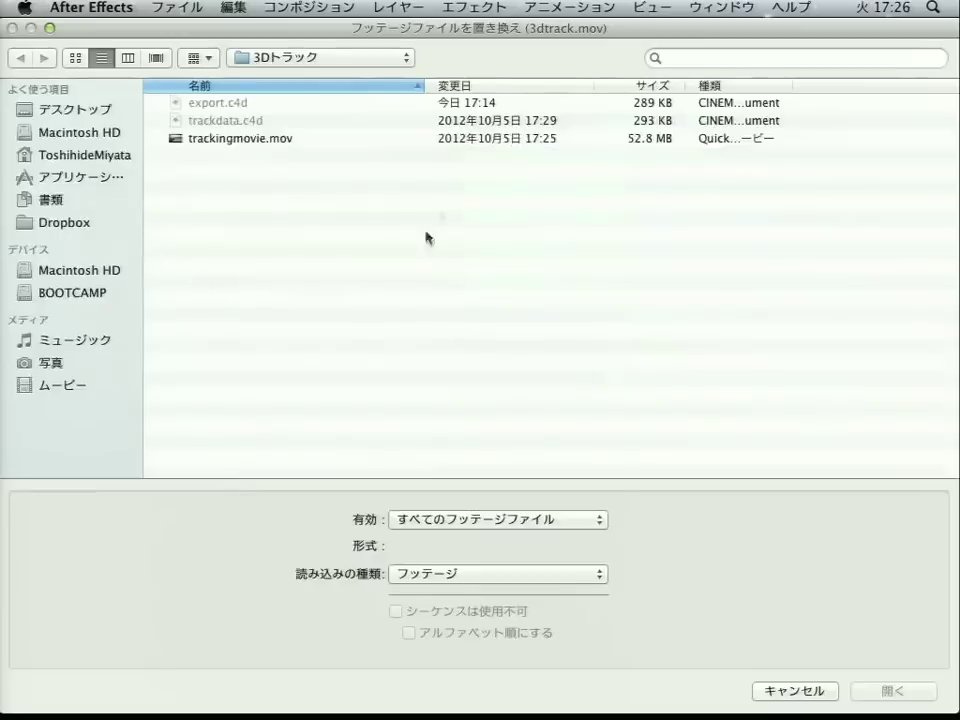
pyautogui.click(265, 57)
pyautogui.click(288, 80)
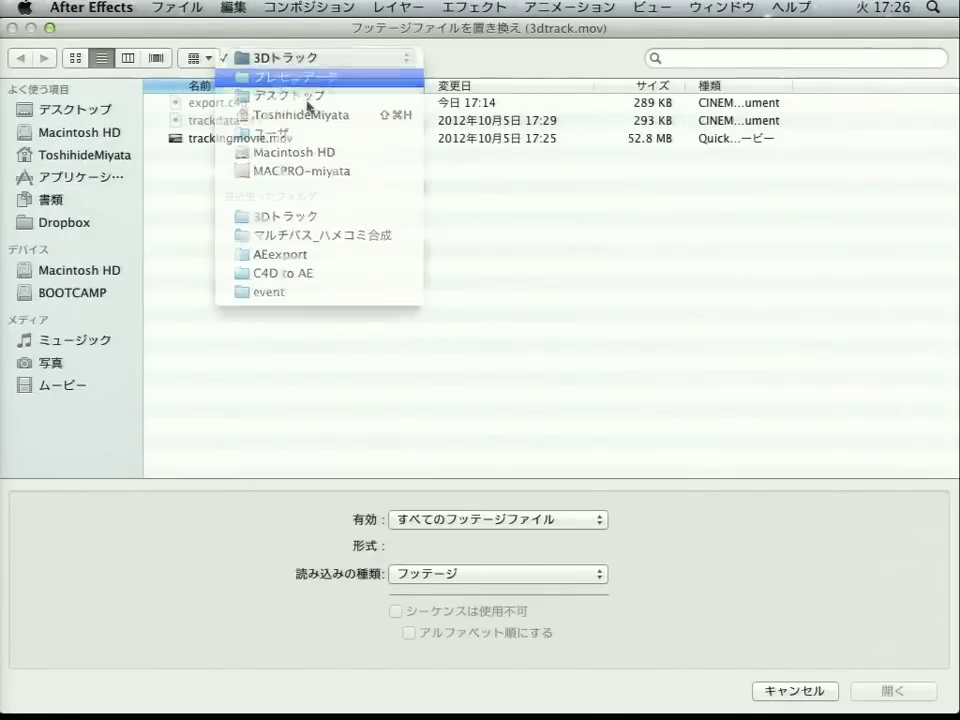
pyautogui.doubleClick(260, 196)
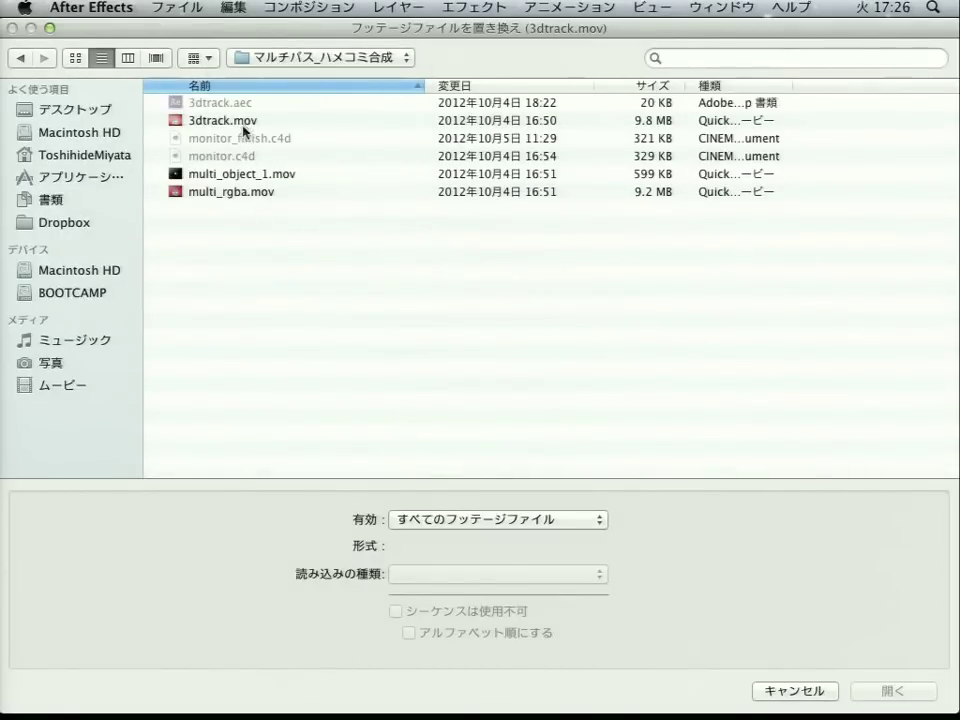
pyautogui.doubleClick(242, 121)
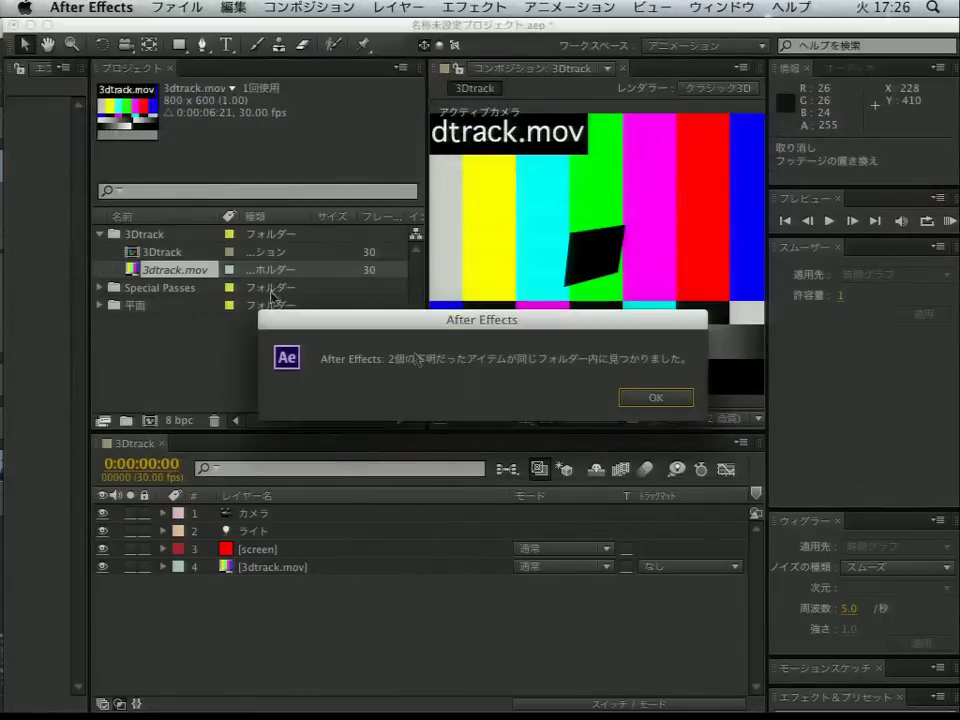
pyautogui.click(673, 403)
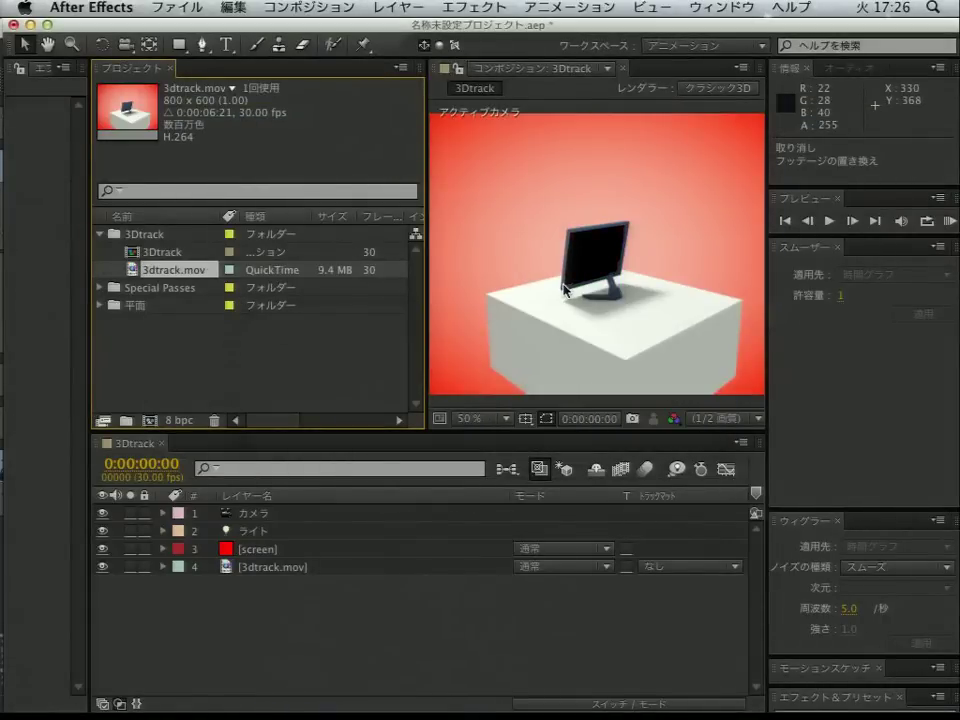
pyautogui.click(830, 221)
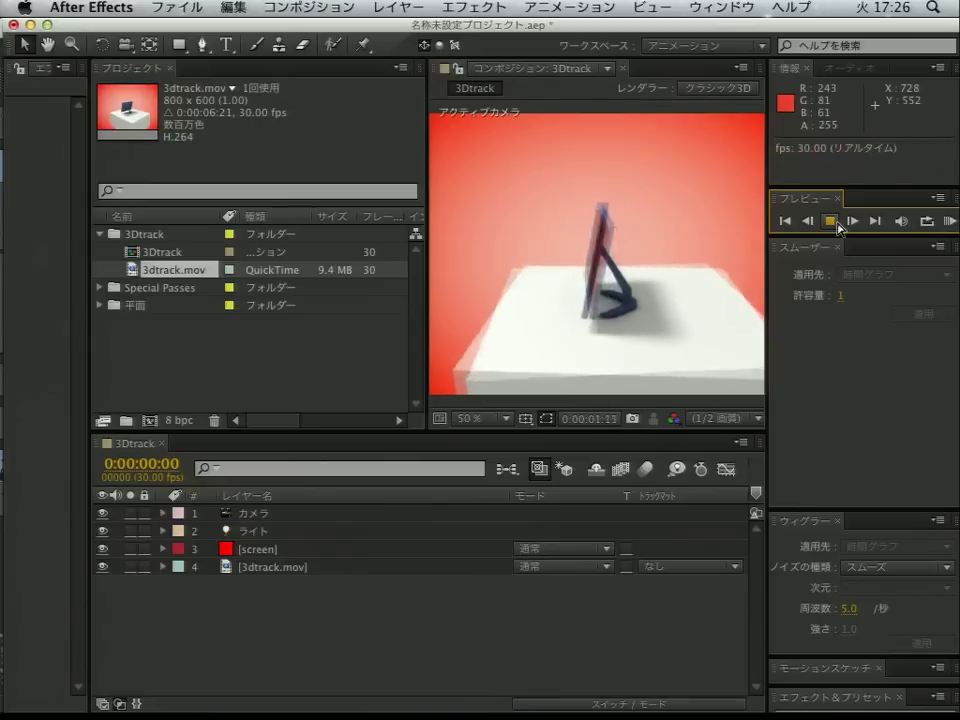
pyautogui.click(620, 258)
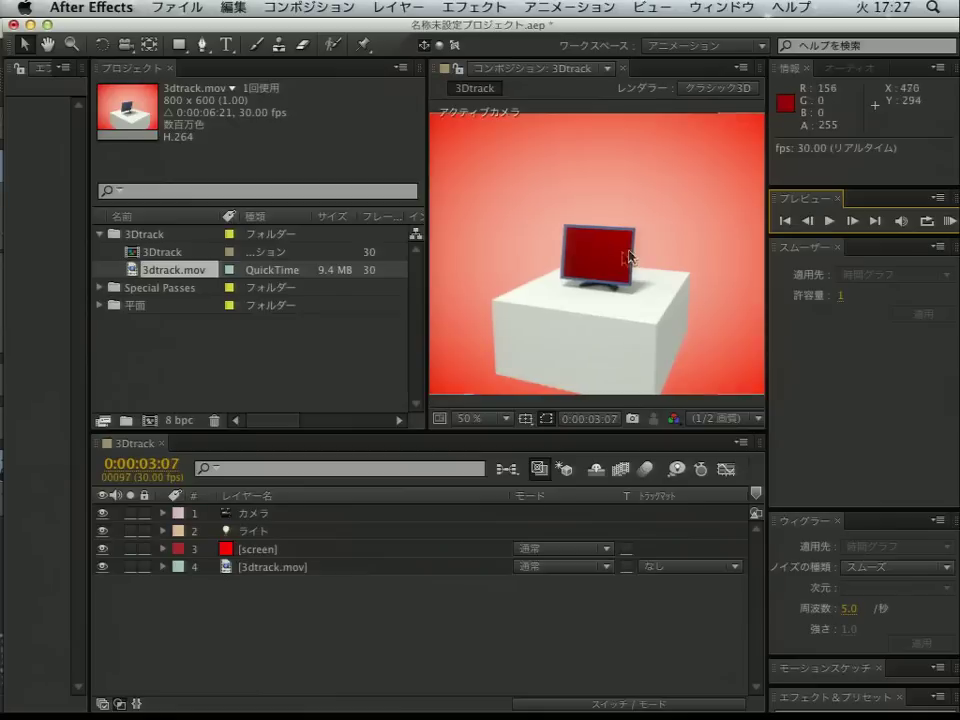
pyautogui.click(258, 549)
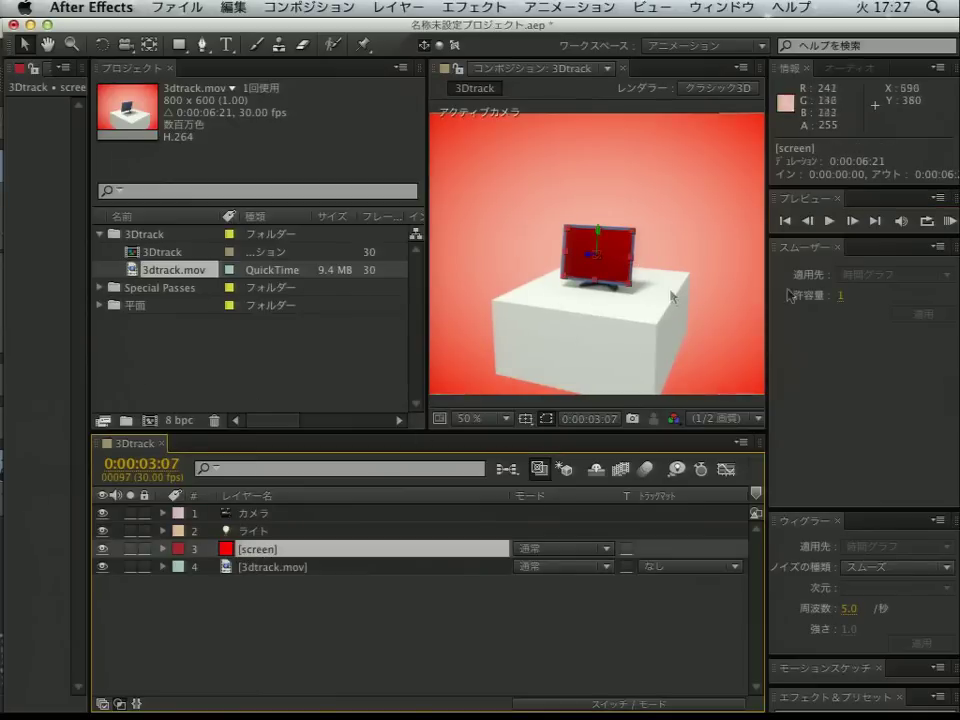
pyautogui.click(829, 221)
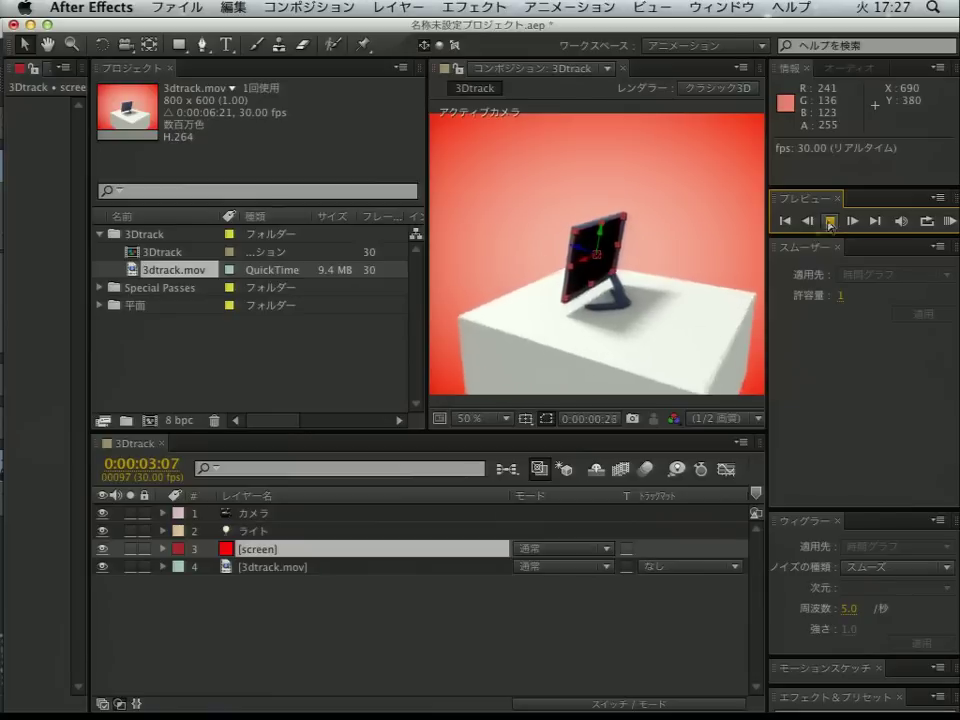
pyautogui.click(781, 232)
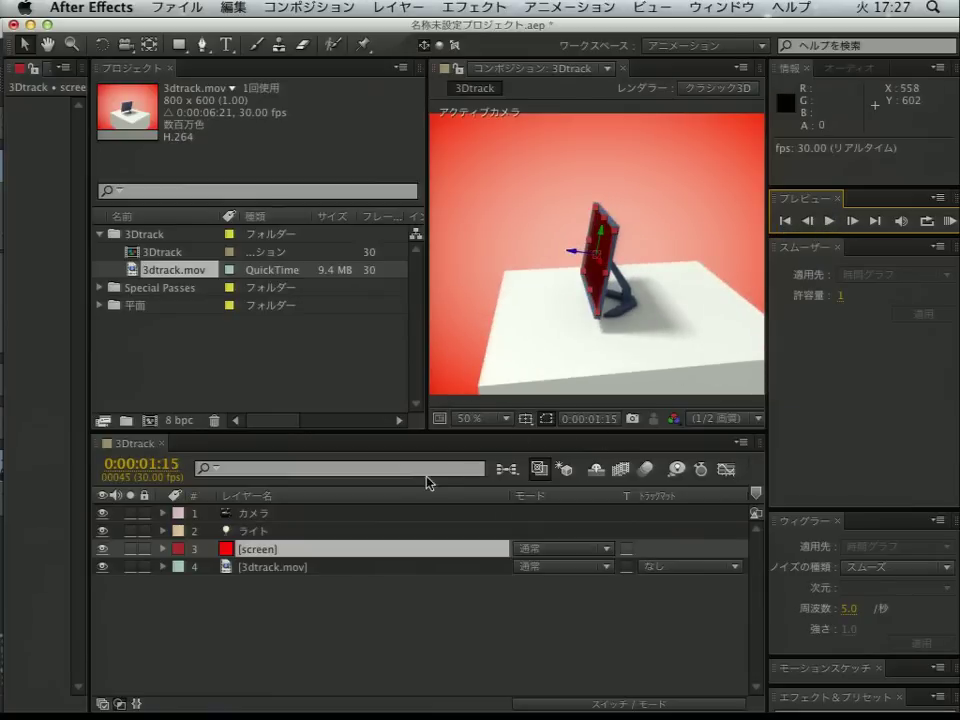
pyautogui.click(784, 222)
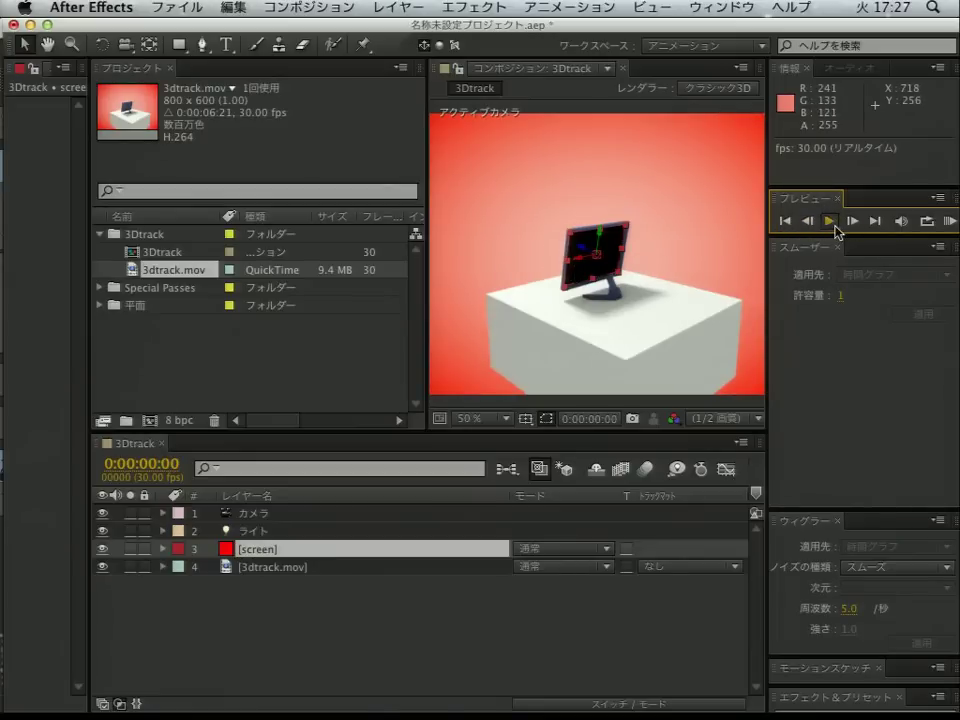
pyautogui.click(829, 221)
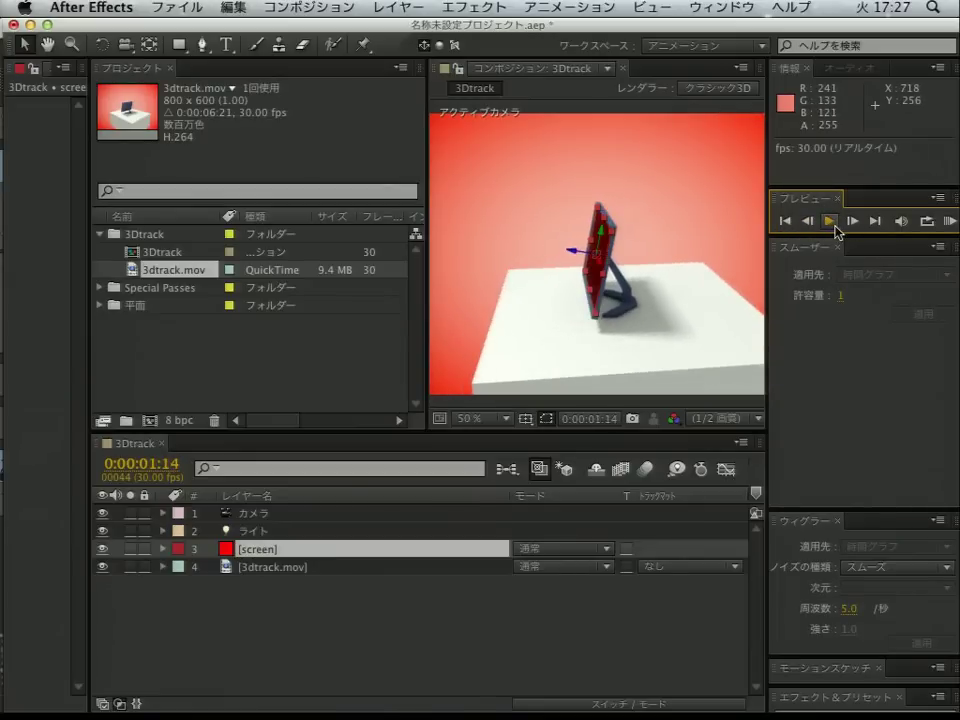
pyautogui.click(831, 222)
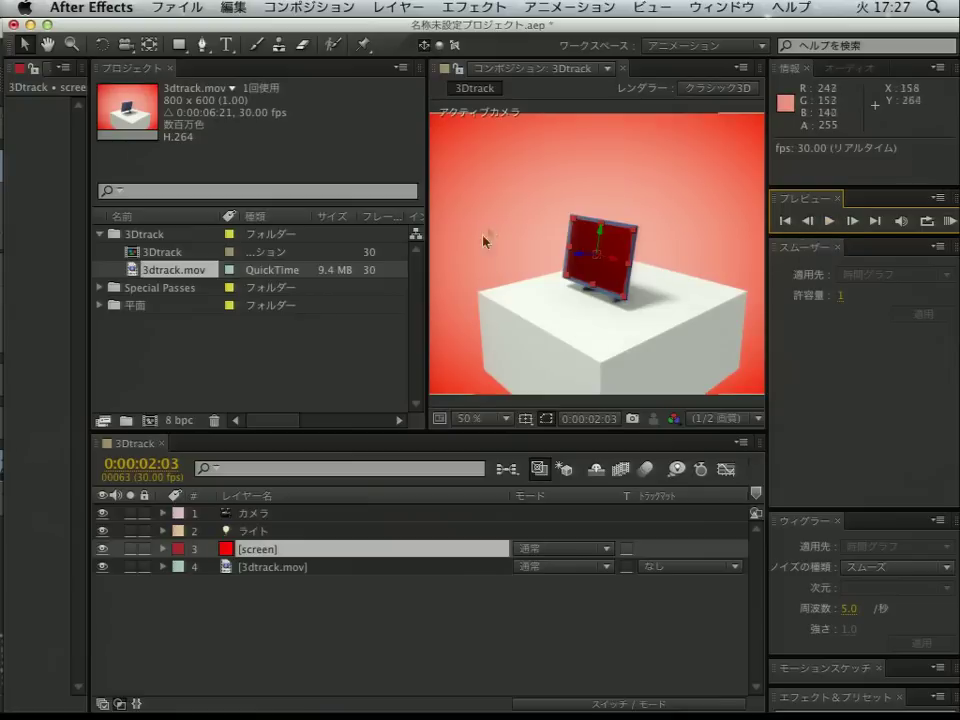
pyautogui.click(102, 549)
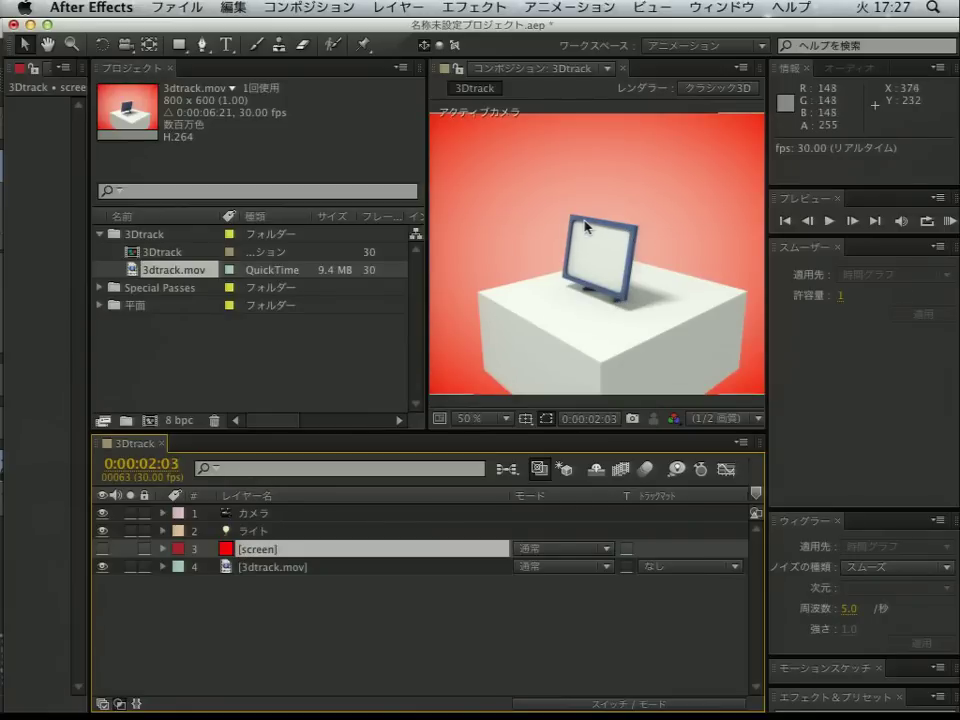
pyautogui.click(101, 549)
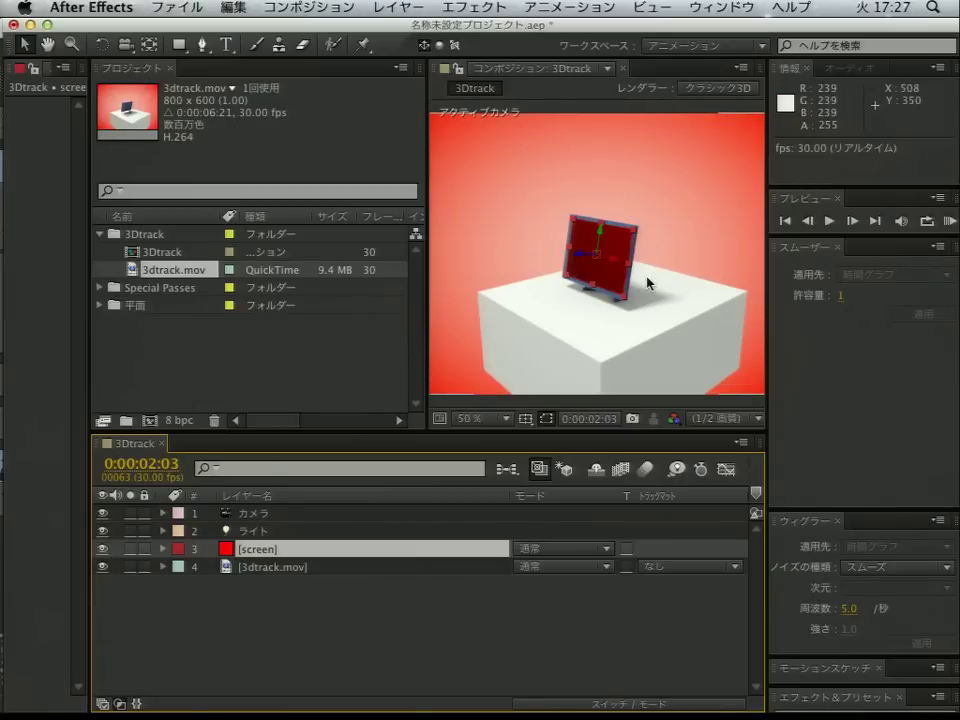
# - Add multi_object_1.mov from Special Passes to the timeline, preview it, then delete that layer
pyautogui.click(98, 287)
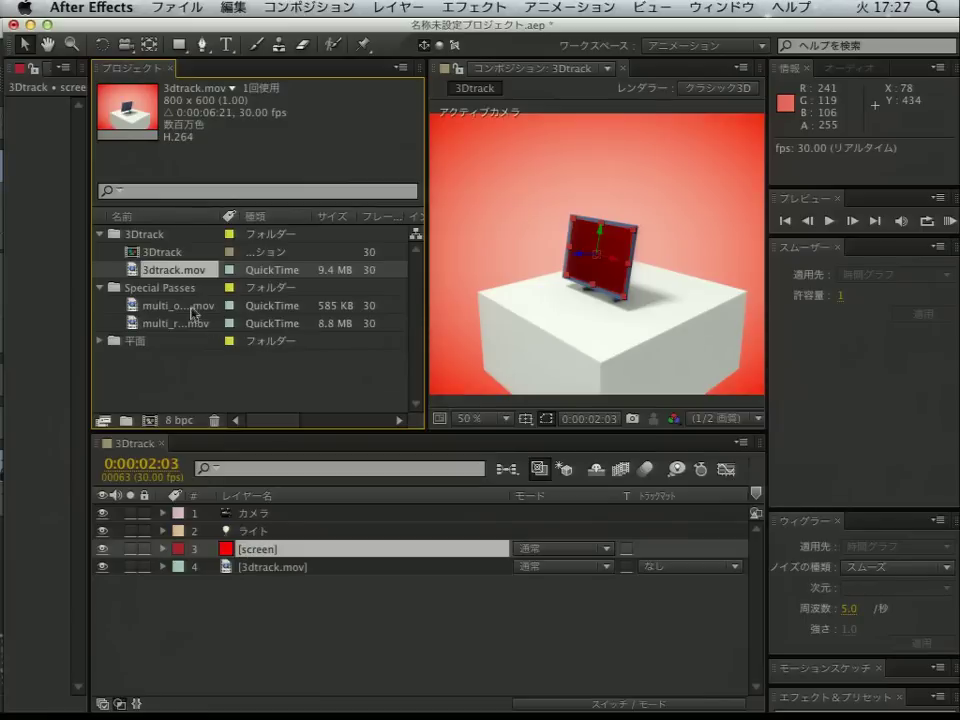
pyautogui.click(191, 307)
pyautogui.moveTo(172, 307); pyautogui.dragTo(453, 526)
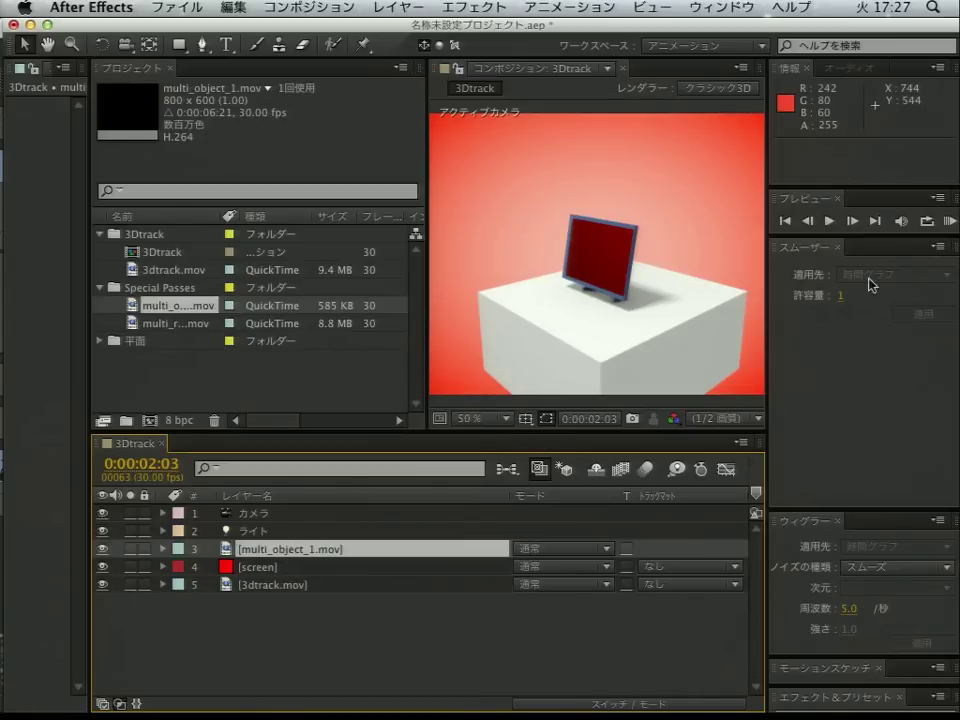
pyautogui.click(782, 221)
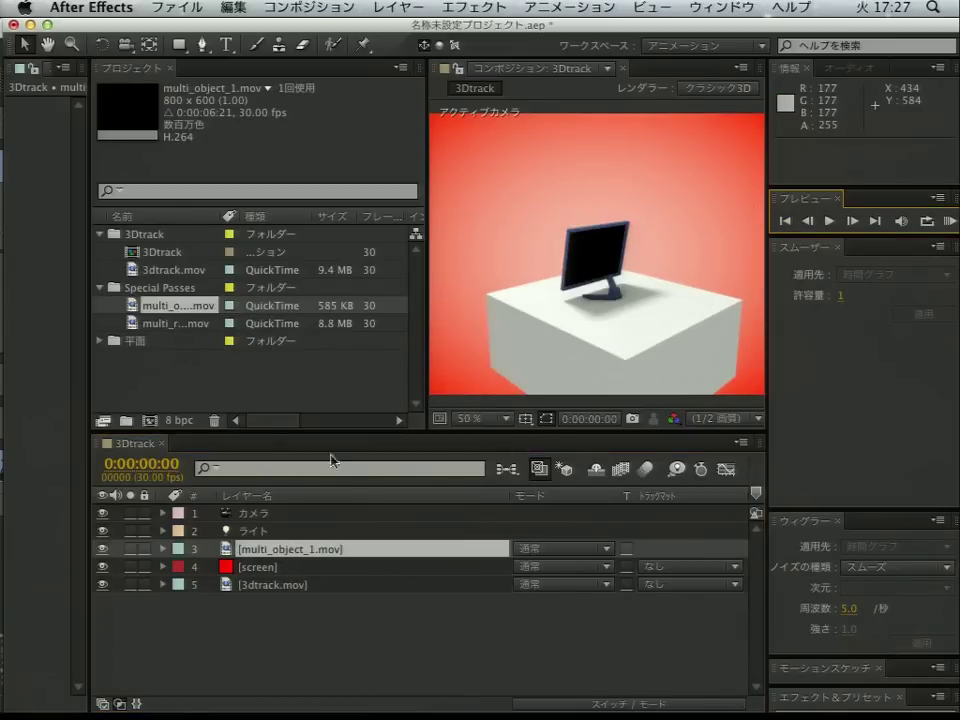
pyautogui.click(831, 223)
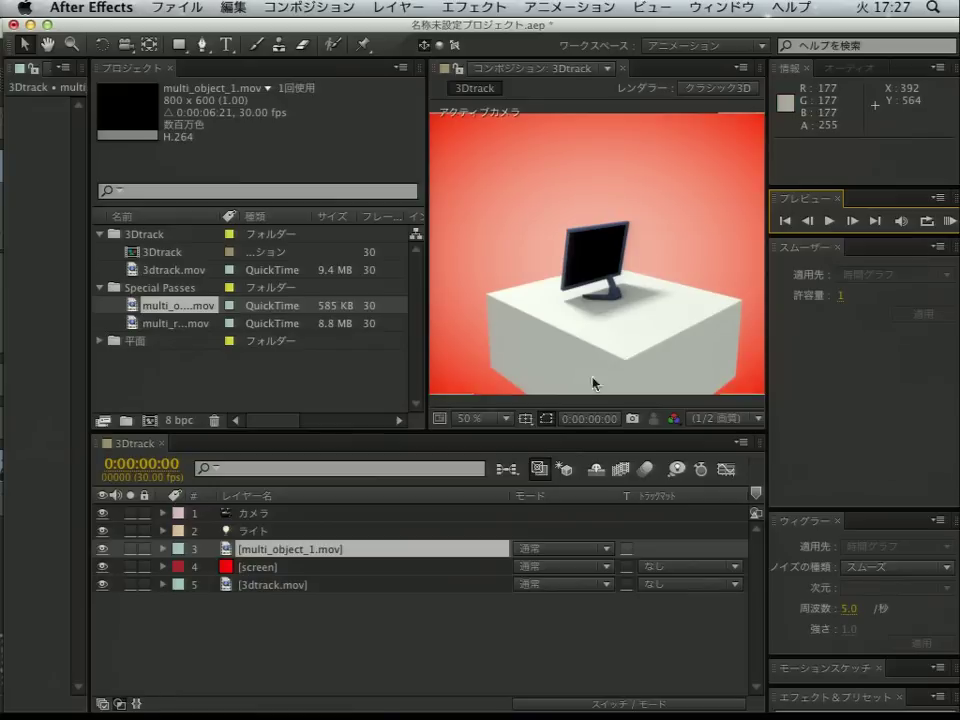
pyautogui.click(300, 549)
pyautogui.press('Delete')
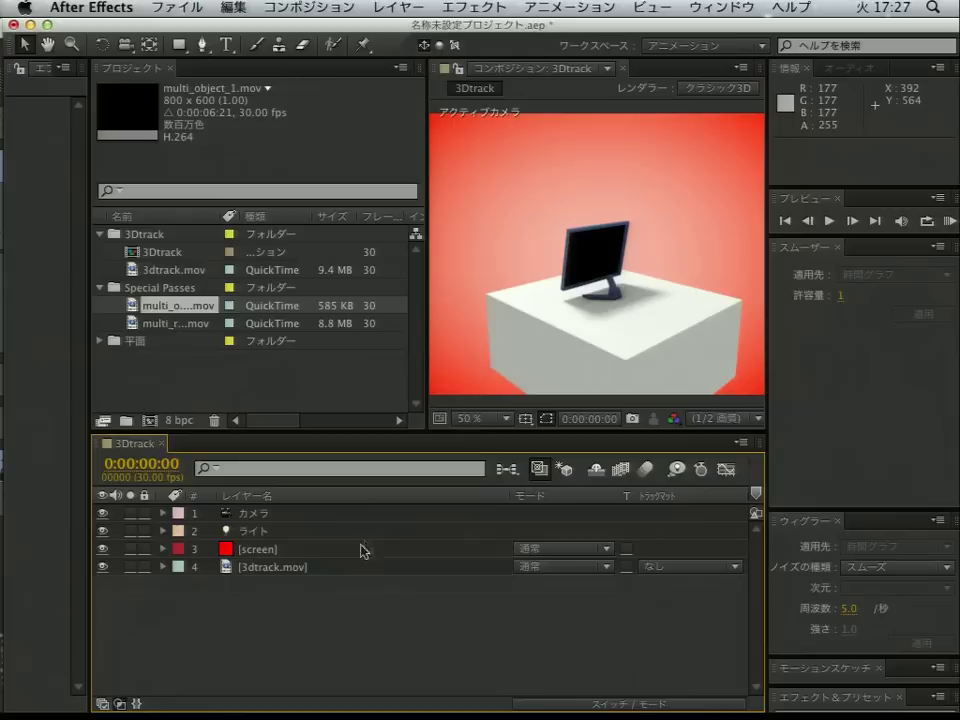
# - Play multi_object_1.mov alone in the Footage viewer, then return to the 3Dtrack composition
pyautogui.doubleClick(150, 305)
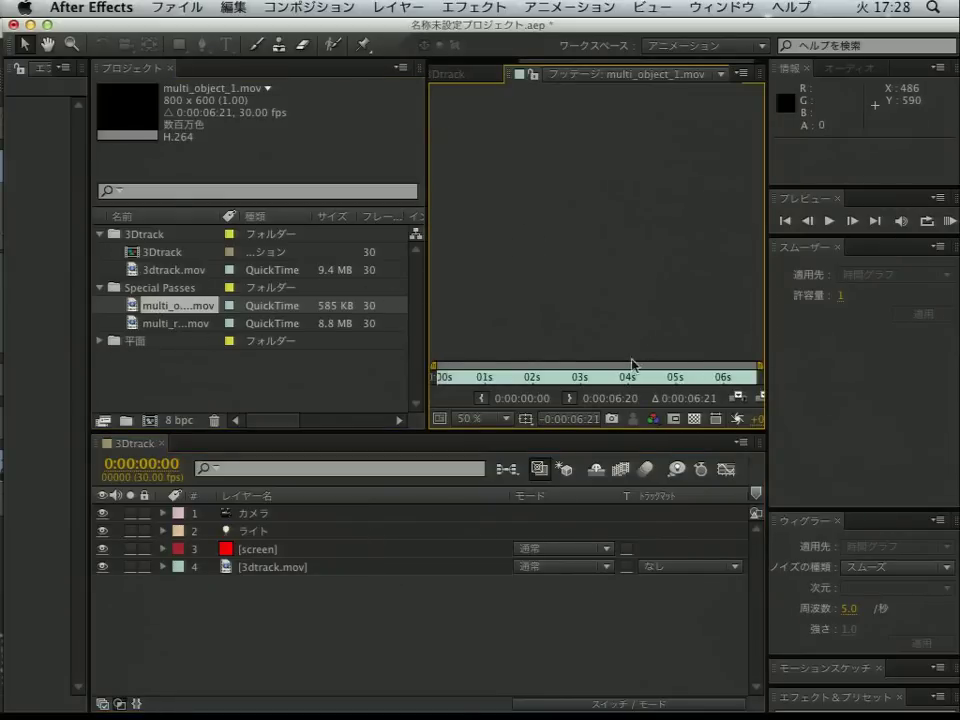
pyautogui.click(829, 221)
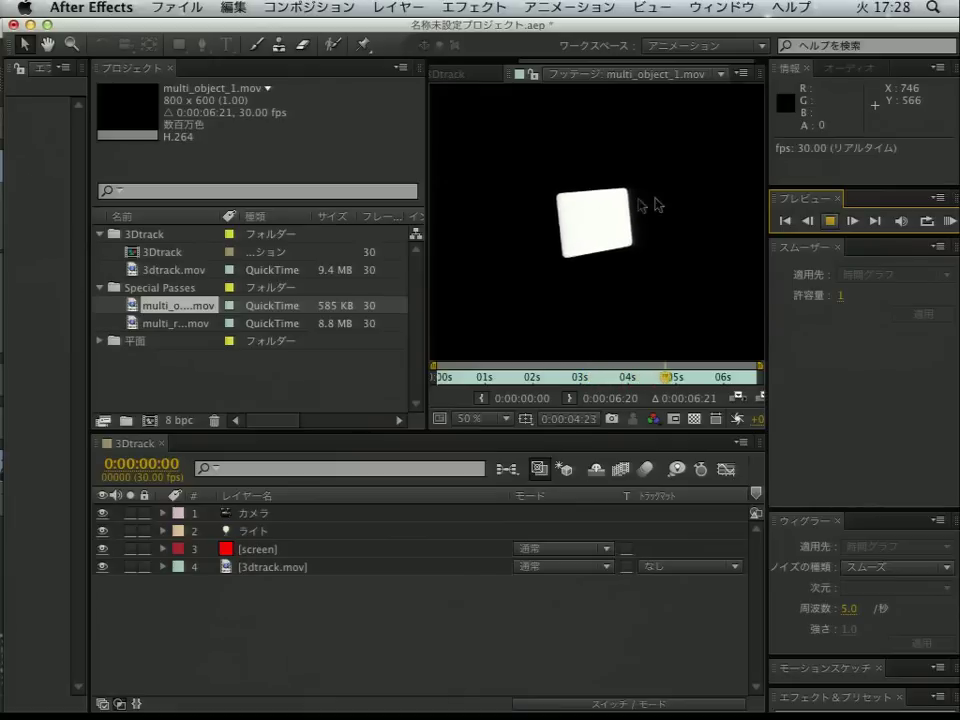
pyautogui.click(830, 221)
pyautogui.click(795, 220)
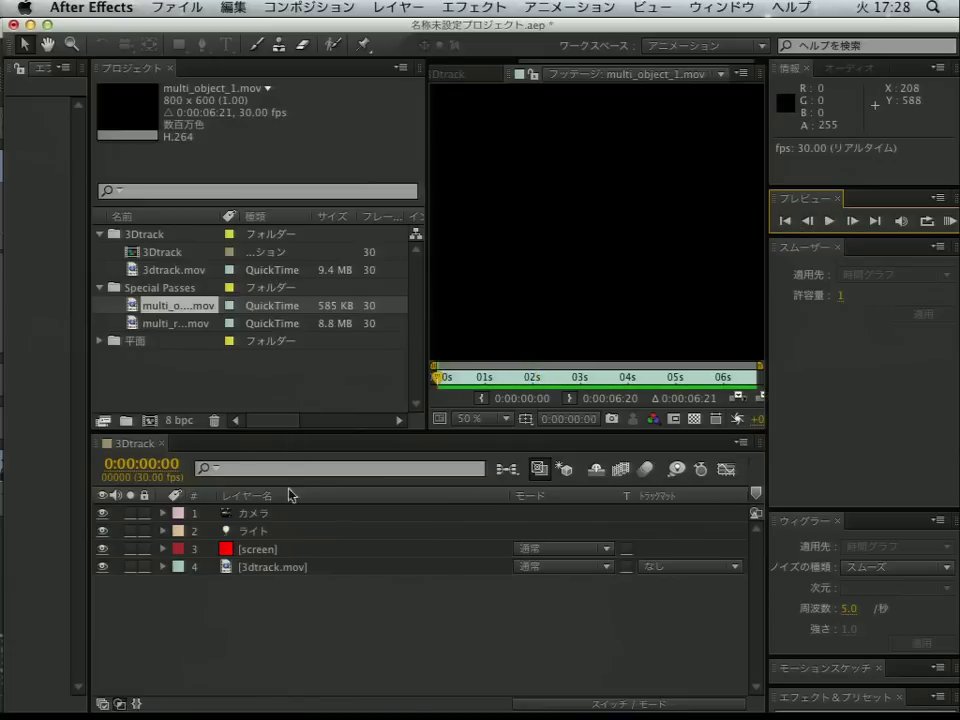
pyautogui.click(246, 632)
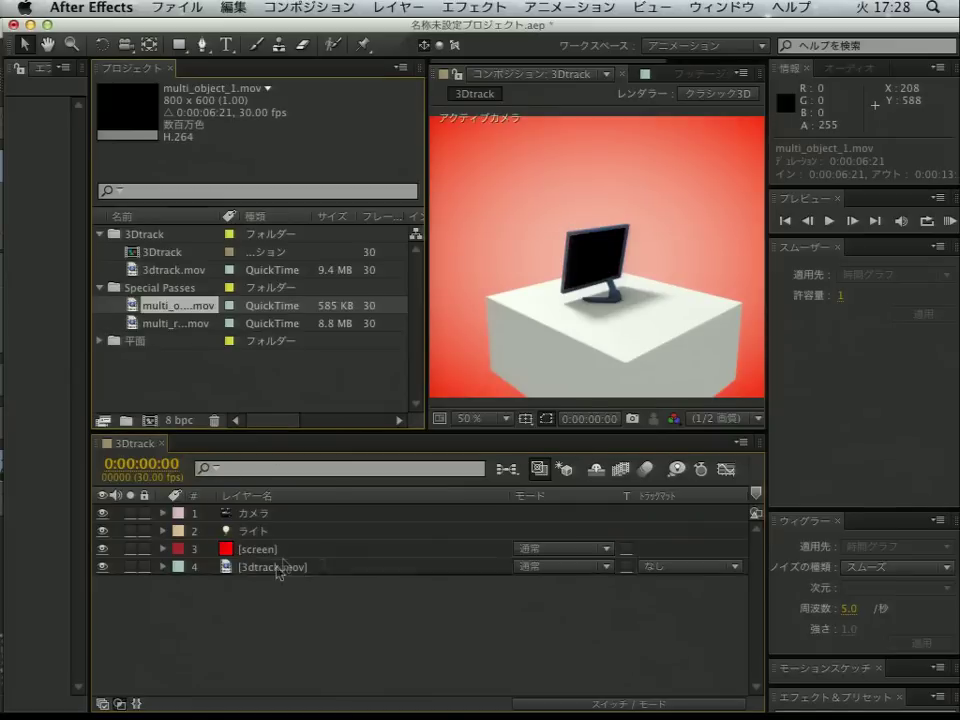
# - Add multi_object_1.mov above the screen layer and set it as screen's luma matte
pyautogui.moveTo(284, 565); pyautogui.dragTo(223, 540)
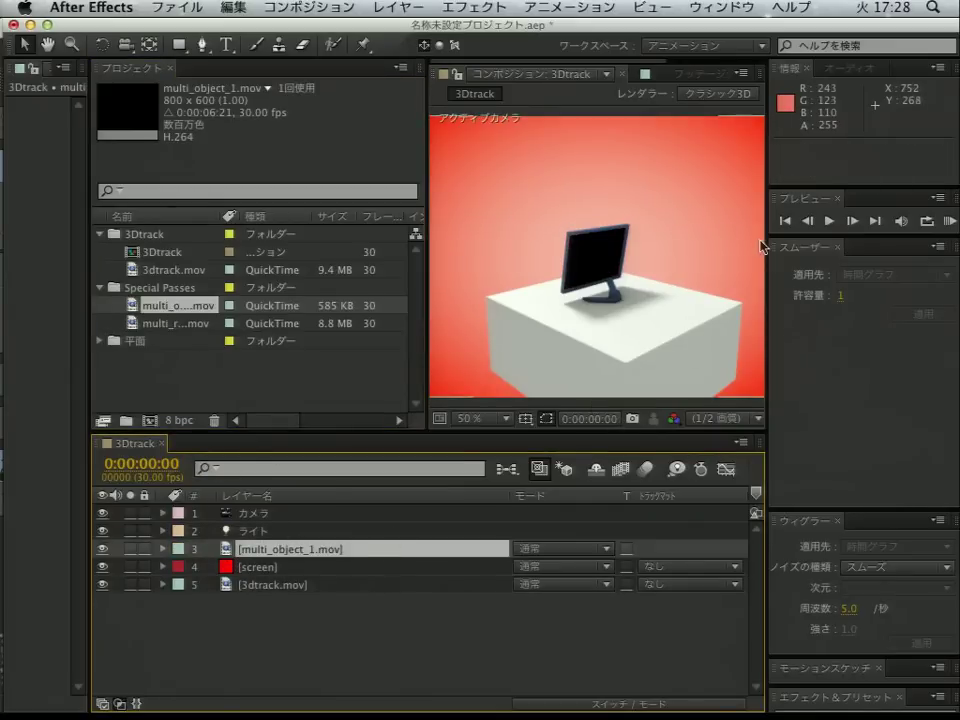
pyautogui.click(785, 220)
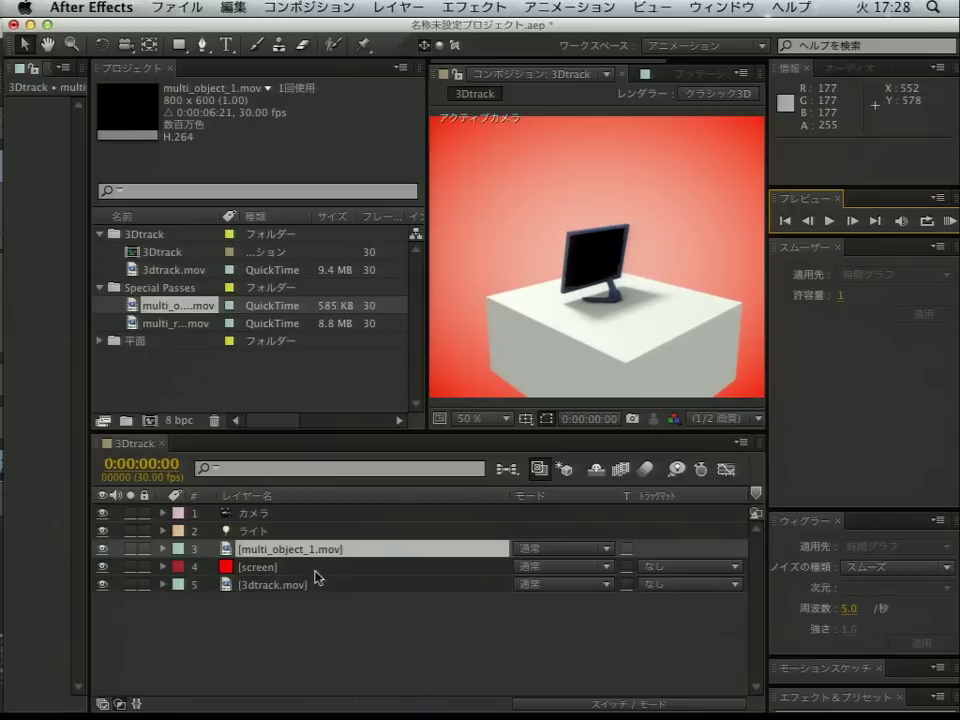
pyautogui.click(690, 567)
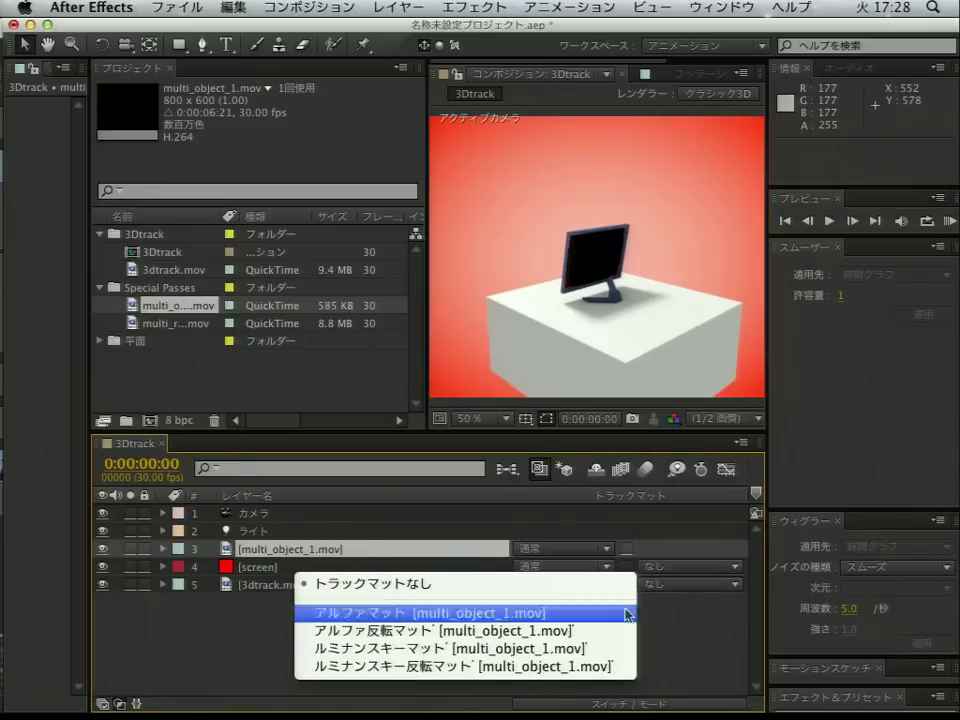
pyautogui.click(560, 648)
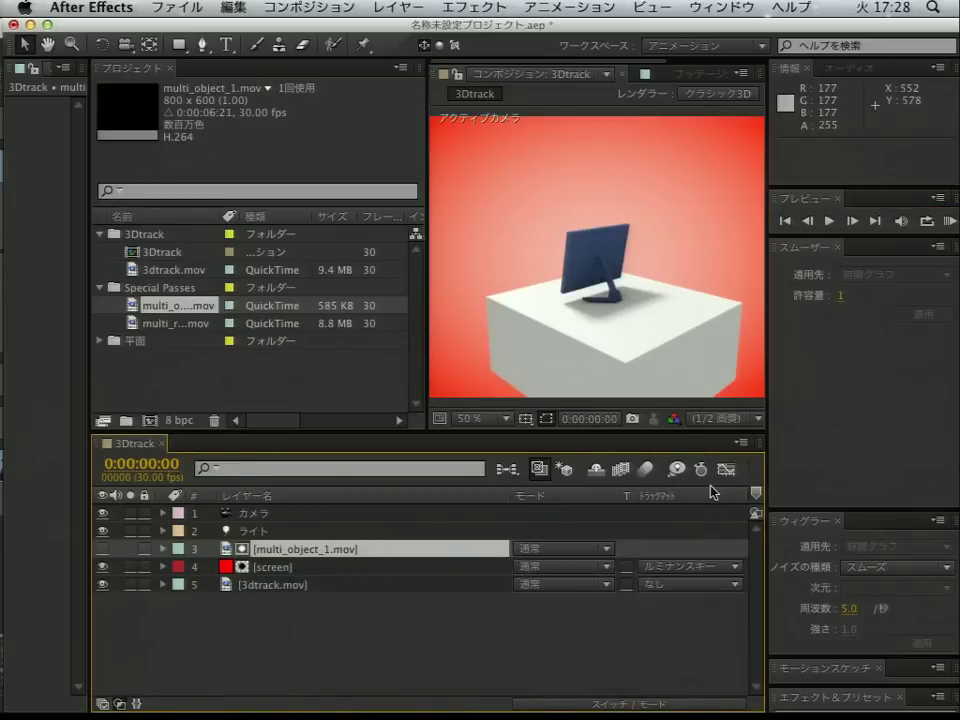
# - Preview the matted composite, select the screen layer, and switch to the すべてのパネル workspace
pyautogui.click(829, 221)
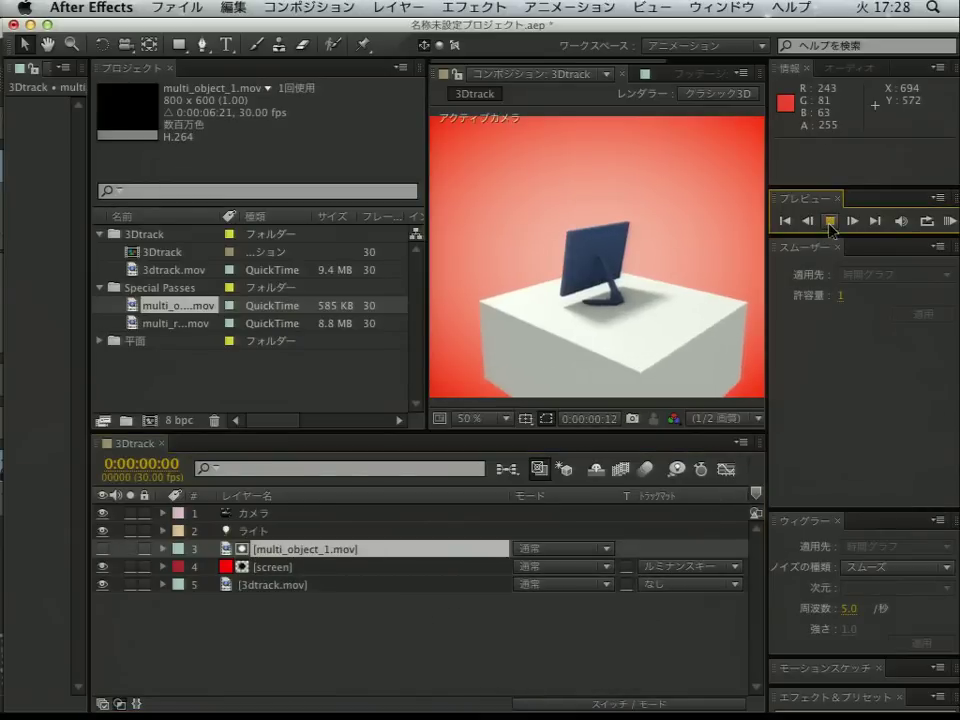
pyautogui.click(829, 221)
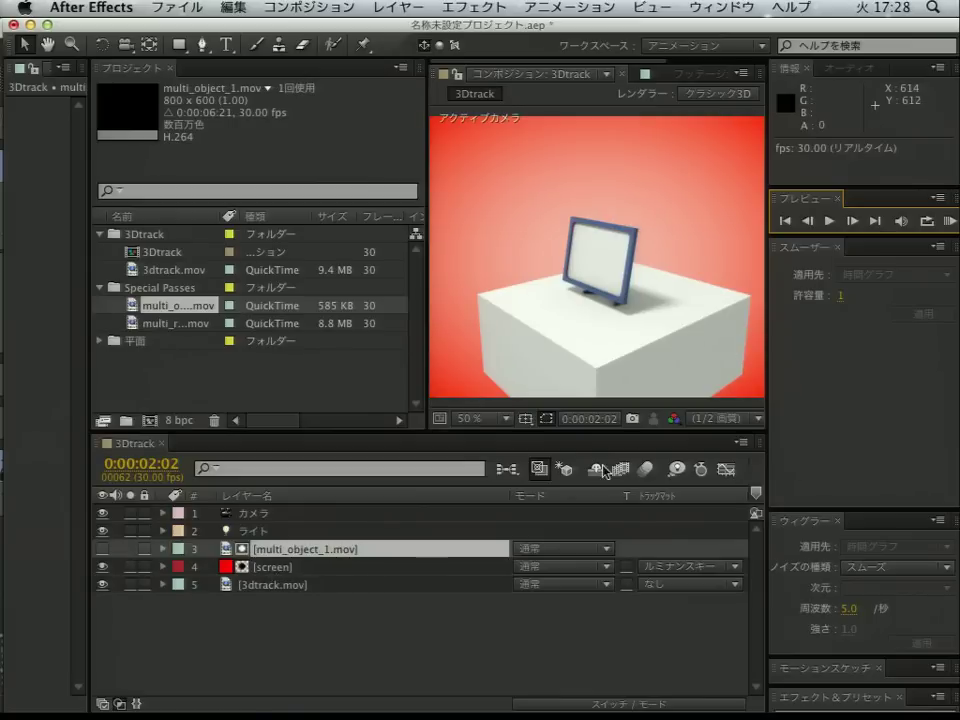
pyautogui.click(586, 270)
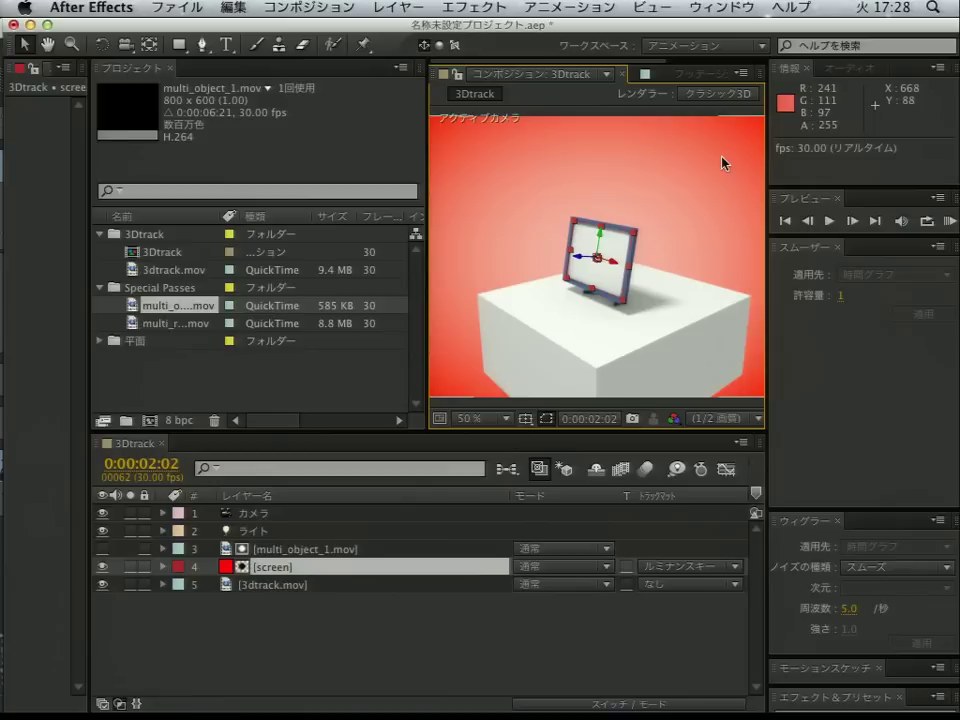
pyautogui.click(682, 46)
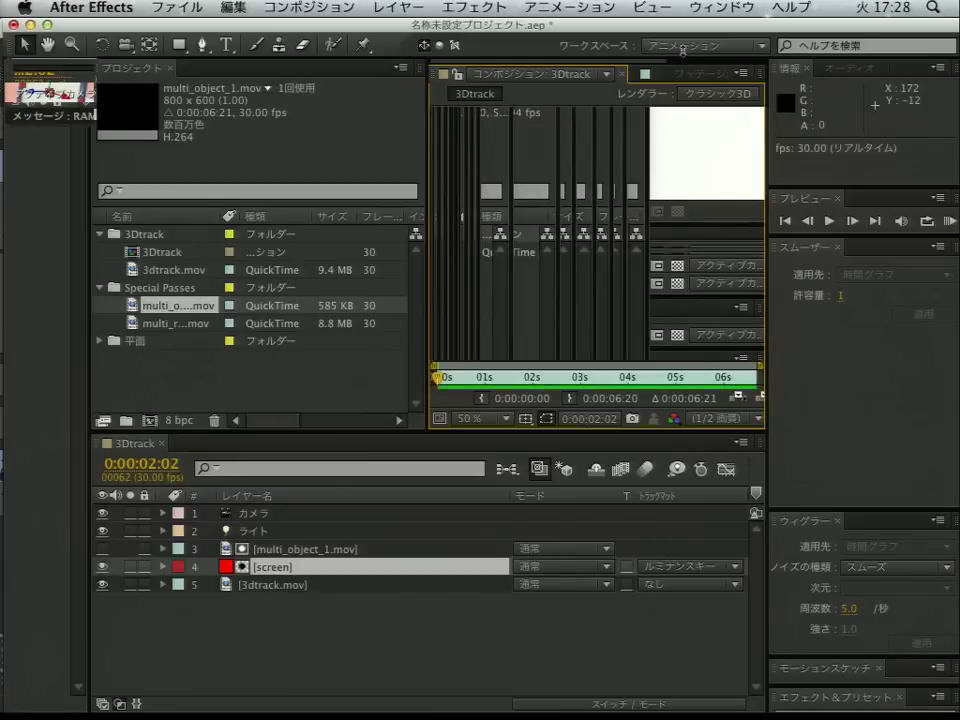
# - Advance Keynote to the モーションカメラ R14新機能 slide, then return to Cinema 4D
pyautogui.press('super+Tab')
pyautogui.press('super+Tab')
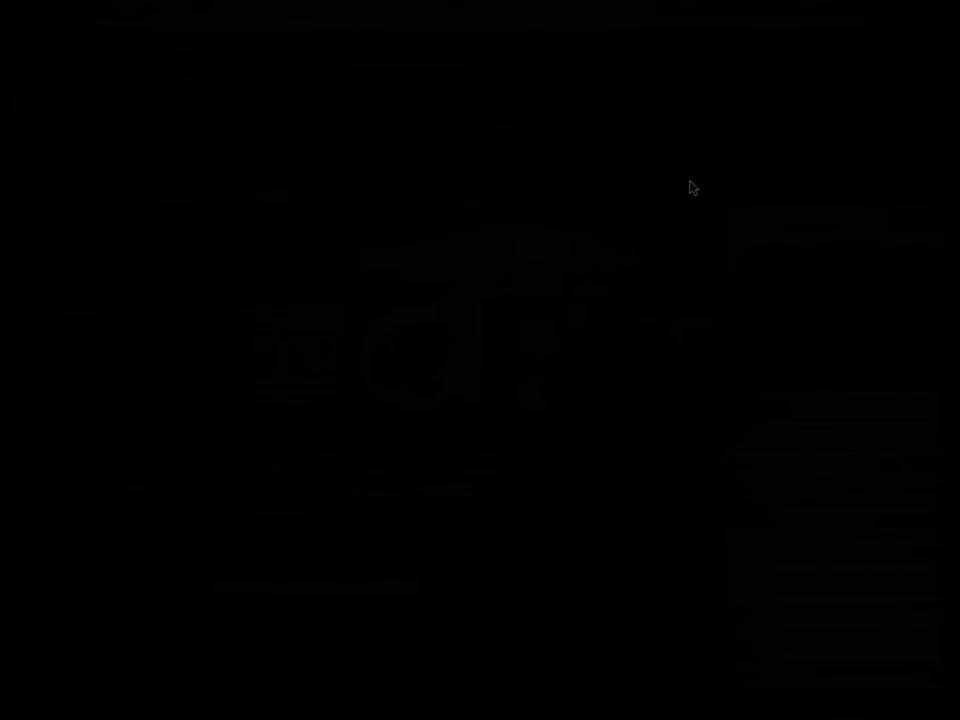
pyautogui.press('Right')
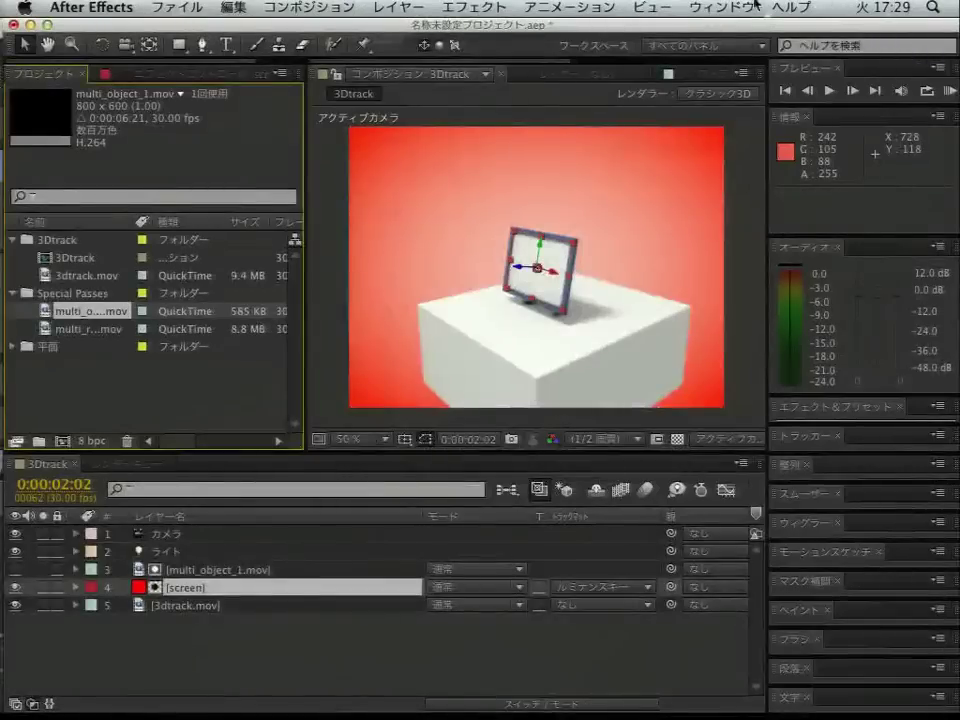
pyautogui.press('super+Tab')
pyautogui.press('super+Tab')
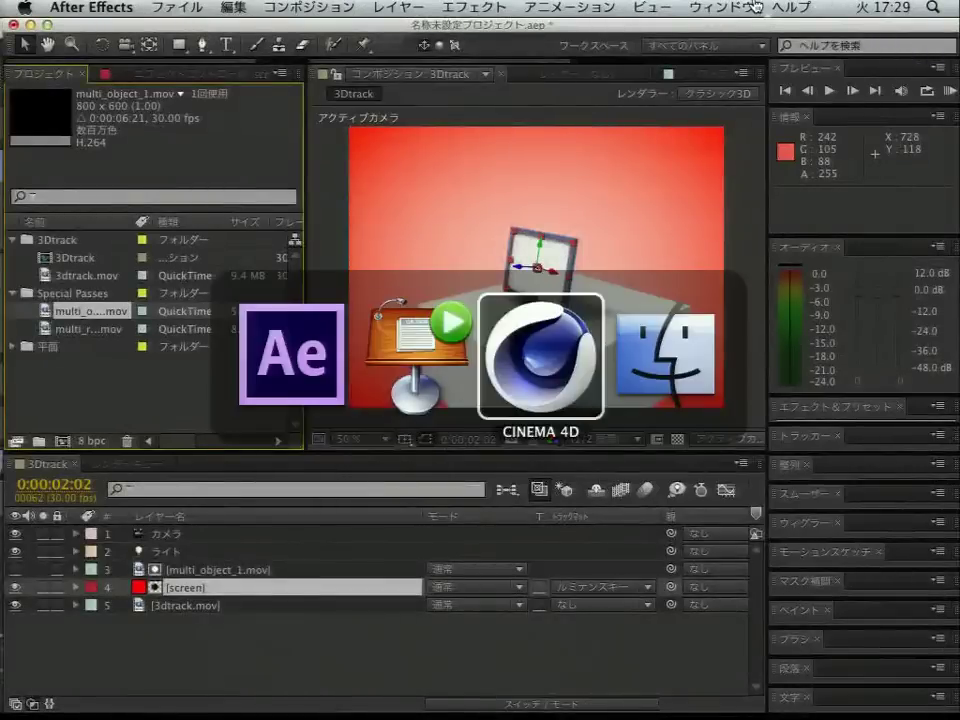
# - Start a new scene and add a Motion Camera rig
pyautogui.click(24, 48)
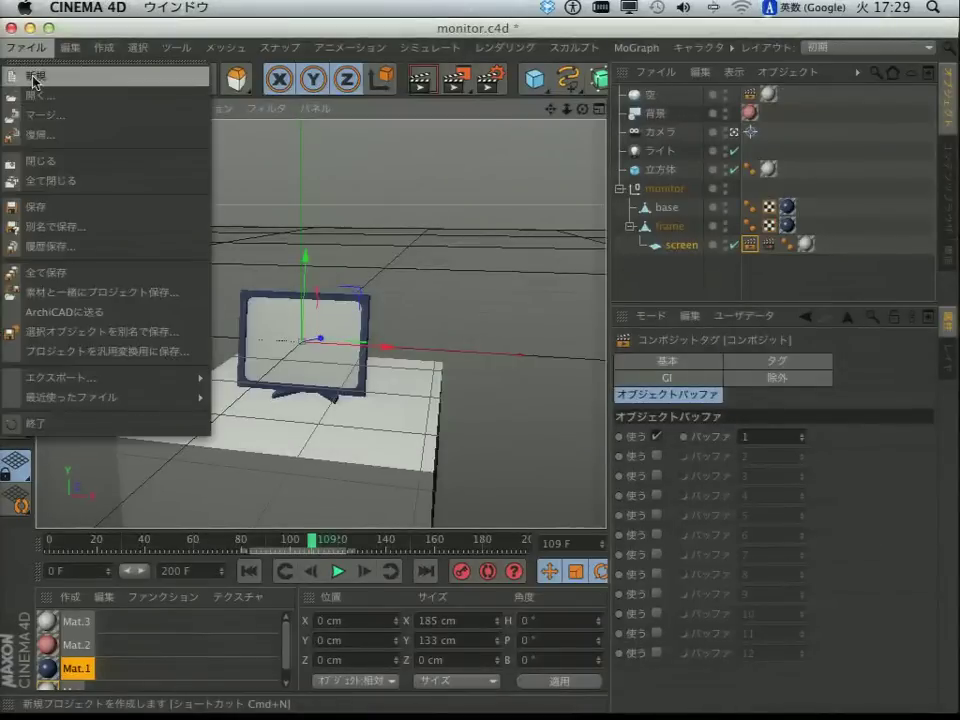
pyautogui.click(28, 76)
pyautogui.moveTo(610, 168); pyautogui.dragTo(690, 168)
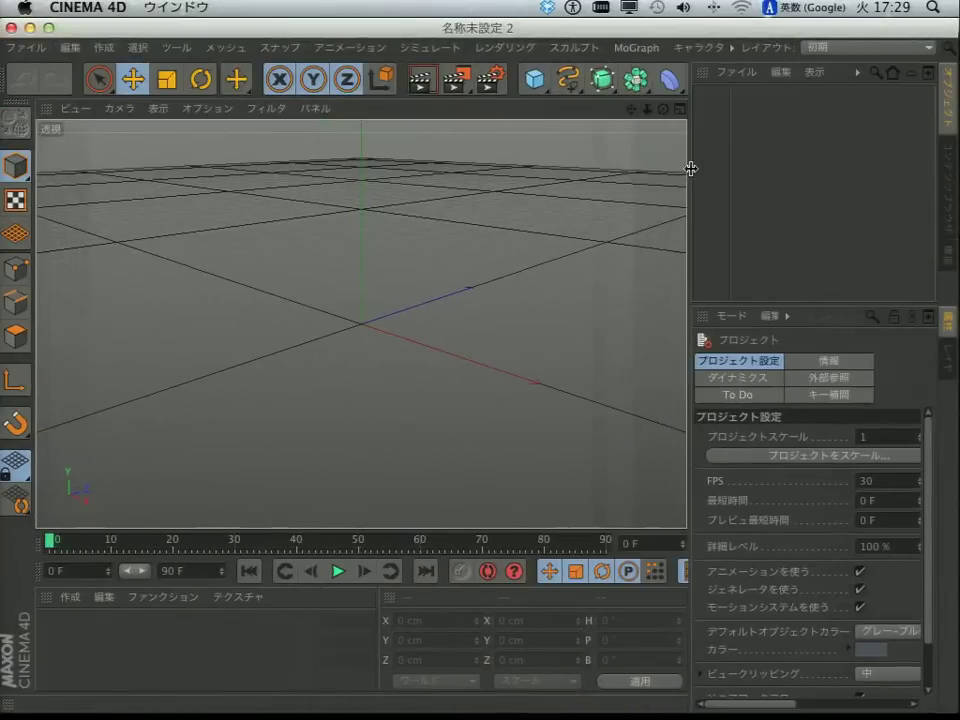
pyautogui.scroll(-2, 517, 82)
pyautogui.click(592, 79)
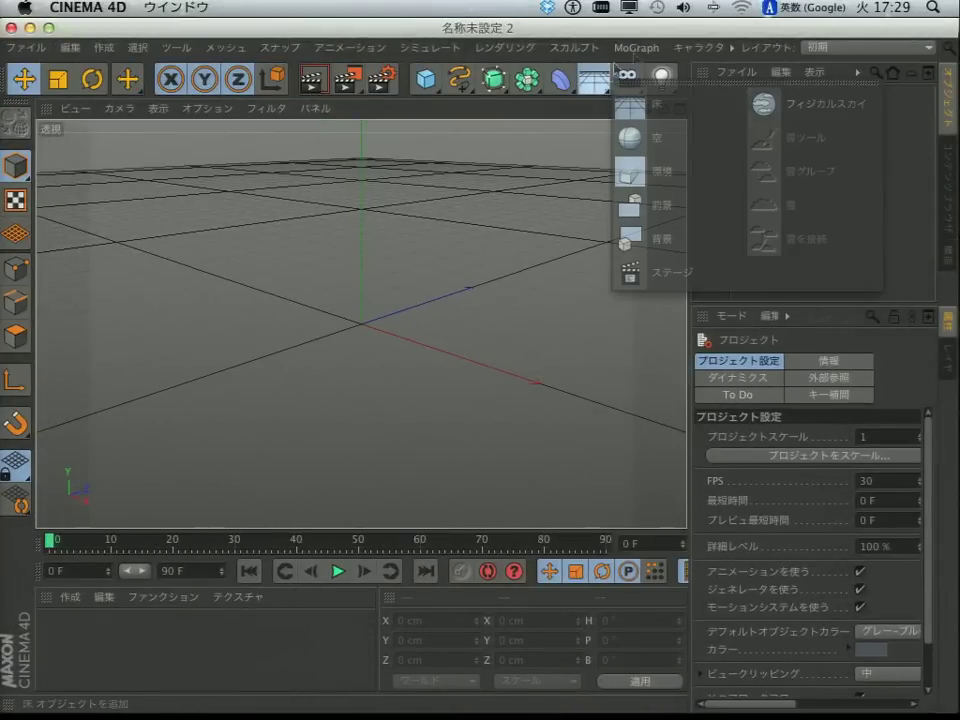
pyautogui.click(628, 79)
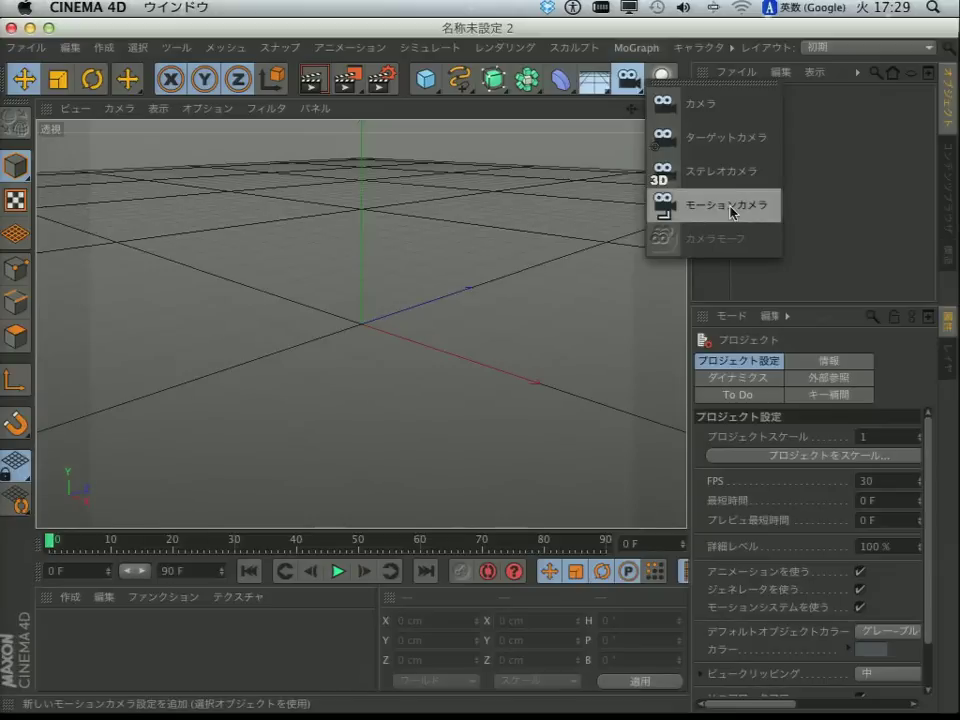
pyautogui.click(732, 212)
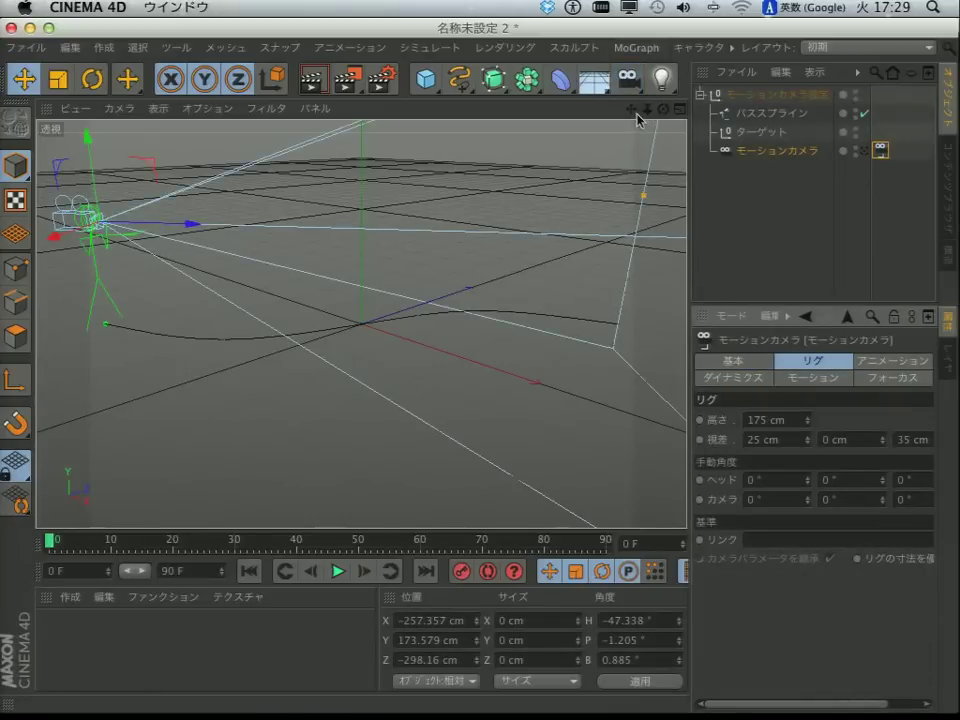
# - Frame and orbit around the rig, play the animation, and view through the Motion Camera
pyautogui.press('o')
pyautogui.keyDown('alt'); pyautogui.moveTo(361, 323); pyautogui.dragTo(361, 323); pyautogui.keyUp('alt')
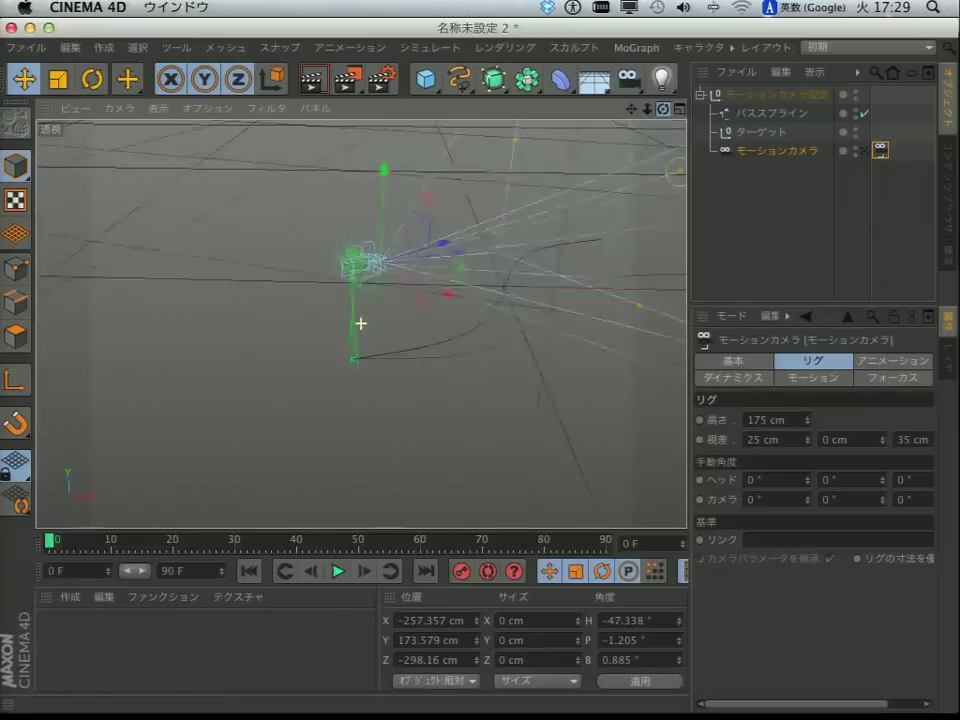
pyautogui.keyDown('alt'); pyautogui.moveTo(361, 323); pyautogui.dragTo(361, 323); pyautogui.keyUp('alt')
pyautogui.click(338, 571)
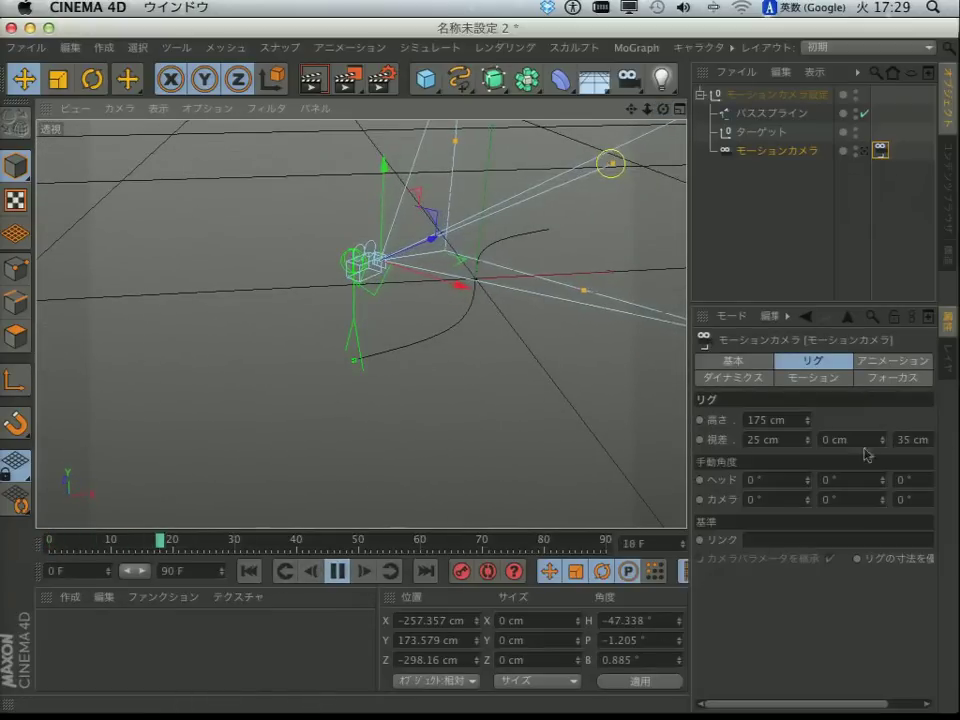
pyautogui.click(866, 154)
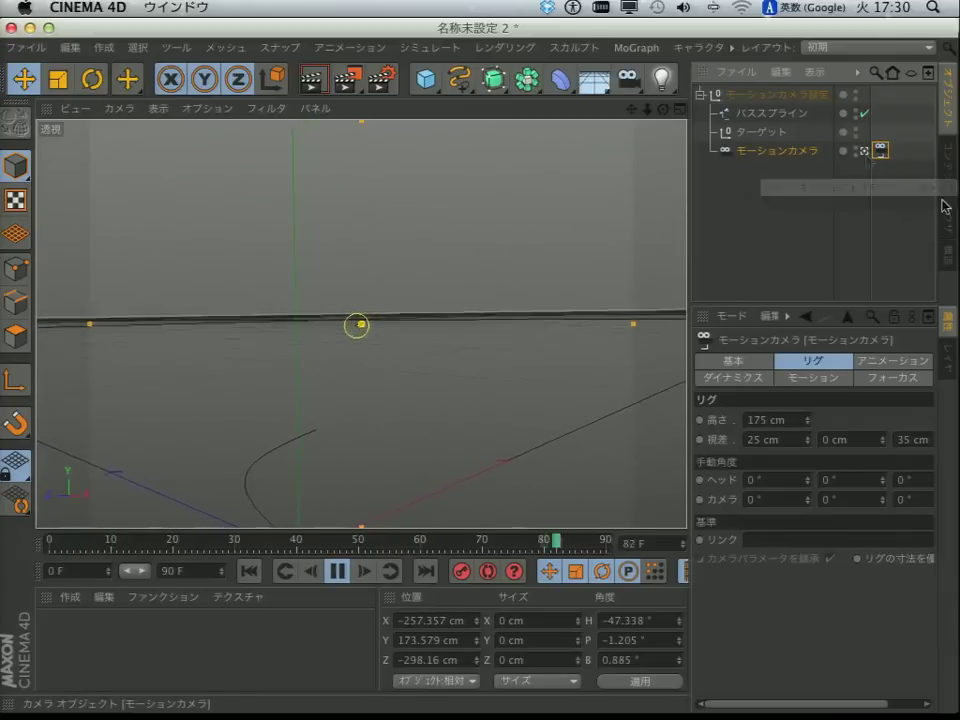
# - Adjust the Motion Camera's position along its path, then stop playback
pyautogui.click(893, 362)
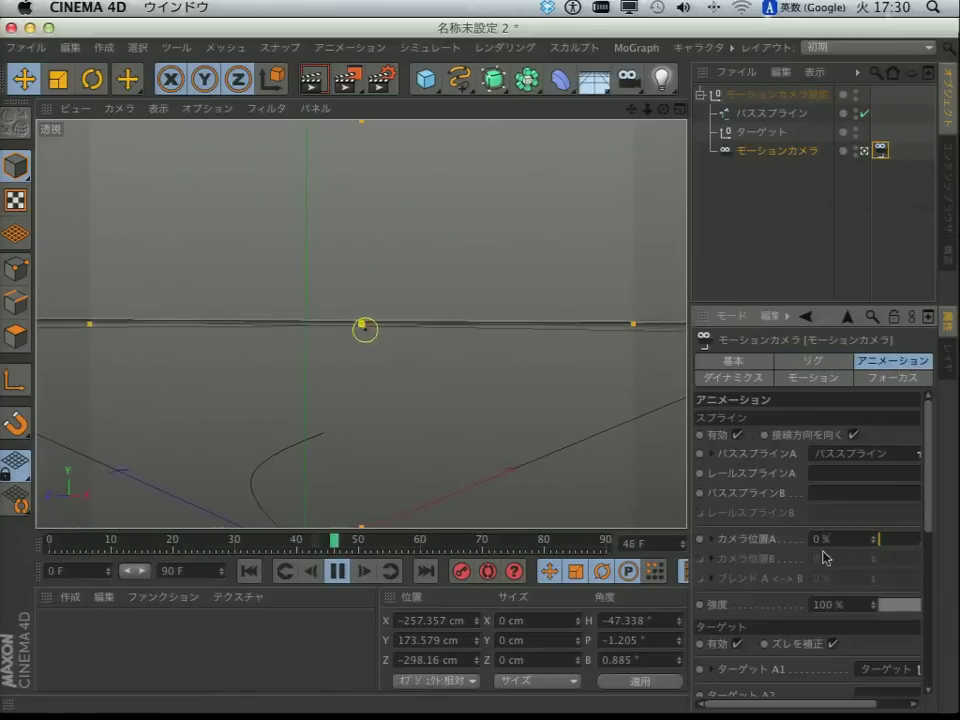
pyautogui.moveTo(879, 538)
pyautogui.mouseDown()
pyautogui.moveTo(893, 549)
pyautogui.moveTo(810, 555)
pyautogui.mouseUp()
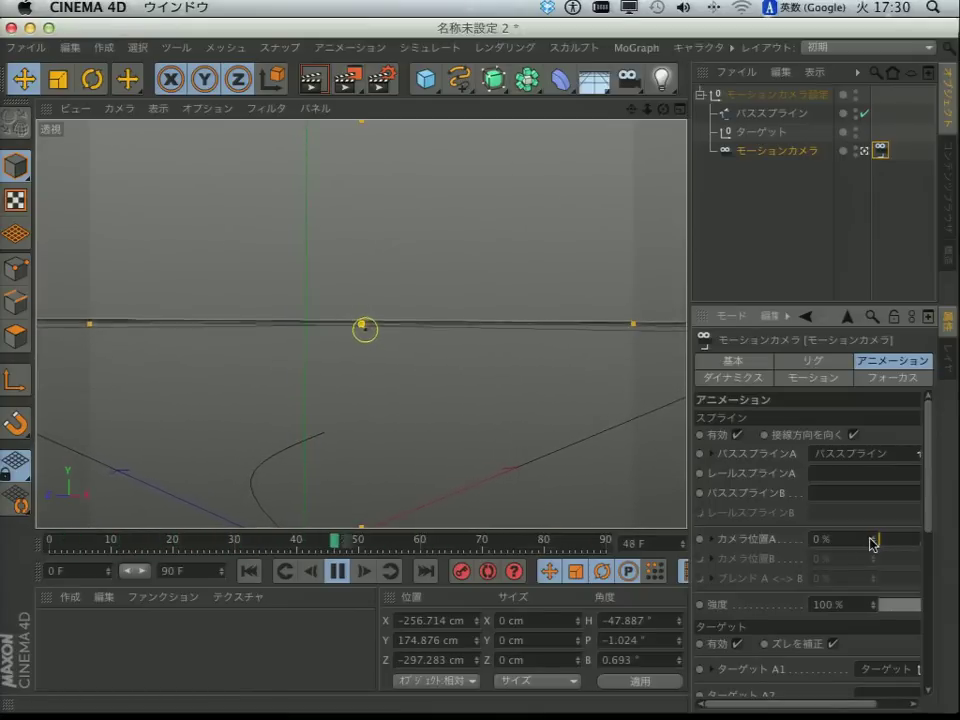
pyautogui.click(338, 570)
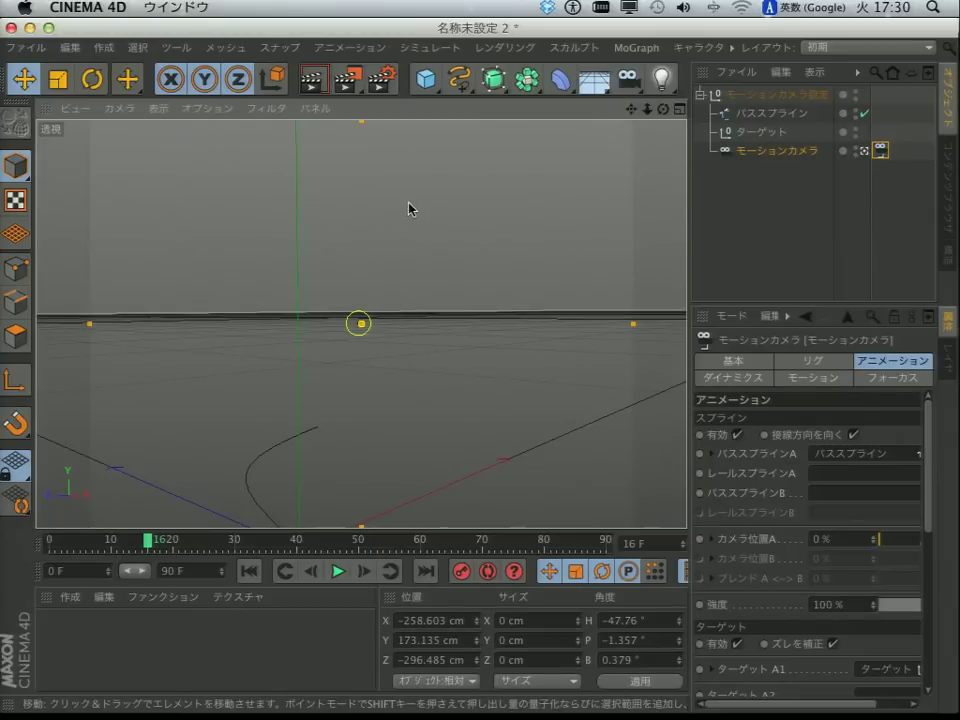
# - Open モーションカメラ.c4d from プレゼンデータ/モーションカメラ and stop its playback
pyautogui.click(25, 47)
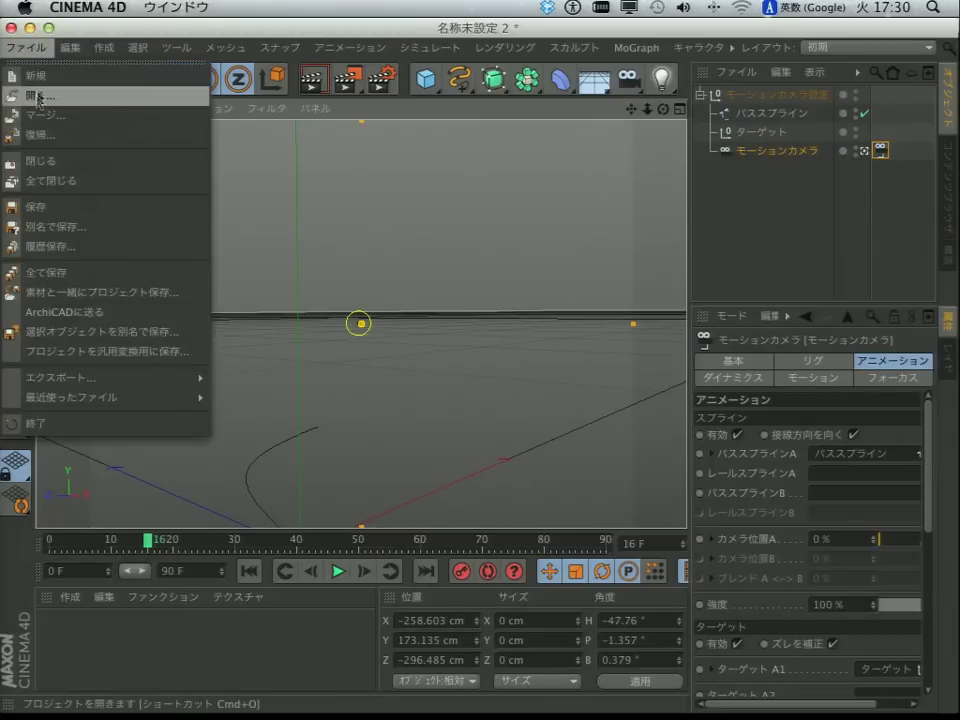
pyautogui.click(37, 97)
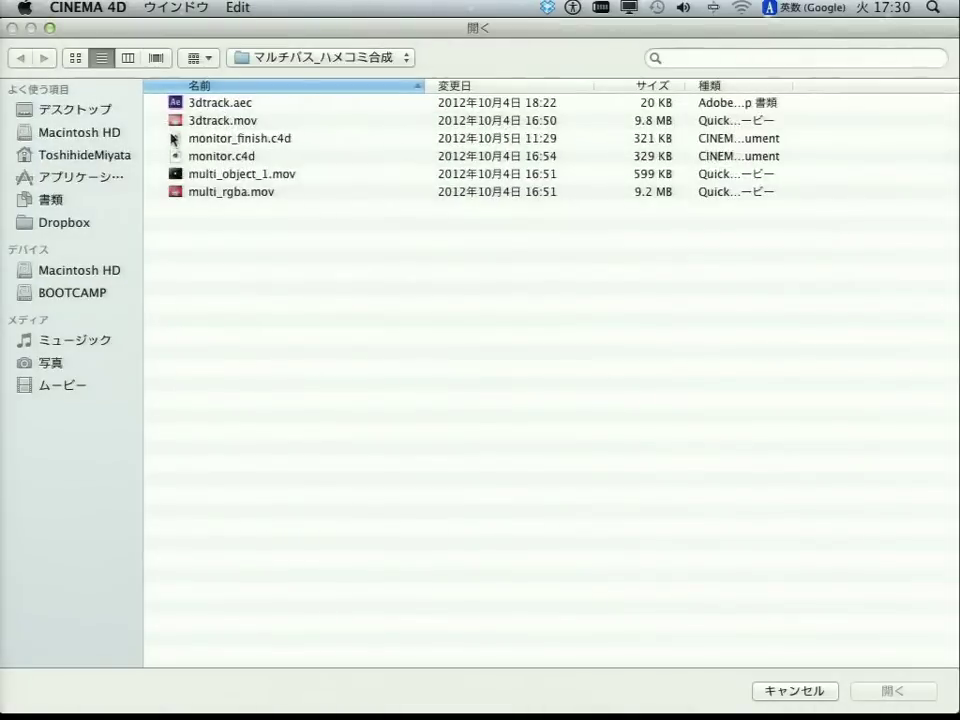
pyautogui.click(325, 58)
pyautogui.click(335, 76)
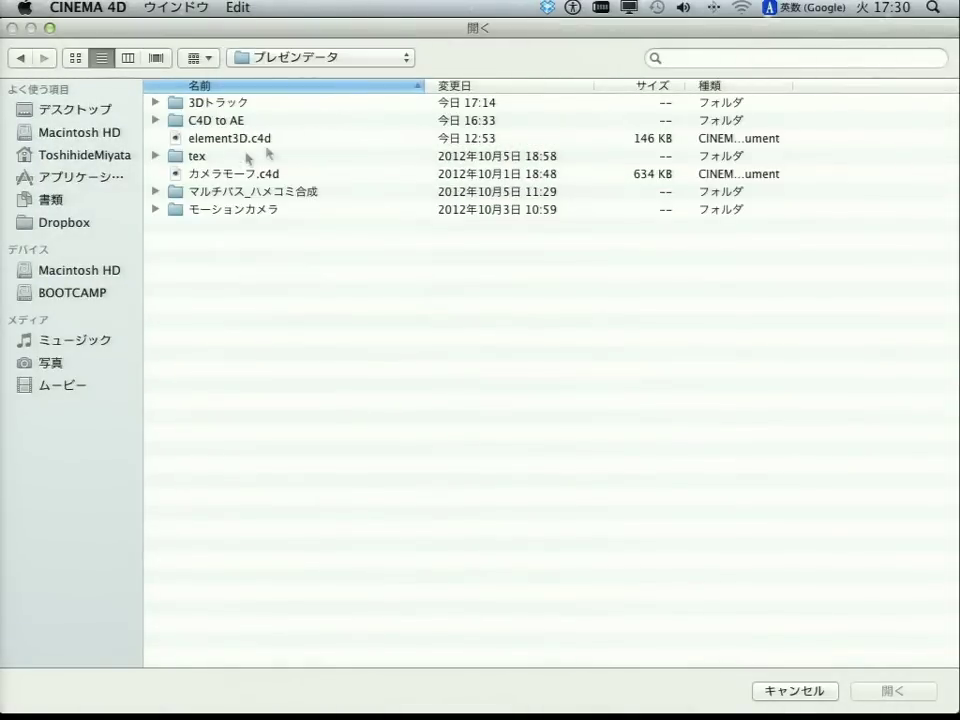
pyautogui.doubleClick(246, 210)
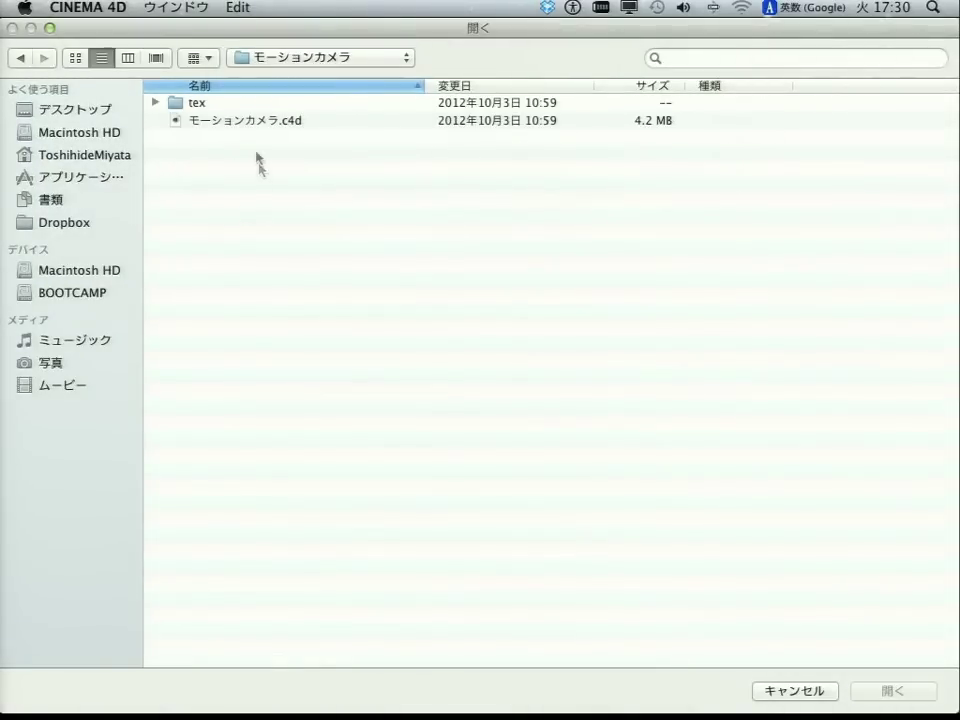
pyautogui.click(240, 121)
pyautogui.doubleClick(272, 121)
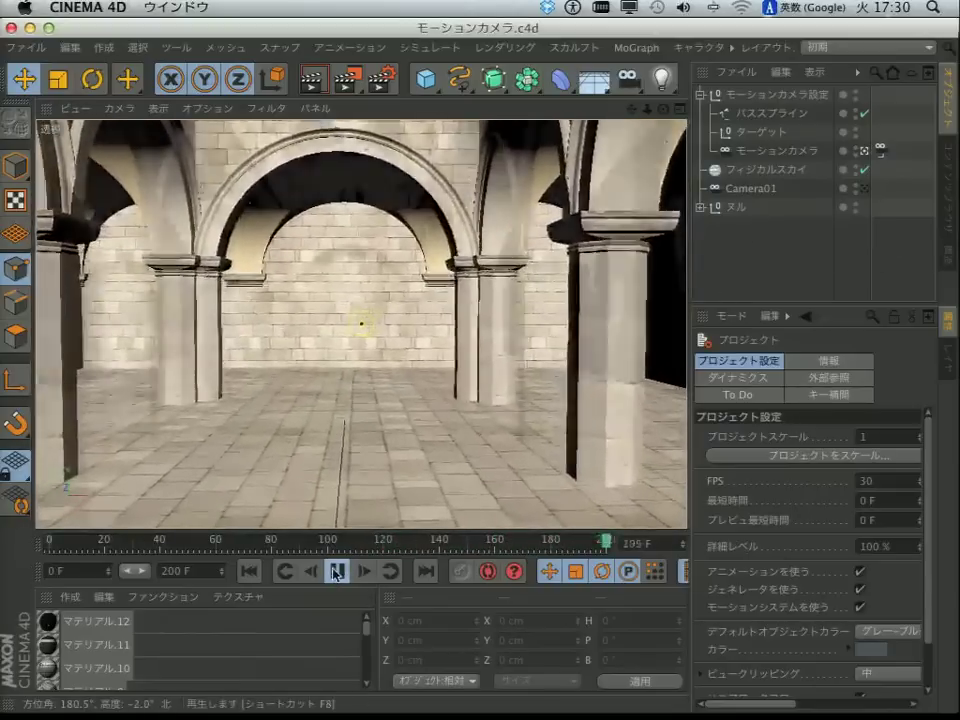
pyautogui.press('F8')
# - Bring up the Open dialog, cancel it, and briefly switch applications
pyautogui.click(22, 46)
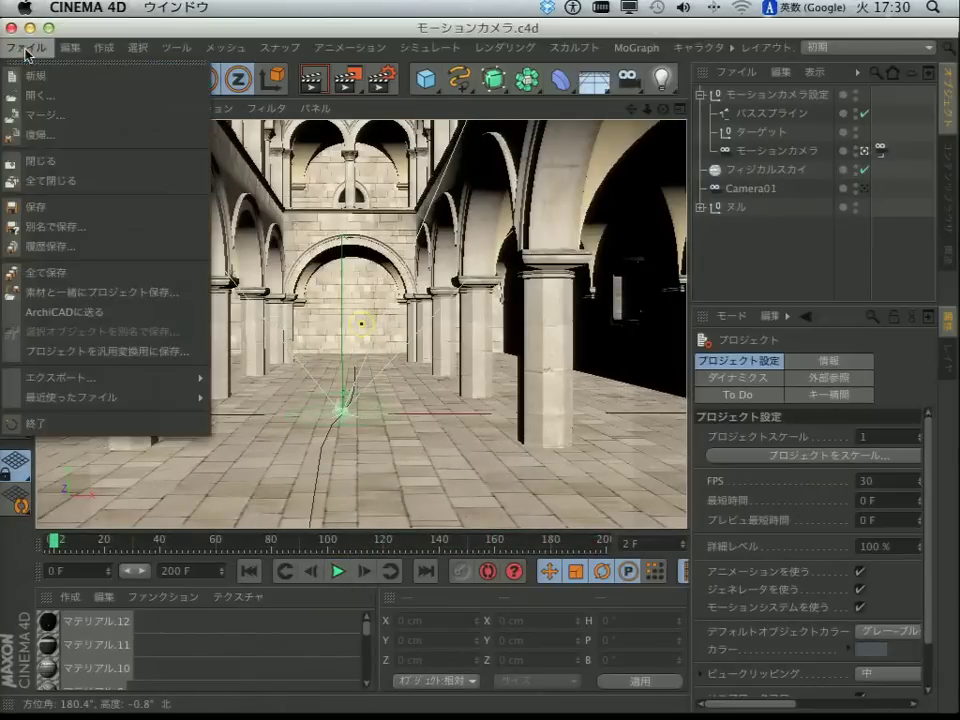
pyautogui.click(63, 104)
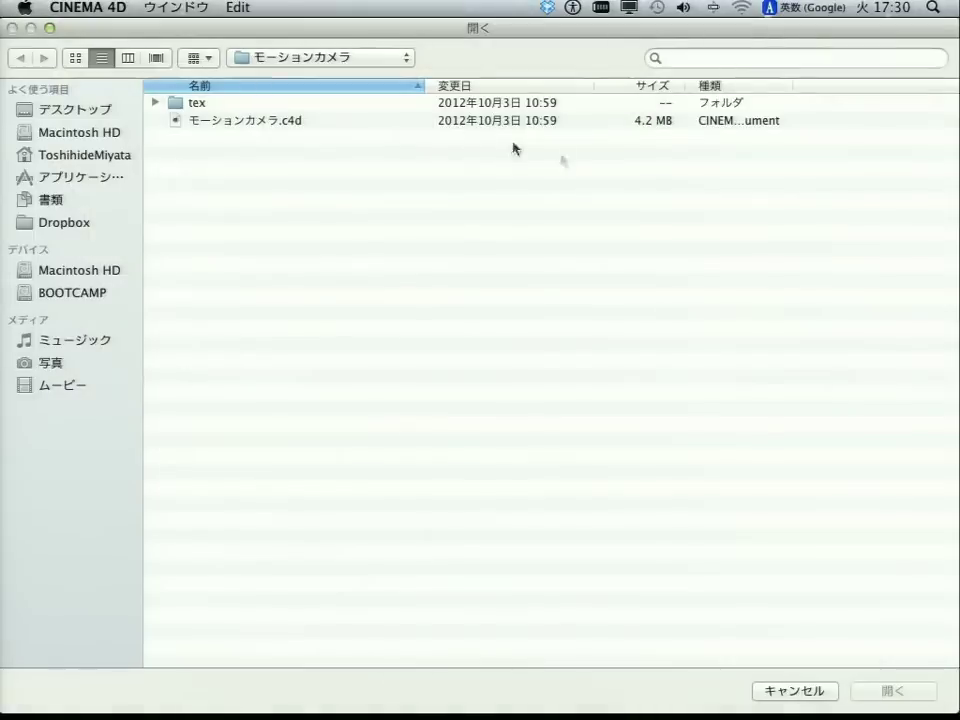
pyautogui.click(812, 688)
pyautogui.press('super+Tab')
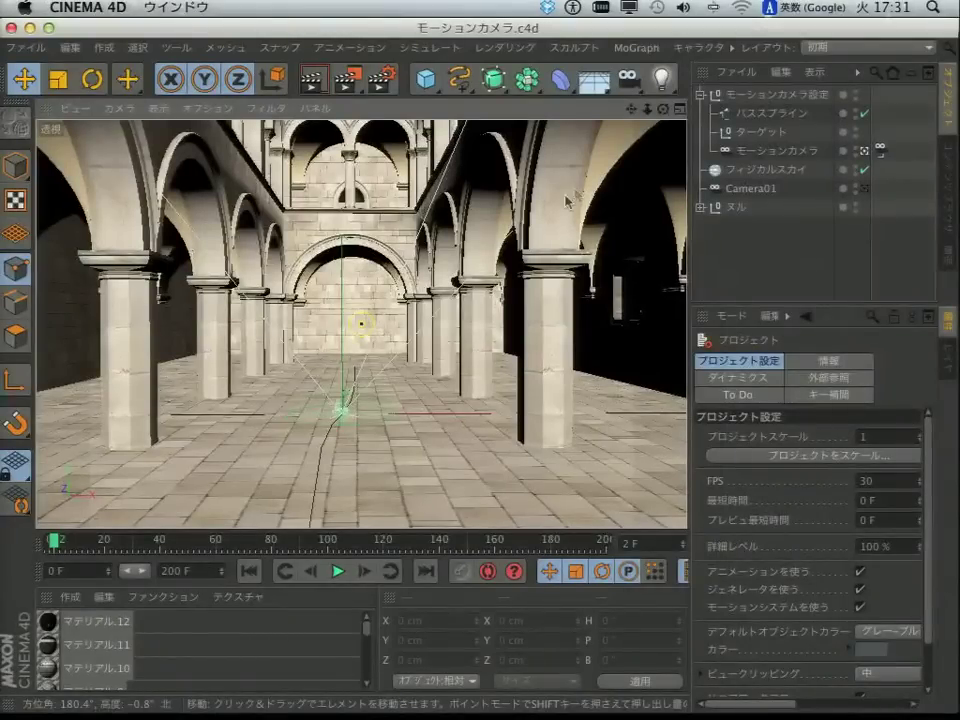
# - Try reopening モーションカメラ.c4d, cancelling because the project is already open
pyautogui.press('super+o')
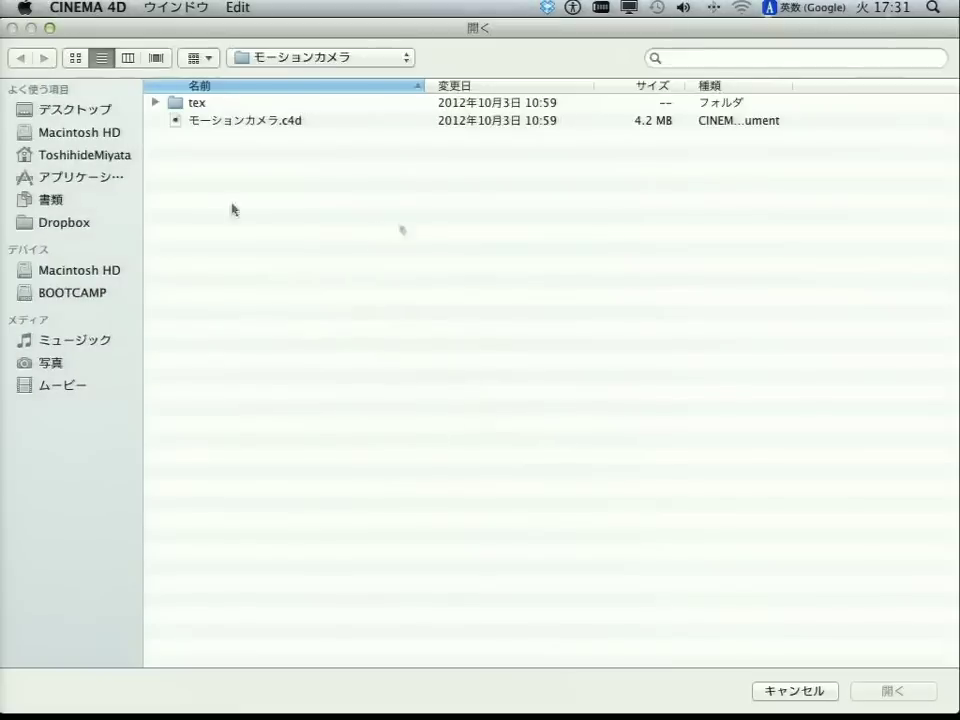
pyautogui.click(308, 62)
pyautogui.click(305, 75)
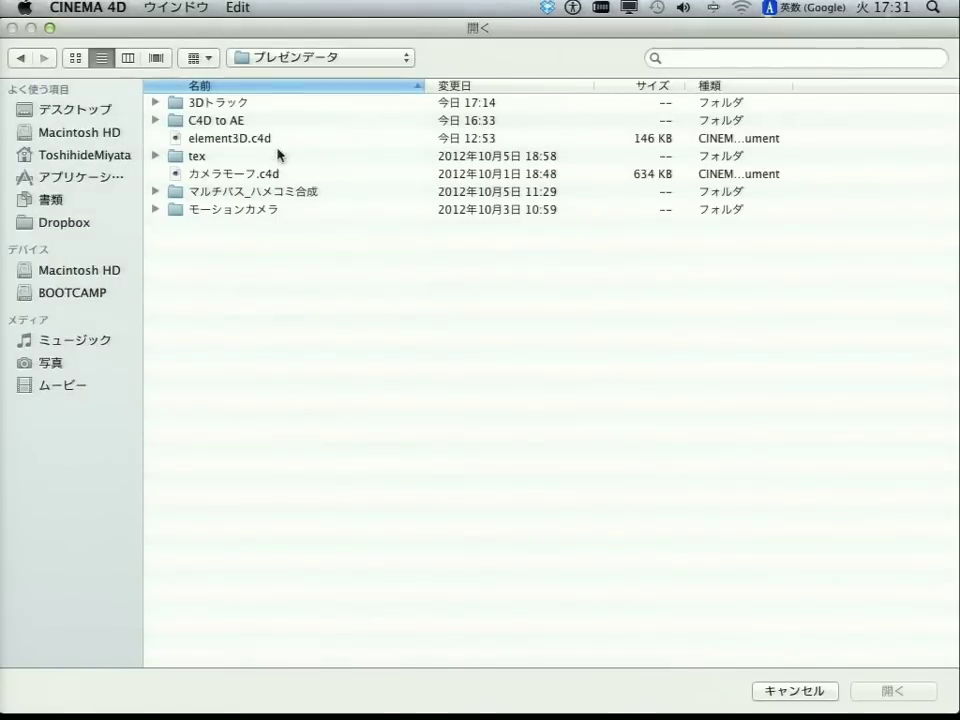
pyautogui.click(262, 210)
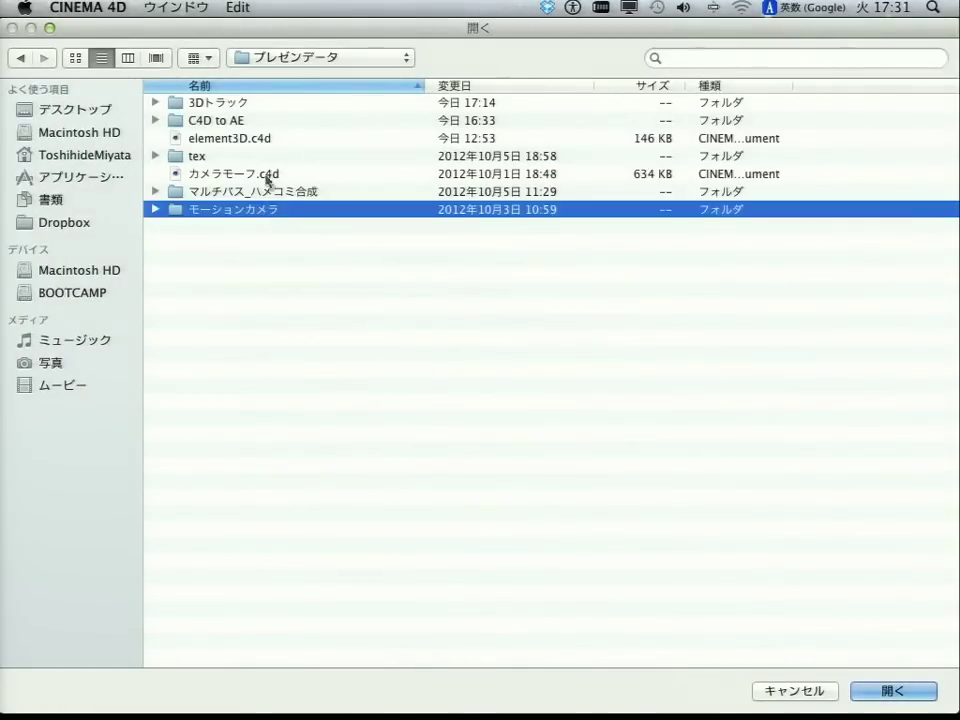
pyautogui.doubleClick(256, 211)
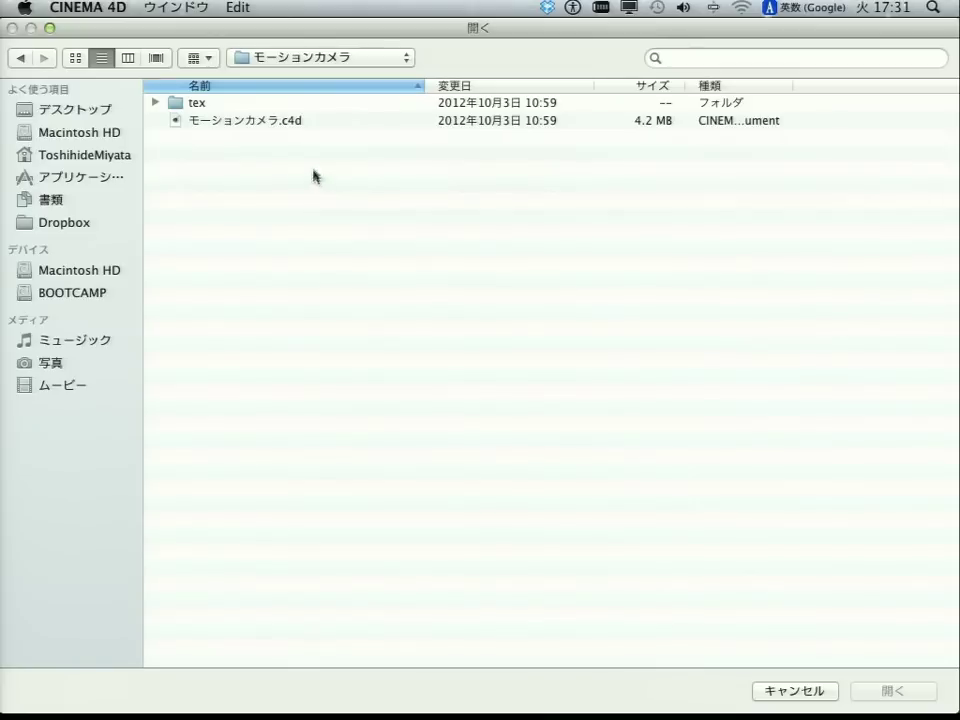
pyautogui.click(261, 120)
pyautogui.press('Return')
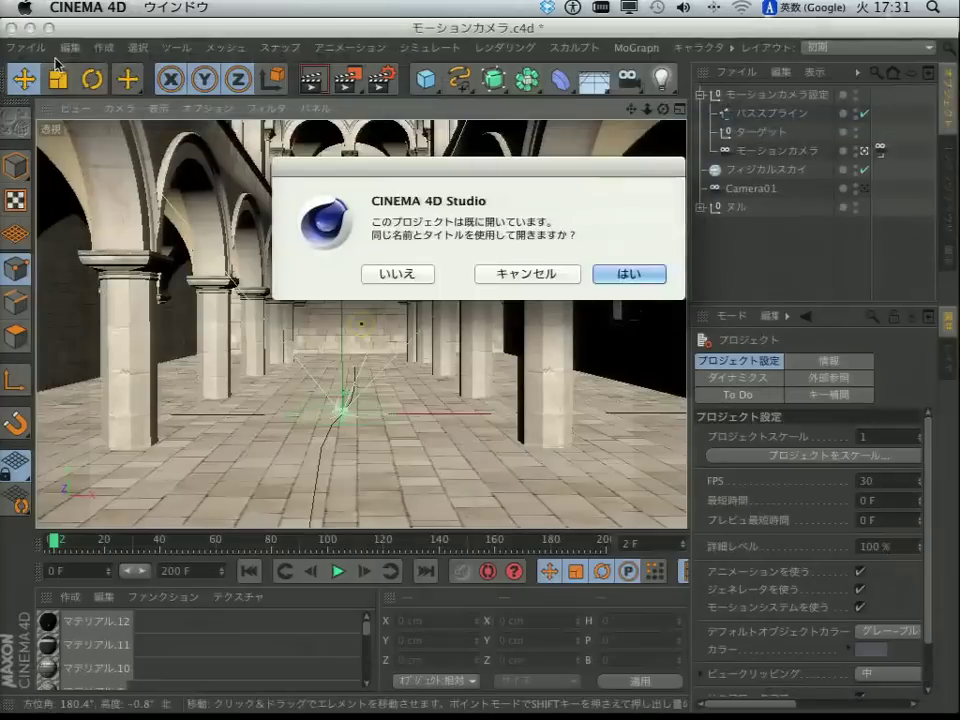
pyautogui.click(532, 272)
# - Open カメラモーフ.c4d from the プレゼンデータ folder
pyautogui.press('super+o')
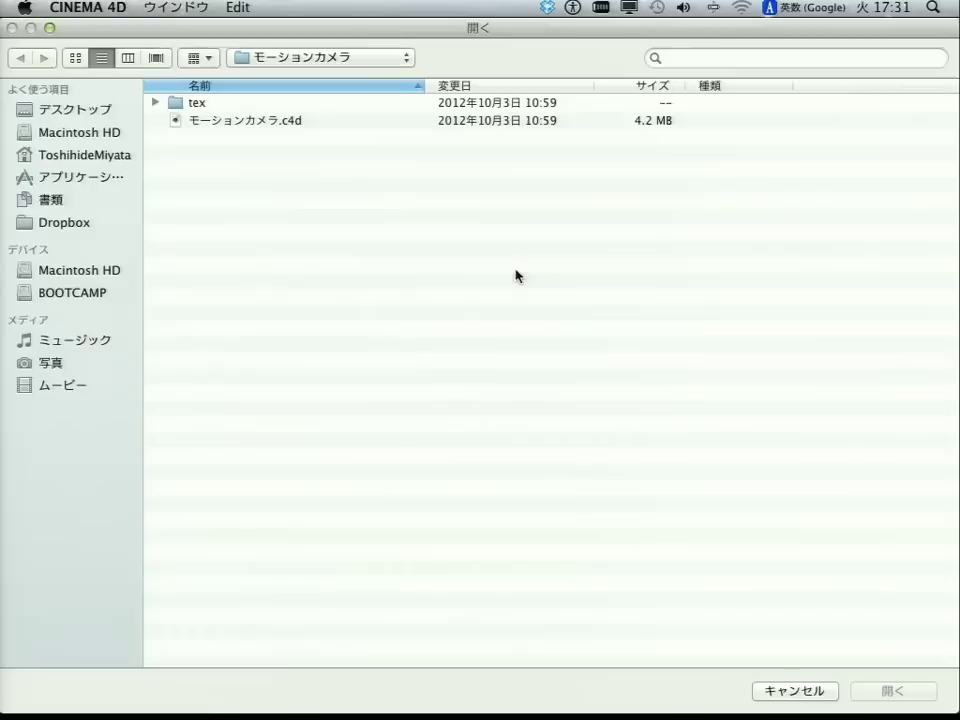
pyautogui.click(240, 57)
pyautogui.click(278, 77)
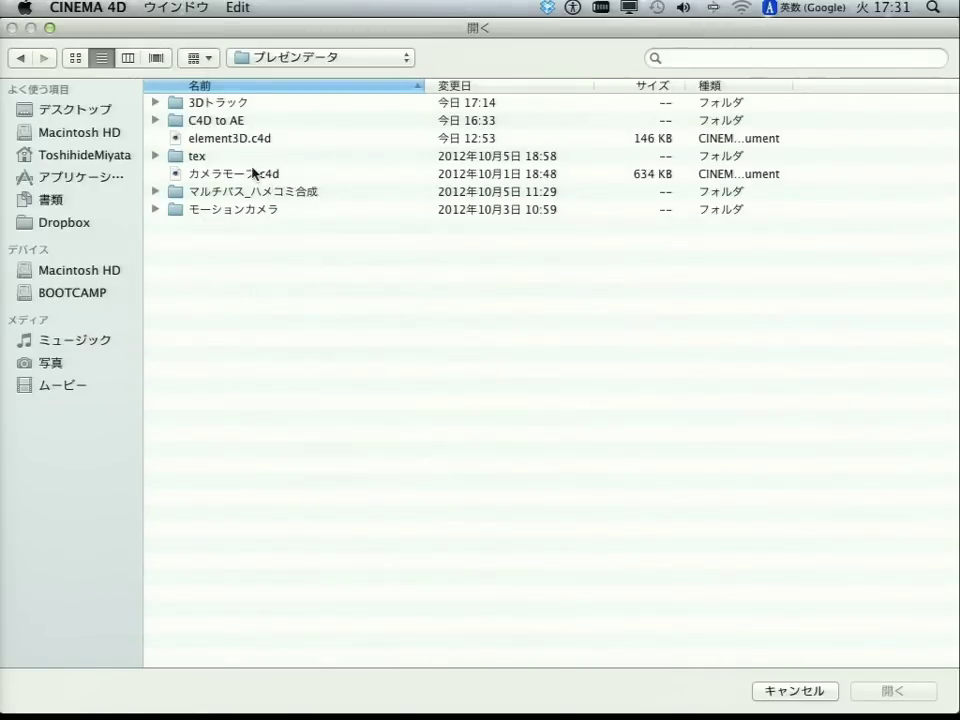
pyautogui.doubleClick(254, 174)
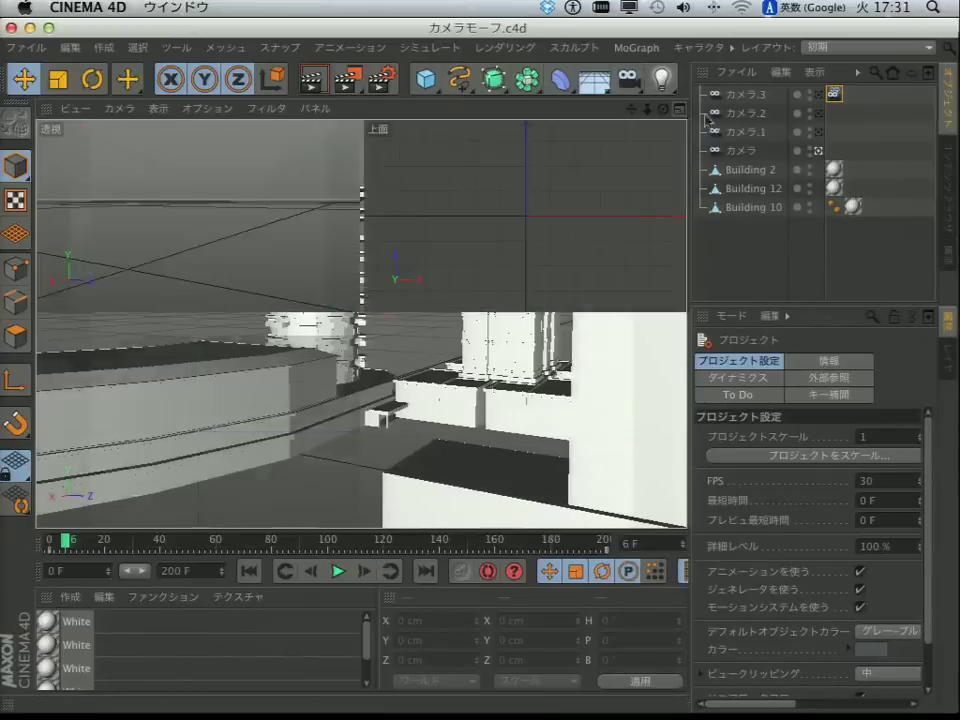
# - Frame the scene in all four views, select カメラ.1, and scrub through the camera moves
pyautogui.scroll(-5, 617, 283)
pyautogui.scroll(-3, 617, 283)
pyautogui.scroll(-3, 617, 283)
pyautogui.scroll(-2, 617, 283)
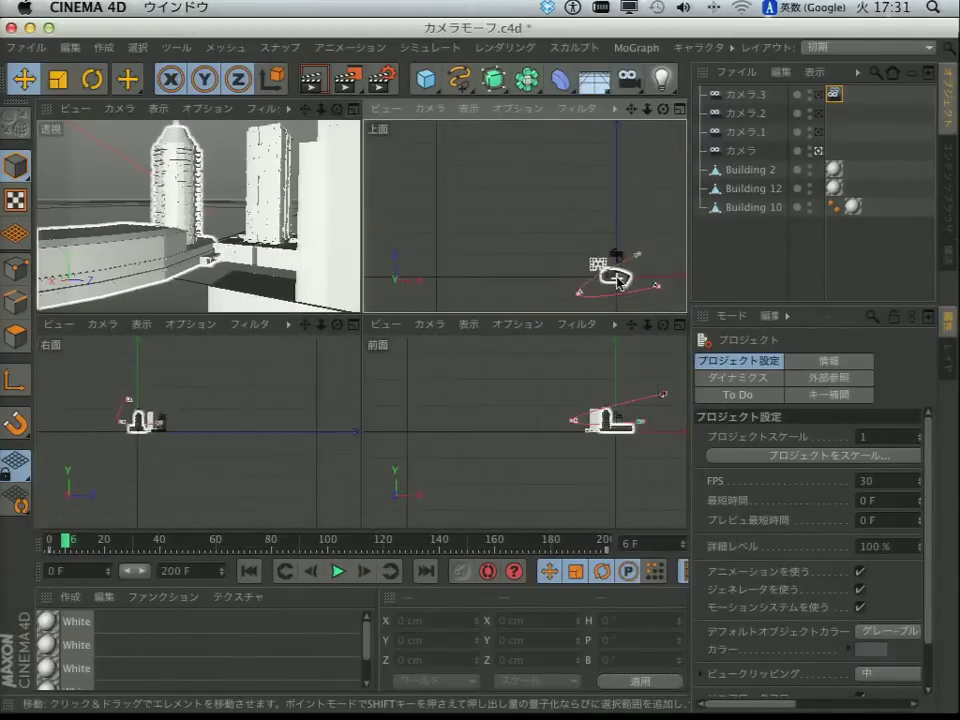
pyautogui.press('h')
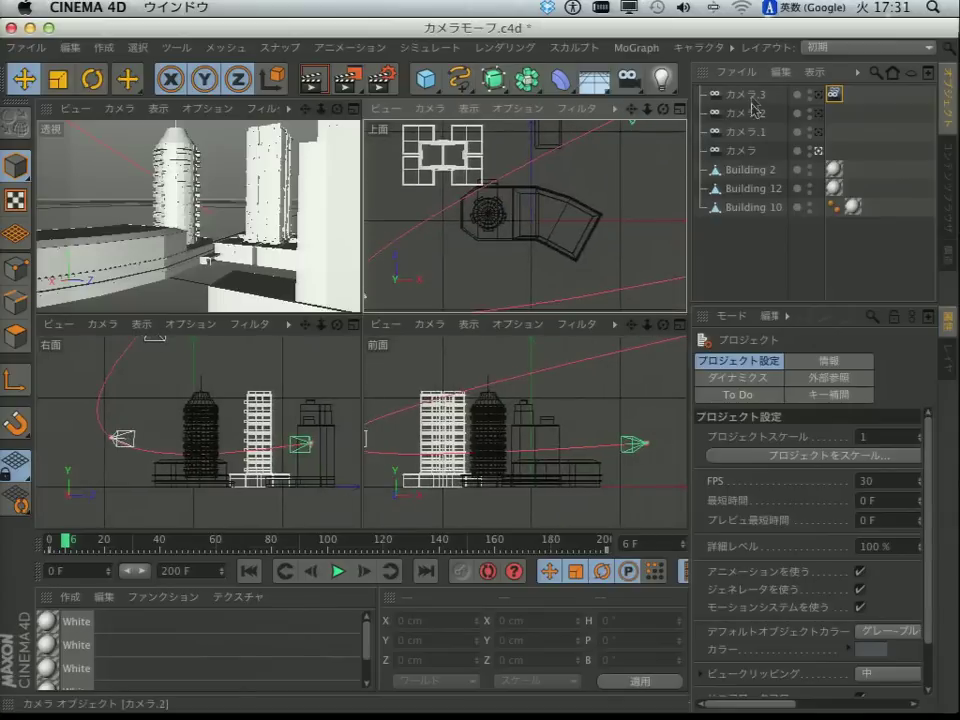
pyautogui.click(752, 113)
pyautogui.click(745, 131)
pyautogui.press('h')
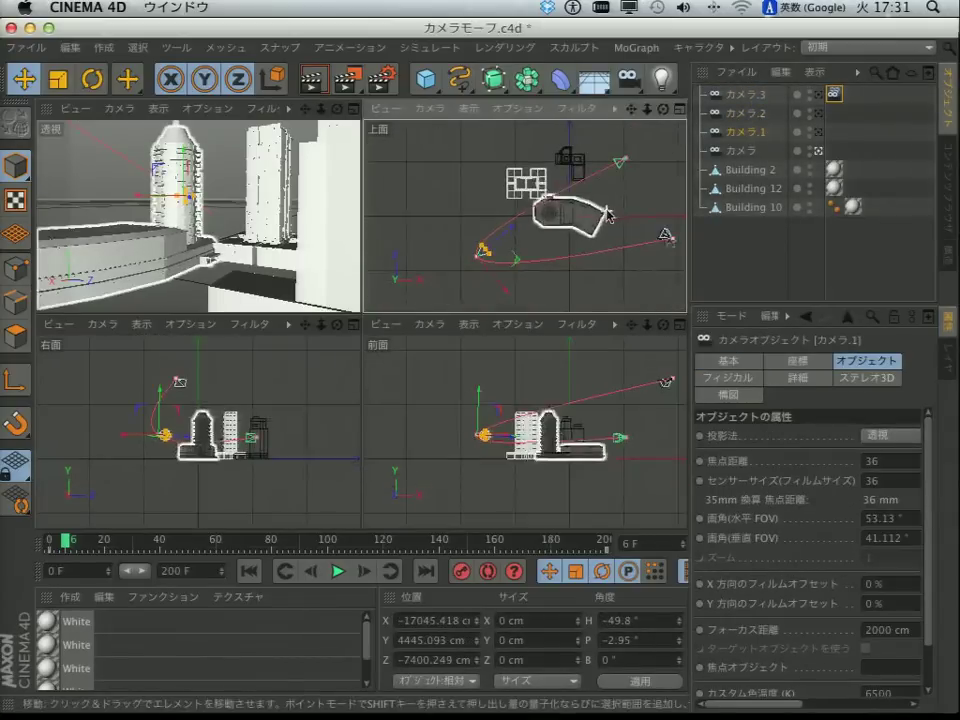
pyautogui.click(174, 545)
pyautogui.moveTo(200, 553)
pyautogui.mouseDown()
pyautogui.moveTo(145, 547)
pyautogui.moveTo(619, 540)
pyautogui.mouseUp()
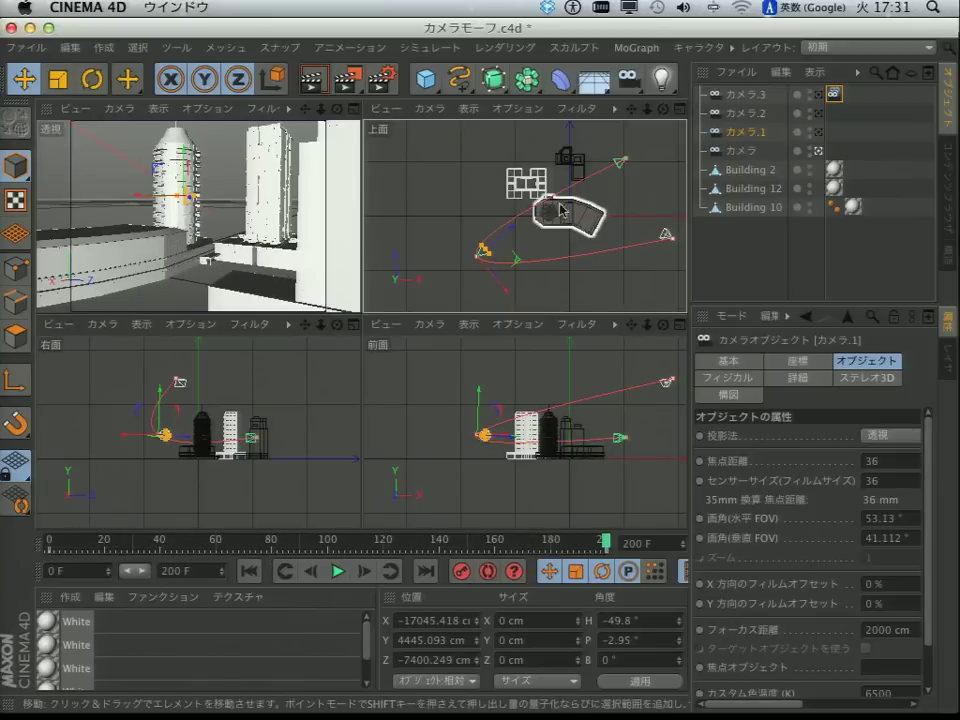
# - Play the animation through カメラ.3 in the perspective view, stopping at frame 85
pyautogui.click(819, 95)
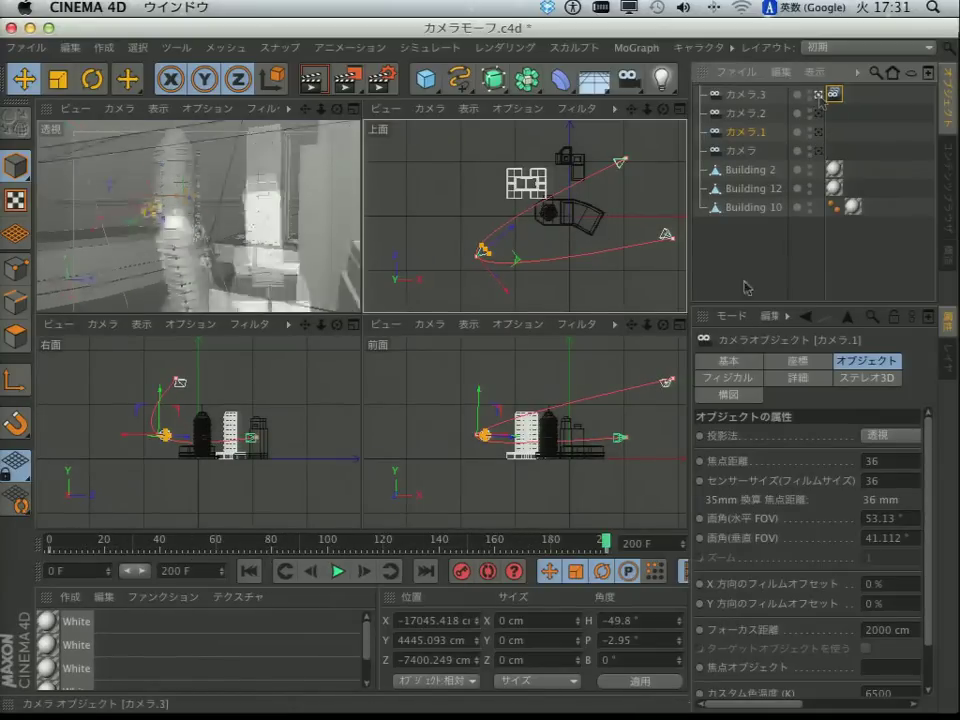
pyautogui.click(337, 570)
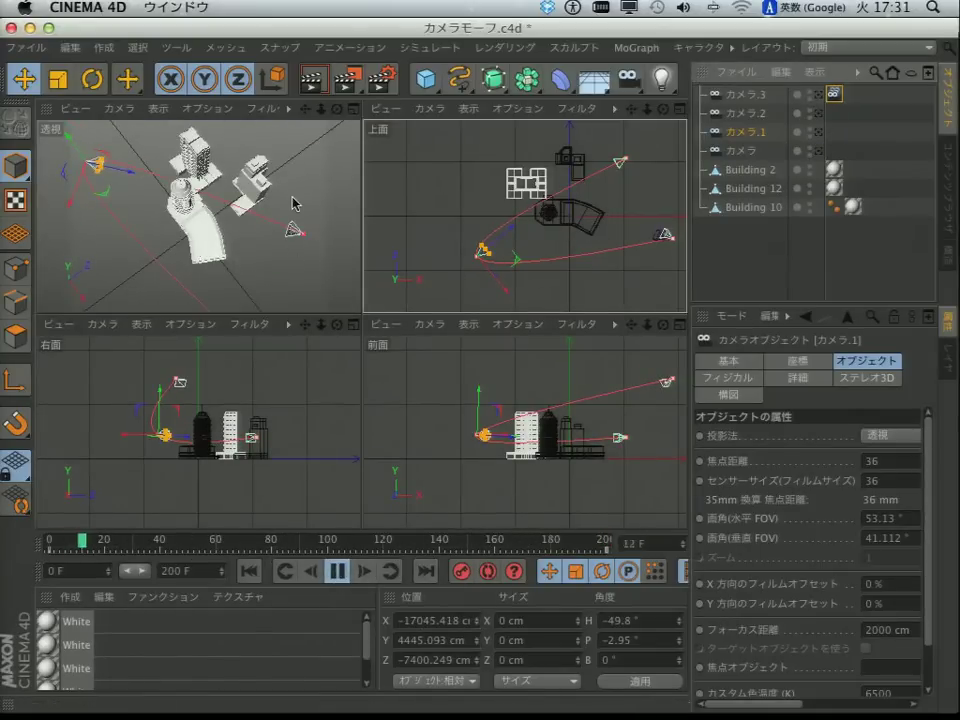
pyautogui.click(295, 203)
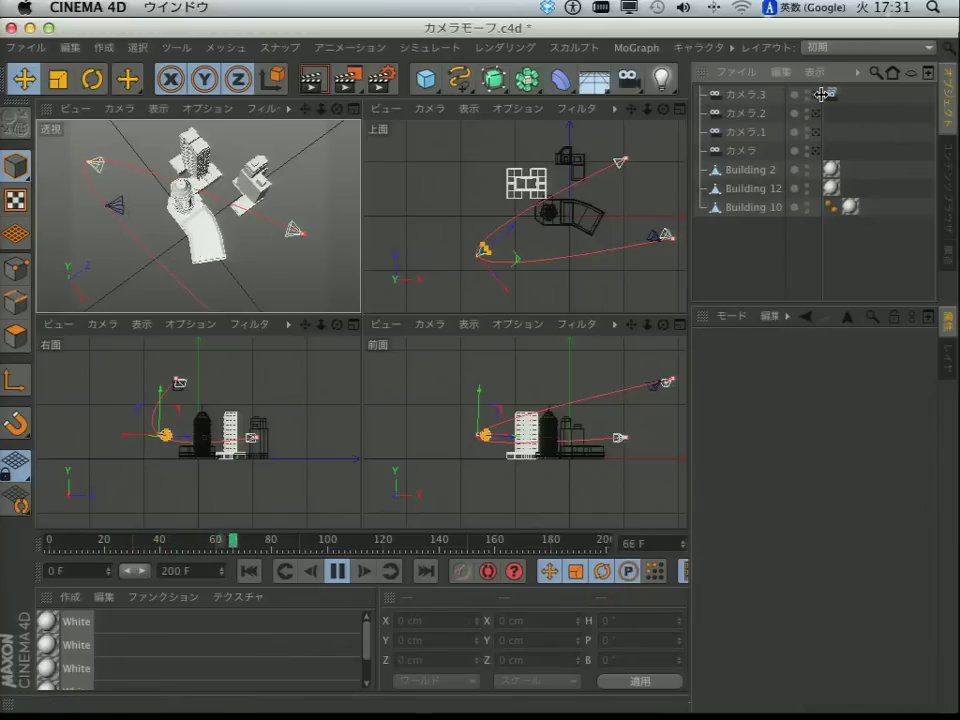
pyautogui.click(820, 94)
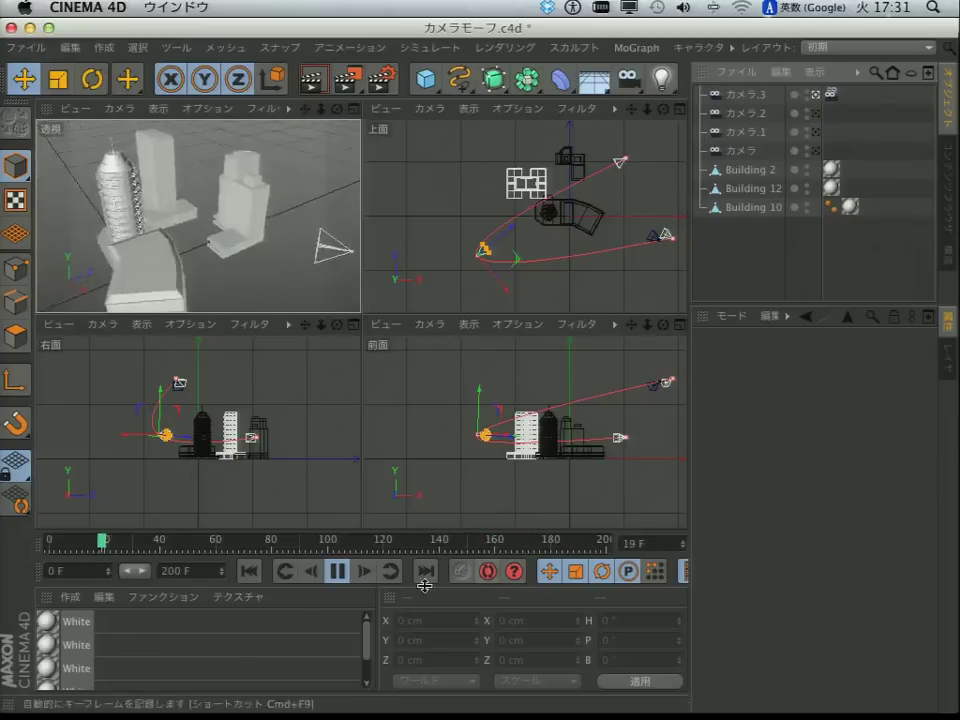
pyautogui.click(340, 572)
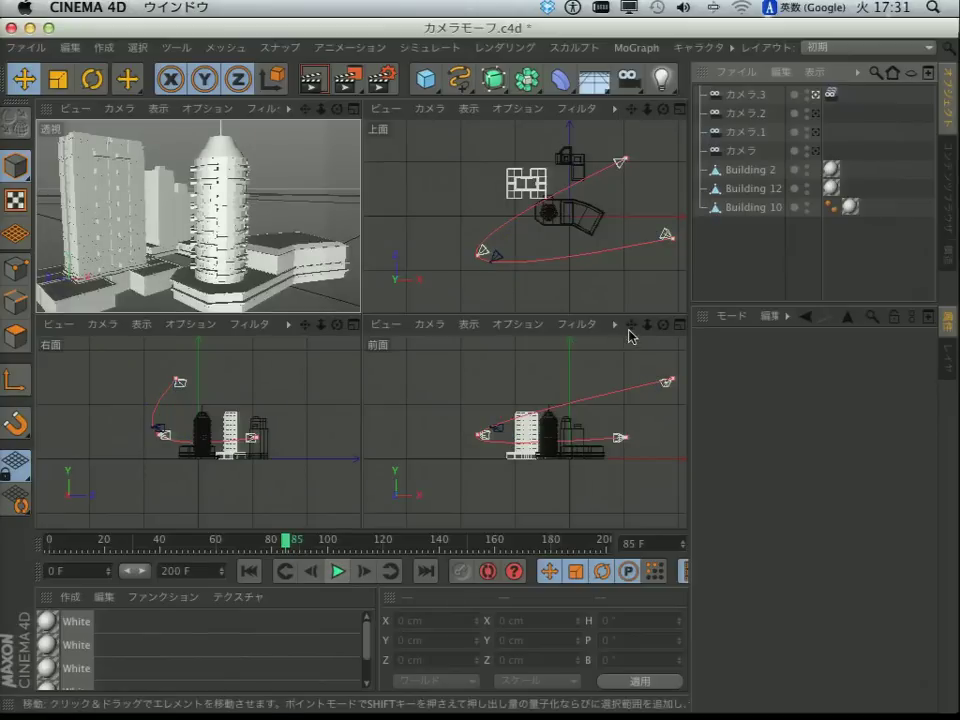
pyautogui.press('super+Tab')
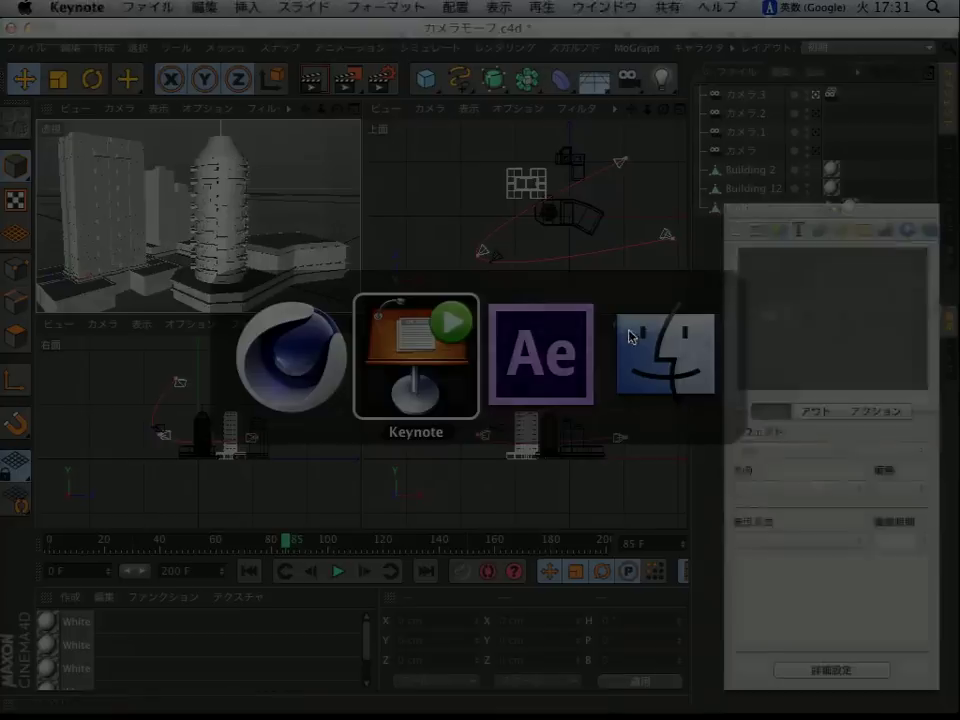
# - Reveal the カメラモーフ bullet on smoothly switching between multiple cameras, then advance the slides
pyautogui.press('Right')
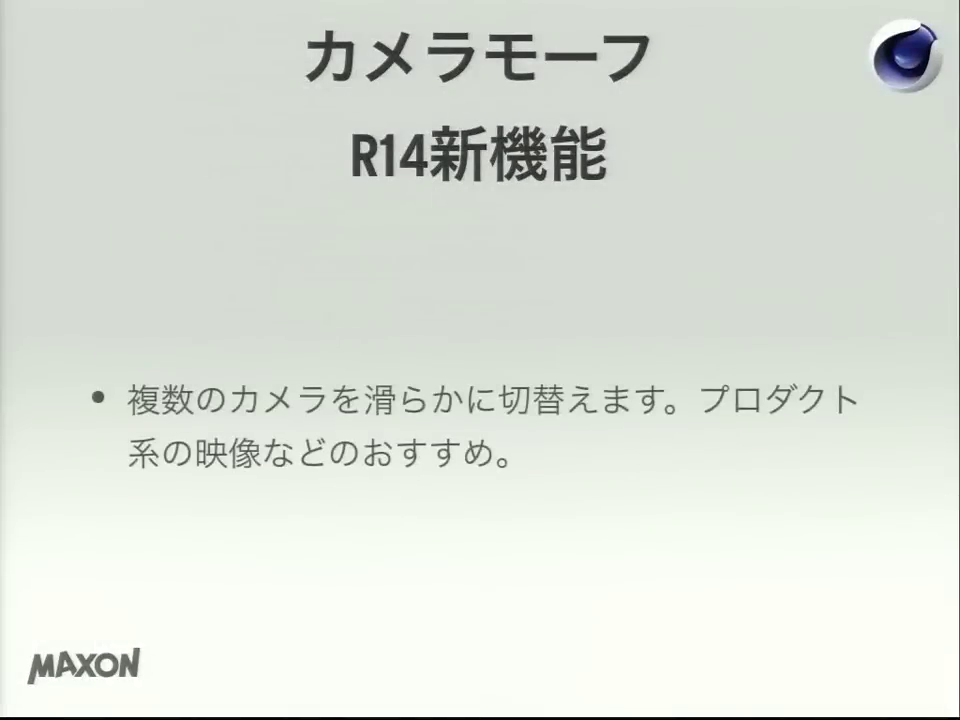
pyautogui.press('Right')
pyautogui.press('Right')
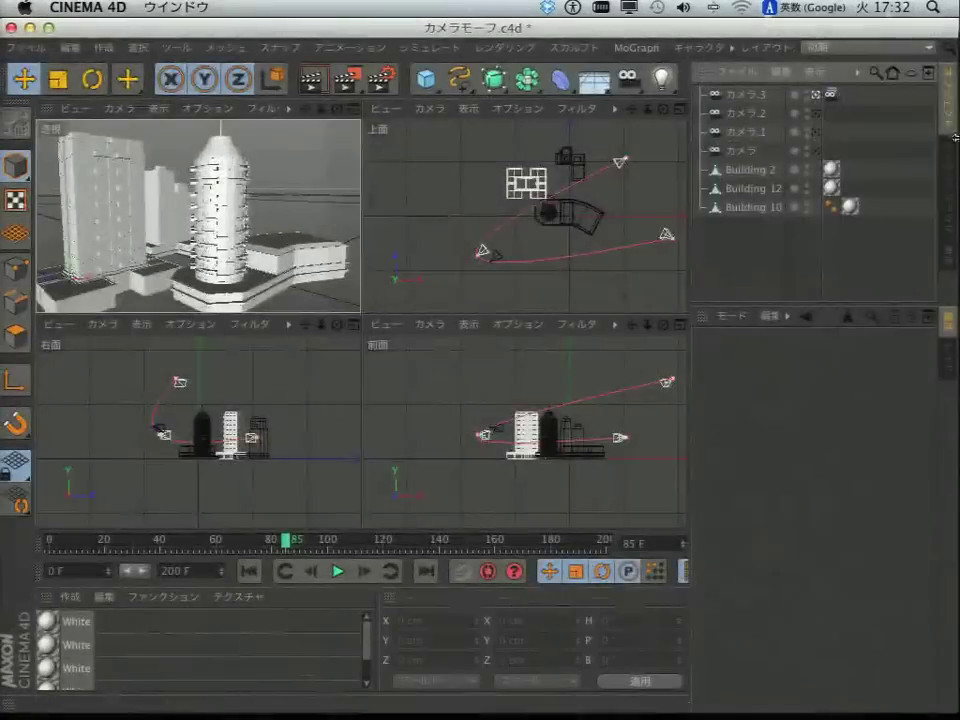
pyautogui.click(30, 47)
# - Open element3D.c4d from the プレゼンデータ folder and widen the object and attribute panels
pyautogui.click(38, 95)
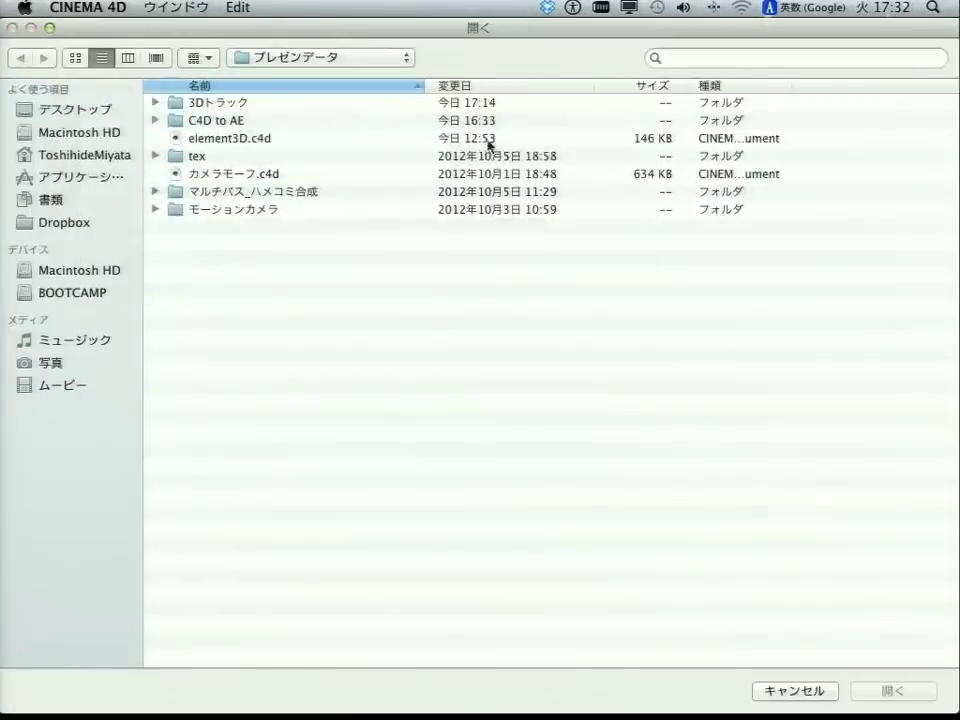
pyautogui.doubleClick(230, 138)
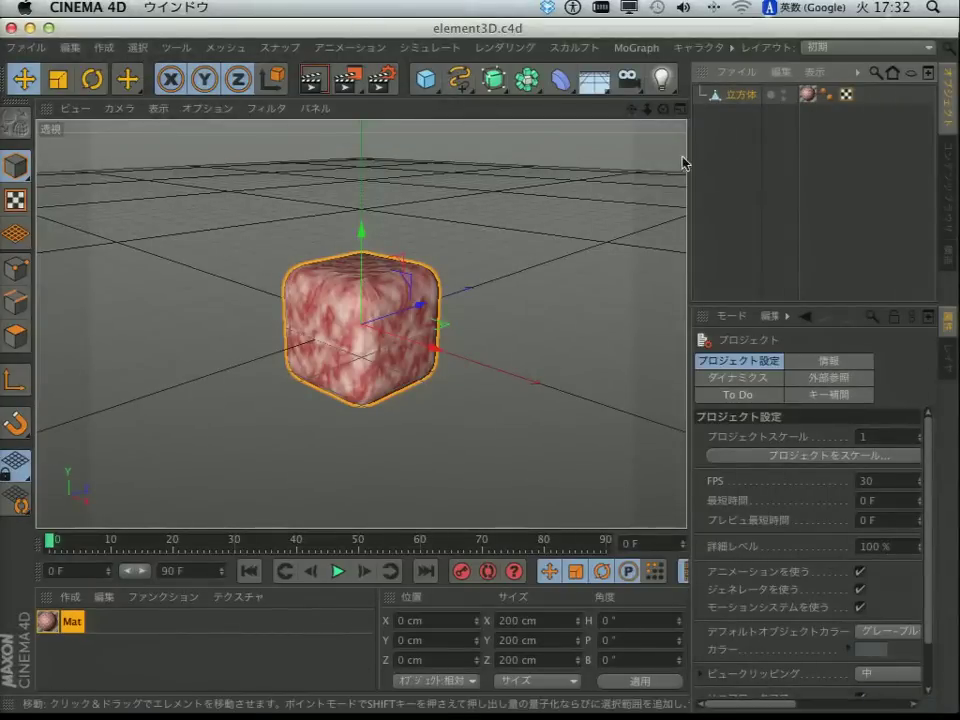
pyautogui.moveTo(688, 160); pyautogui.dragTo(646, 160)
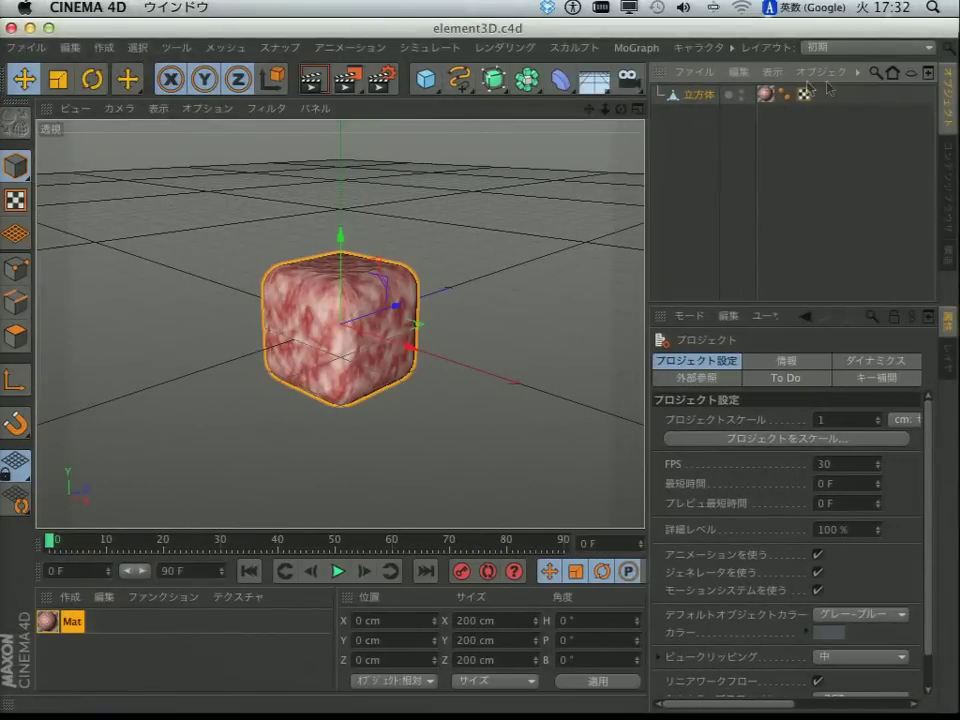
# - Bake the cube's marbled texture into a new bitmap material with Bake Texture
pyautogui.click(821, 72)
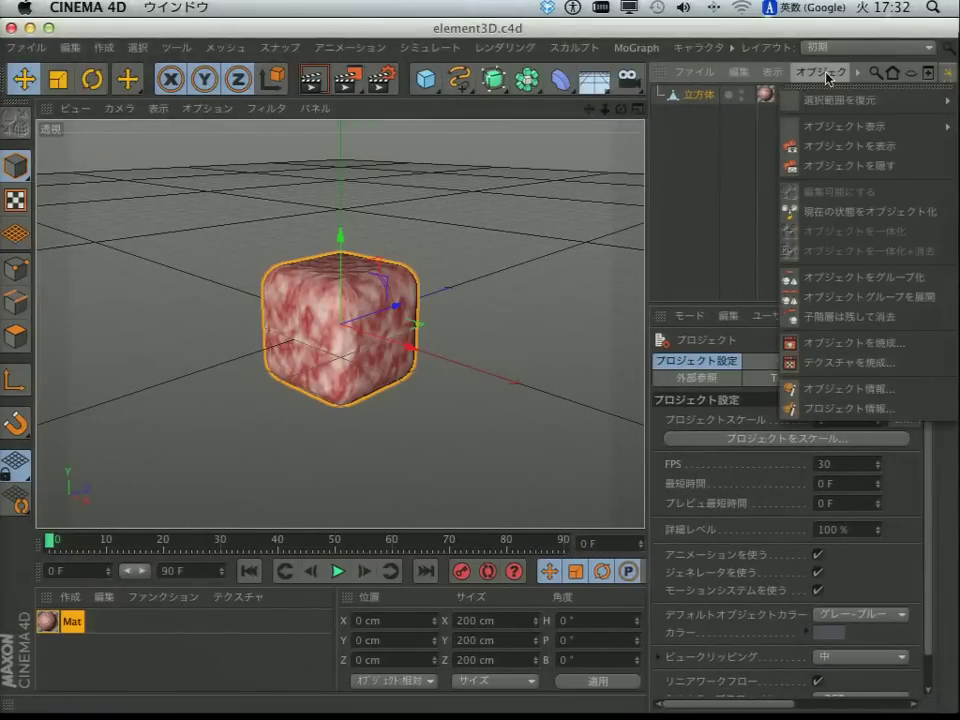
pyautogui.click(884, 346)
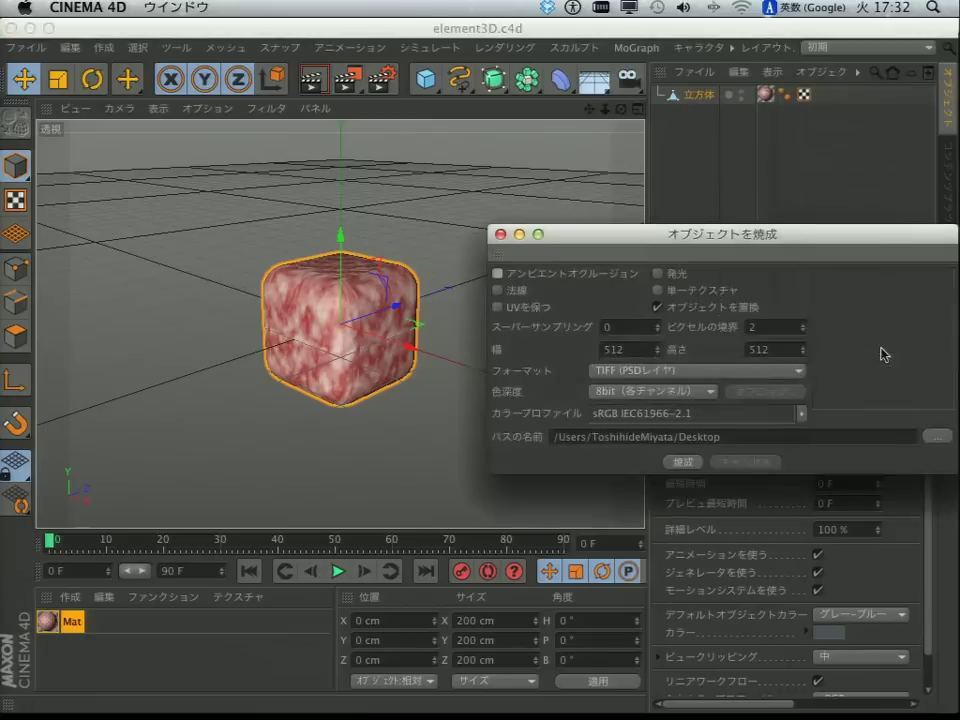
pyautogui.moveTo(811, 235); pyautogui.dragTo(733, 190)
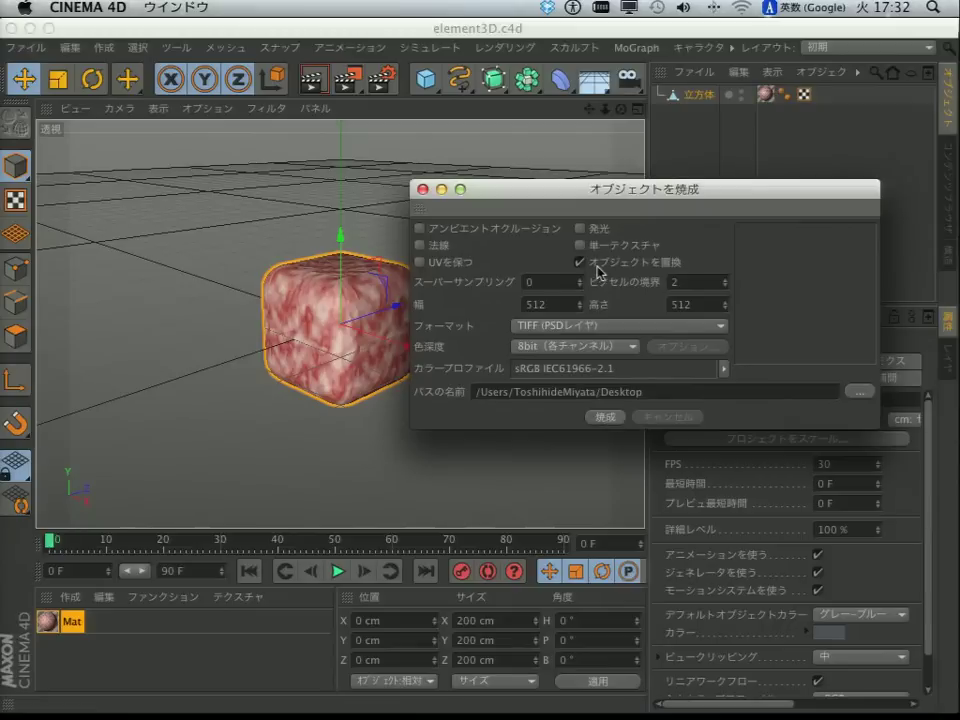
pyautogui.click(605, 418)
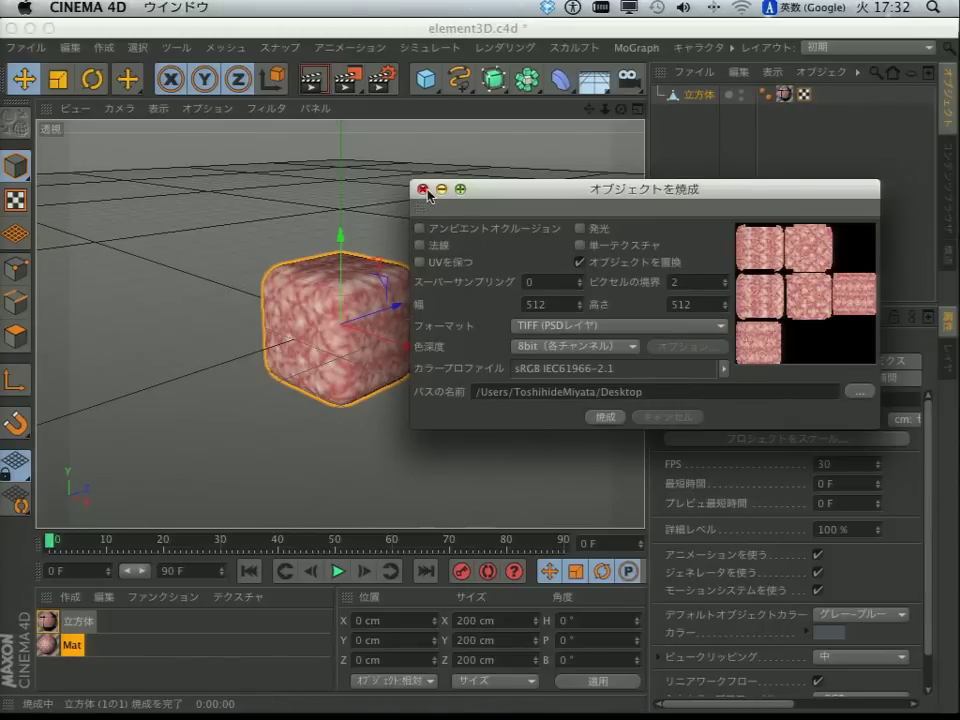
pyautogui.click(426, 191)
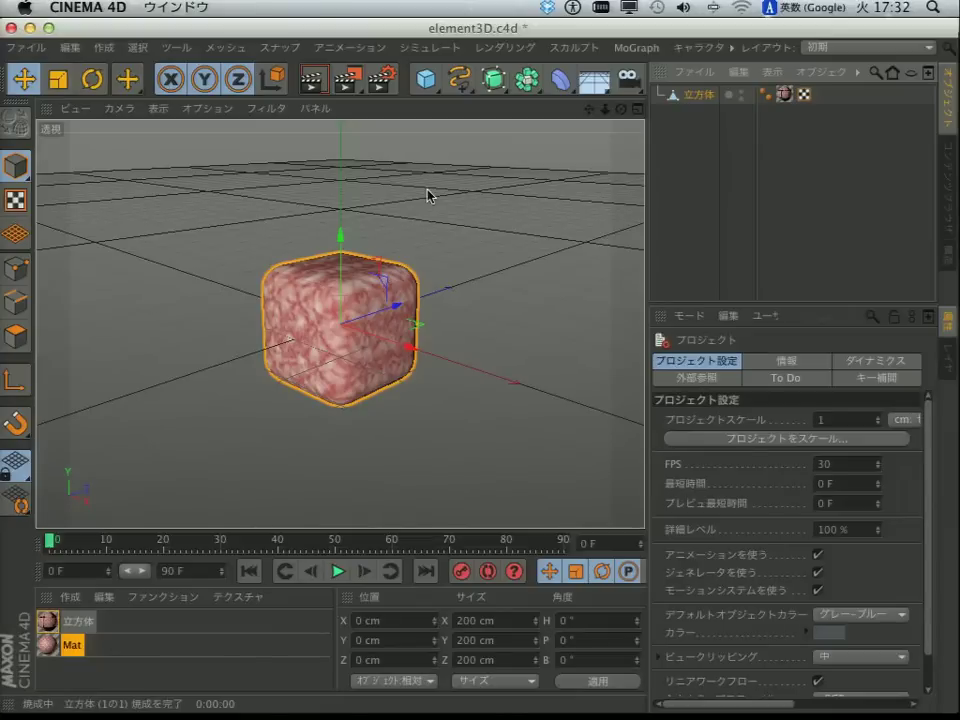
pyautogui.click(70, 47)
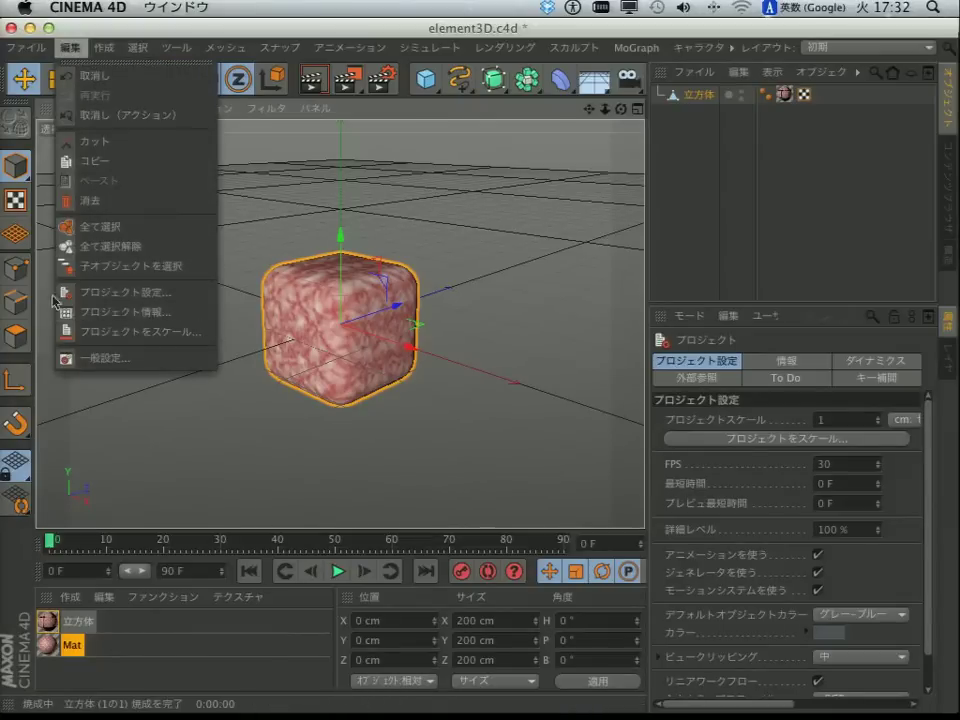
pyautogui.moveTo(26, 47)
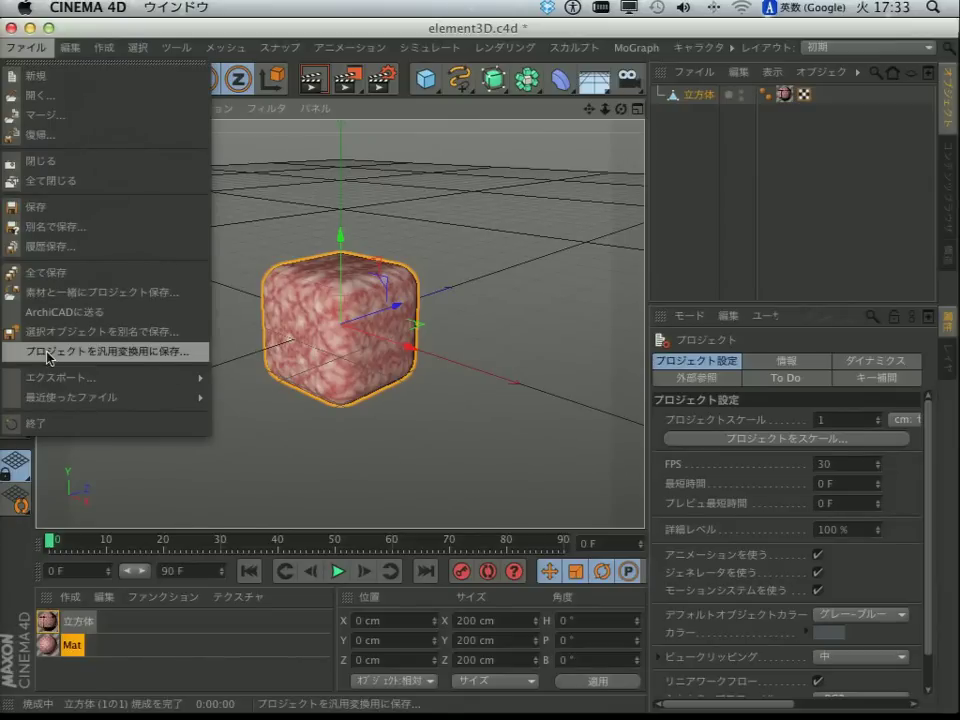
pyautogui.click(47, 353)
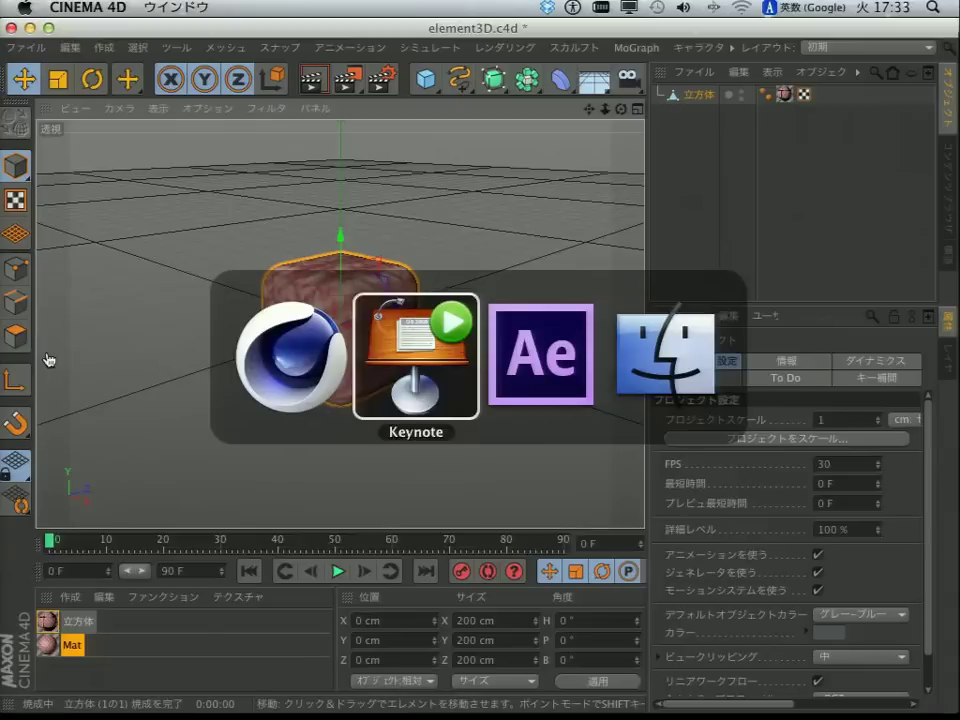
# - Return to Keynote and advance to the 'AE & AEプラグイン & CINEMA 4D 活用事例' slide
pyautogui.press('super+Tab')
pyautogui.press('super+Tab')
pyautogui.press('super+Tab')
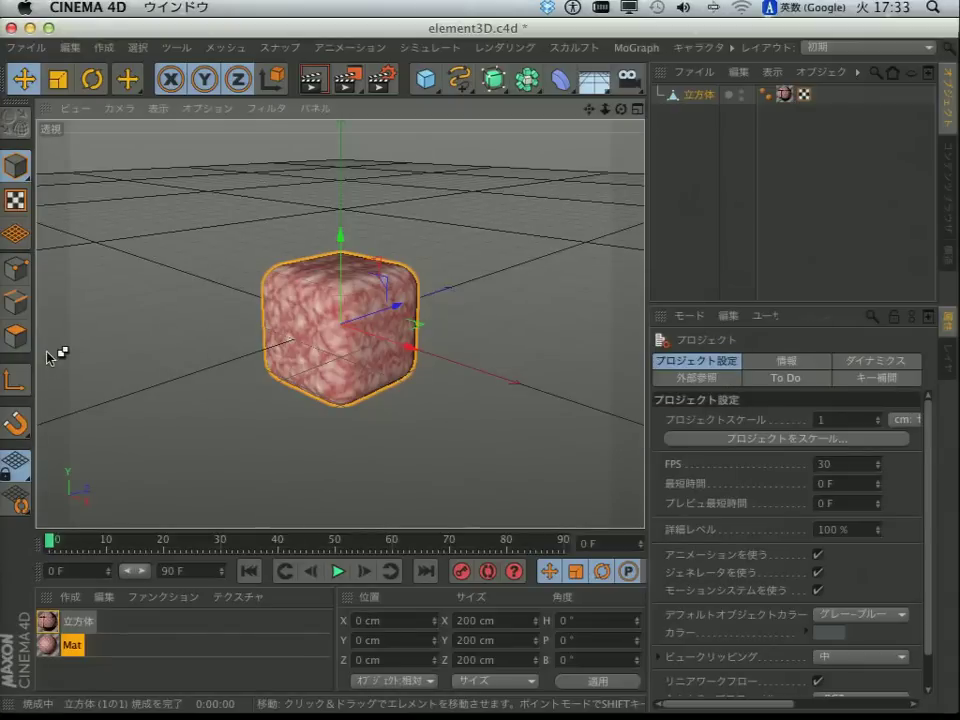
pyautogui.press('super+Tab')
pyautogui.press('super+Tab')
pyautogui.press('super+Tab')
pyautogui.press('super+Tab')
pyautogui.press('super+Tab')
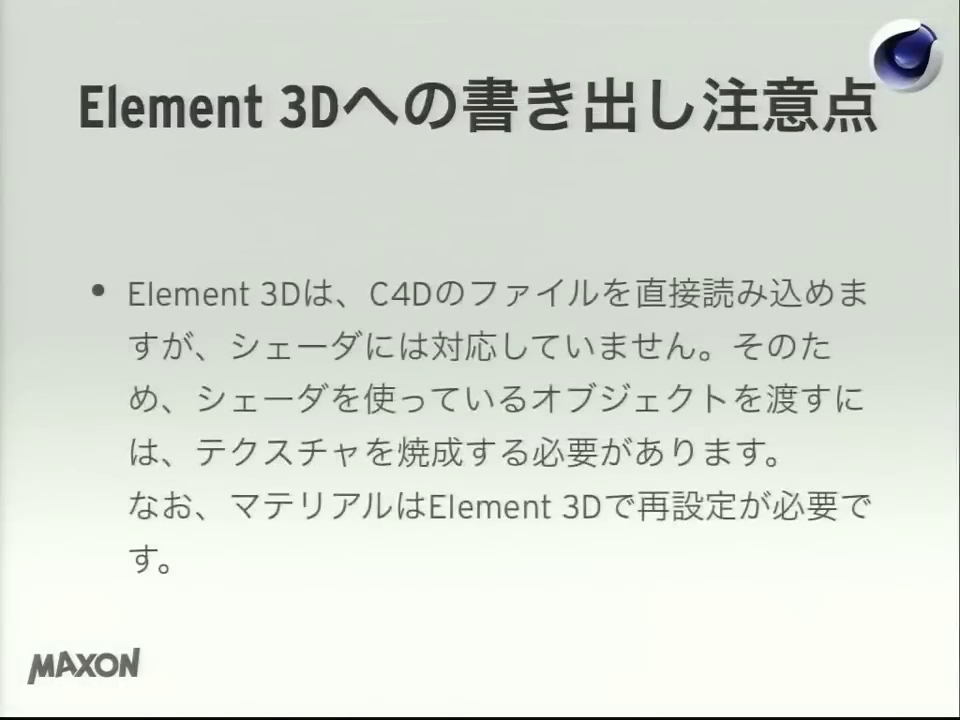
pyautogui.press('Right')
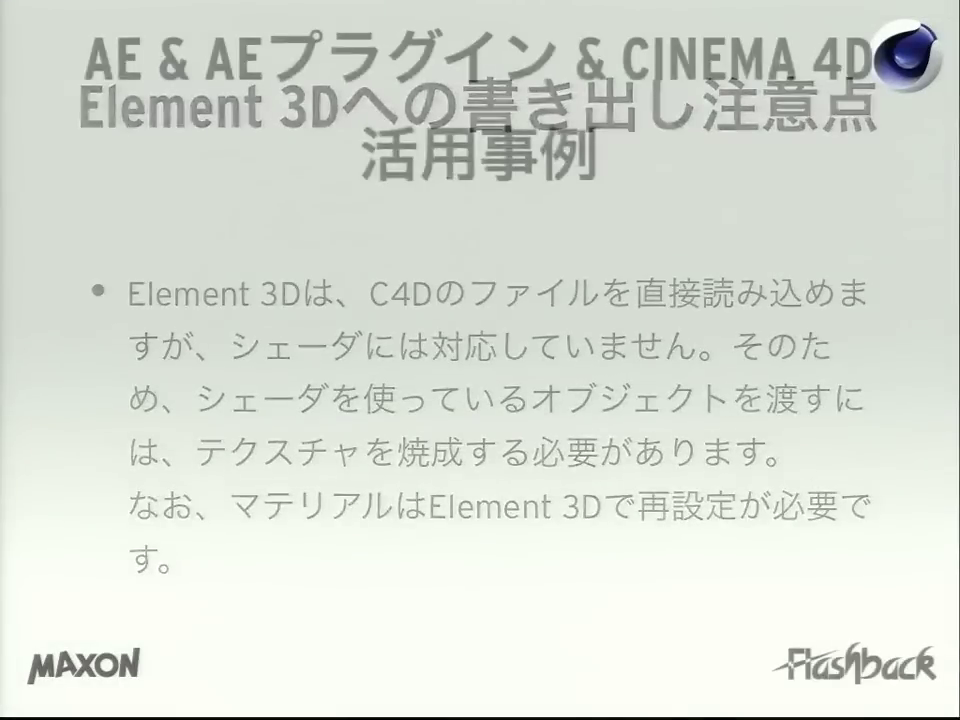